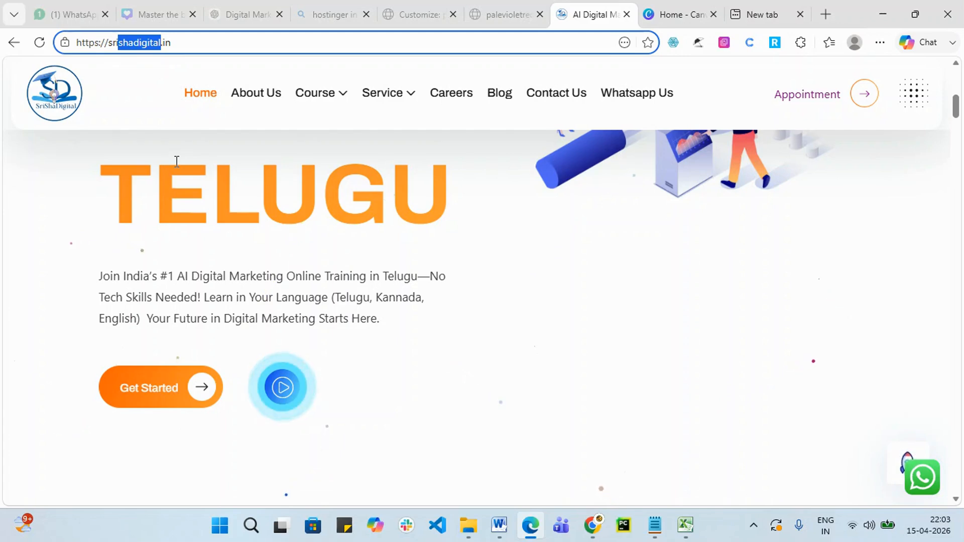
From the new tab, visit the suggested Hostinger site via 'ho', then return to the blank new tab.
click(751, 10)
click(480, 35)
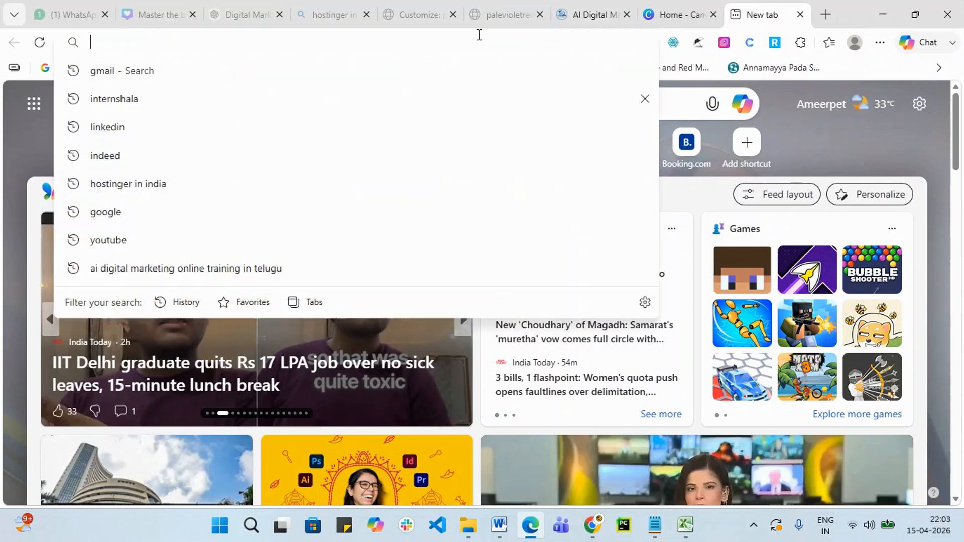
text(ho)
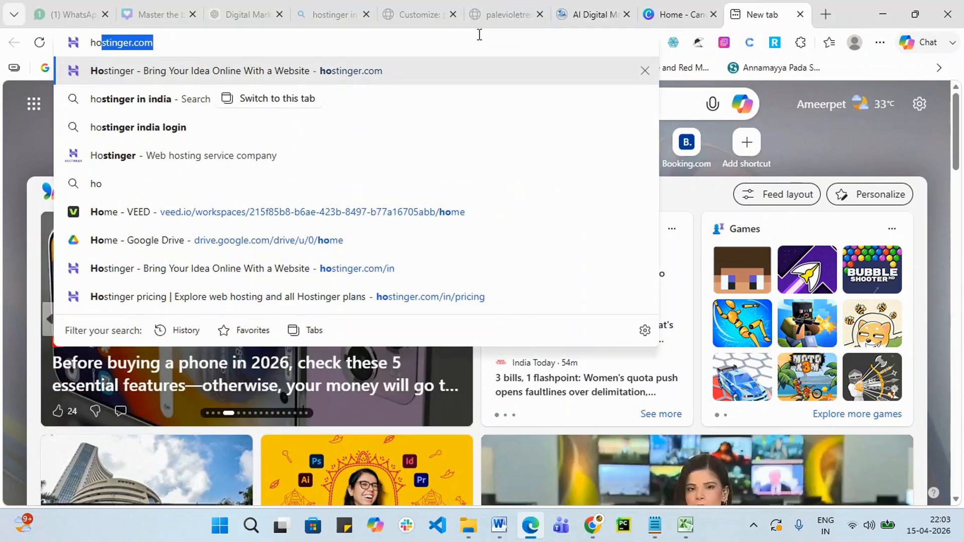
key(Return)
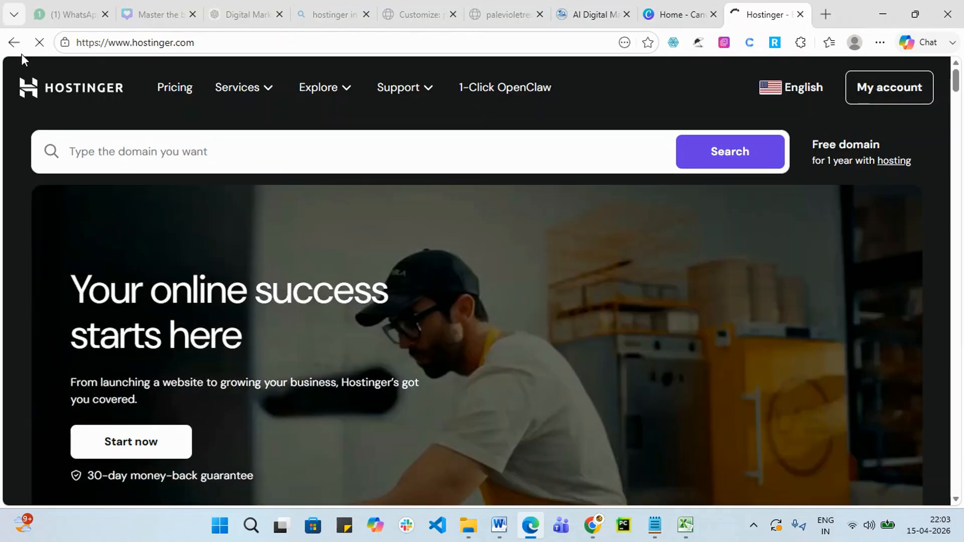
click(14, 43)
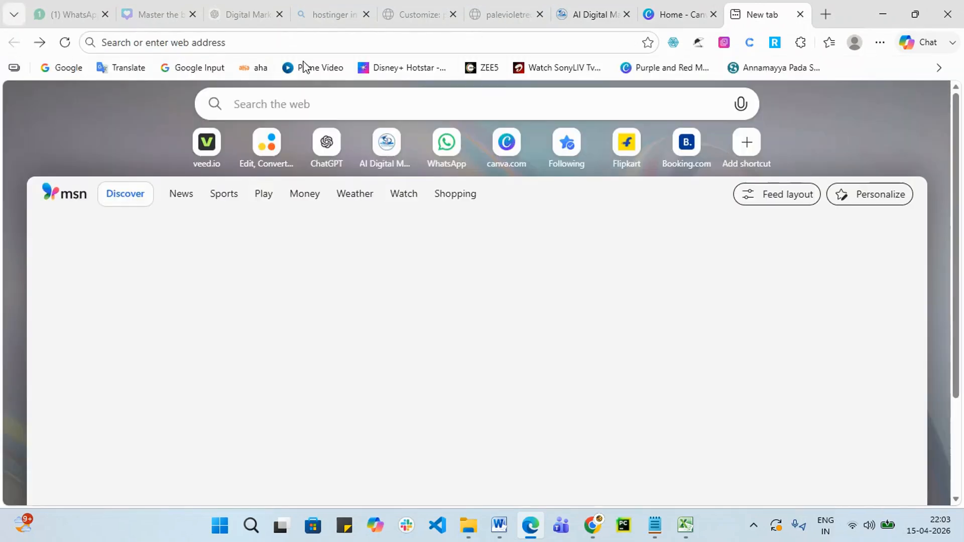
click(346, 42)
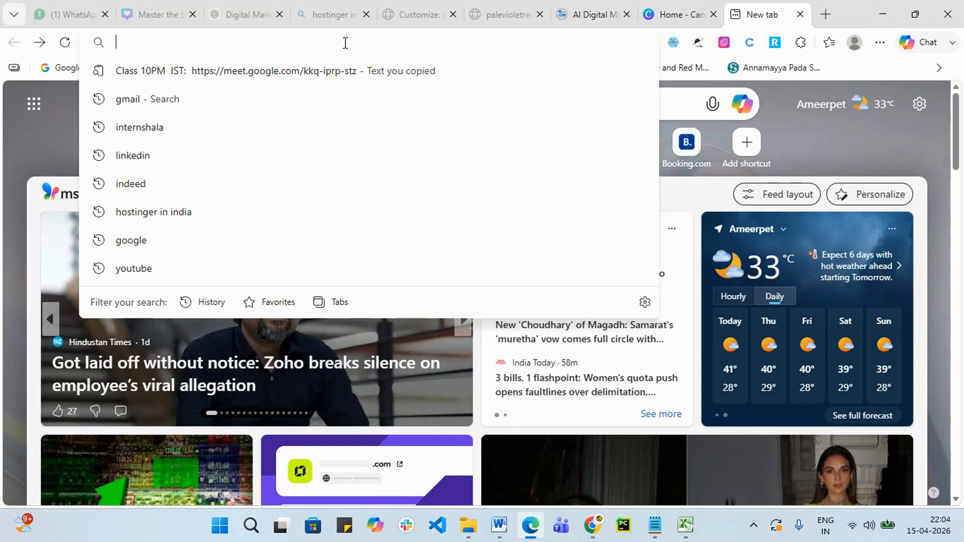
Run a Bing search for 'hostinger in' and open the Hostinger India homepage result.
text(ho)
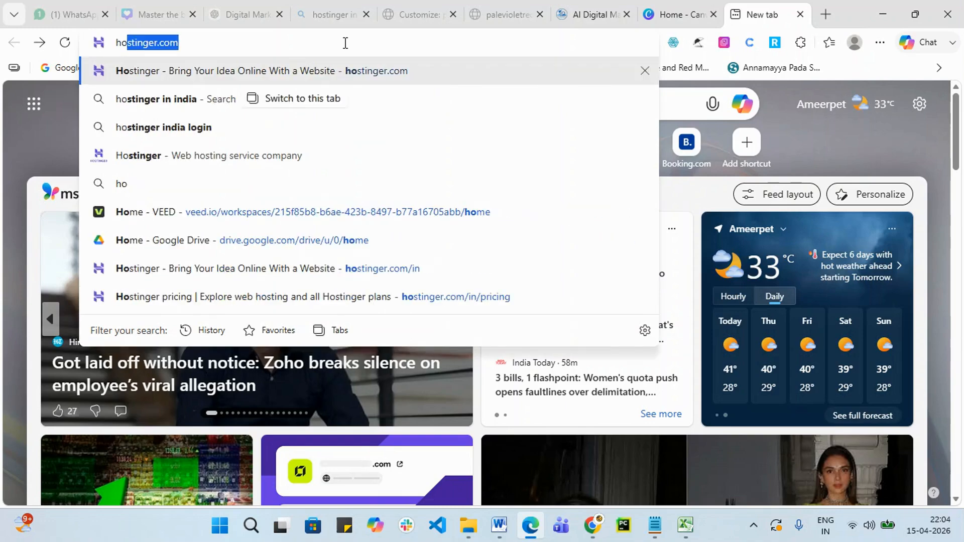
text(stinger.com)
key(BackSpace)
key(BackSpace)
key(BackSpace)
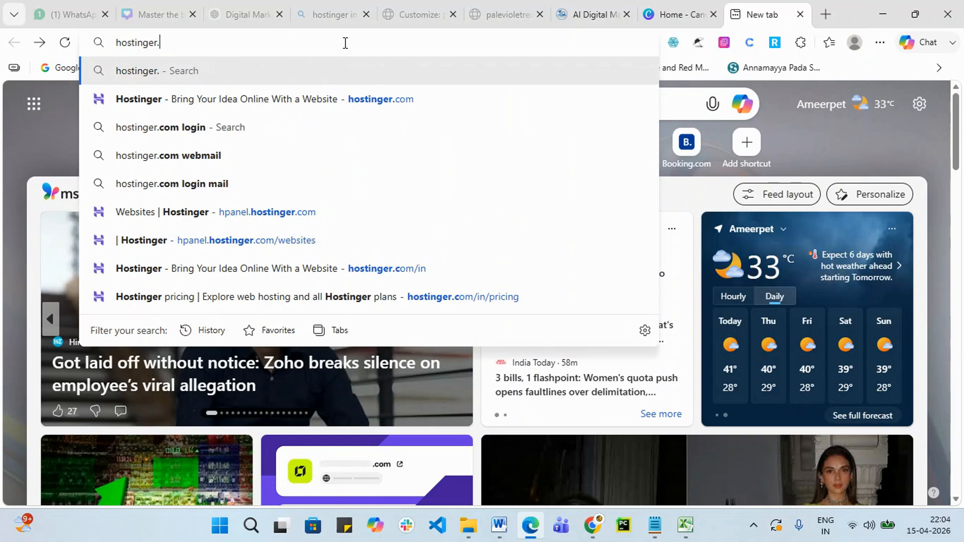
key(BackSpace)
text(in)
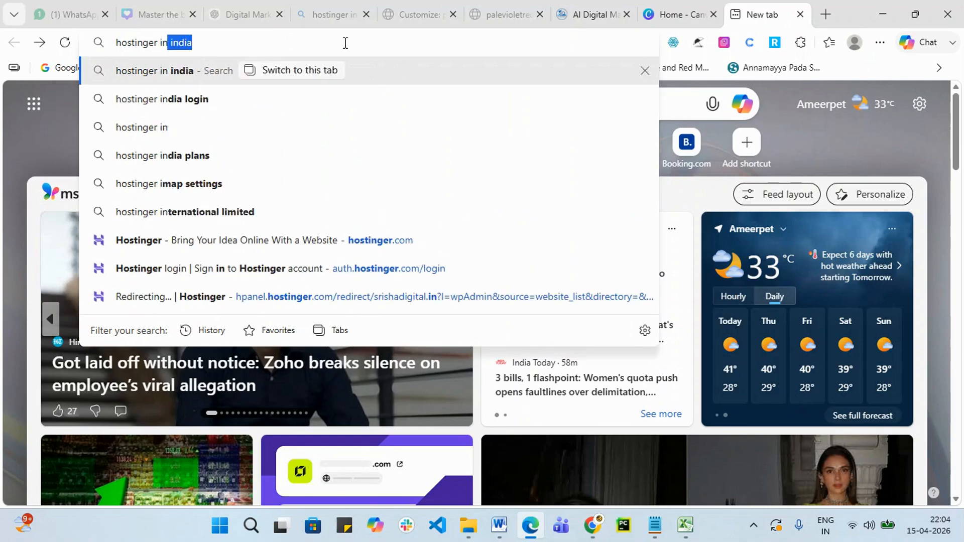
key(Return)
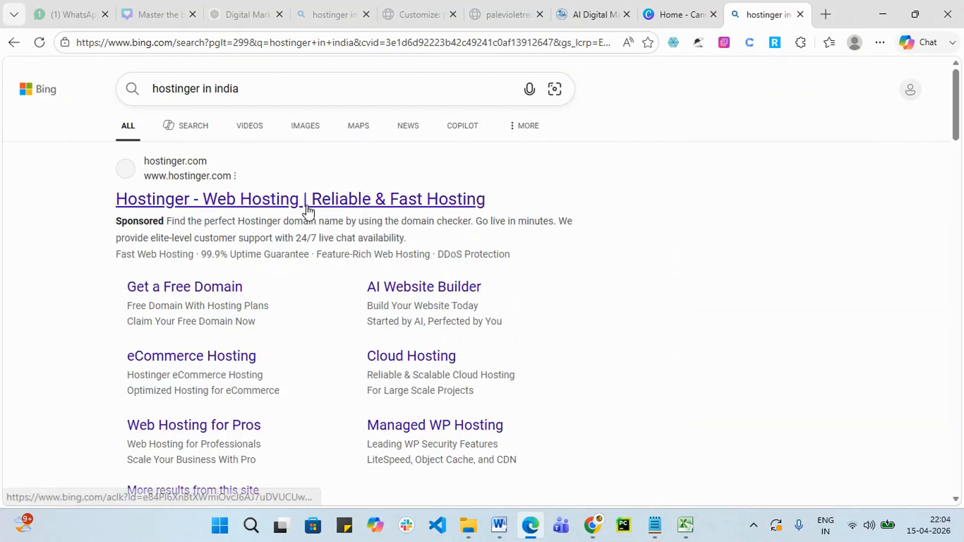
scroll(306, 212, down, 5)
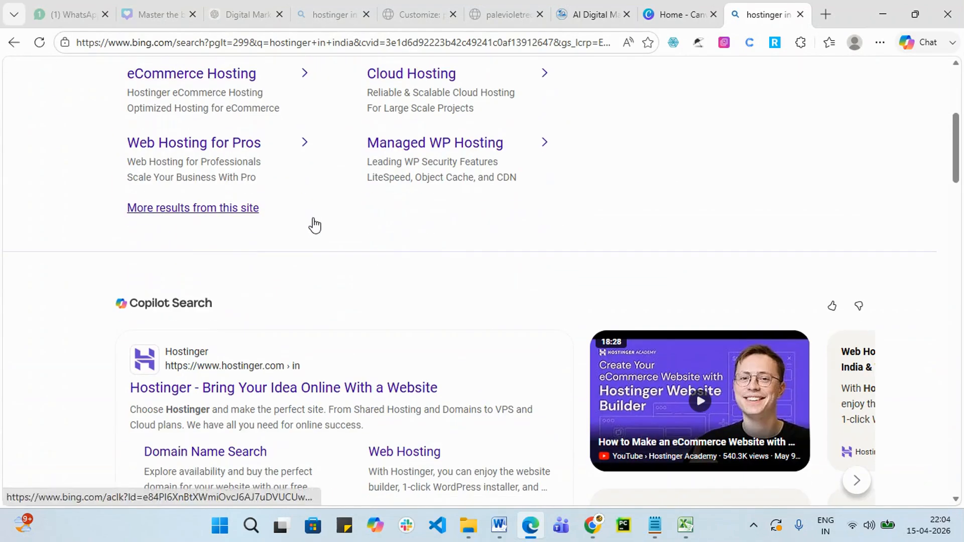
click(297, 390)
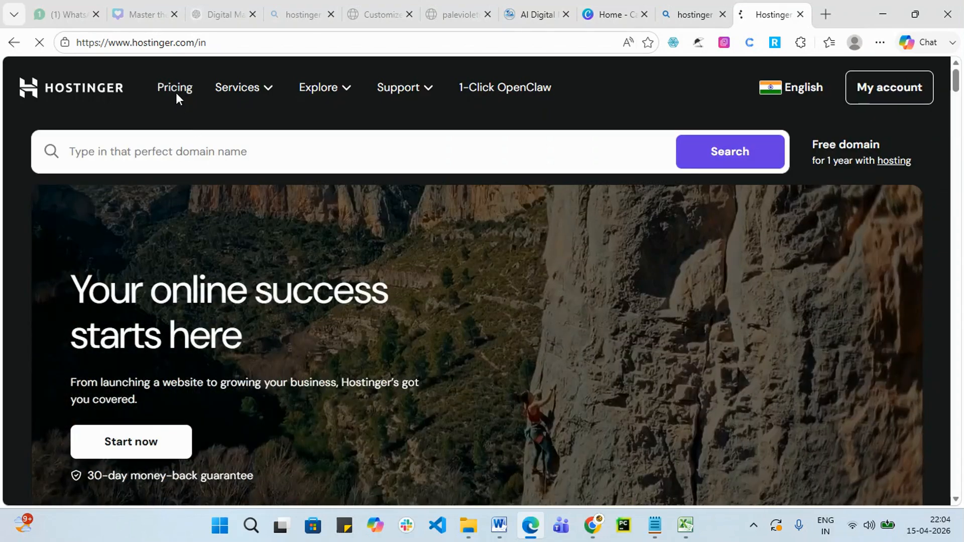
Open Hostinger's Pricing page and scroll to the hosting plan cards, highlighting a Single plan feature.
click(176, 90)
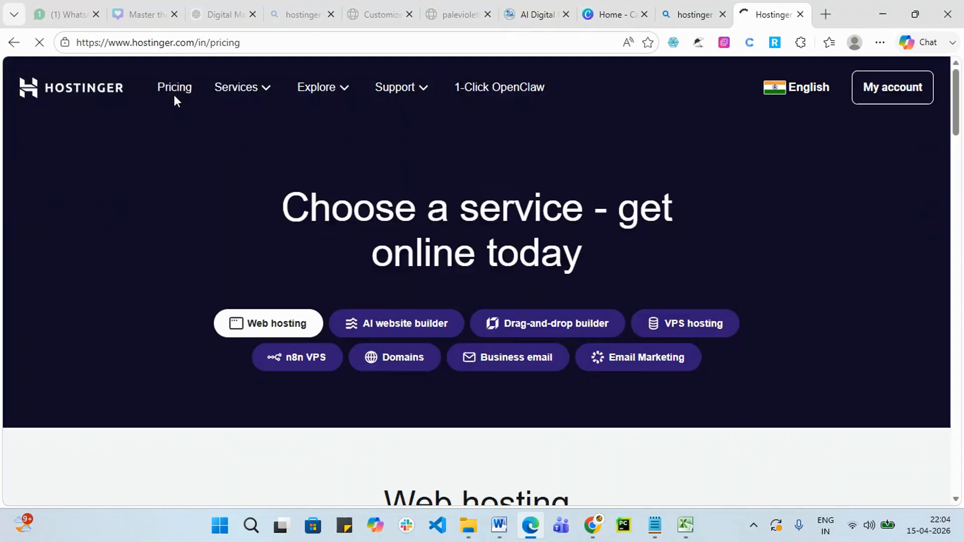
scroll(383, 200, down, 8)
scroll(112, 307, down, 2)
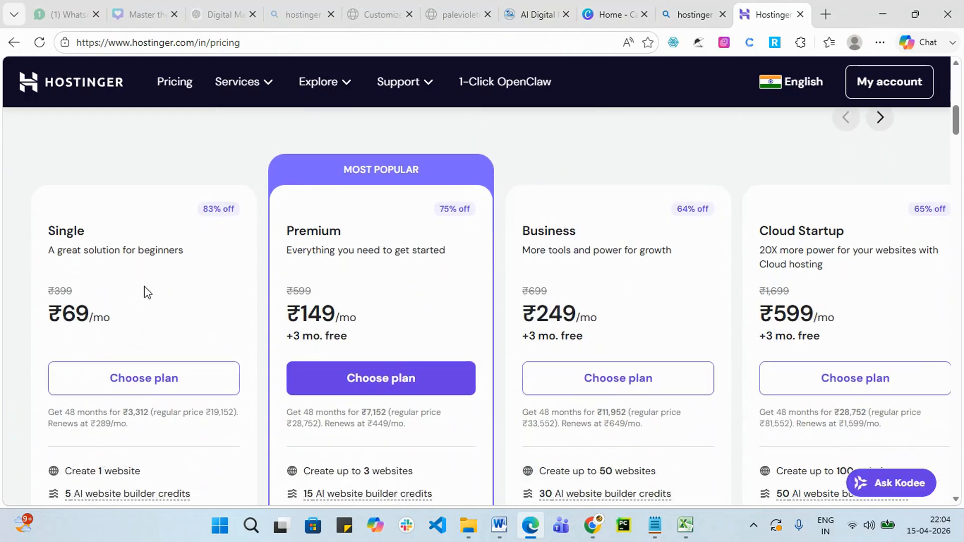
scroll(146, 290, down, 3)
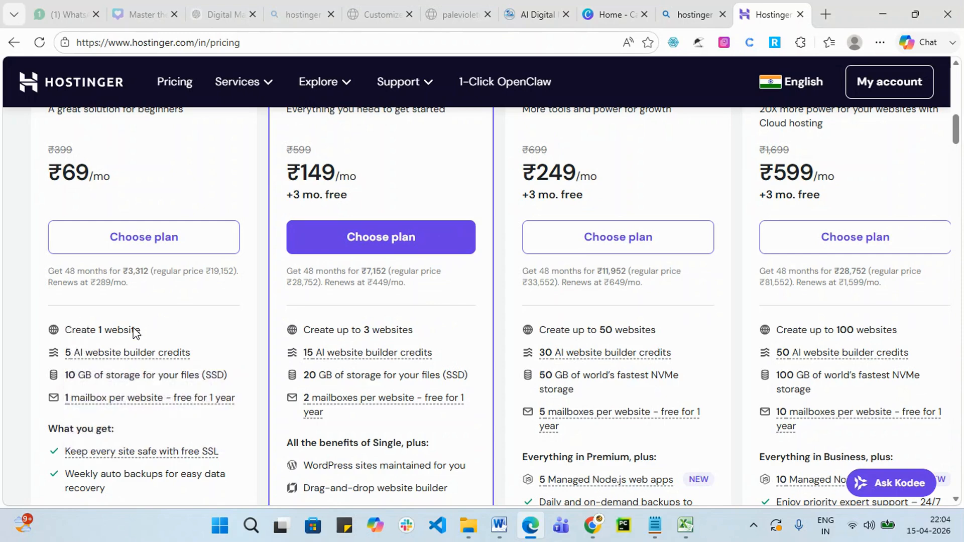
drag(141, 331, 200, 360)
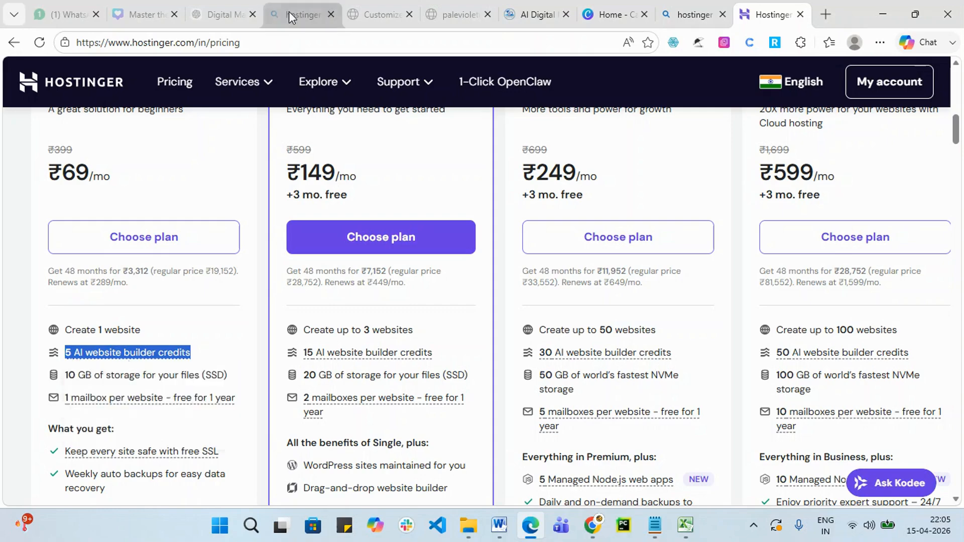
scroll(331, 196, up, 3)
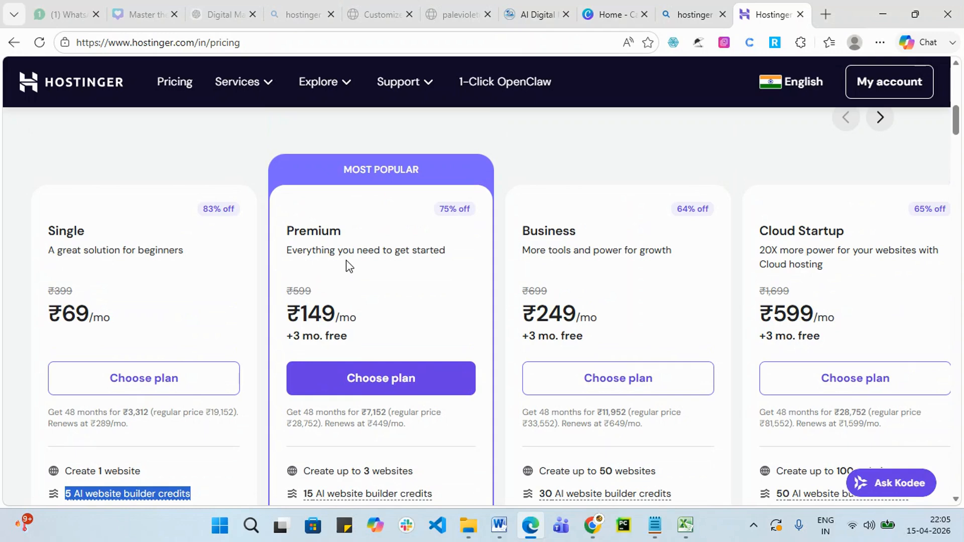
Review the plan features and info tooltips, then choose the Premium plan at ₹149/mo.
scroll(380, 399, down, 2)
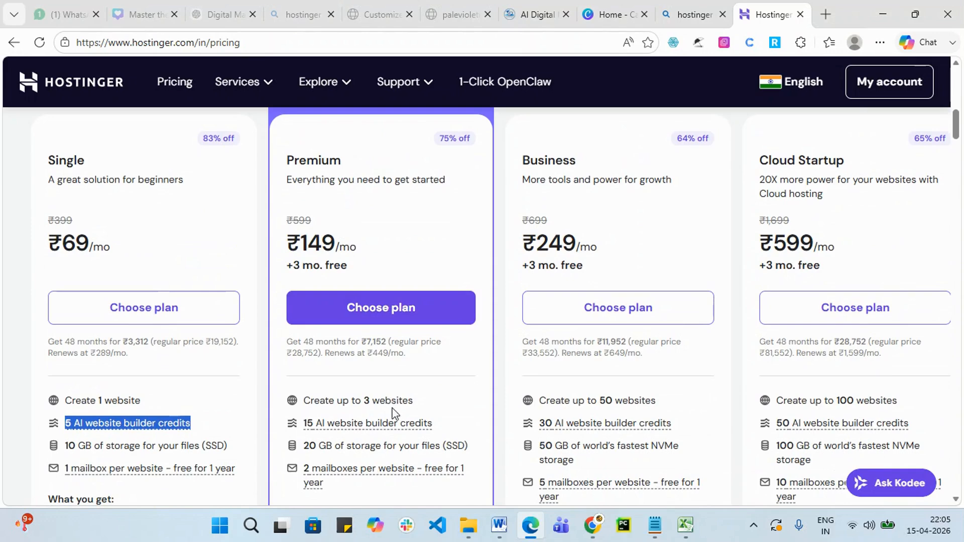
scroll(395, 414, down, 4)
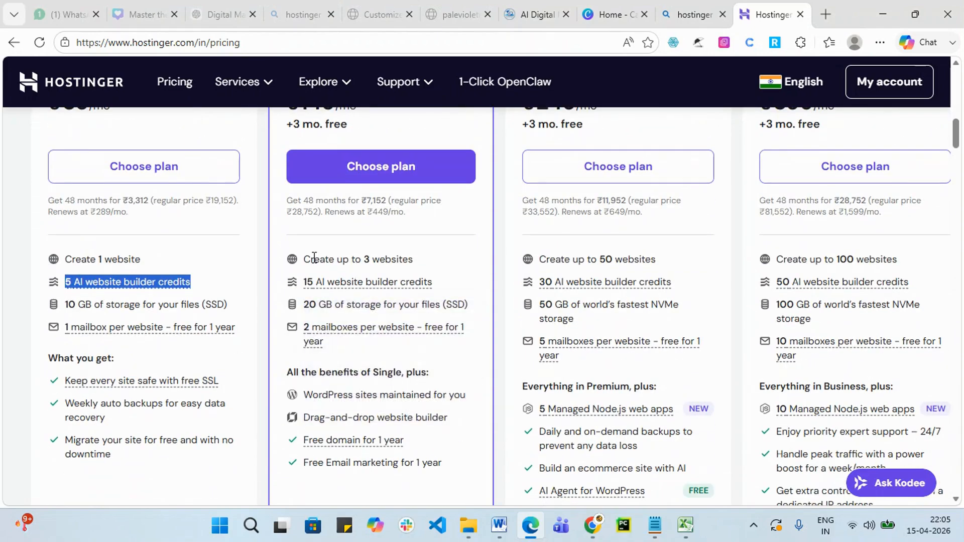
drag(314, 257, 415, 280)
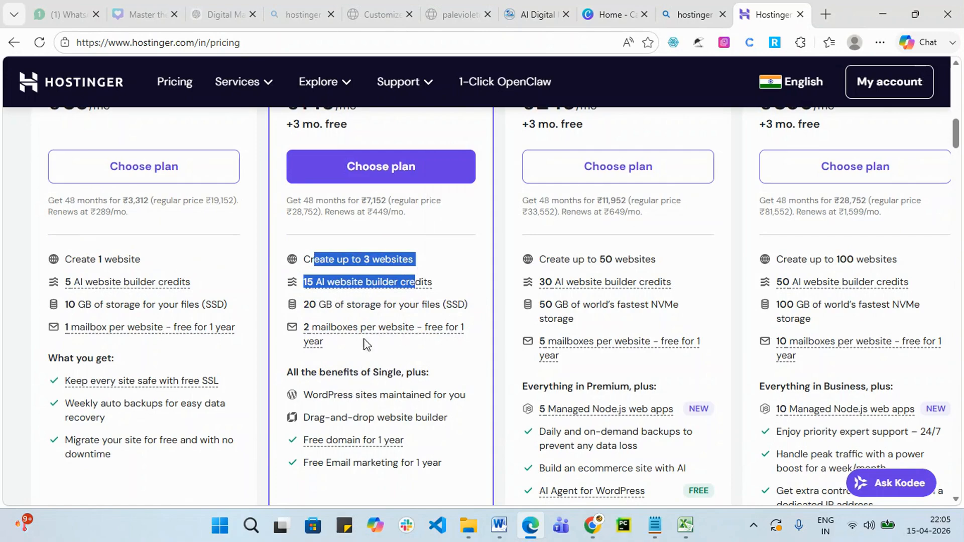
click(445, 260)
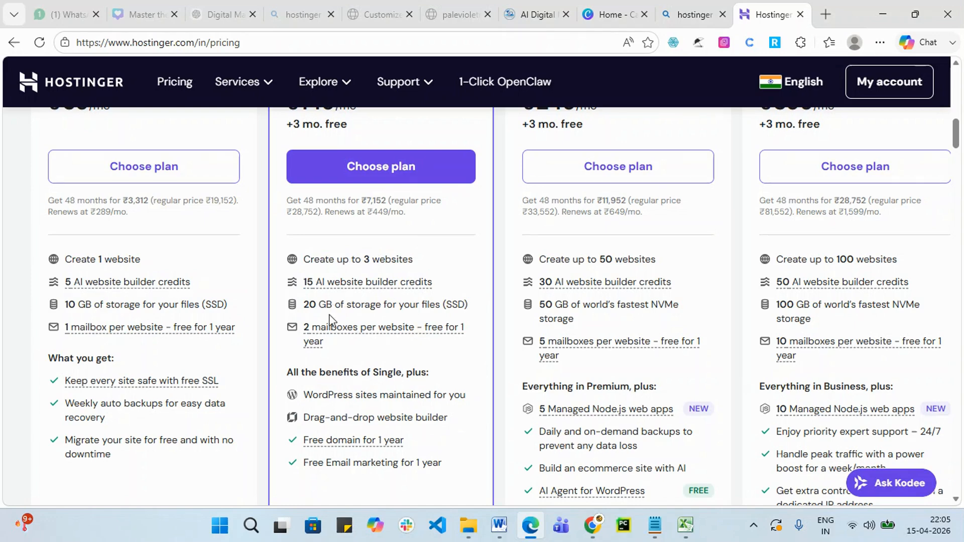
mouse_move(322, 344)
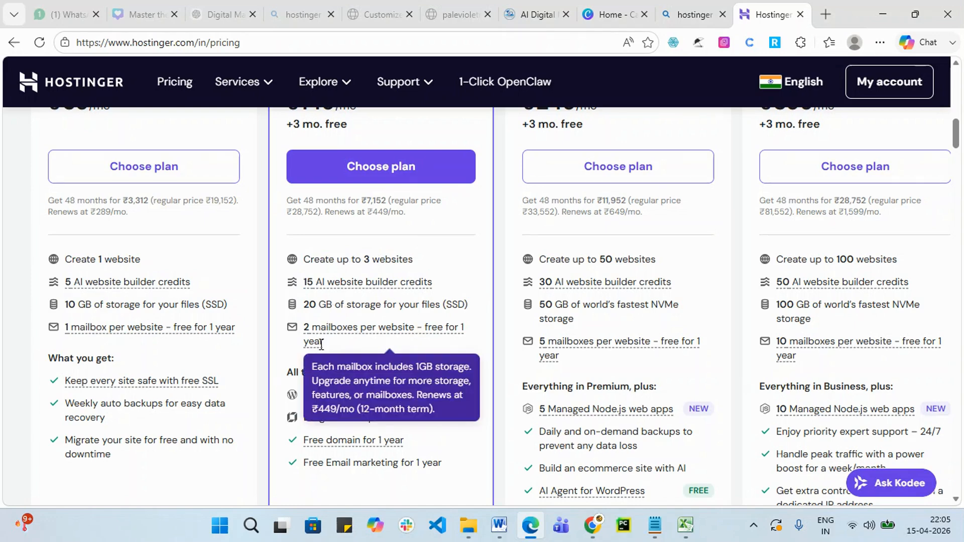
scroll(321, 344, down, 3)
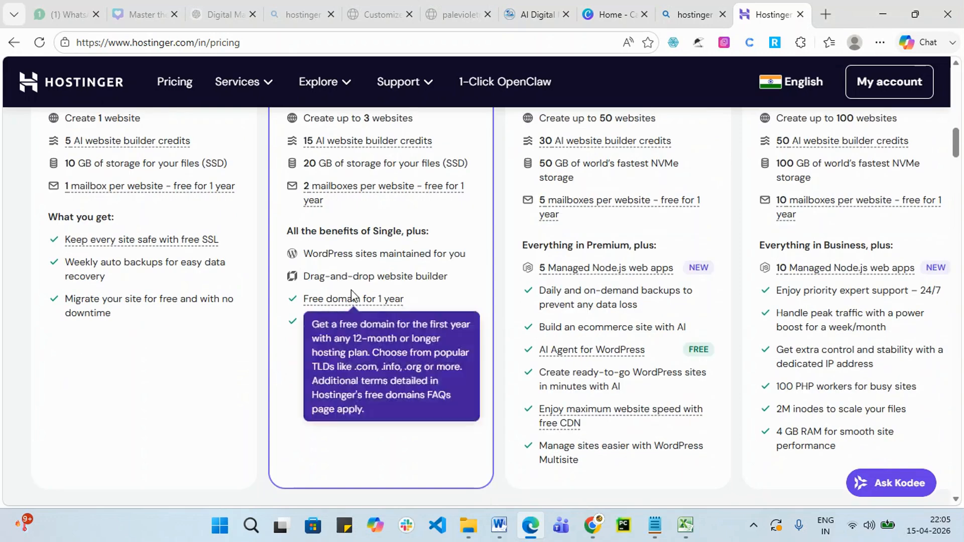
mouse_move(350, 296)
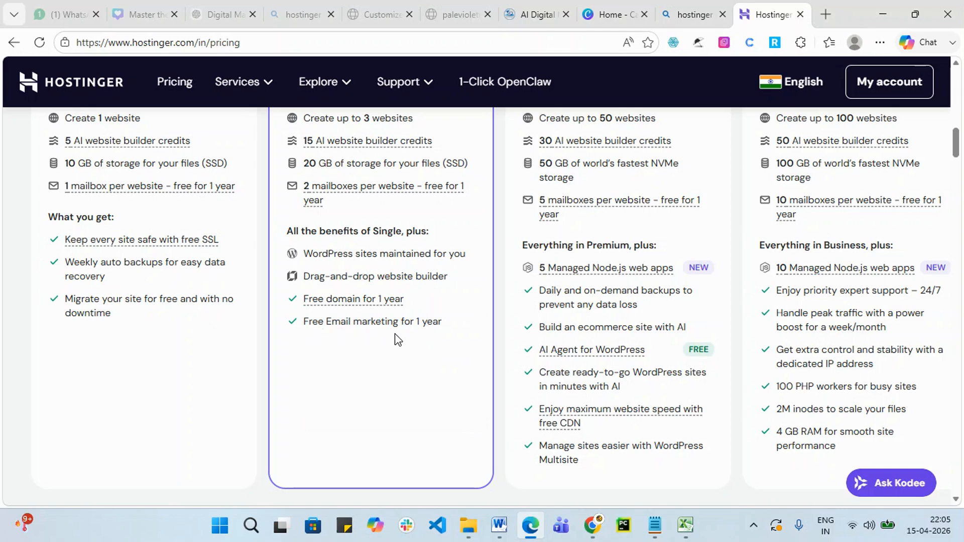
scroll(398, 340, up, 4)
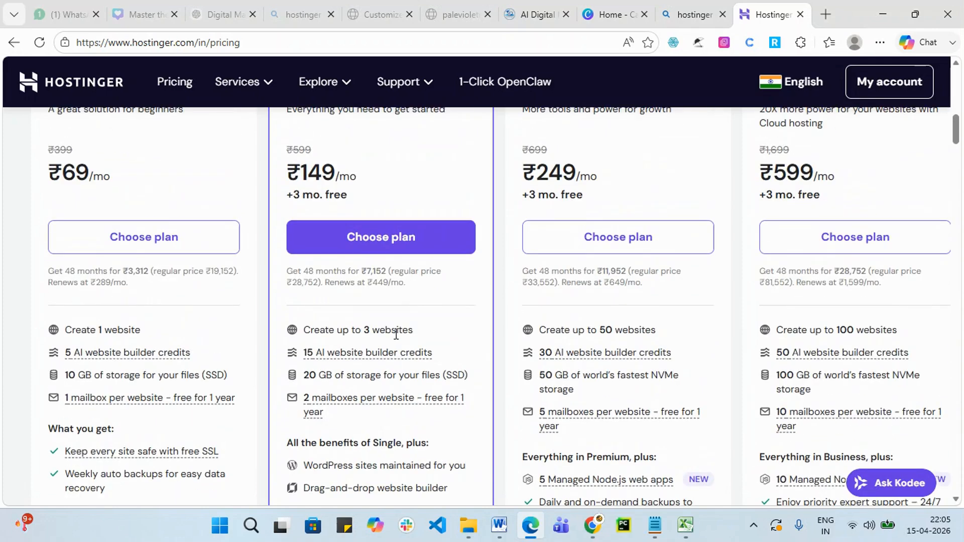
click(406, 238)
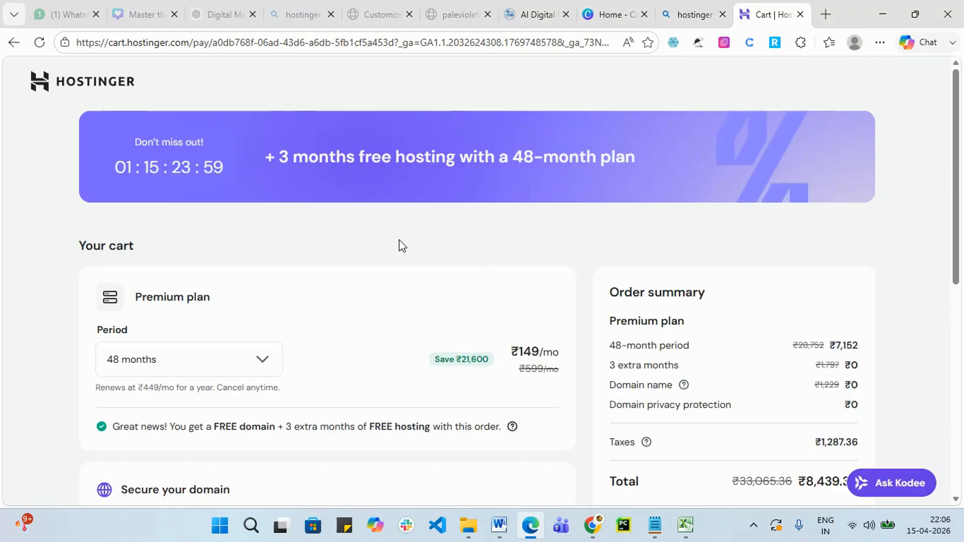
Set the Premium plan's billing period to 1 month in the cart.
scroll(331, 308, down, 1)
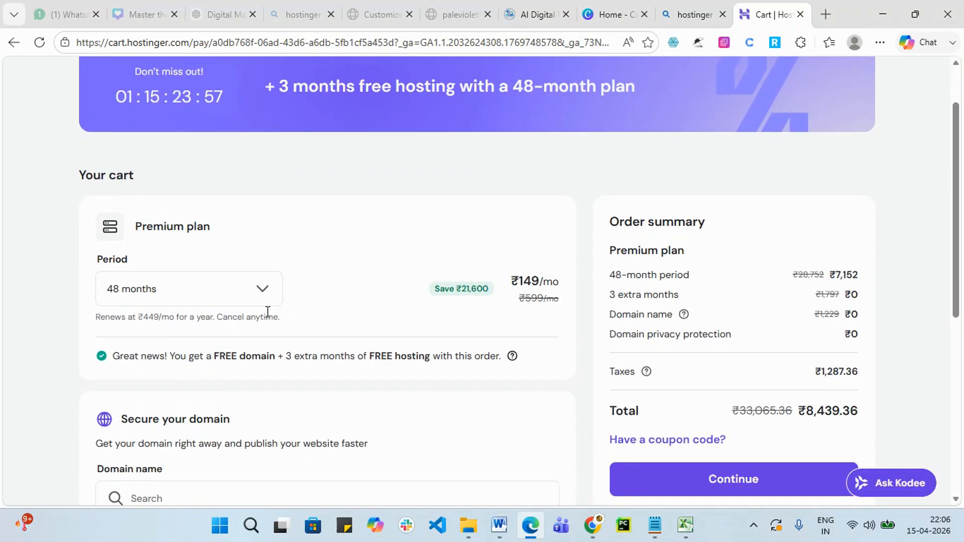
click(266, 294)
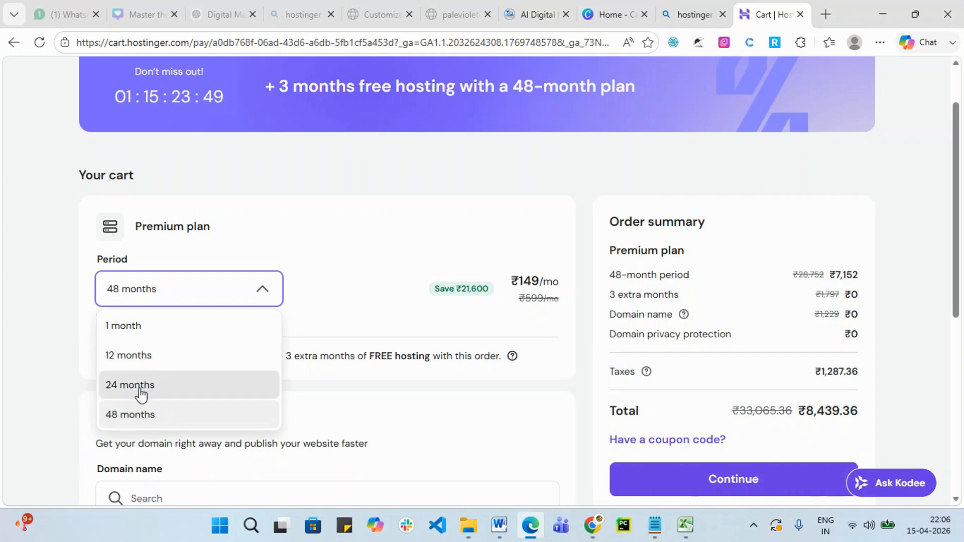
click(157, 337)
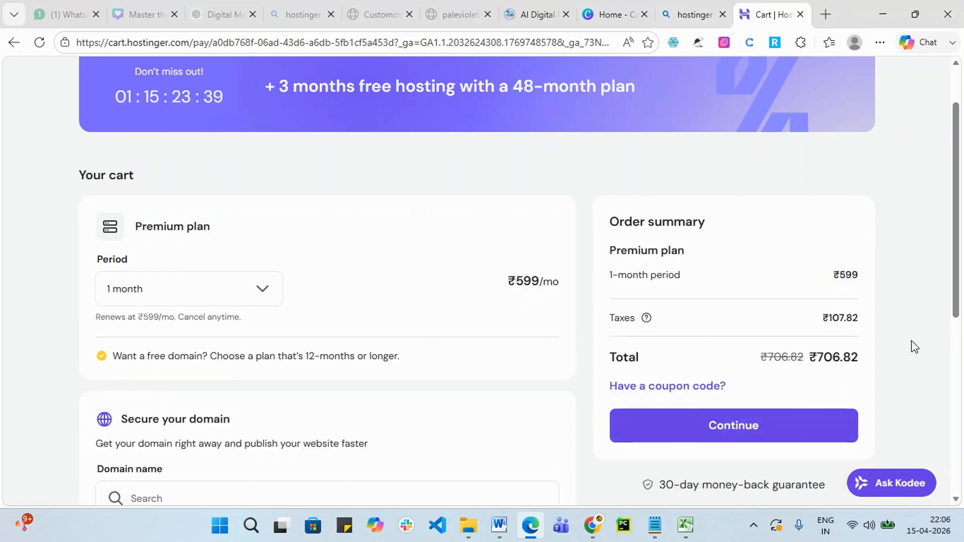
Compare 12 months at ₹219/mo and its order total, then set the period to 24 months.
click(252, 300)
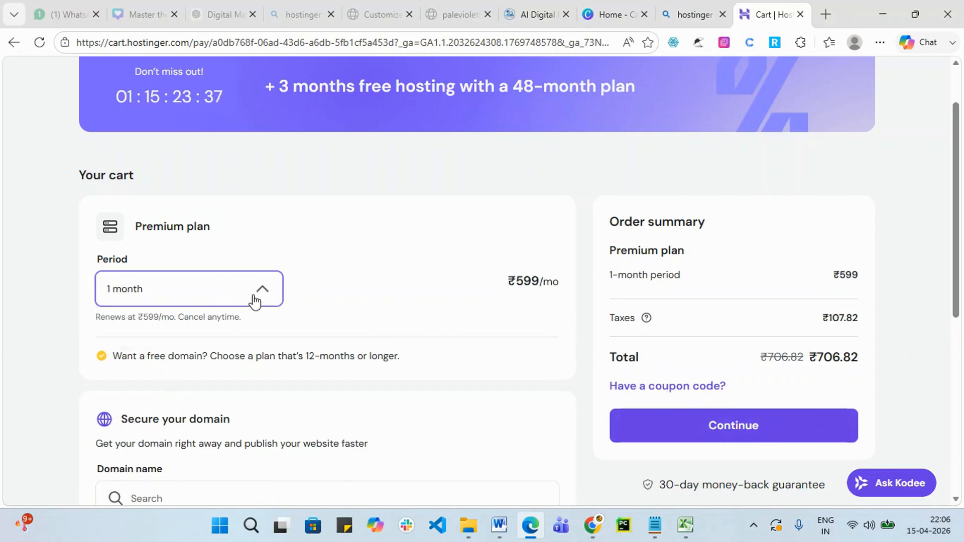
click(128, 357)
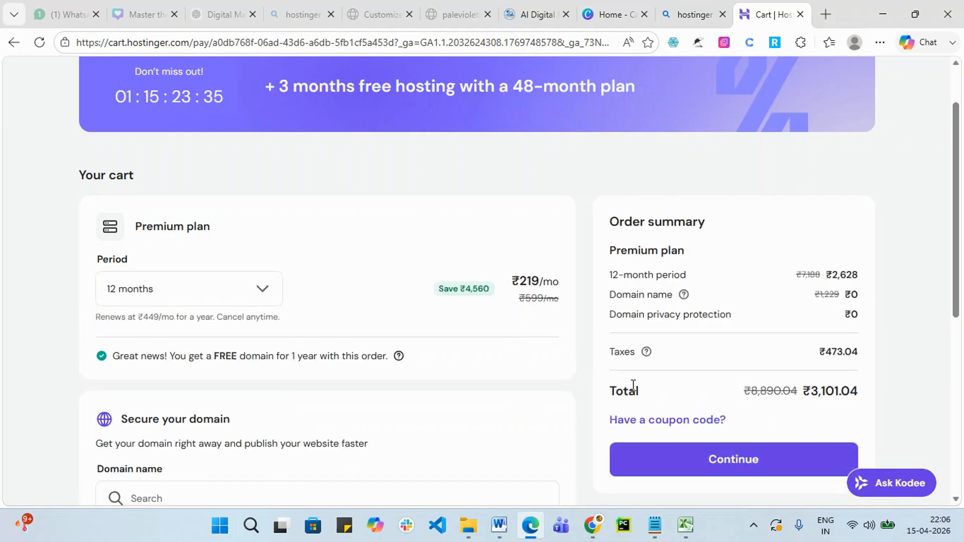
double_click(525, 281)
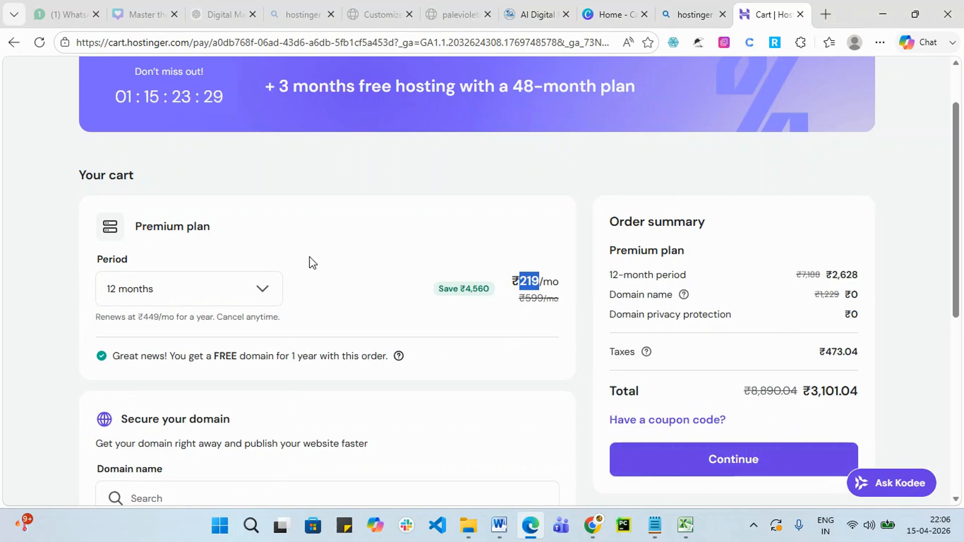
drag(811, 391, 861, 399)
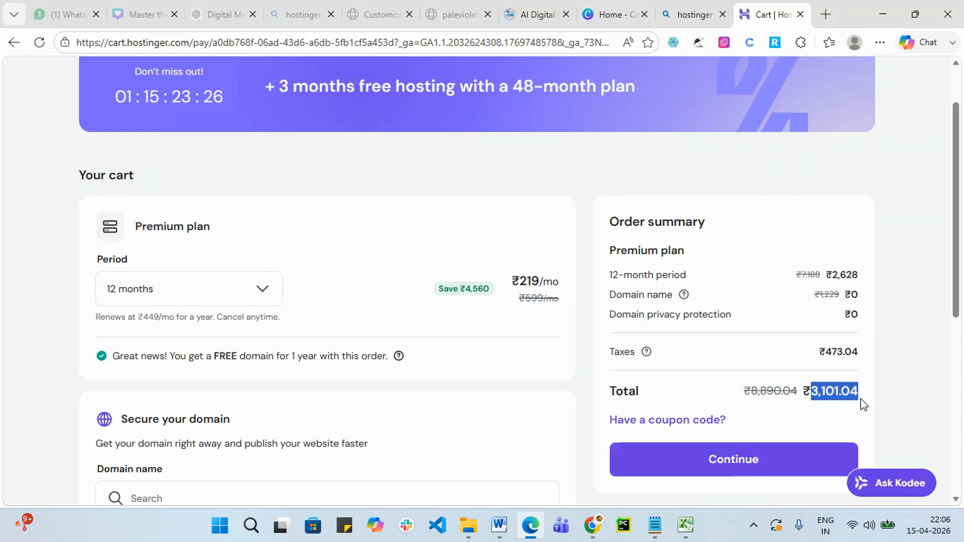
click(271, 290)
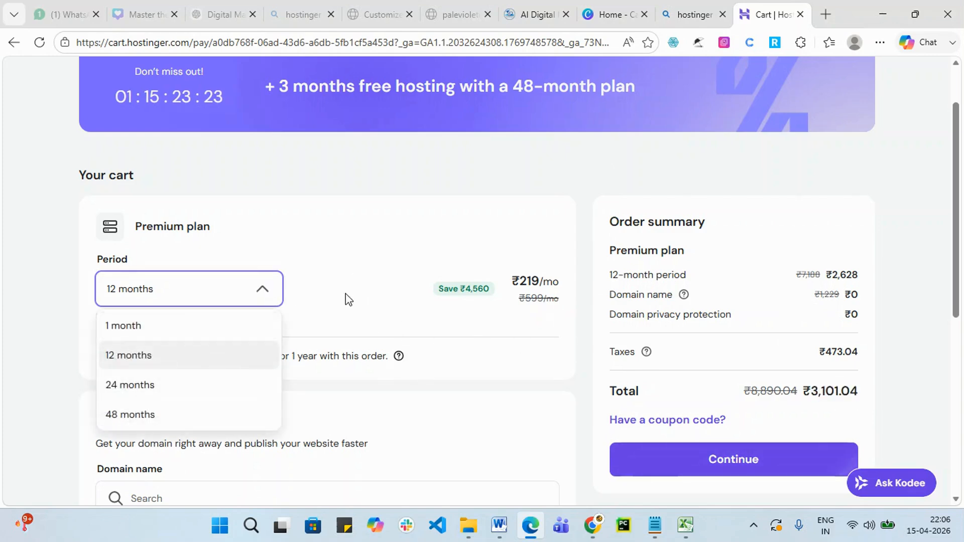
click(189, 388)
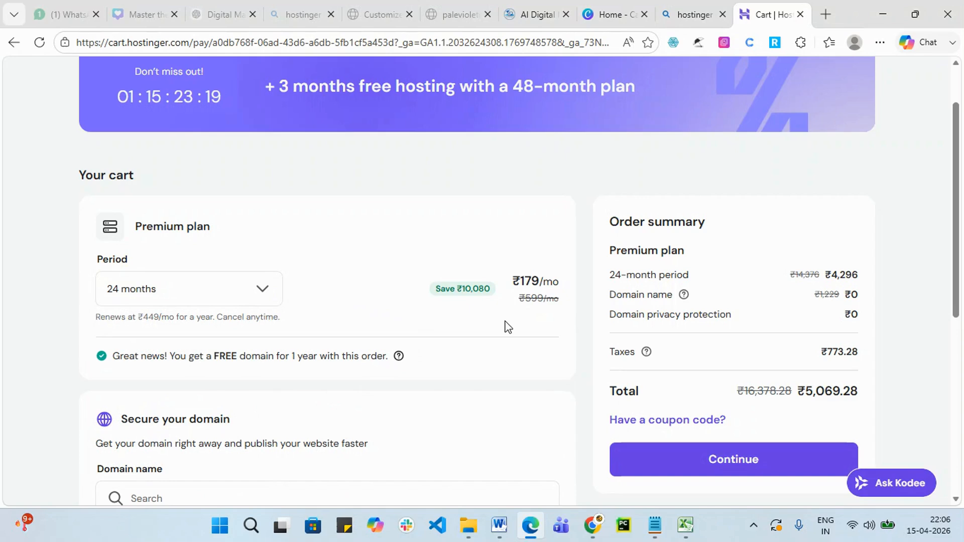
Note the ₹179 price, then switch to 48 months and note the ₹149 monthly price.
drag(524, 281, 552, 282)
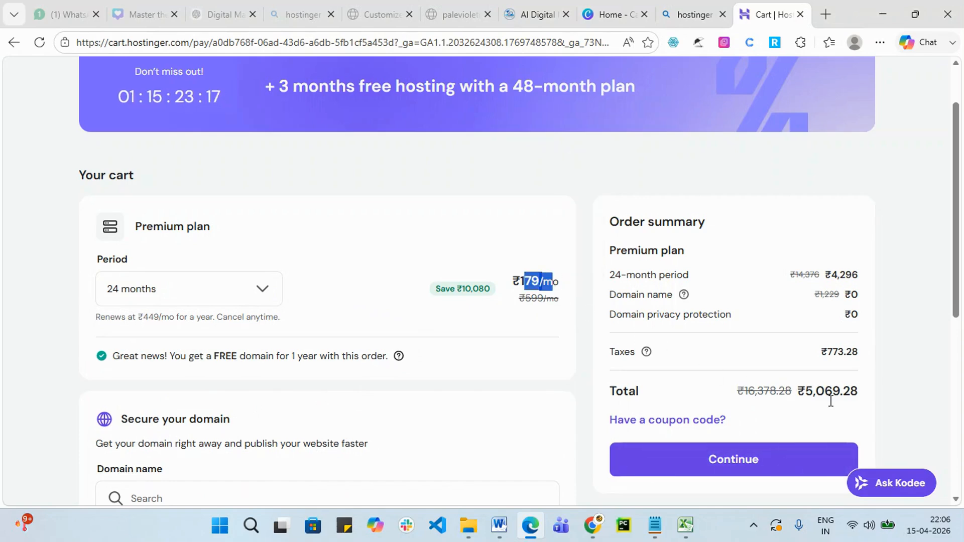
click(254, 291)
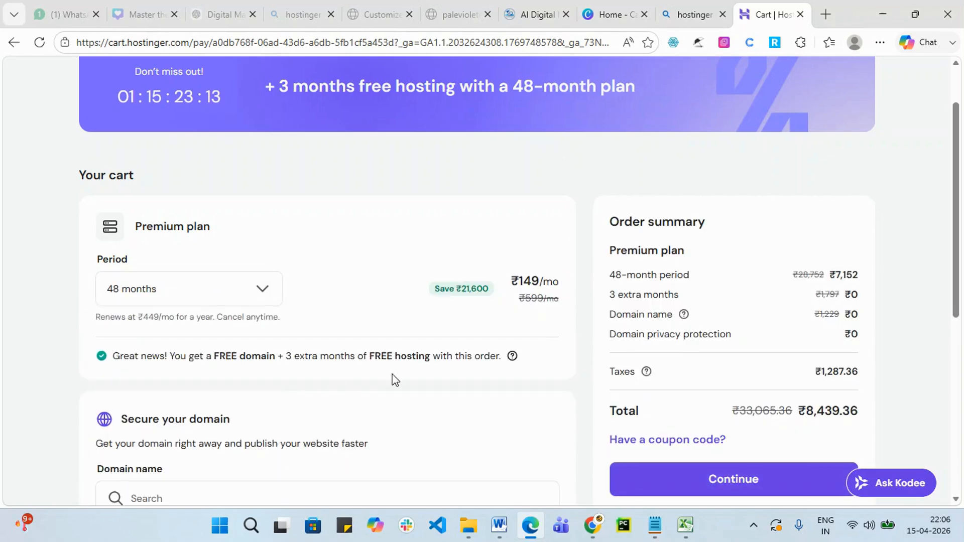
double_click(528, 281)
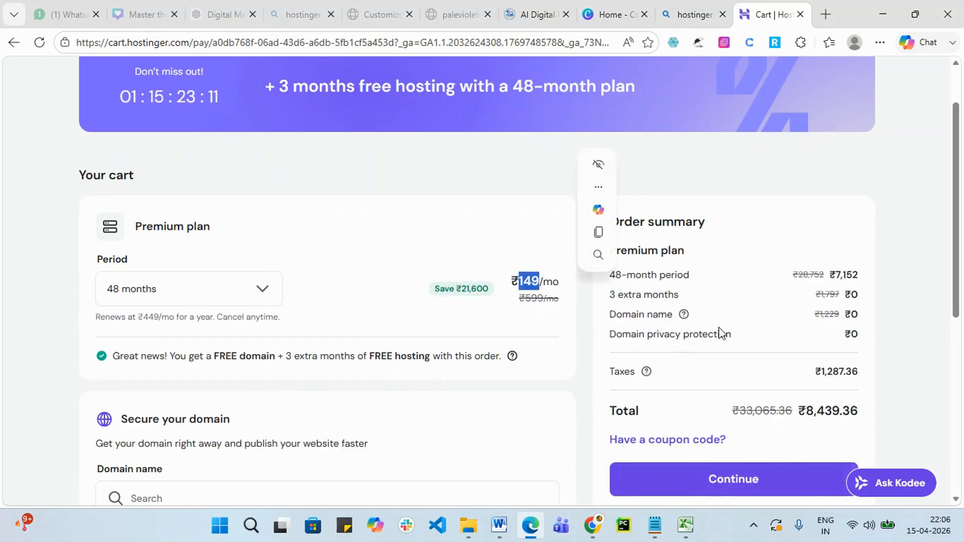
Return the Premium plan to 12 months and check the ₹3,101.04 order total.
scroll(835, 394, down, 2)
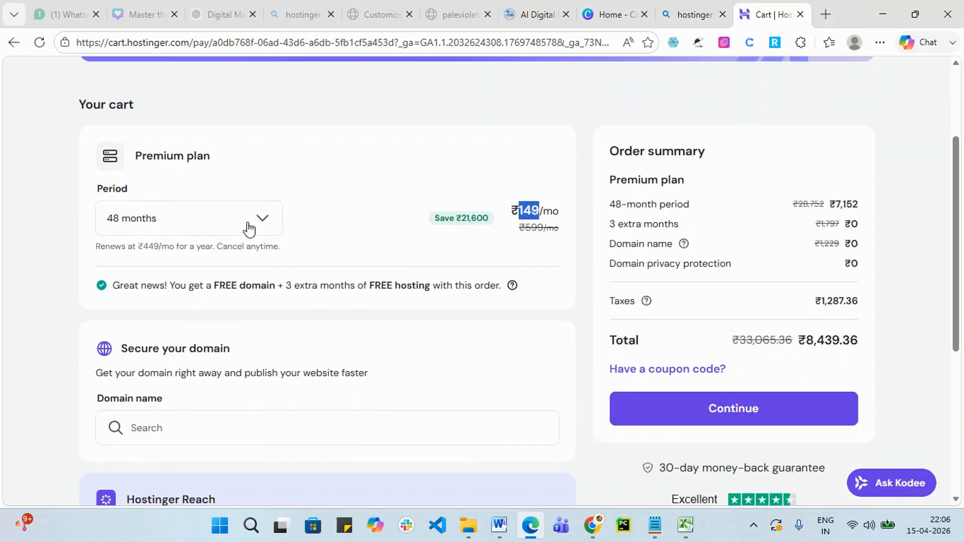
scroll(263, 219, down, 2)
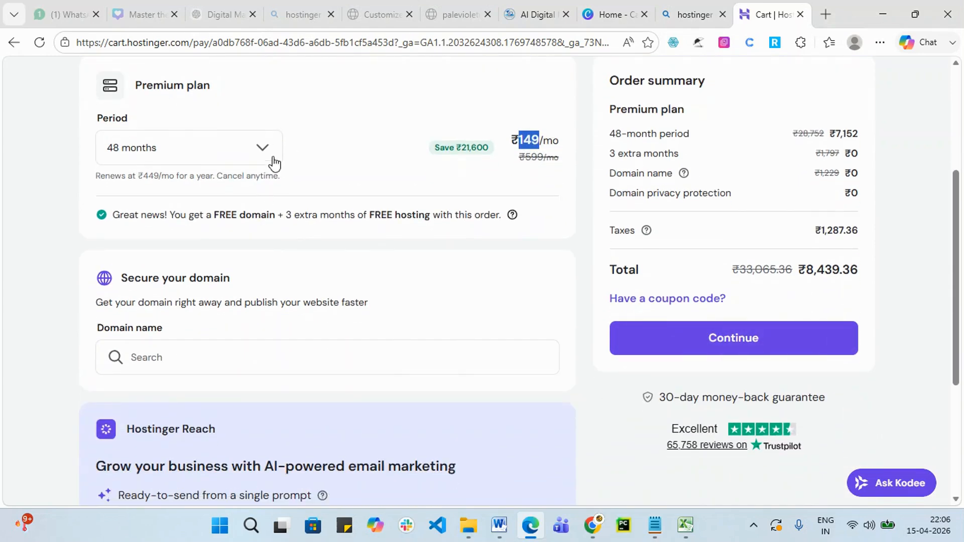
click(261, 153)
click(191, 212)
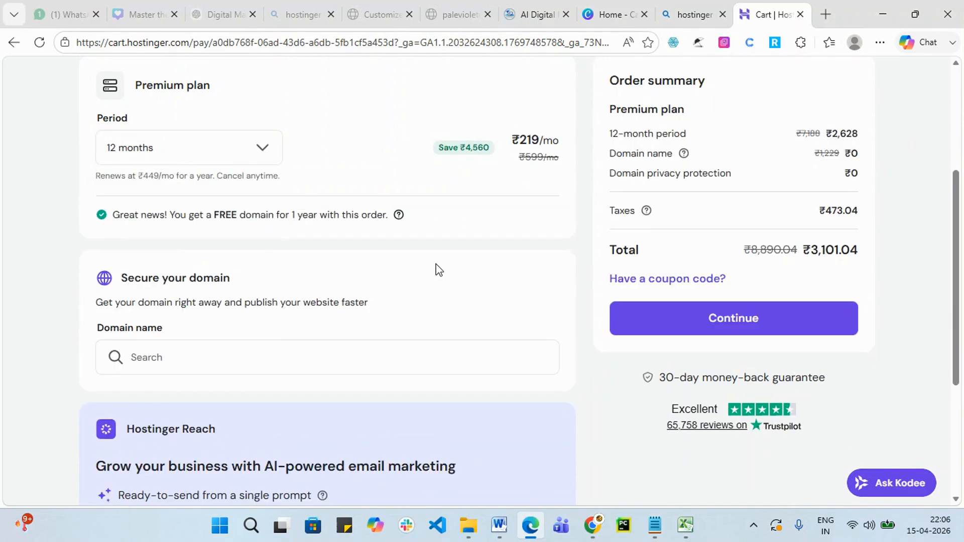
scroll(433, 273, down, 1)
scroll(837, 200, up, 1)
drag(817, 249, 890, 259)
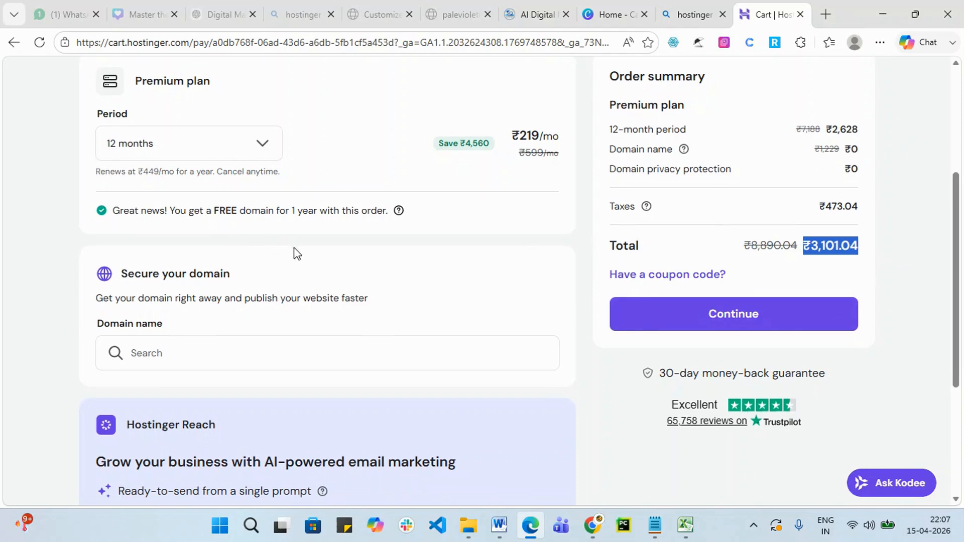
scroll(294, 254, down, 3)
click(187, 211)
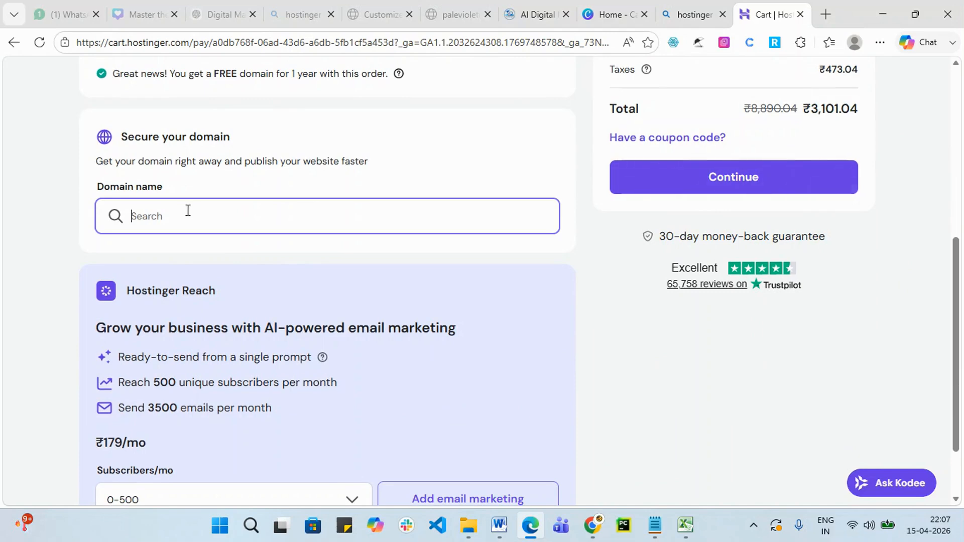
Search the domain 'sreedmtraining' and browse the available extensions and first-year prices.
click(889, 14)
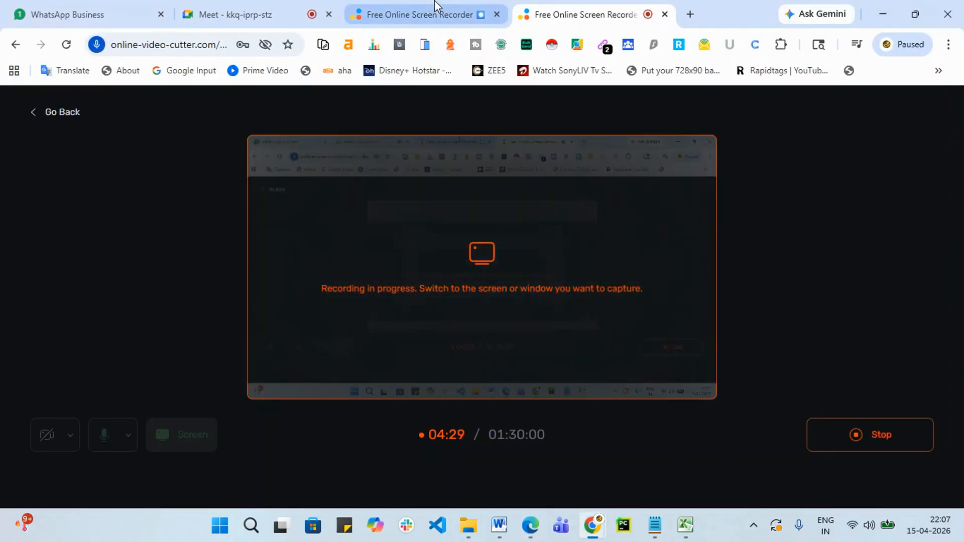
click(533, 530)
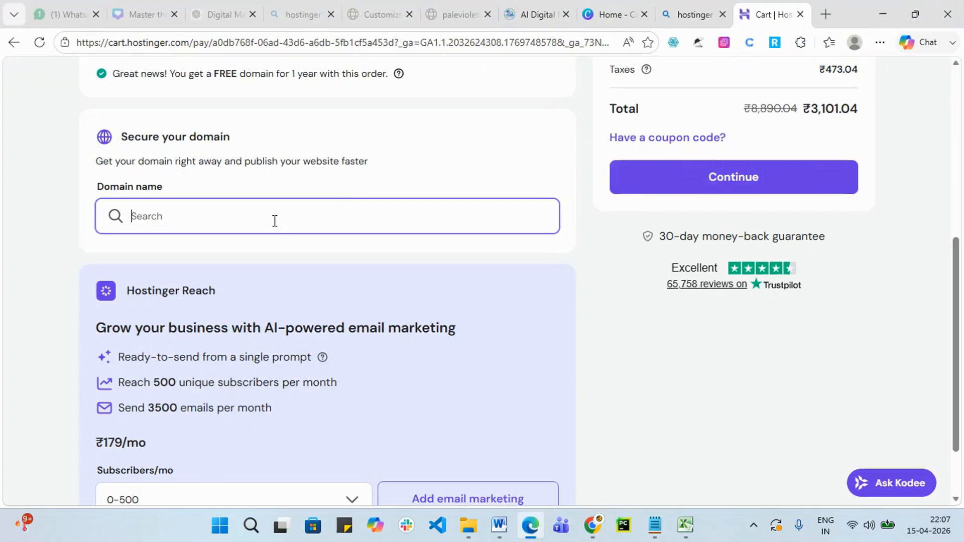
text(r)
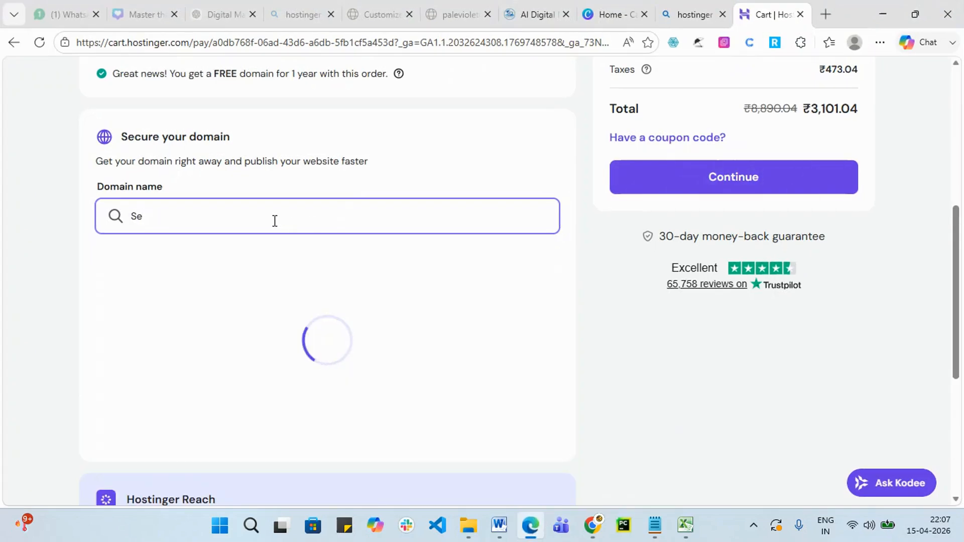
key(BackSpace)
text(ree)
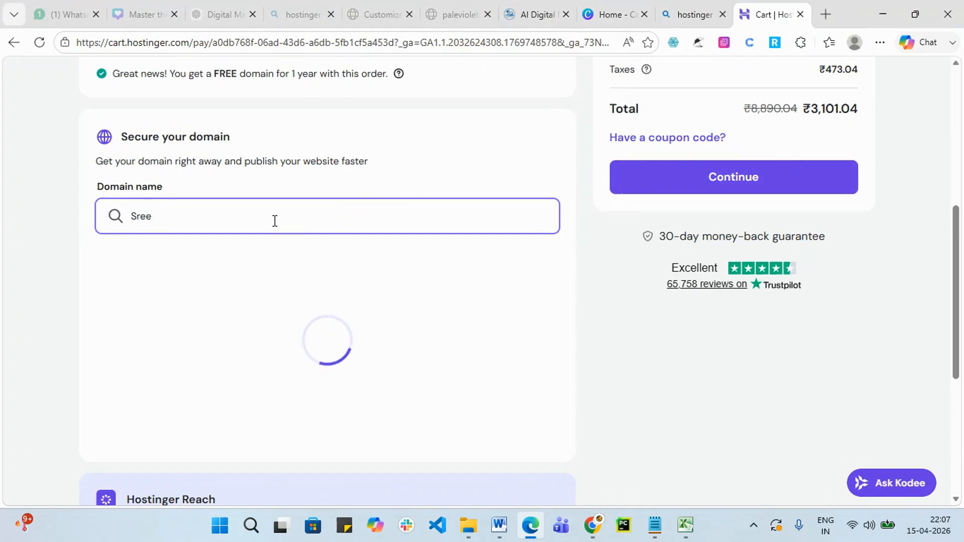
text(dmt)
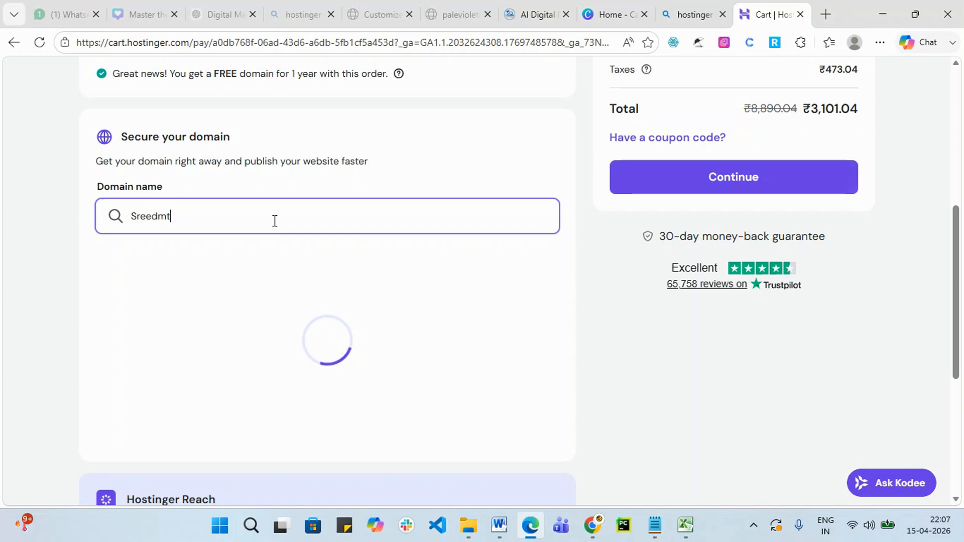
text(raining)
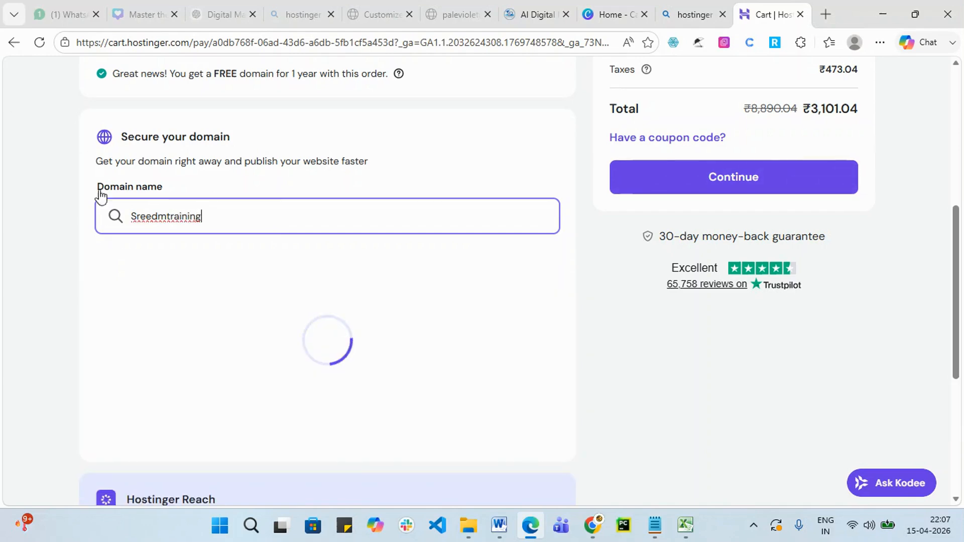
text(s)
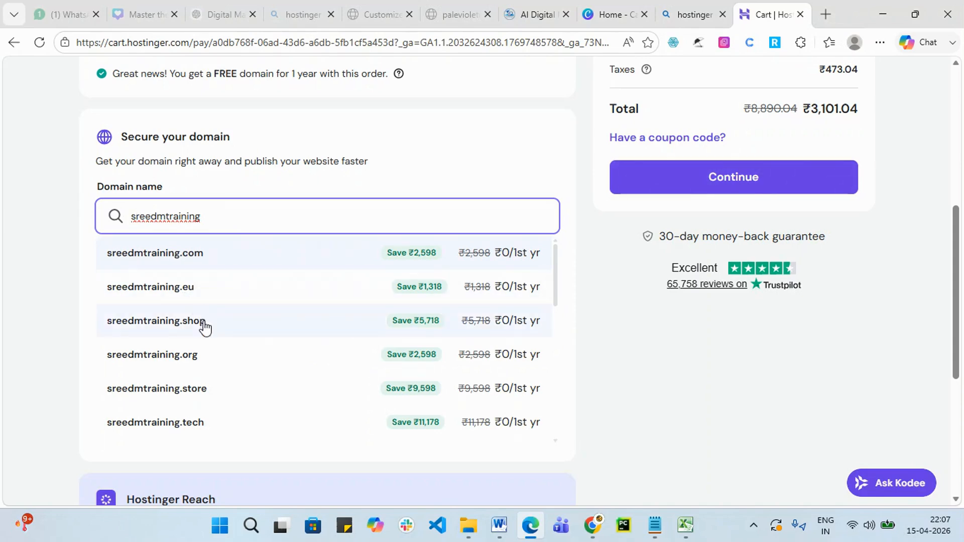
scroll(203, 404, down, 4)
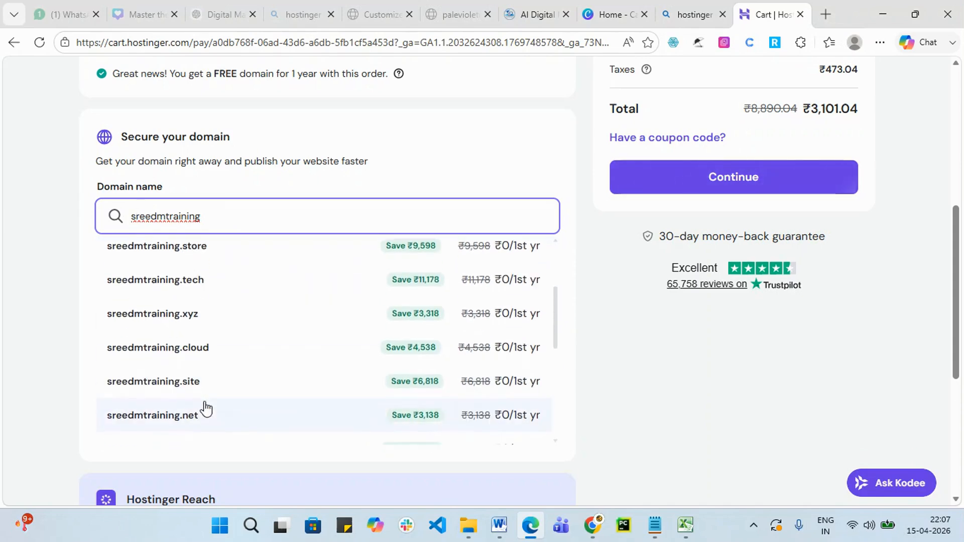
scroll(196, 422, down, 5)
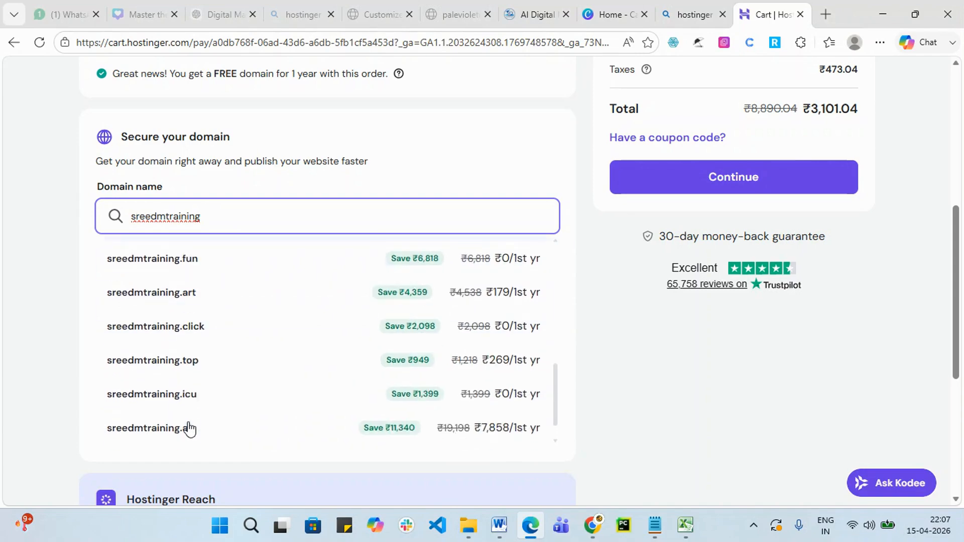
scroll(189, 430, down, 2)
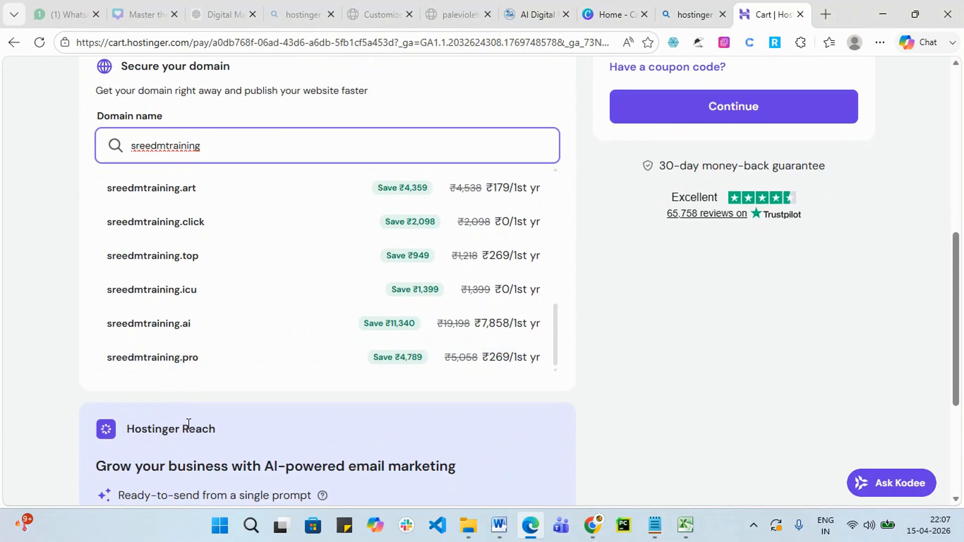
scroll(214, 353, up, 5)
scroll(214, 353, up, 4)
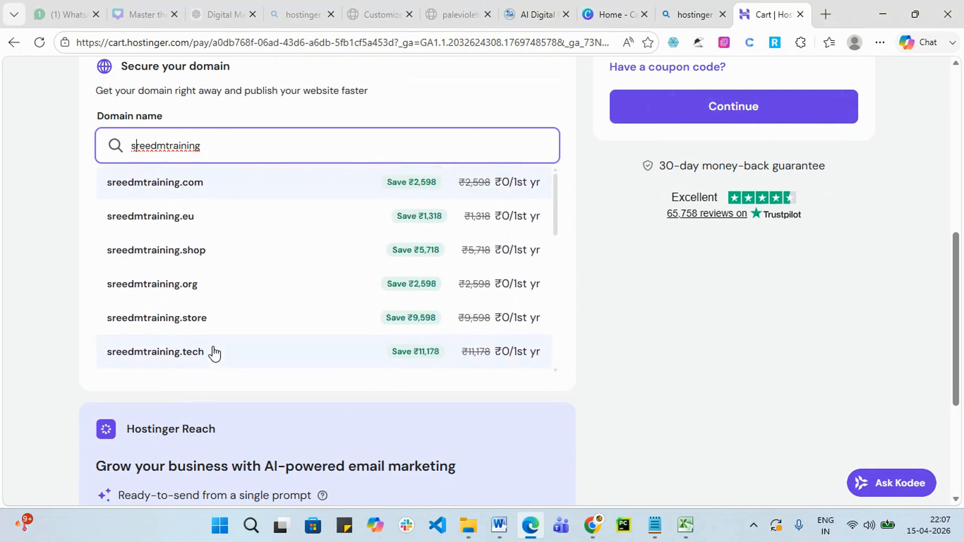
scroll(204, 316, up, 3)
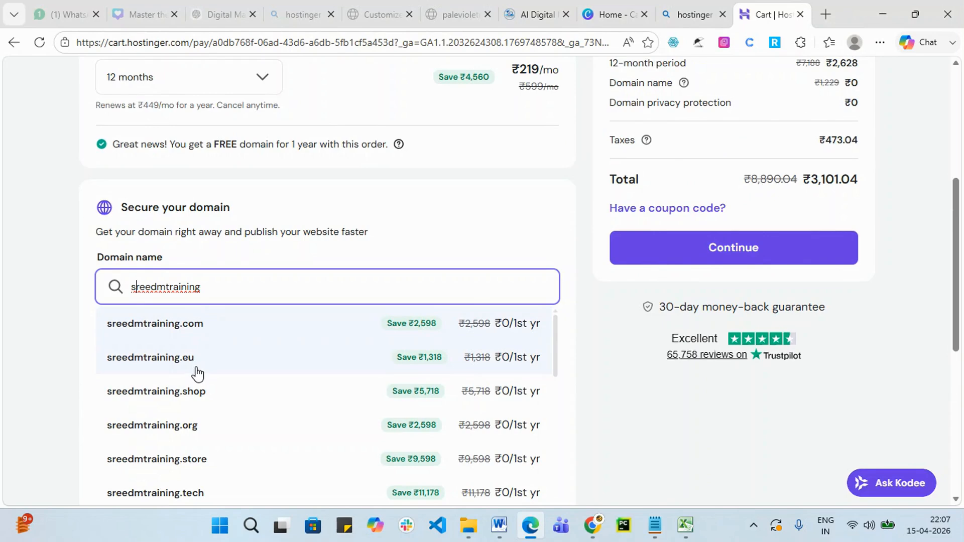
click(252, 286)
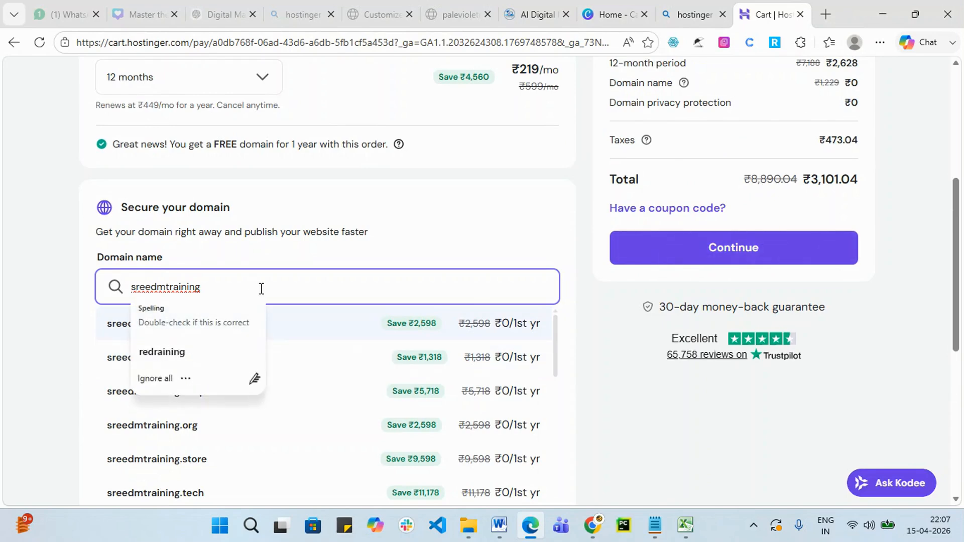
Append '.in' and add sreedmtraining.in to the cart at ₹899 for 2 years.
text(.in)
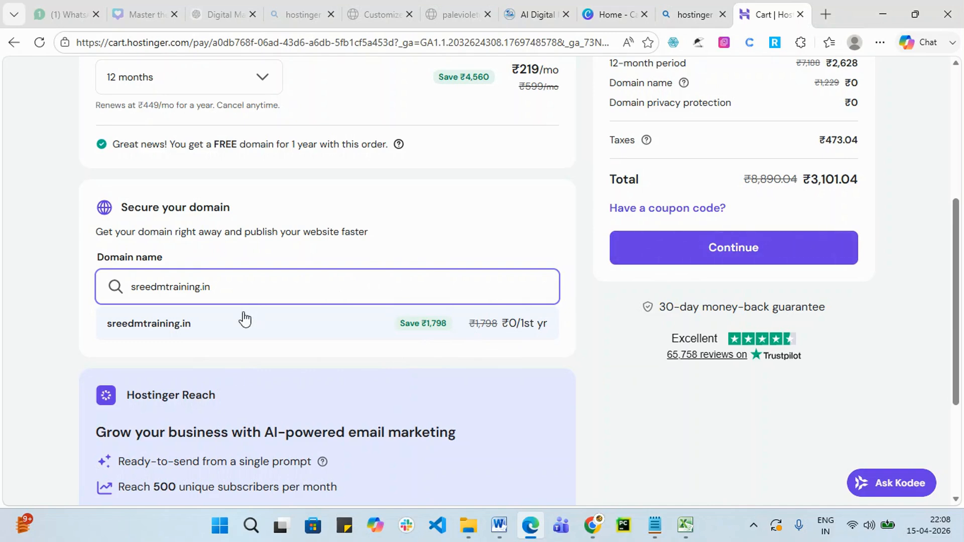
click(166, 327)
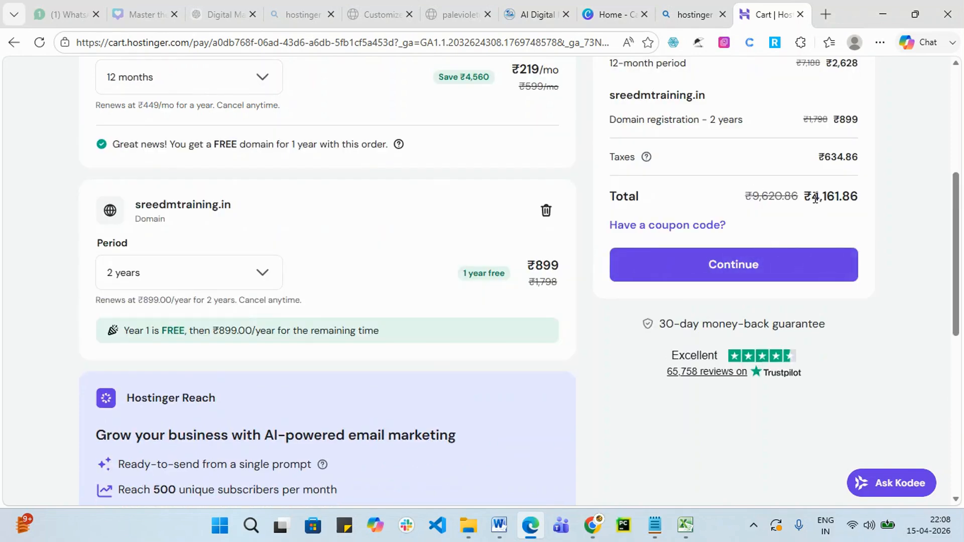
drag(812, 196, 878, 195)
scroll(206, 211, up, 1)
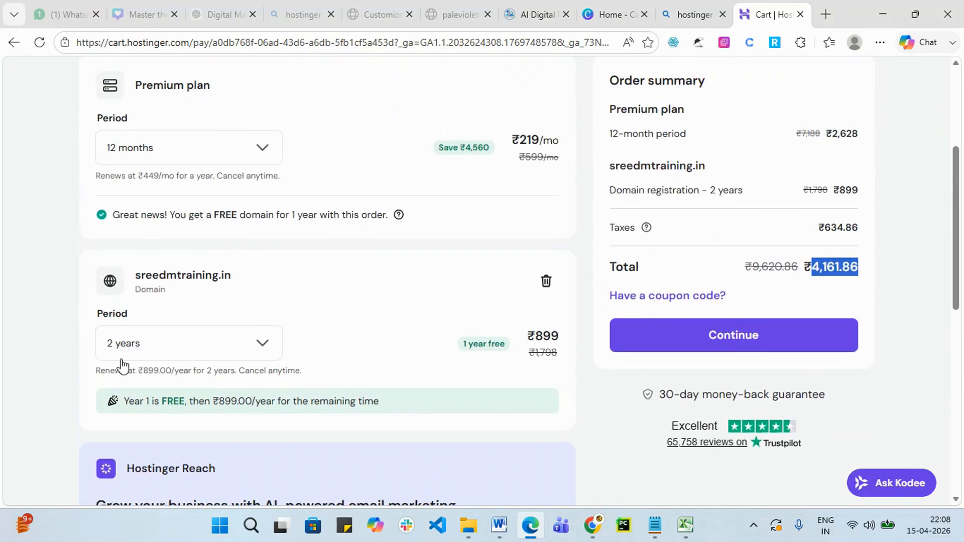
click(265, 346)
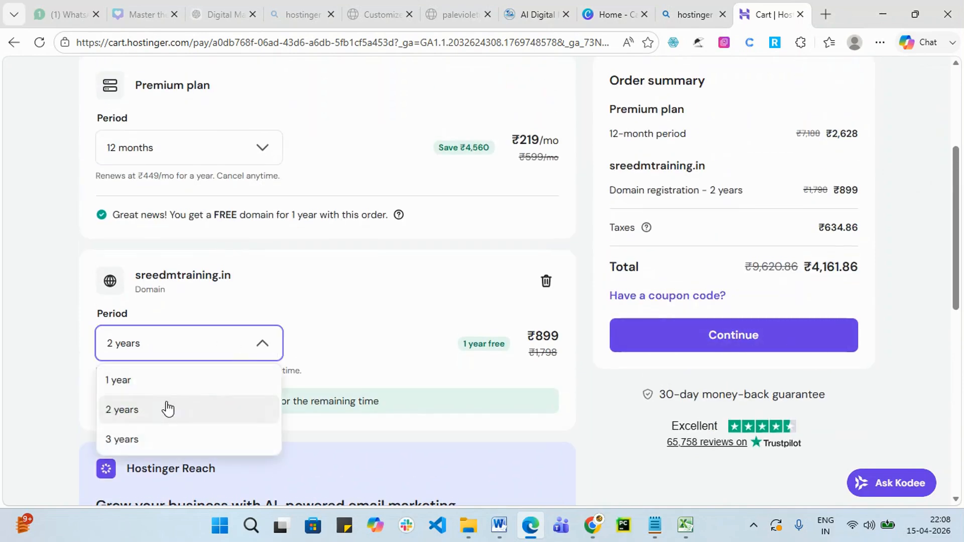
click(149, 381)
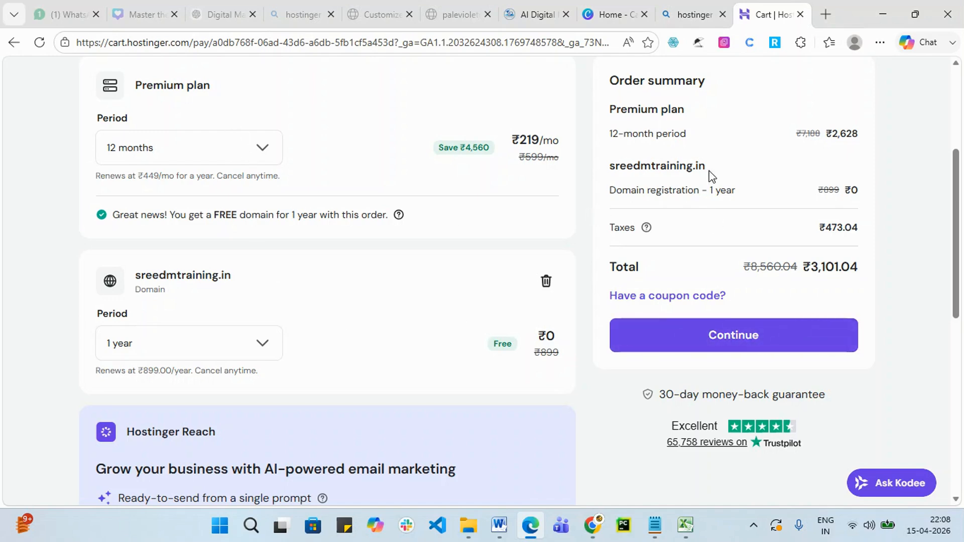
drag(260, 277, 92, 274)
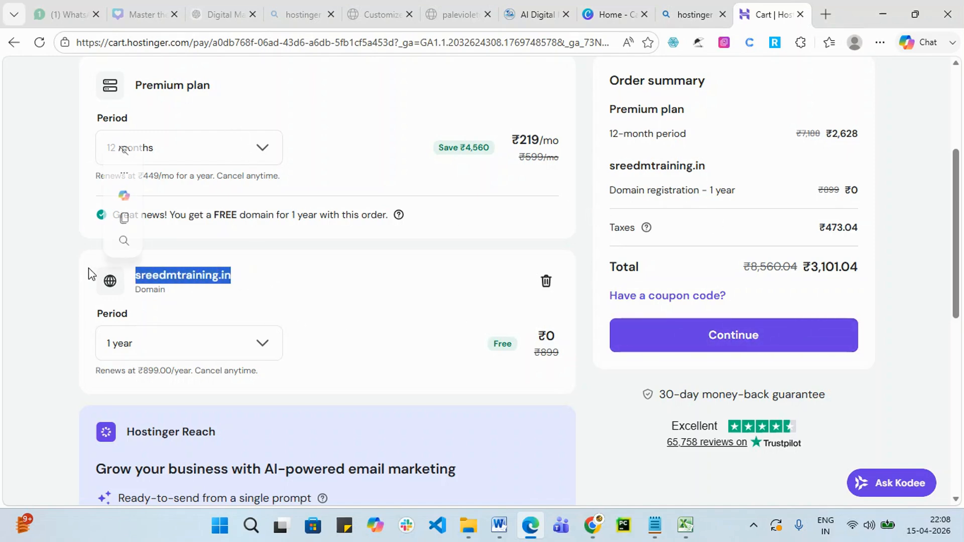
scroll(522, 293, up, 5)
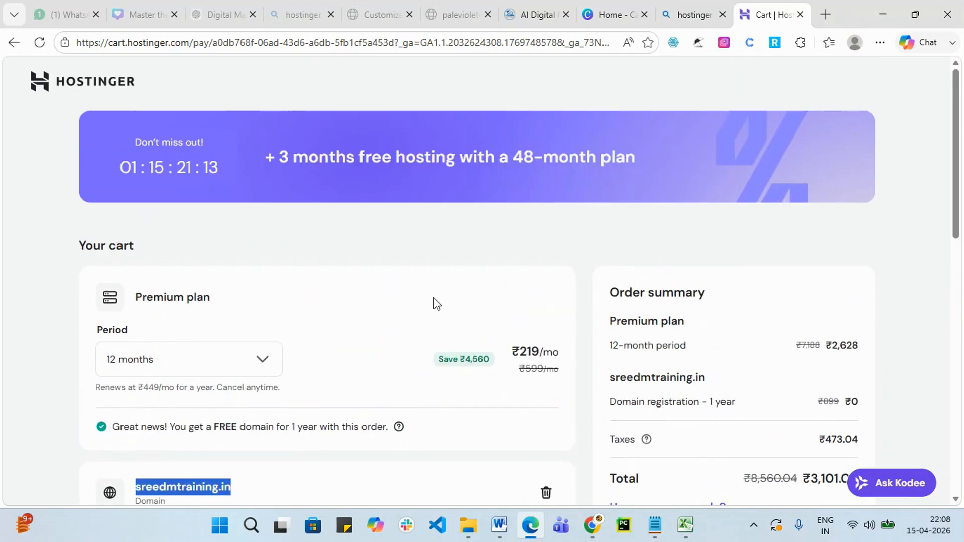
click(291, 11)
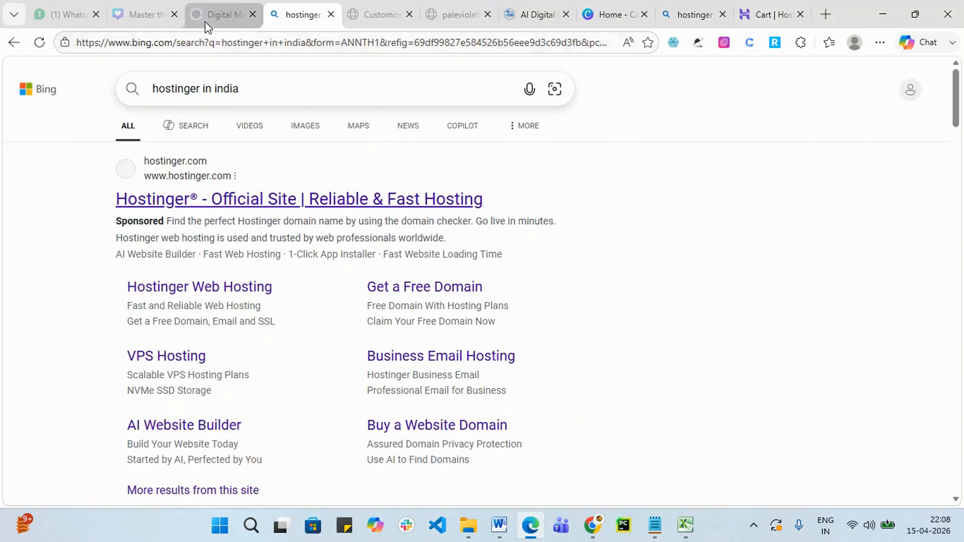
Check the Customizer, Astra site and cart tabs, then open Hostinger India from the Bing results.
click(381, 22)
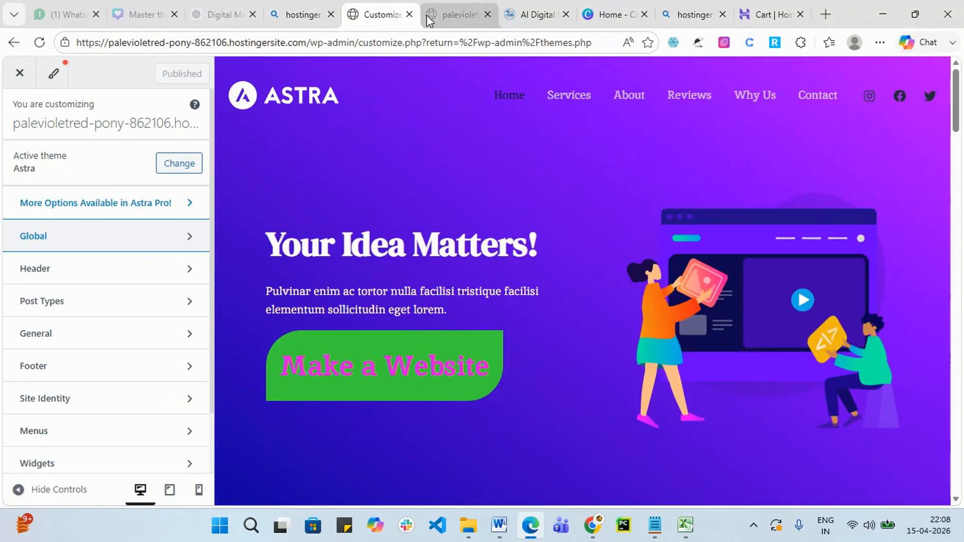
click(444, 15)
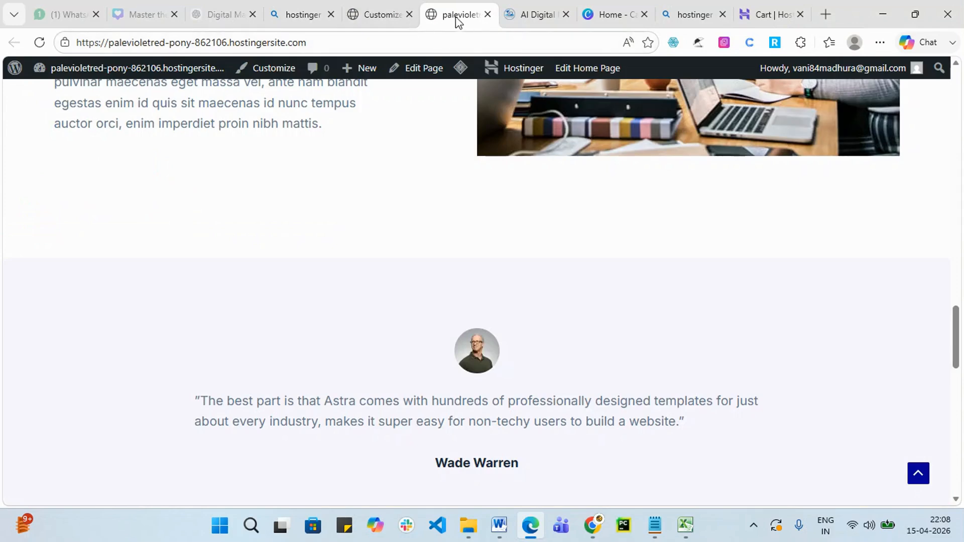
click(758, 15)
click(678, 19)
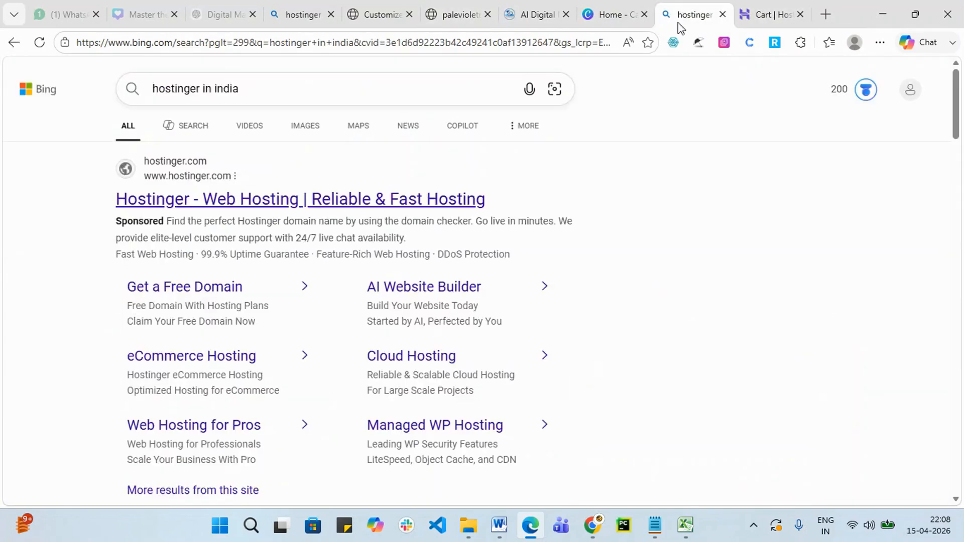
scroll(309, 246, down, 1)
scroll(307, 259, down, 10)
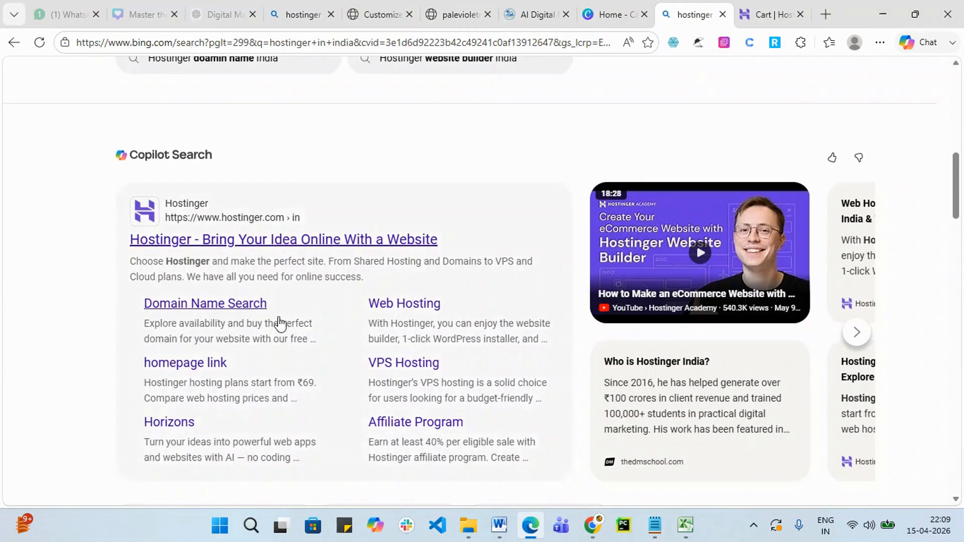
click(294, 241)
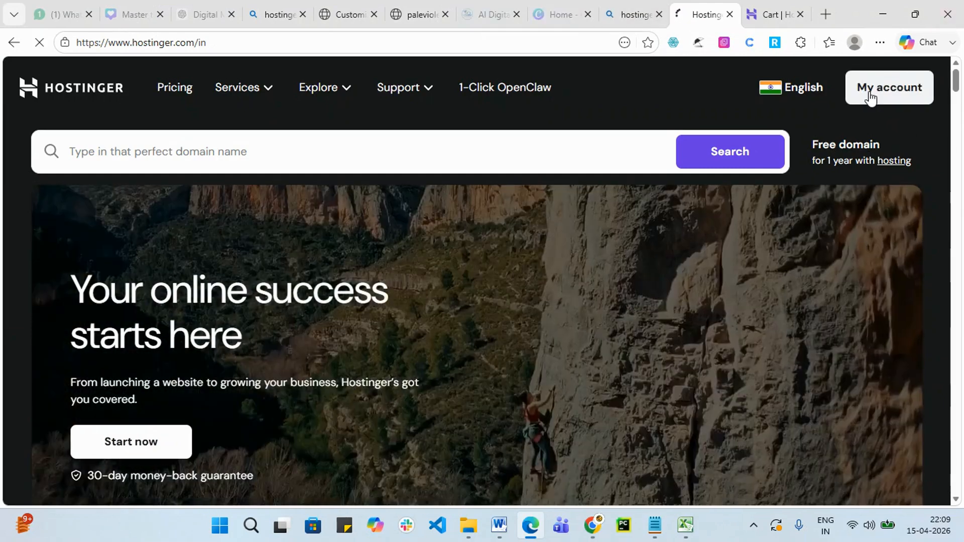
Open hPanel from My account and browse All websites, showing two Premium-plan WordPress sites.
click(870, 96)
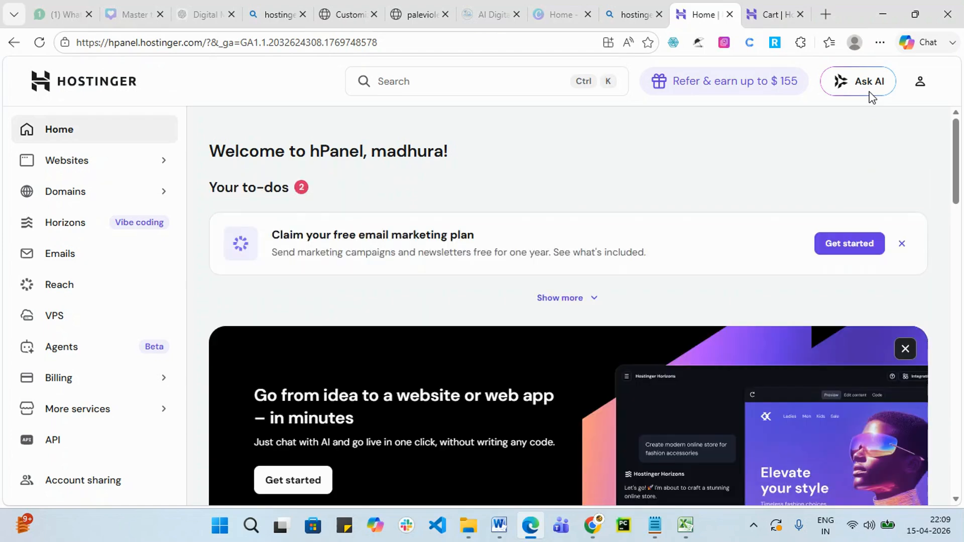
click(70, 173)
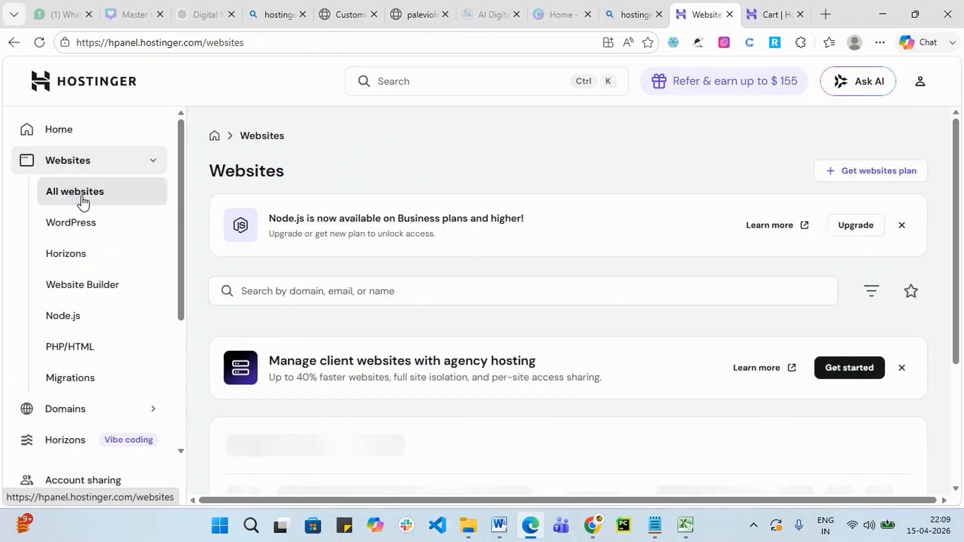
scroll(714, 298, down, 3)
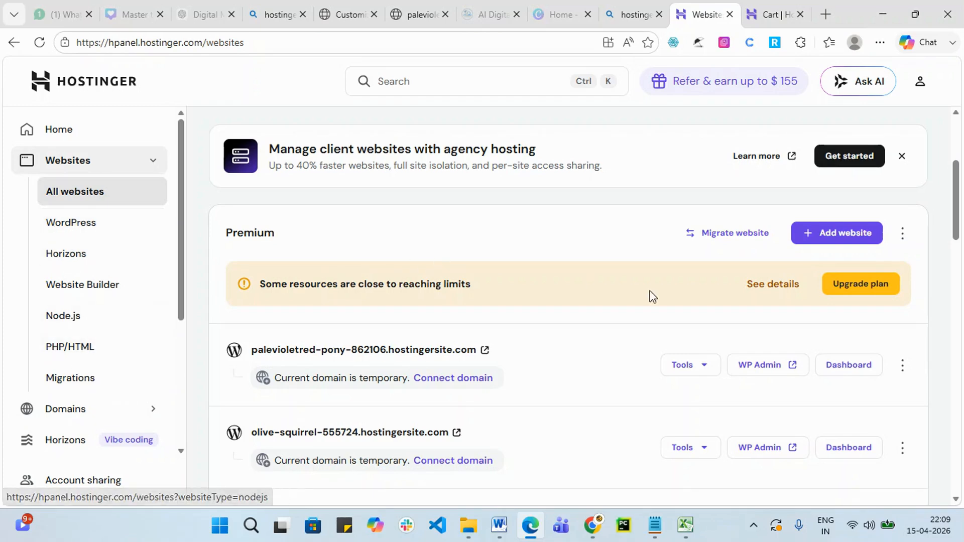
scroll(804, 323, down, 1)
scroll(595, 319, up, 3)
scroll(595, 319, up, 1)
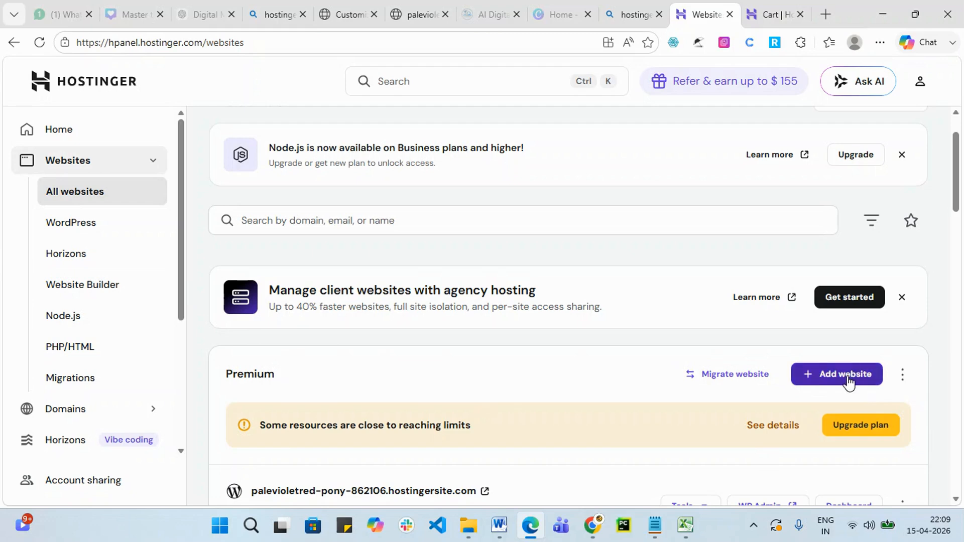
Start adding a new website in Hostinger and choose WordPress as its type.
click(848, 381)
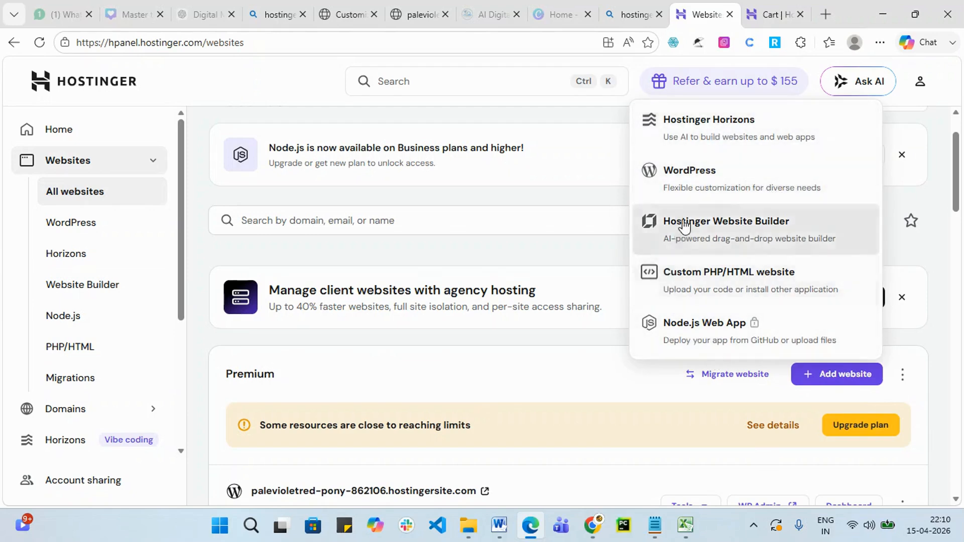
click(688, 184)
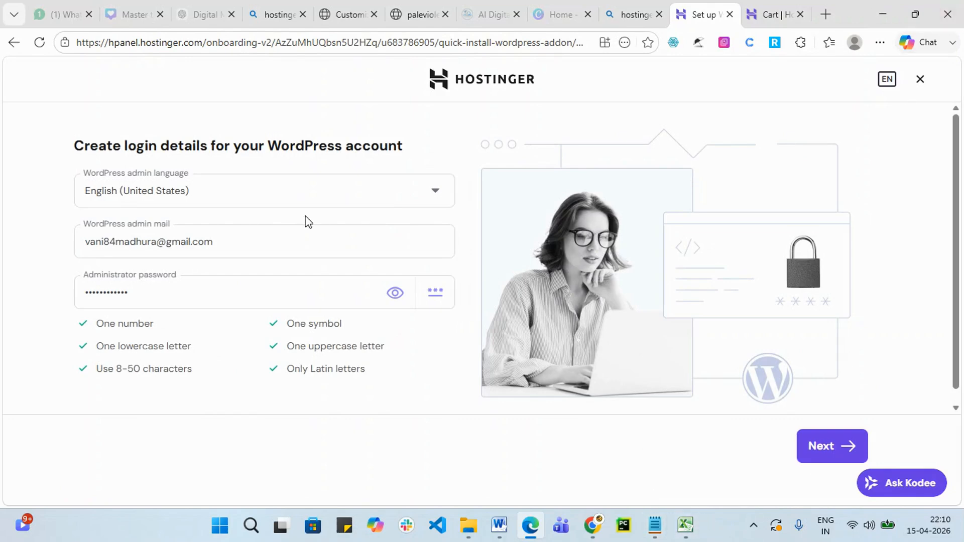
Copy the WordPress admin e-mail into the Notepad note holding the login details.
drag(273, 243, 55, 263)
key(ctrl+c)
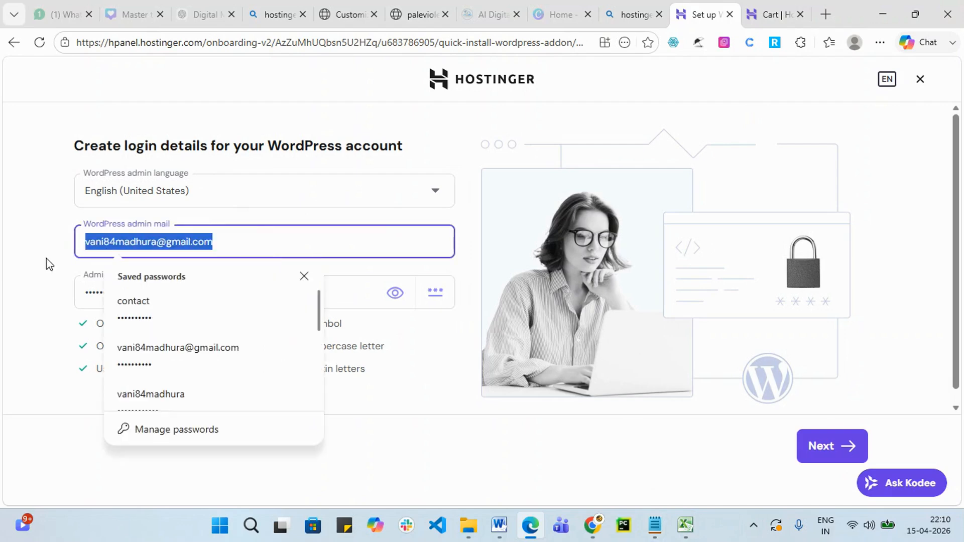
click(657, 526)
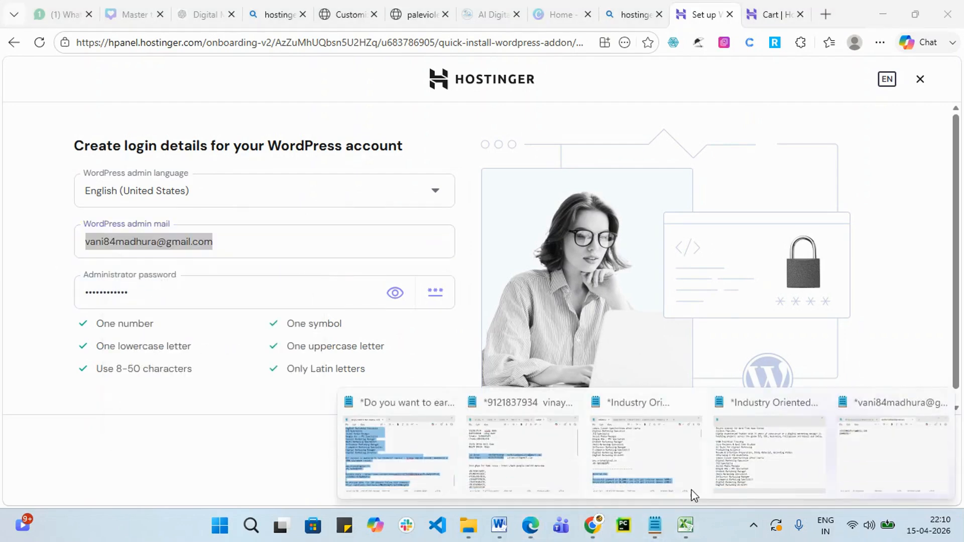
click(839, 460)
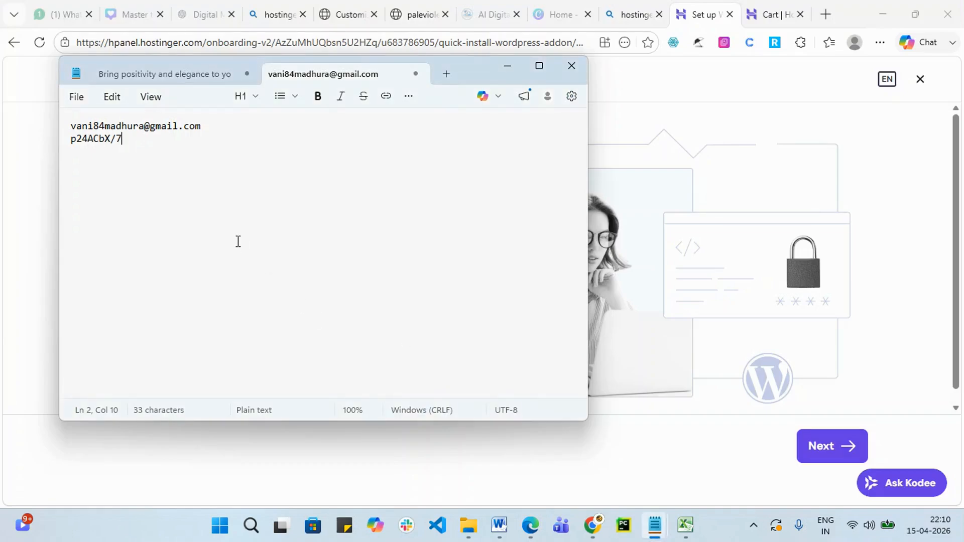
key(Return)
key(Return)
key(Return)
key(Return)
key(Return)
key(Return)
key(Return)
key(Return)
key(Return)
key(Return)
key(Return)
key(Return)
key(Return)
key(Return)
key(Return)
key(Return)
key(Return)
key(Return)
key(Return)
key(Return)
key(Return)
key(Return)
key(Return)
key(Return)
key(Return)
key(Return)
key(Return)
key(Return)
key(Return)
key(Return)
key(Return)
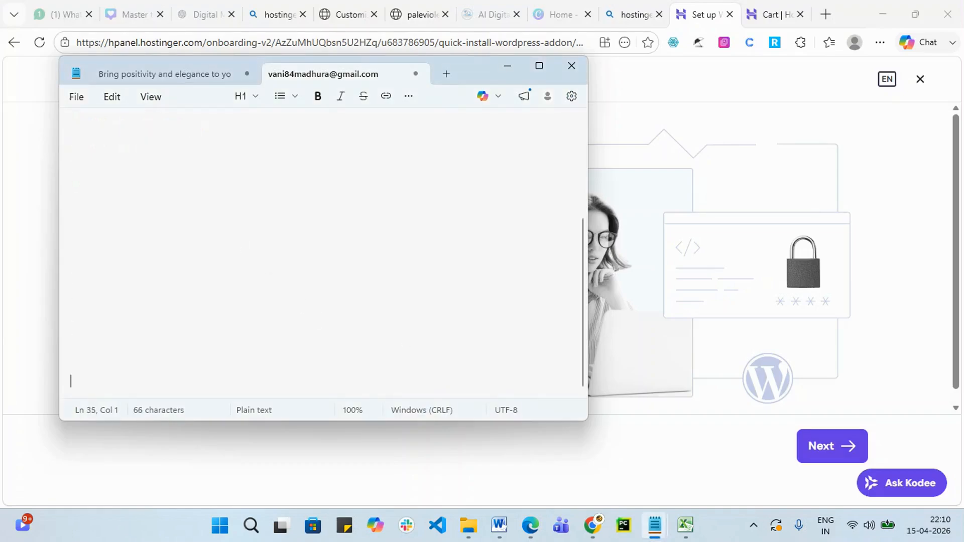
click(139, 190)
key(ctrl+v)
Paste the generated admin password into the same note, hide the password again, and continue past login details.
click(50, 243)
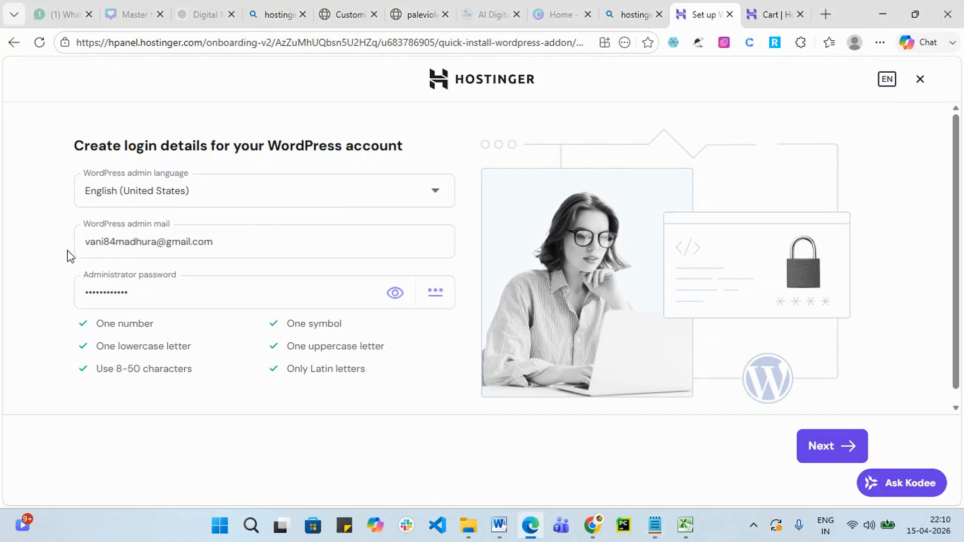
click(176, 302)
click(395, 292)
drag(157, 293, 60, 289)
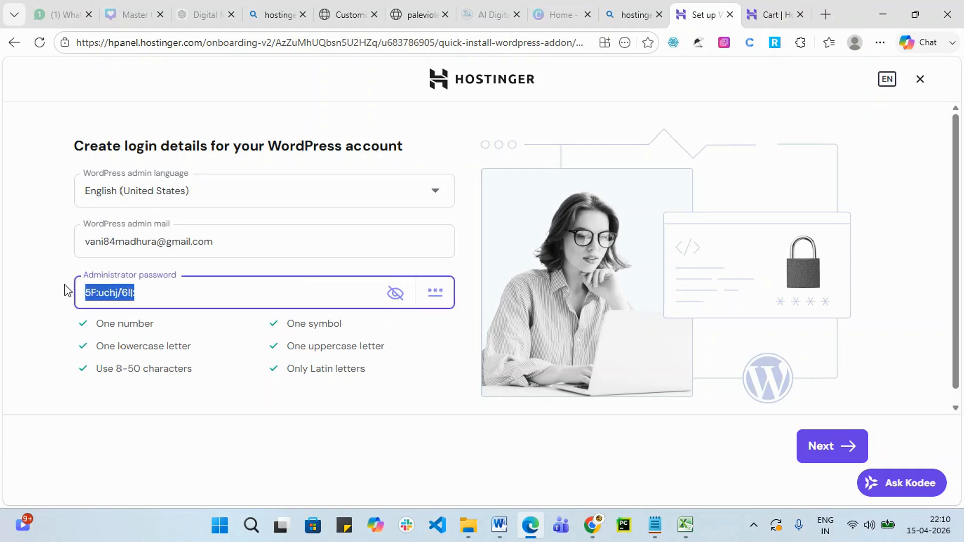
mouse_move(655, 534)
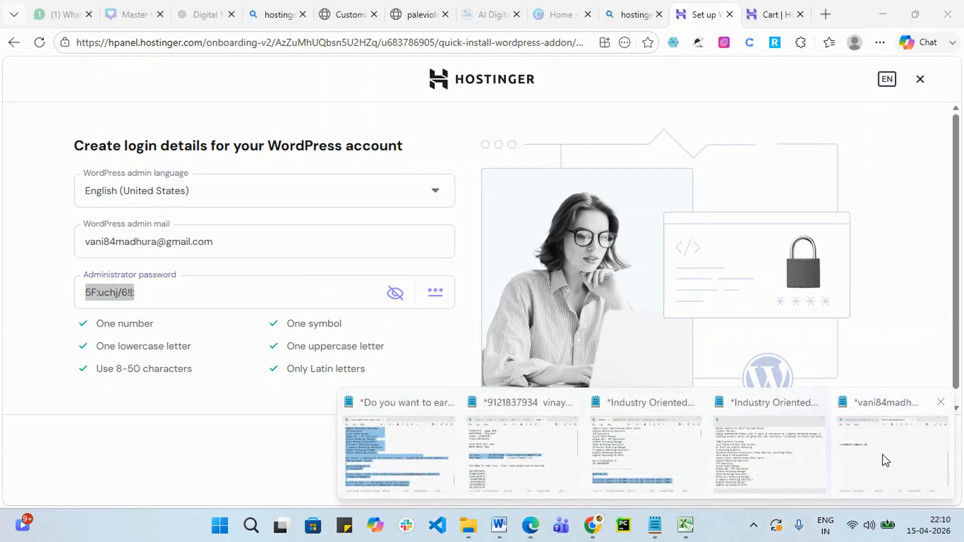
click(886, 483)
key(ctrl+v)
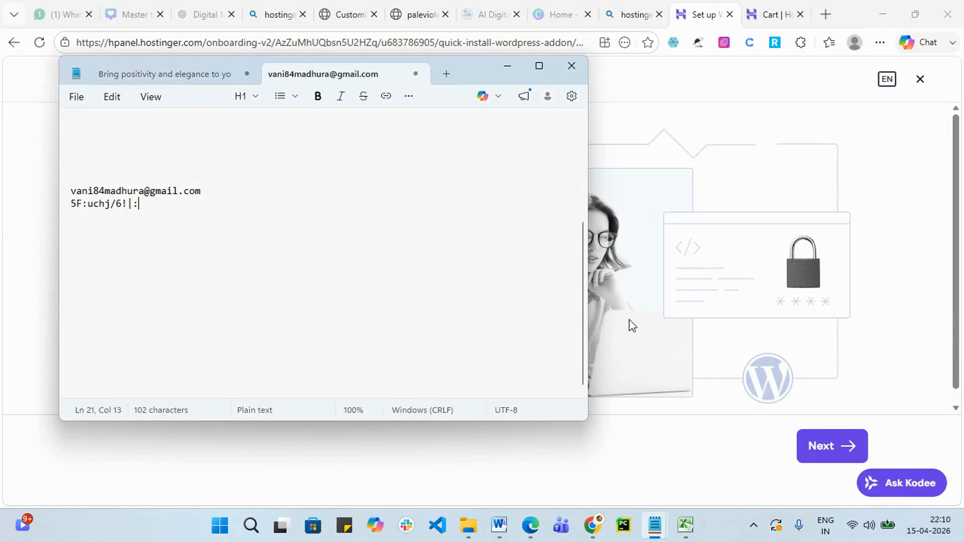
click(20, 176)
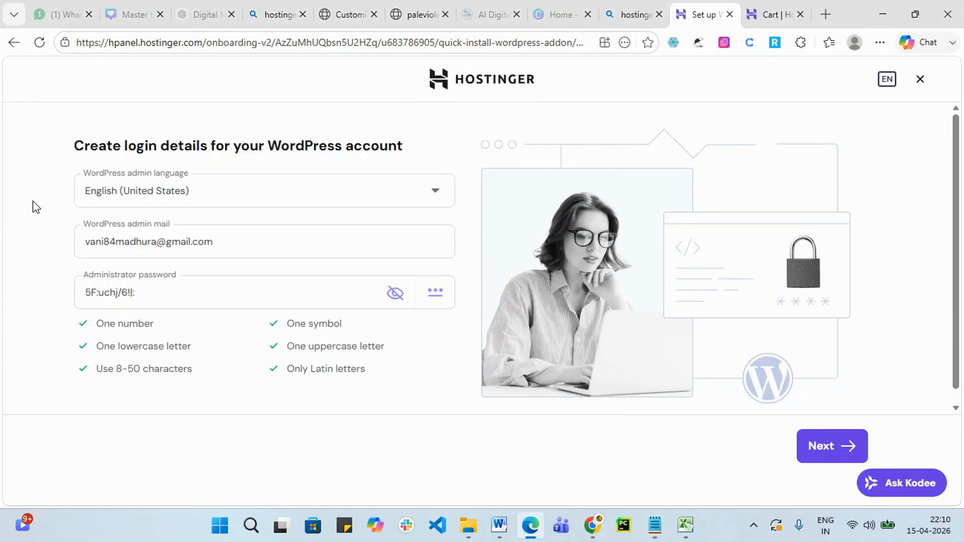
click(394, 293)
click(837, 446)
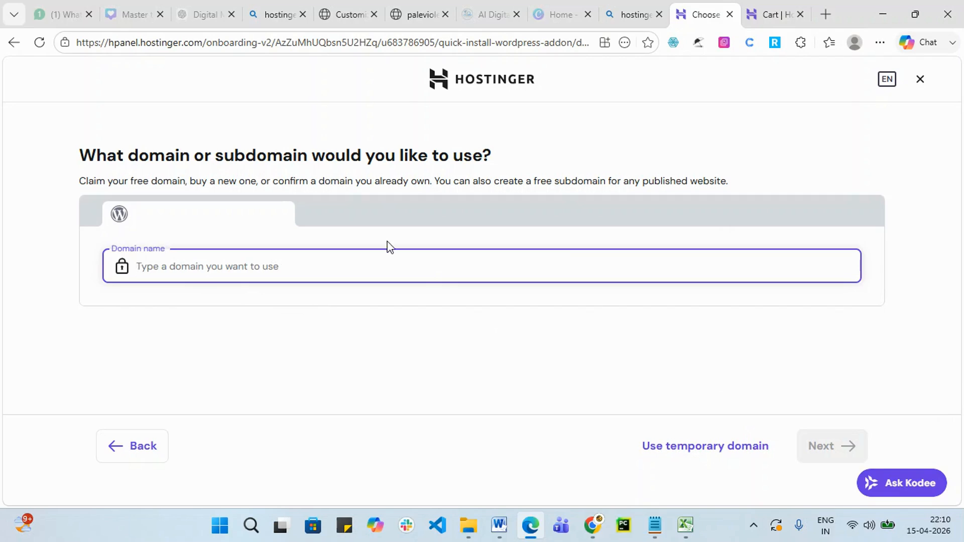
Use a temporary domain so WordPress installs and offers pre-built templates.
click(728, 452)
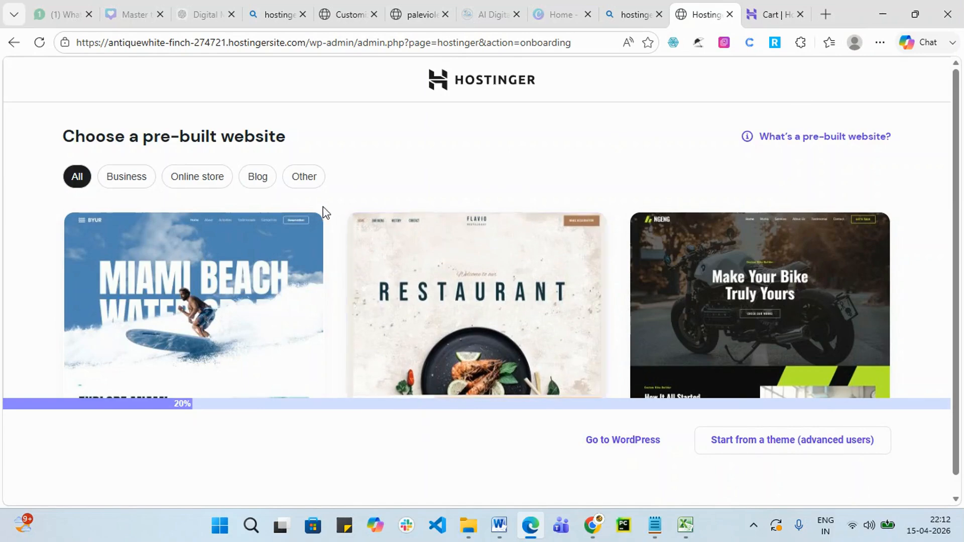
Browse the pre-built templates, then skip them and go to the WordPress admin.
scroll(283, 227, down, 1)
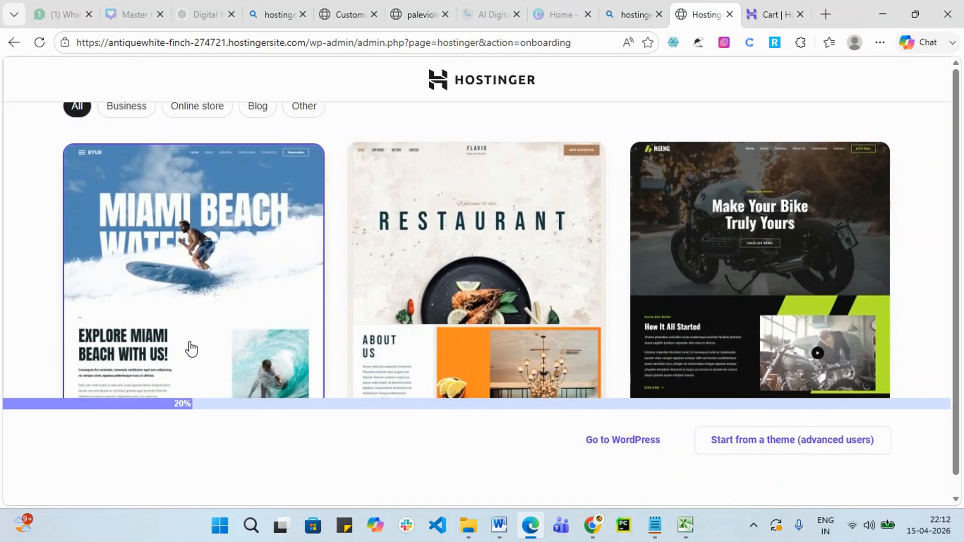
scroll(190, 349, up, 1)
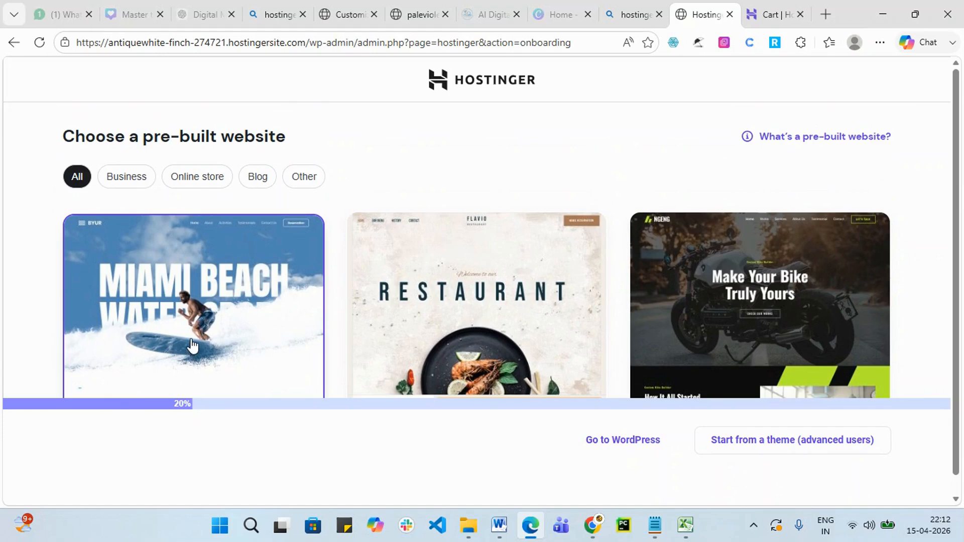
scroll(497, 306, down, 1)
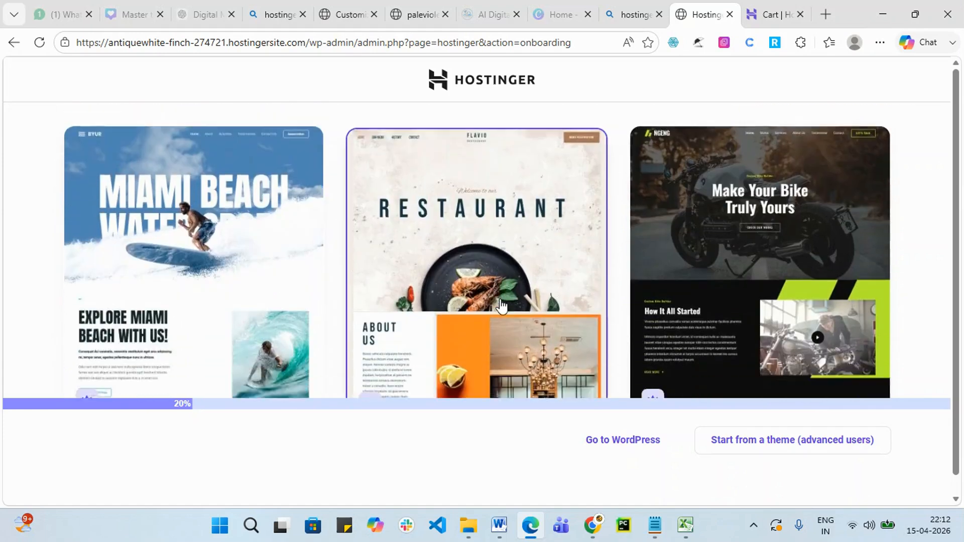
scroll(501, 305, down, 1)
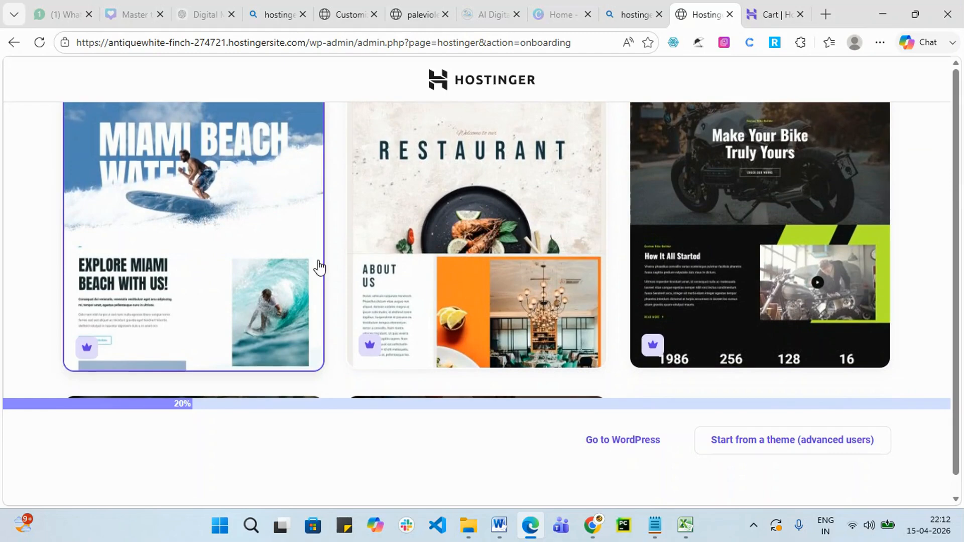
scroll(643, 281, up, 2)
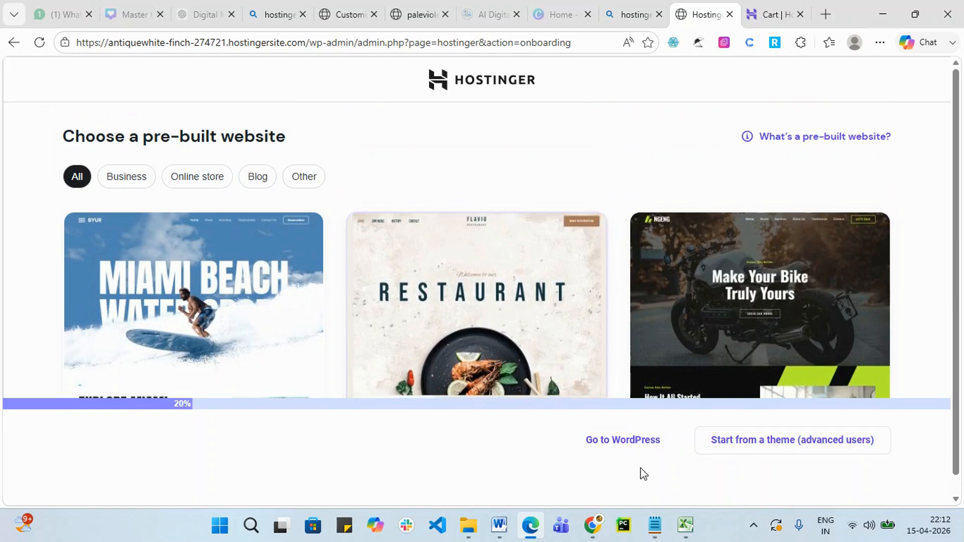
click(627, 444)
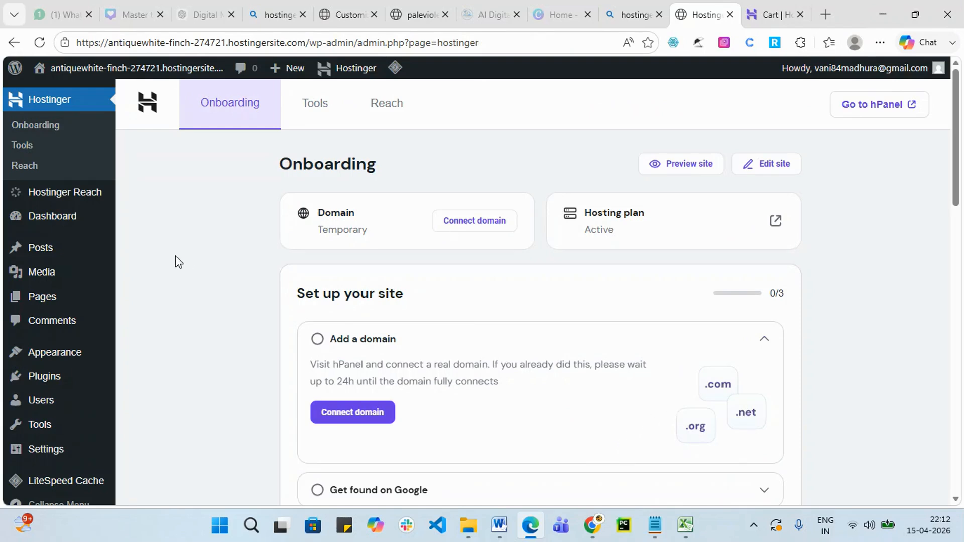
Review the Onboarding checklist and the Posts, Pages, Settings and Users menus, then switch to the AI Digital tab.
scroll(953, 329, down, 3)
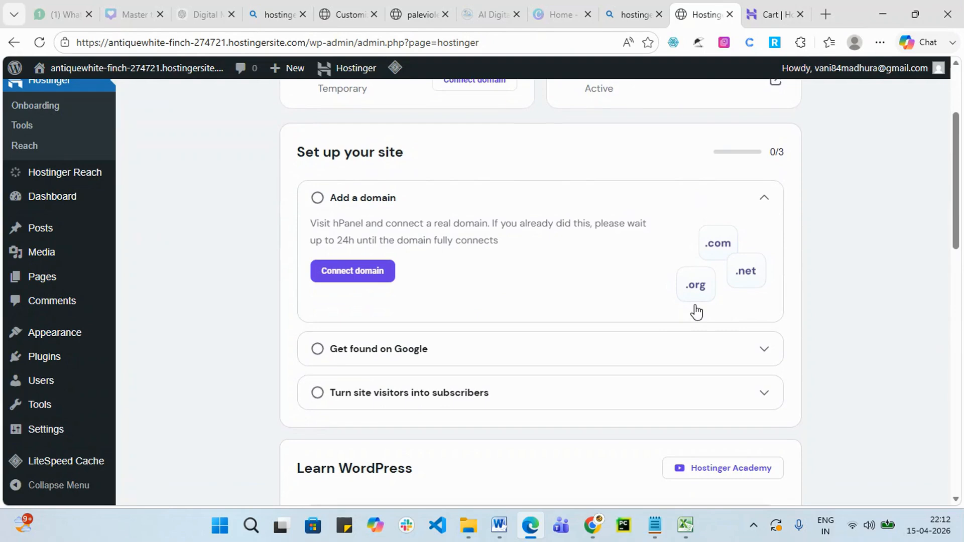
mouse_move(52, 235)
mouse_move(107, 292)
mouse_move(47, 438)
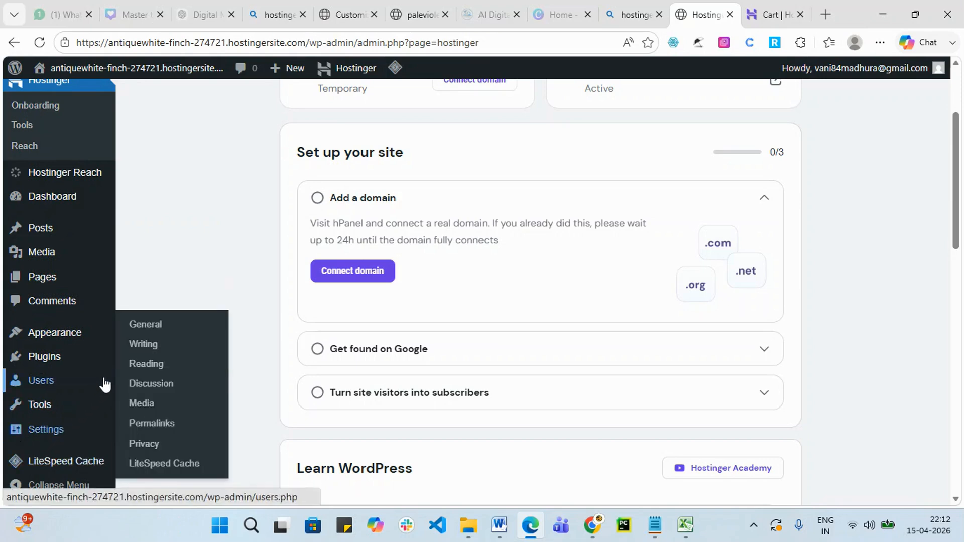
mouse_move(107, 380)
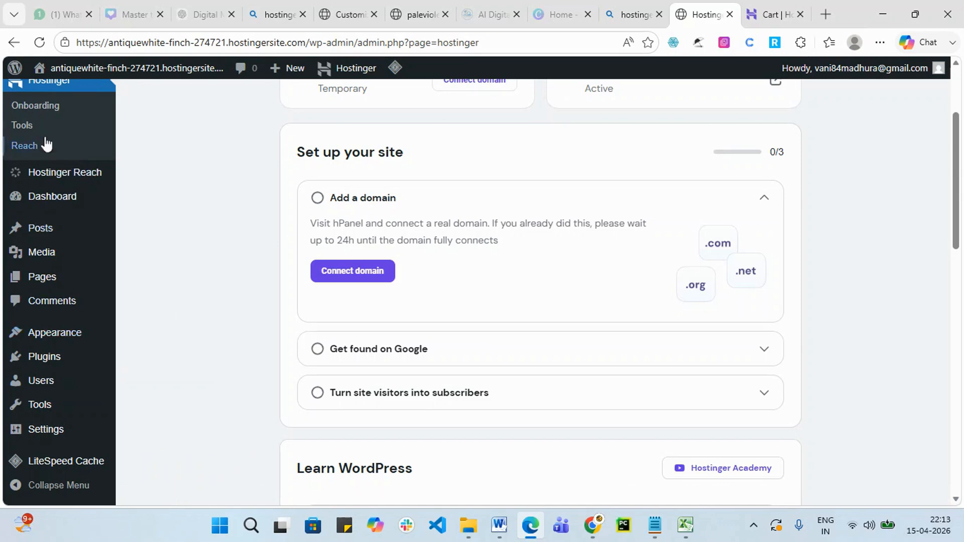
scroll(8, 346, down, 1)
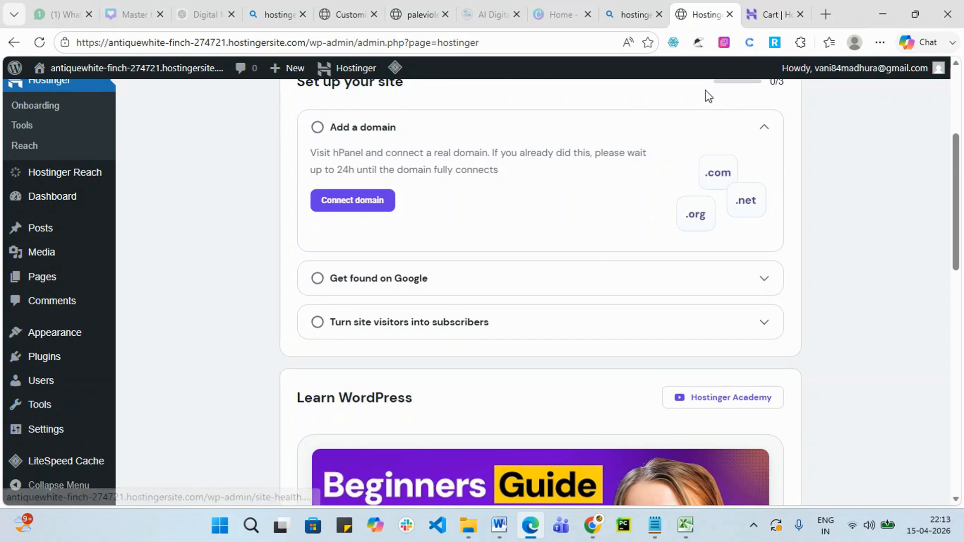
click(497, 9)
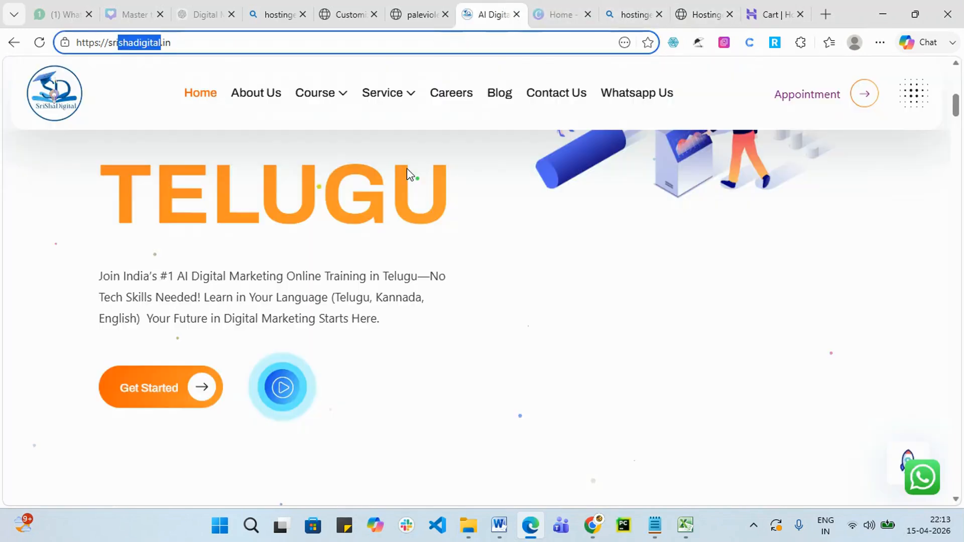
Look through the SriShaDigital page and the Customizer, paleviol and Cart tabs, then return to the WordPress admin tab.
scroll(259, 171, up, 6)
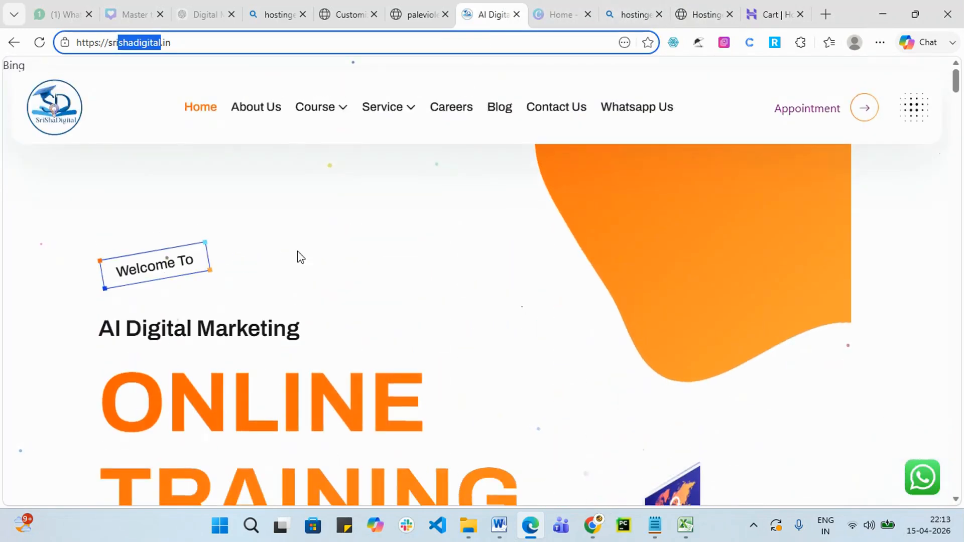
scroll(665, 176, down, 5)
scroll(676, 219, down, 10)
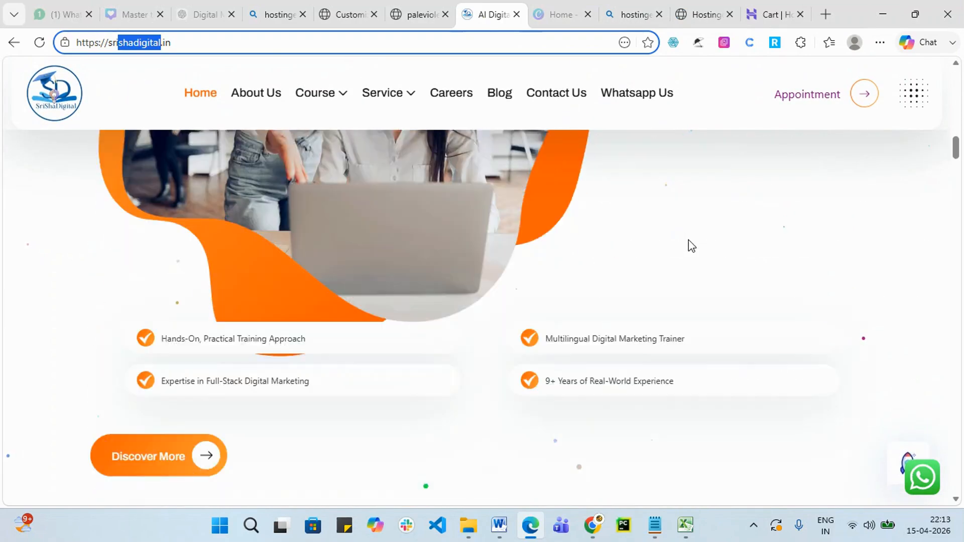
scroll(691, 239, down, 10)
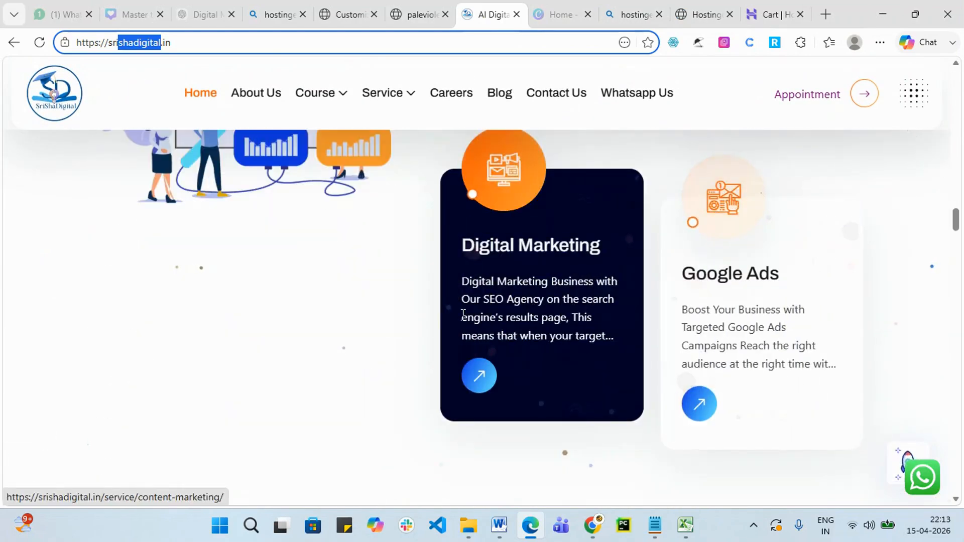
click(347, 14)
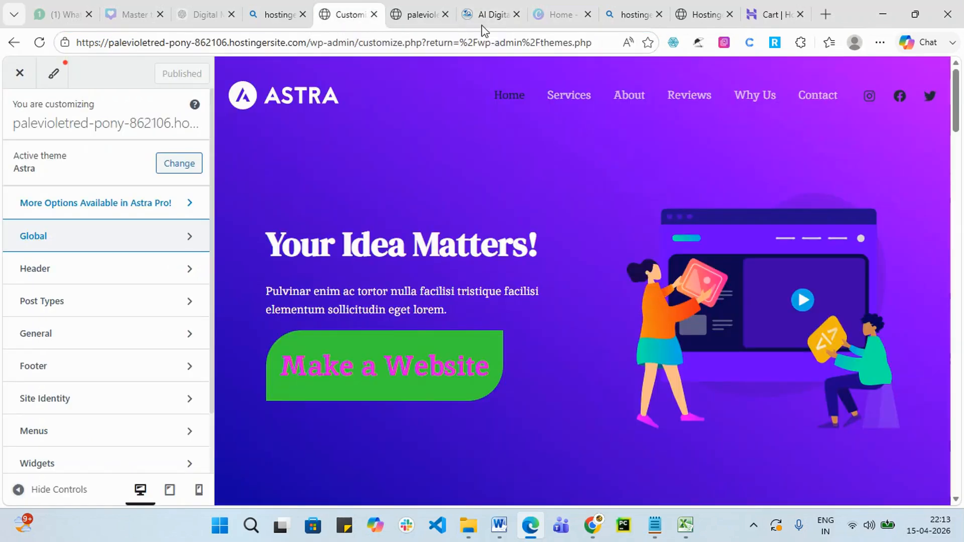
click(415, 14)
click(710, 10)
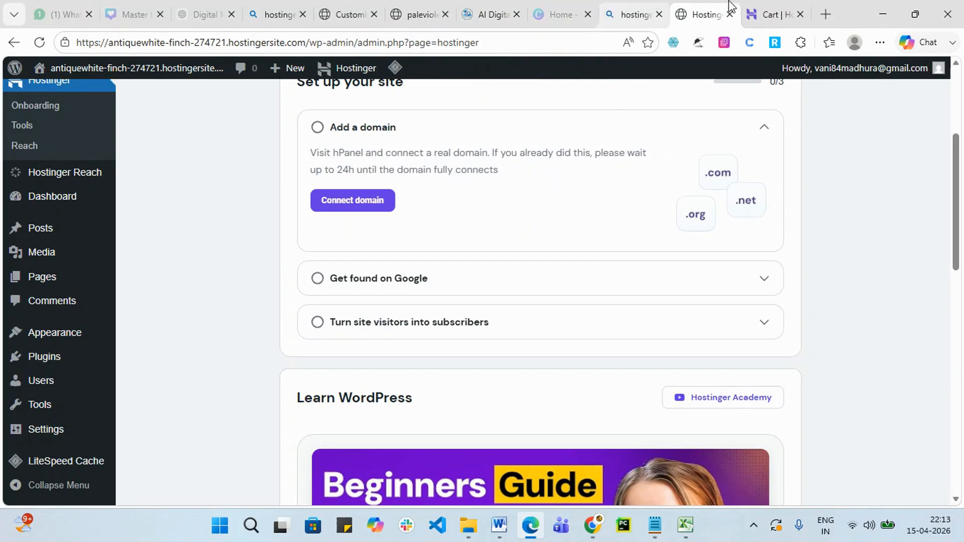
click(772, 14)
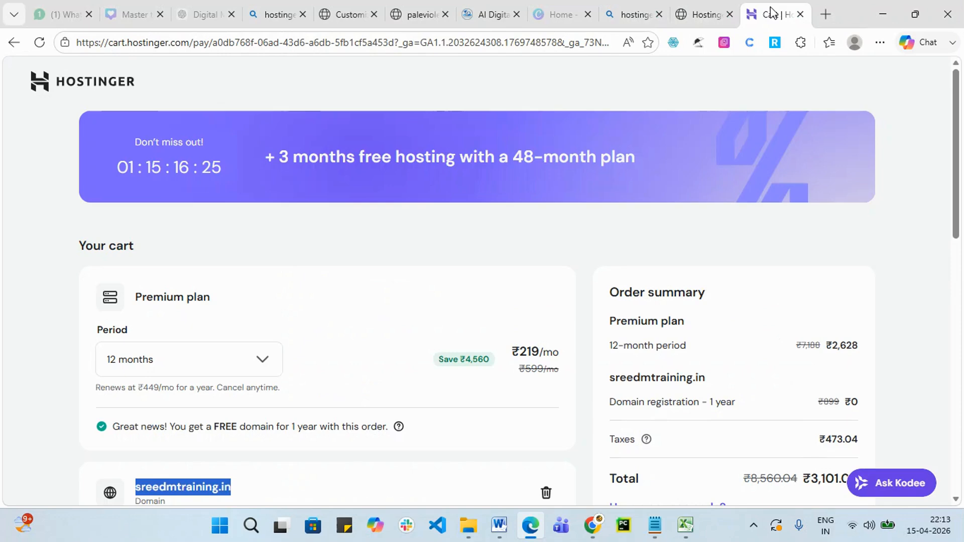
click(717, 11)
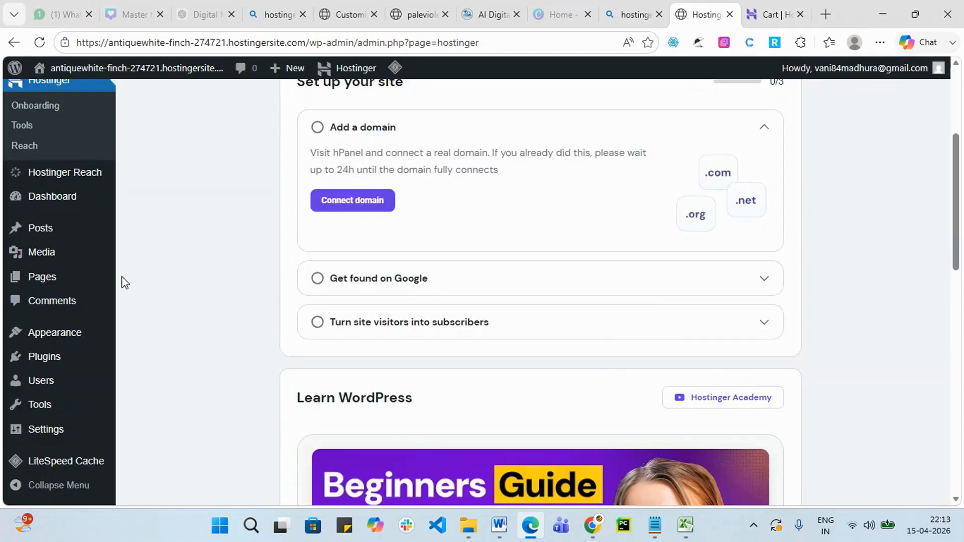
mouse_move(23, 336)
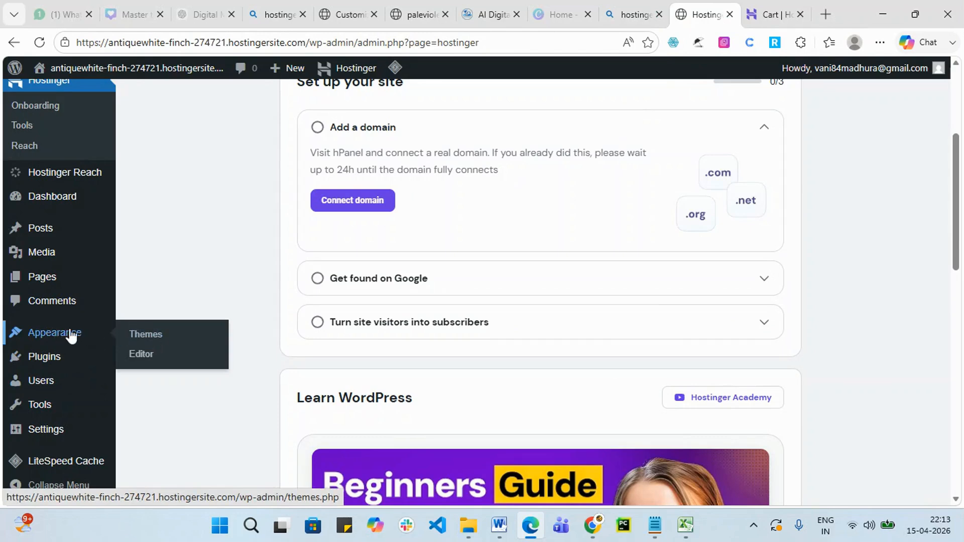
Go to Appearance > Themes and open Add Themes to browse popular themes.
click(158, 341)
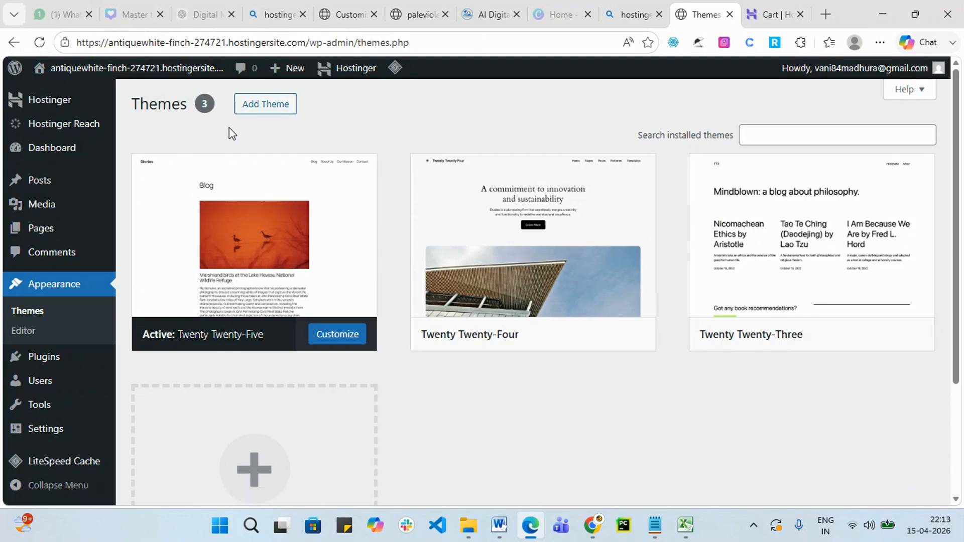
click(249, 114)
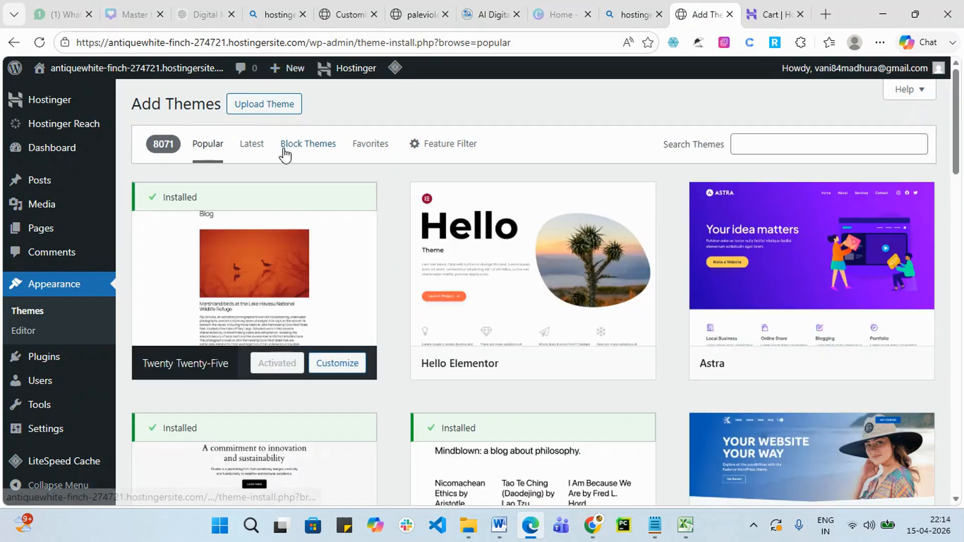
click(260, 156)
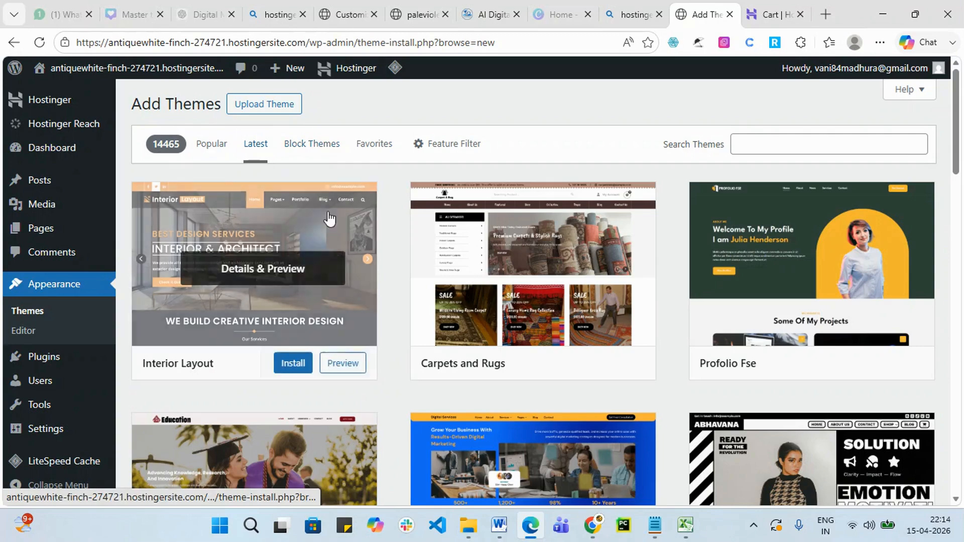
scroll(512, 318, down, 3)
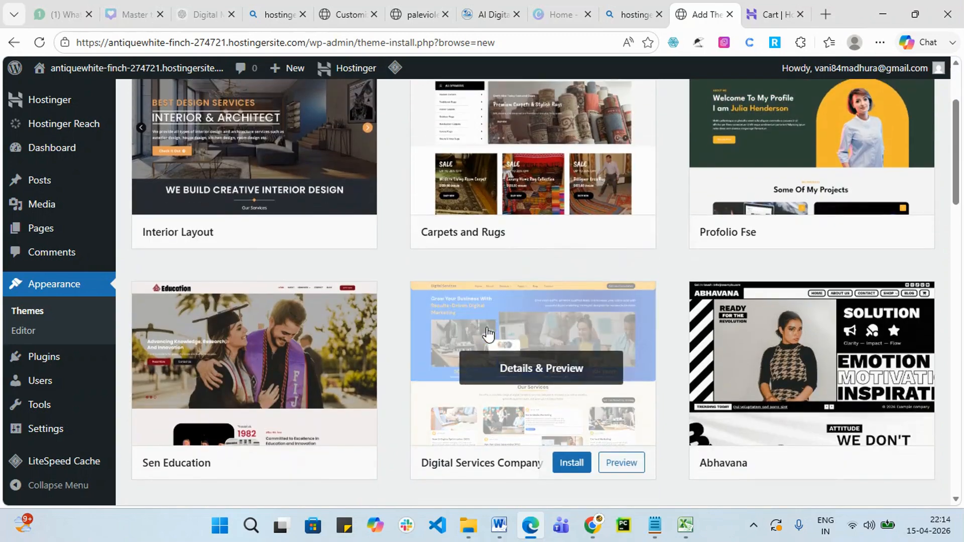
scroll(490, 334, up, 3)
click(317, 150)
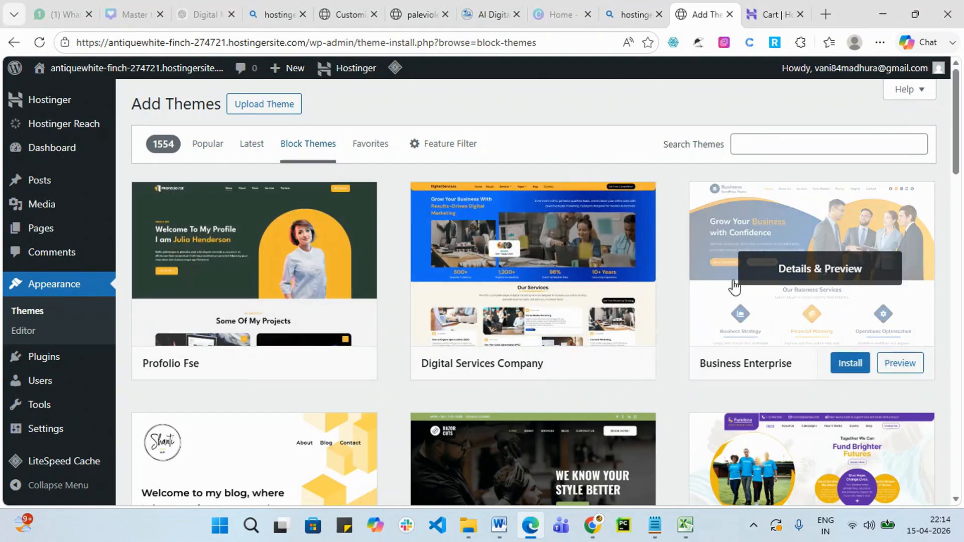
click(376, 140)
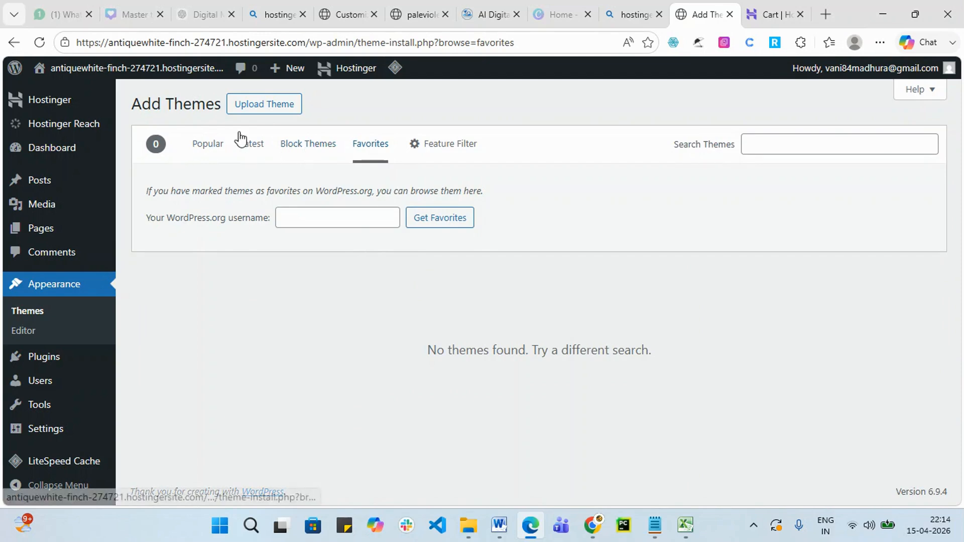
click(213, 151)
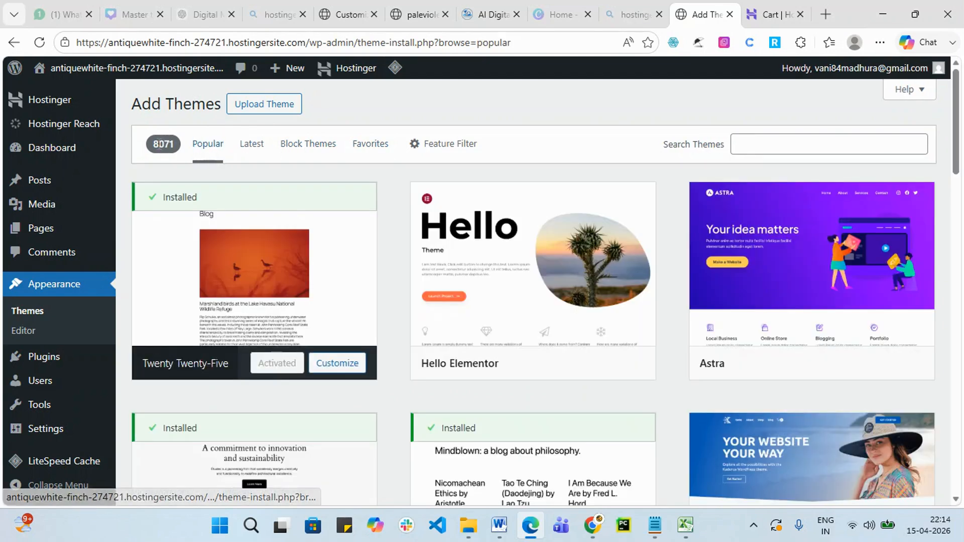
double_click(175, 149)
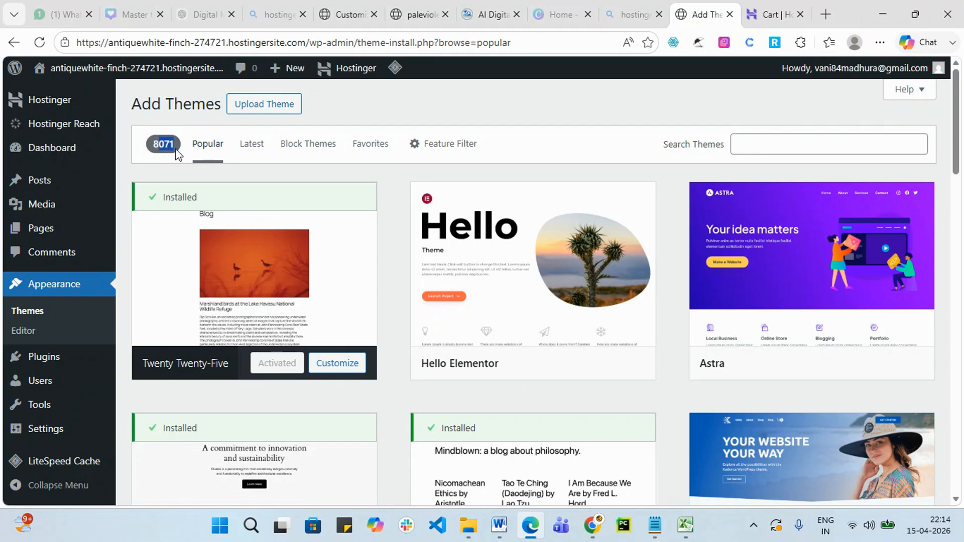
scroll(254, 344, down, 20)
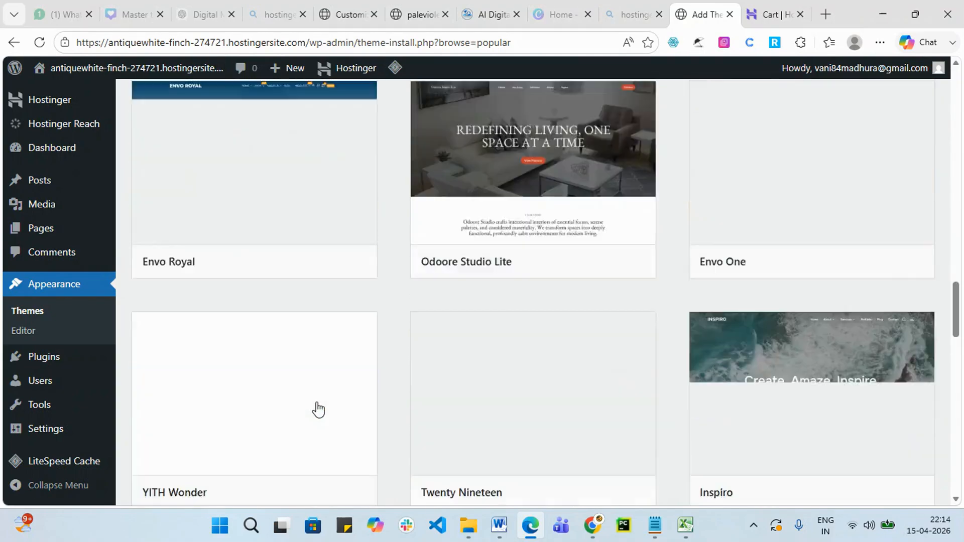
scroll(318, 409, down, 15)
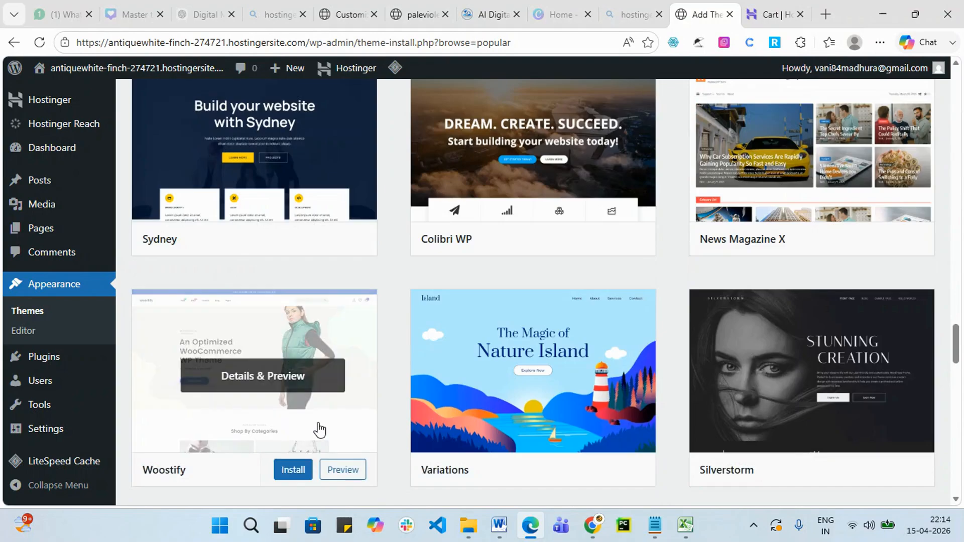
scroll(318, 429, down, 15)
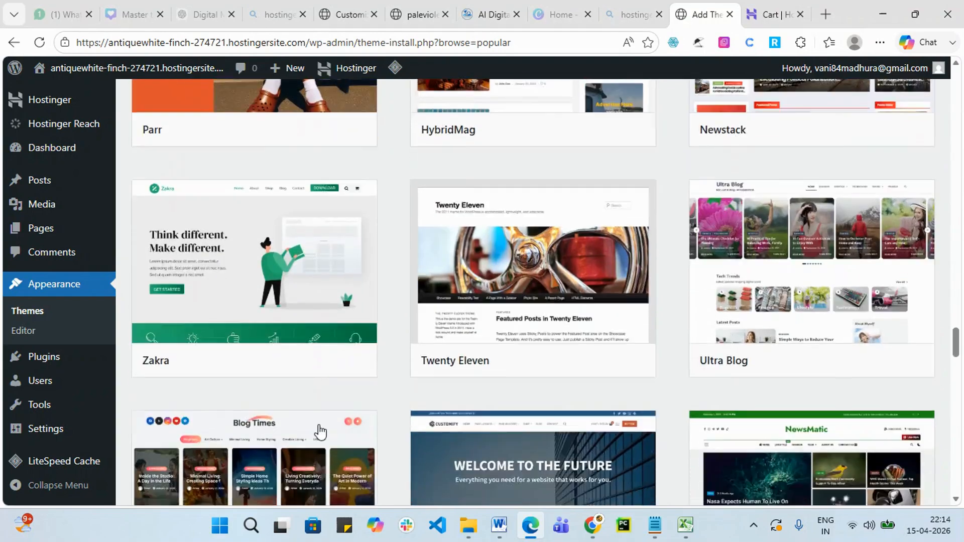
scroll(319, 429, down, 15)
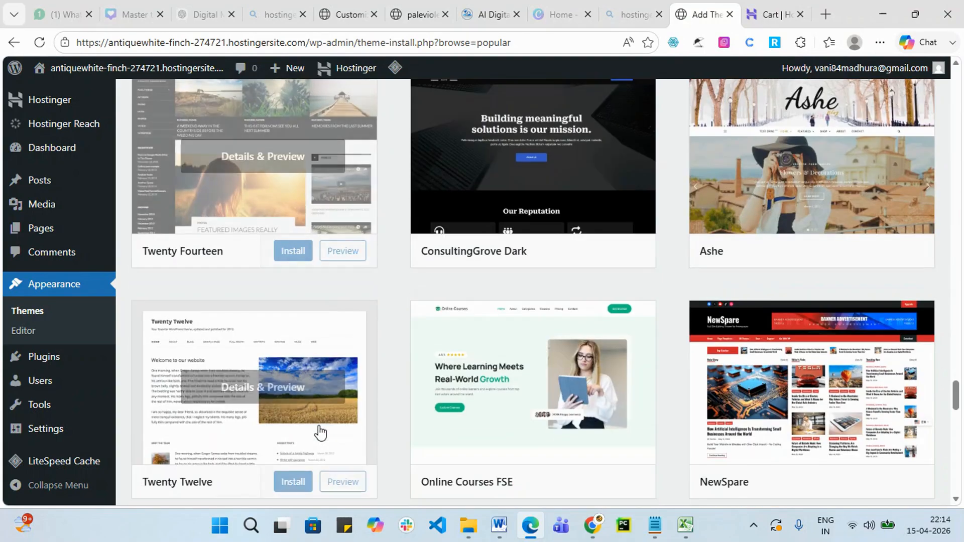
scroll(622, 438, up, 20)
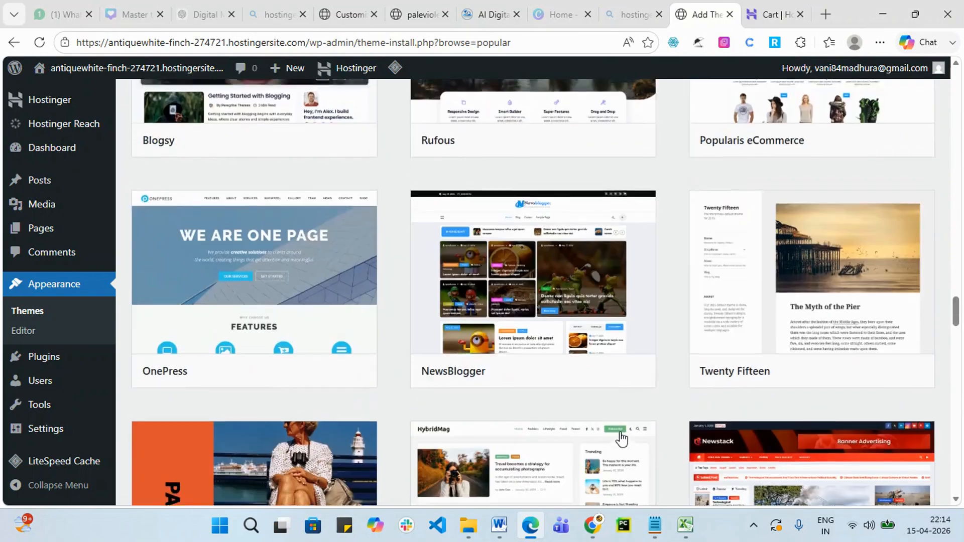
scroll(622, 438, up, 20)
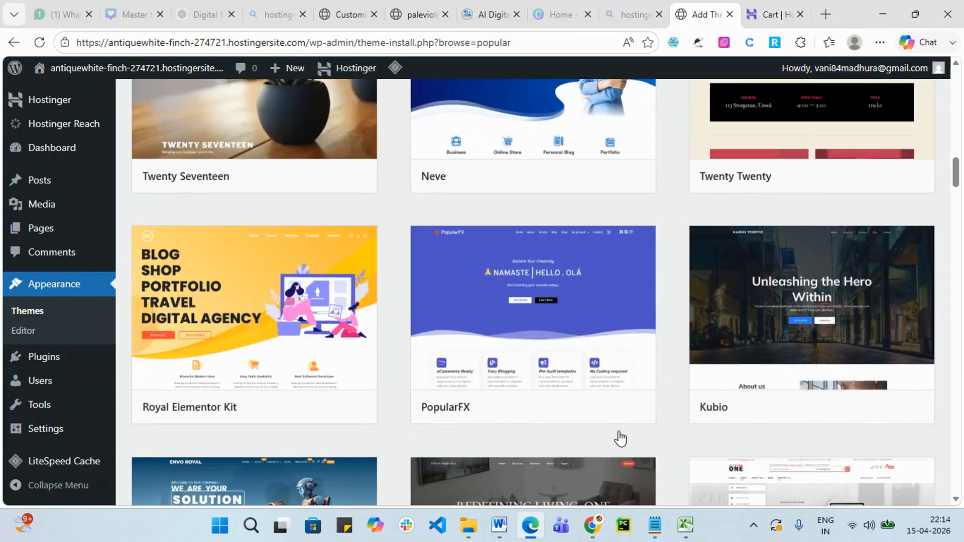
scroll(620, 438, up, 20)
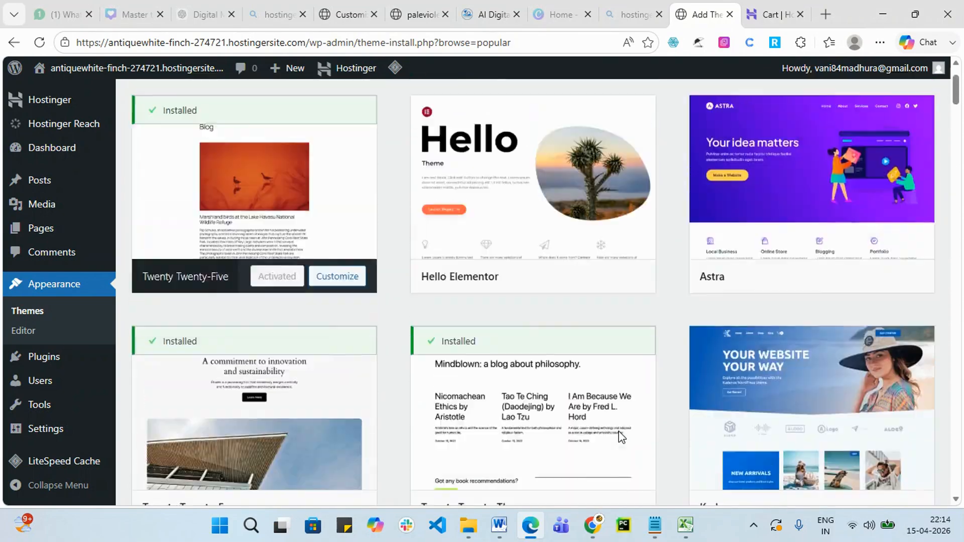
scroll(620, 437, up, 2)
mouse_move(530, 327)
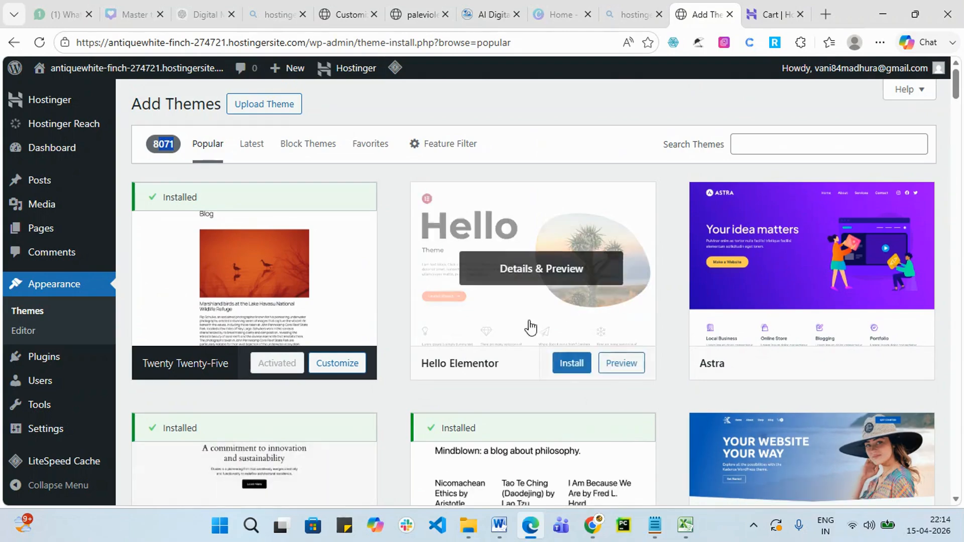
scroll(617, 347, down, 4)
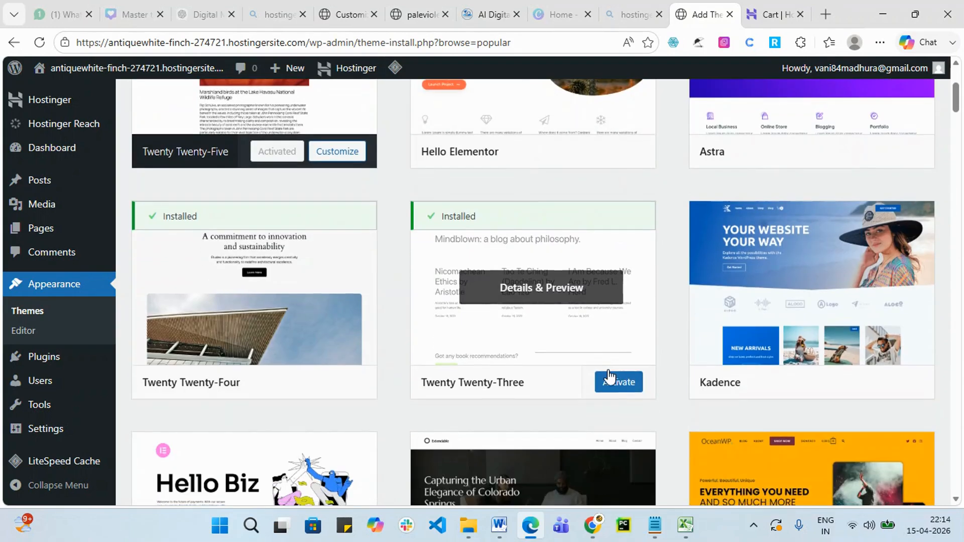
scroll(609, 377, down, 16)
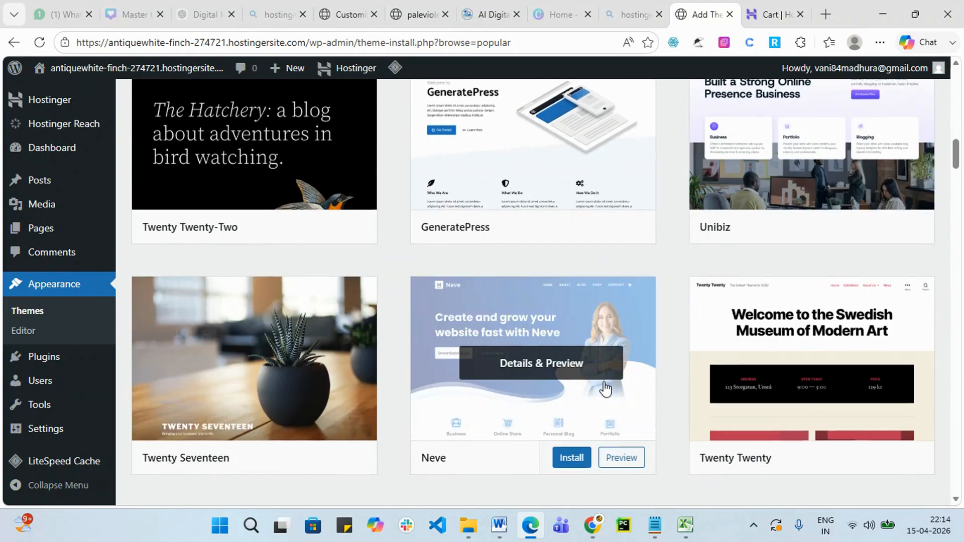
scroll(605, 388, down, 1)
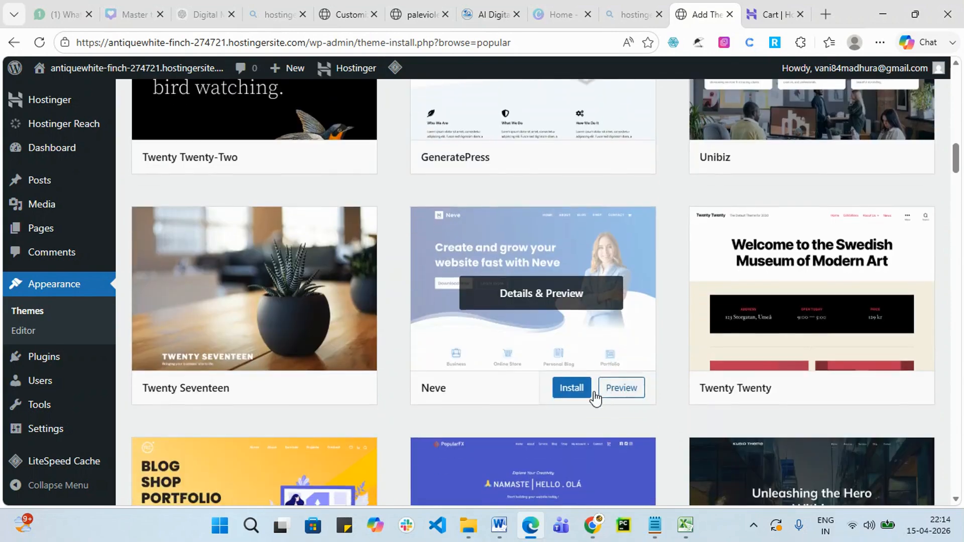
click(579, 305)
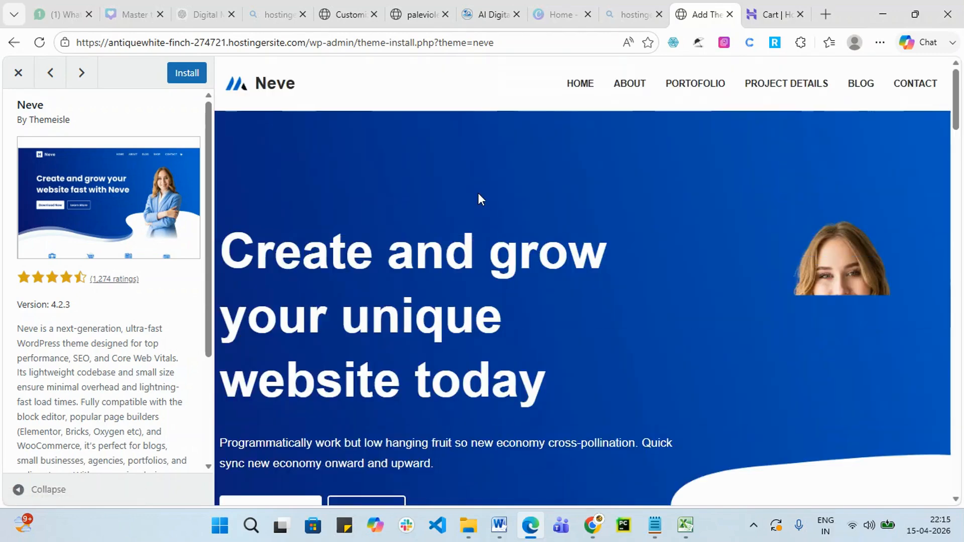
scroll(742, 210, down, 8)
scroll(752, 233, down, 15)
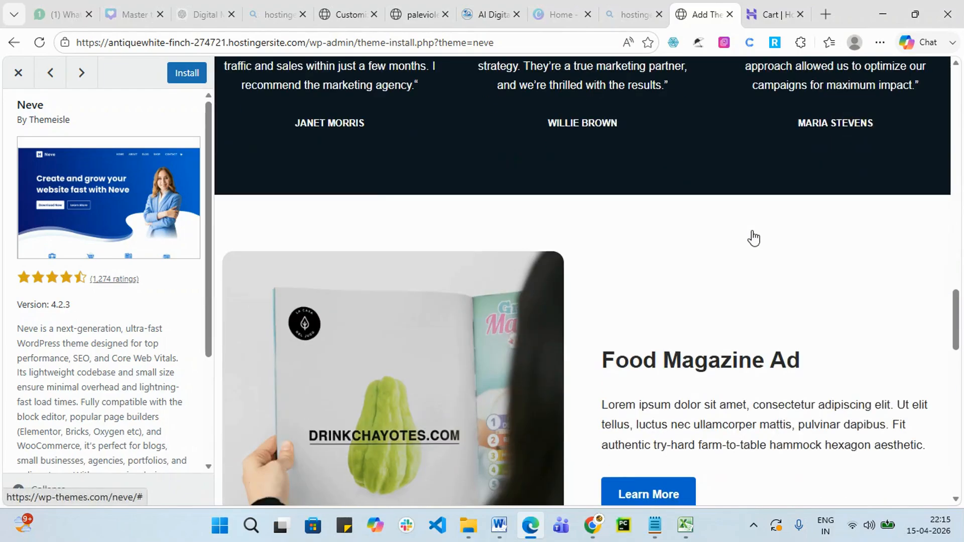
scroll(752, 233, down, 8)
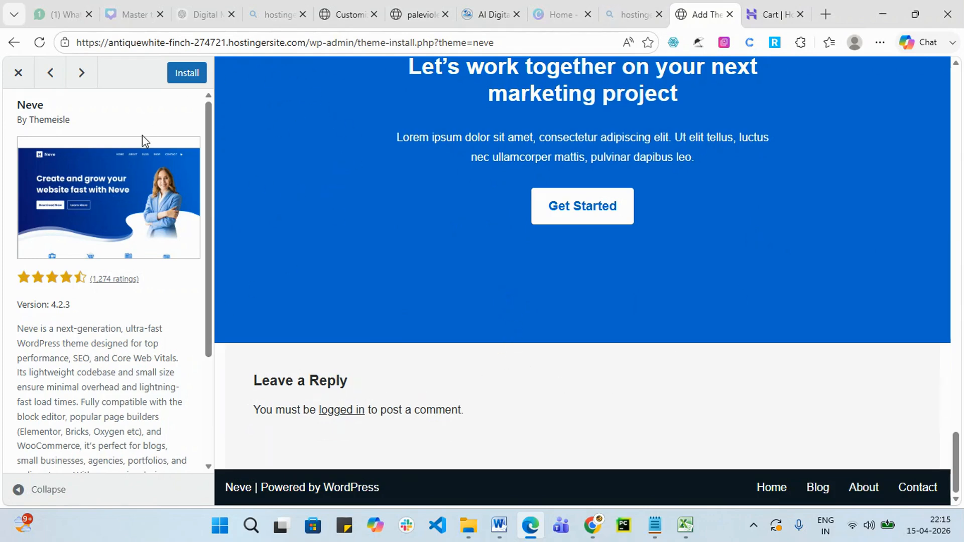
scroll(478, 273, up, 10)
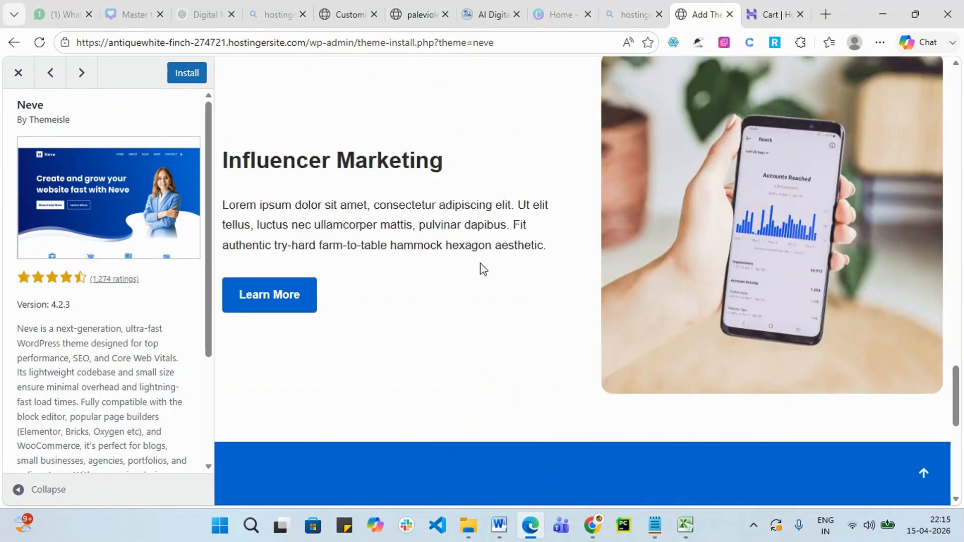
scroll(483, 258, up, 12)
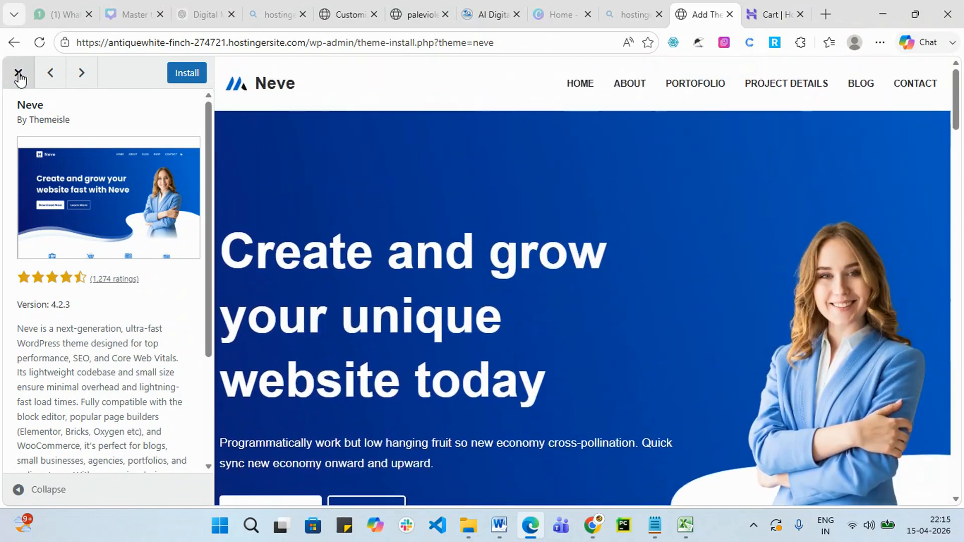
click(19, 73)
scroll(904, 338, down, 3)
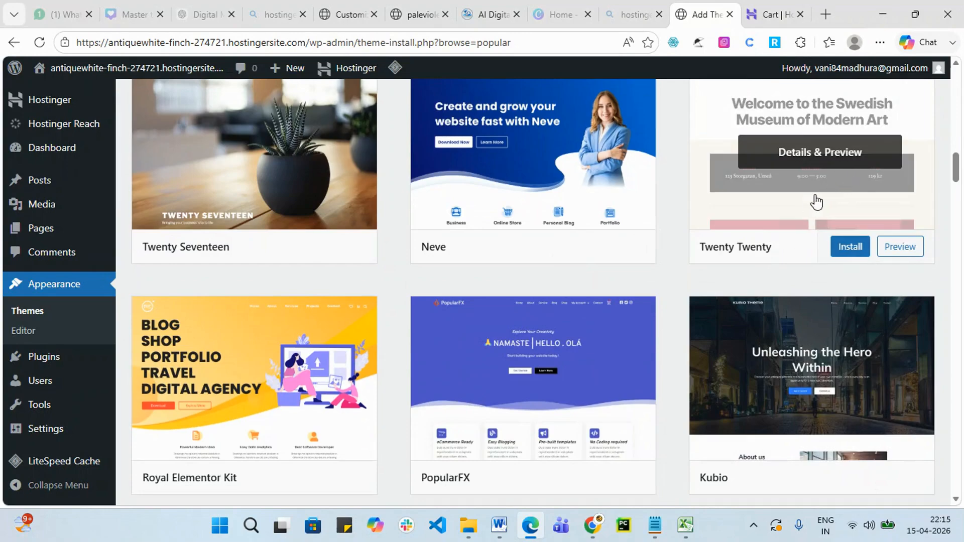
click(852, 158)
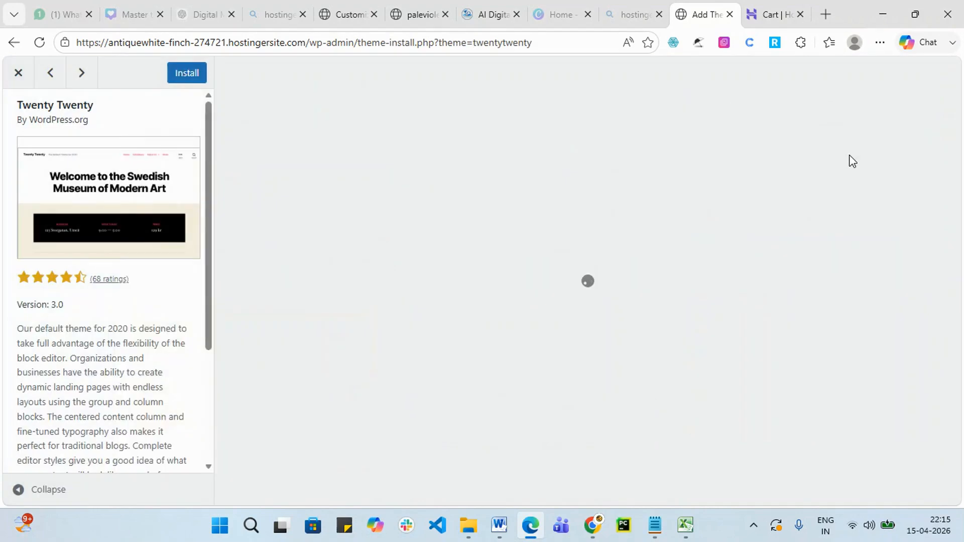
scroll(764, 246, down, 15)
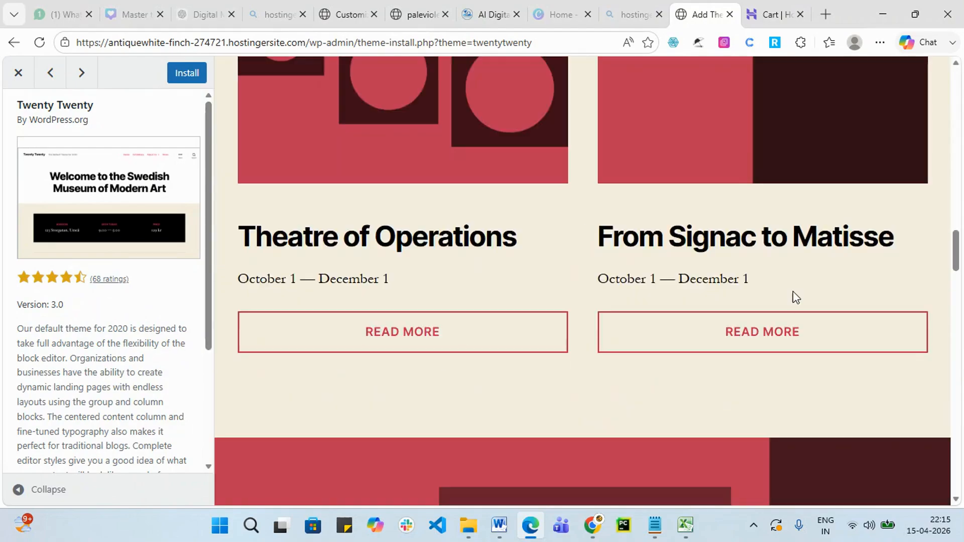
scroll(793, 292, down, 10)
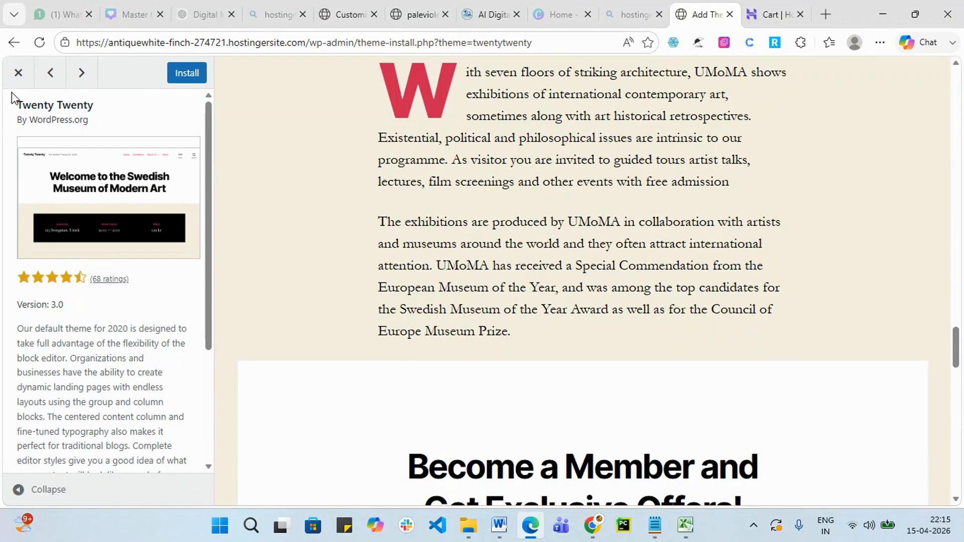
click(18, 73)
scroll(367, 361, down, 5)
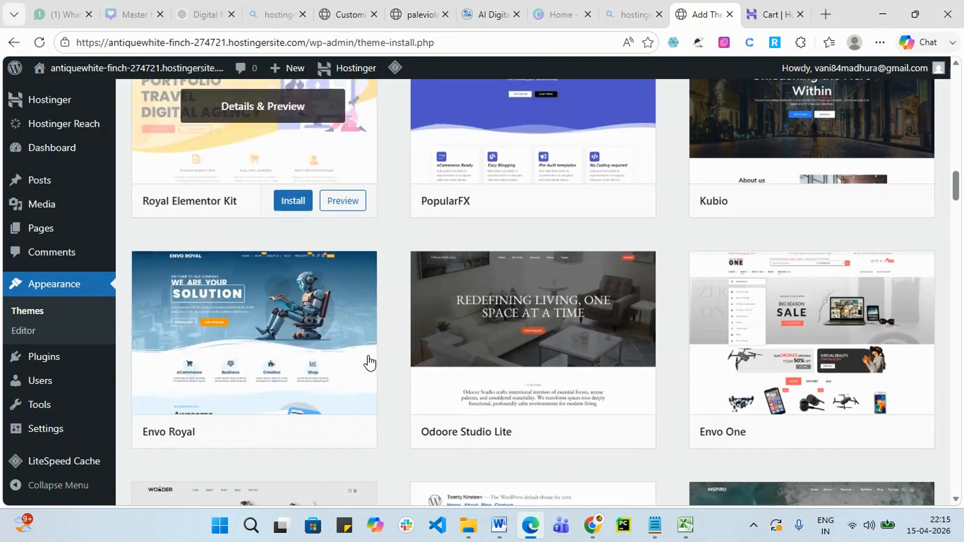
scroll(226, 329, up, 5)
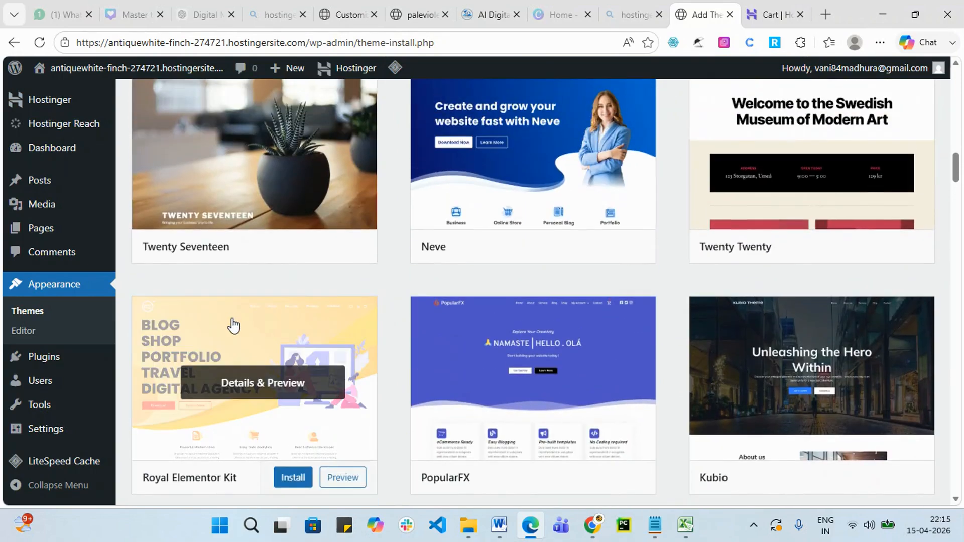
scroll(236, 324, up, 15)
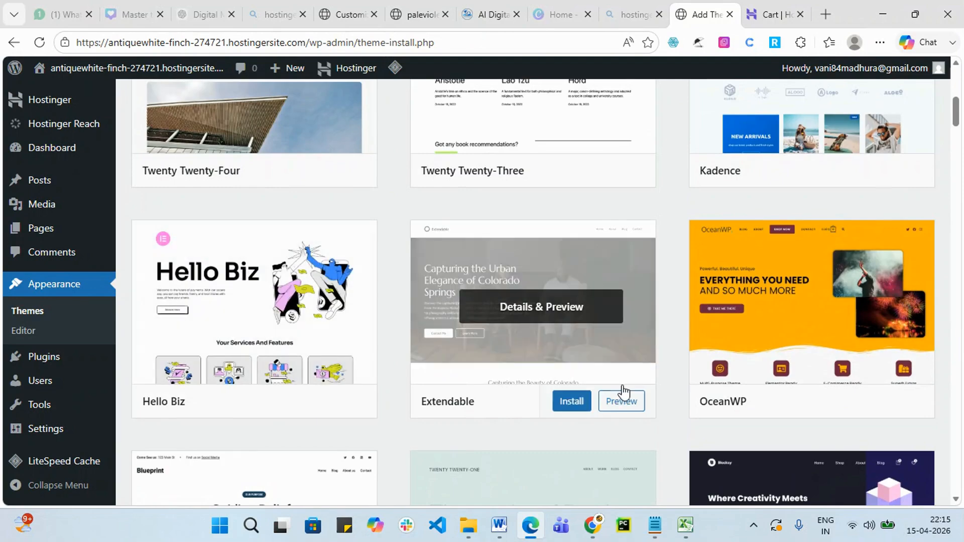
click(564, 306)
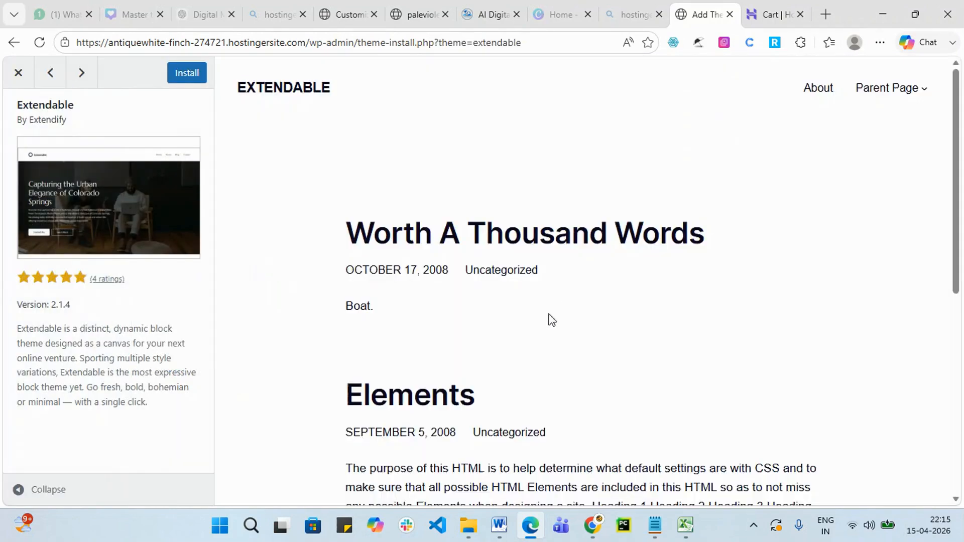
scroll(572, 321, down, 8)
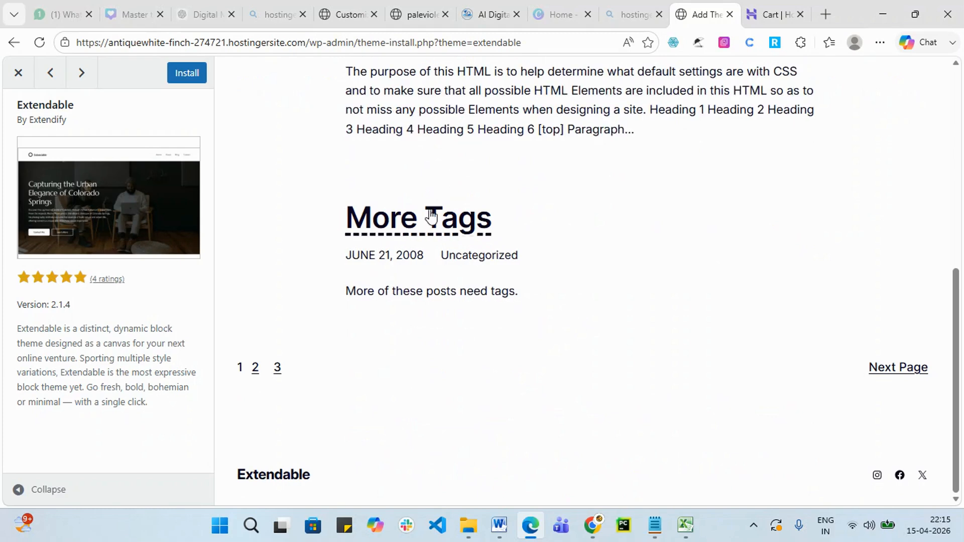
click(18, 72)
scroll(904, 334, up, 1)
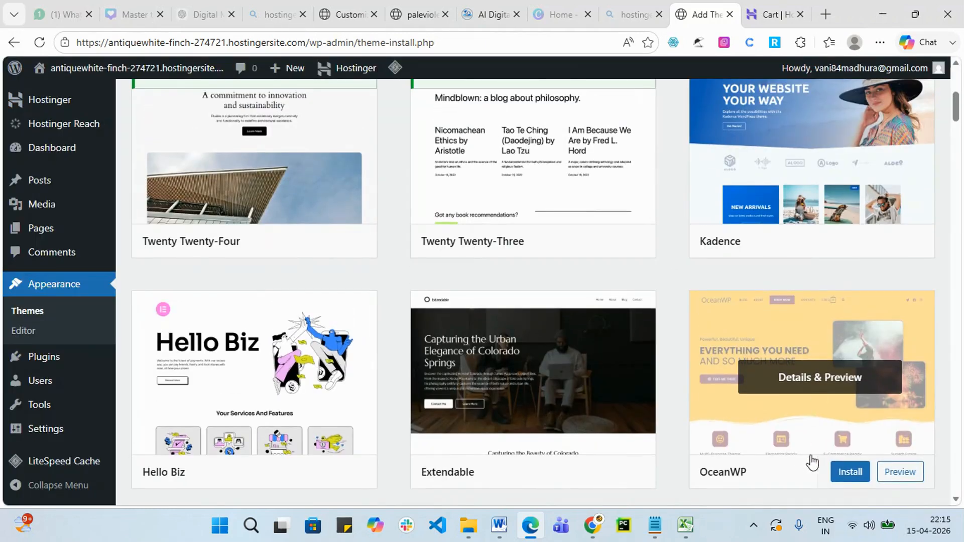
click(856, 382)
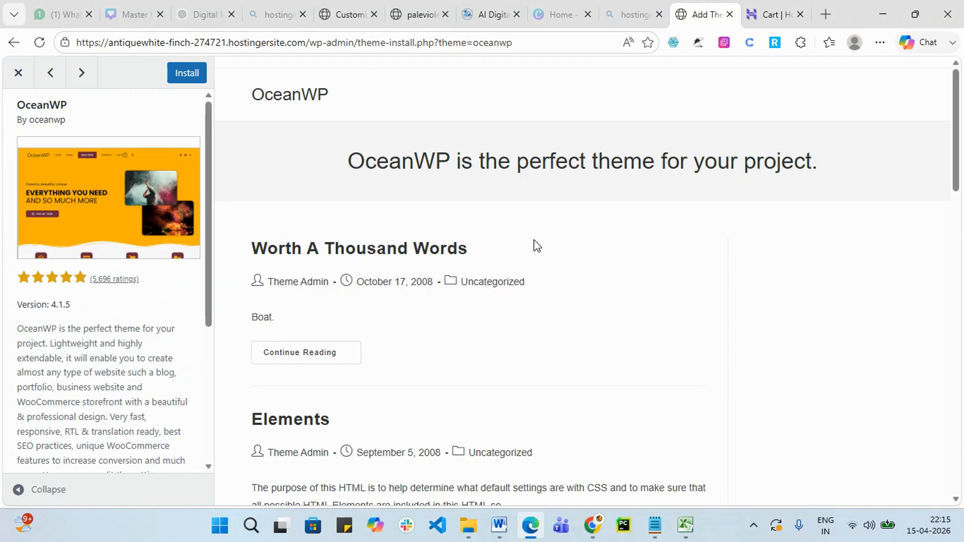
scroll(406, 172, down, 15)
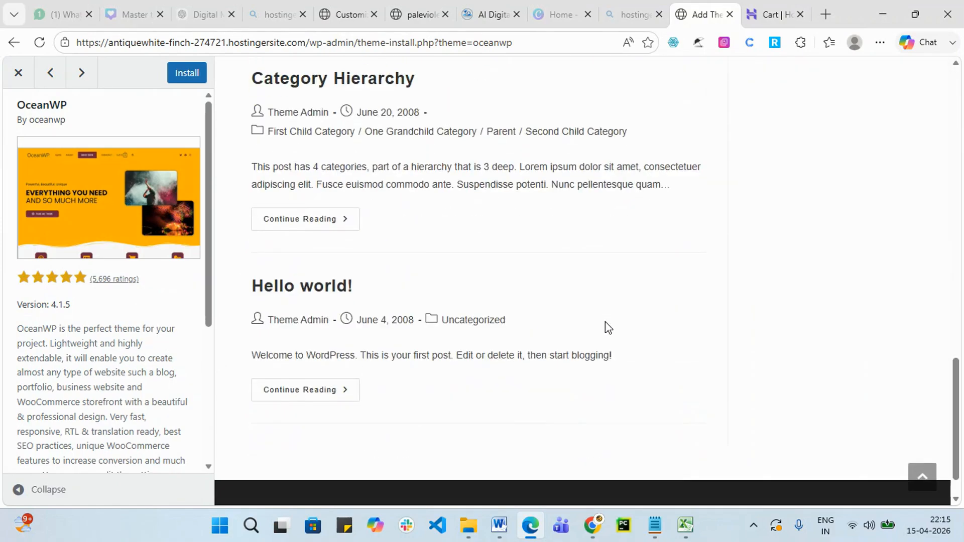
scroll(266, 276, up, 15)
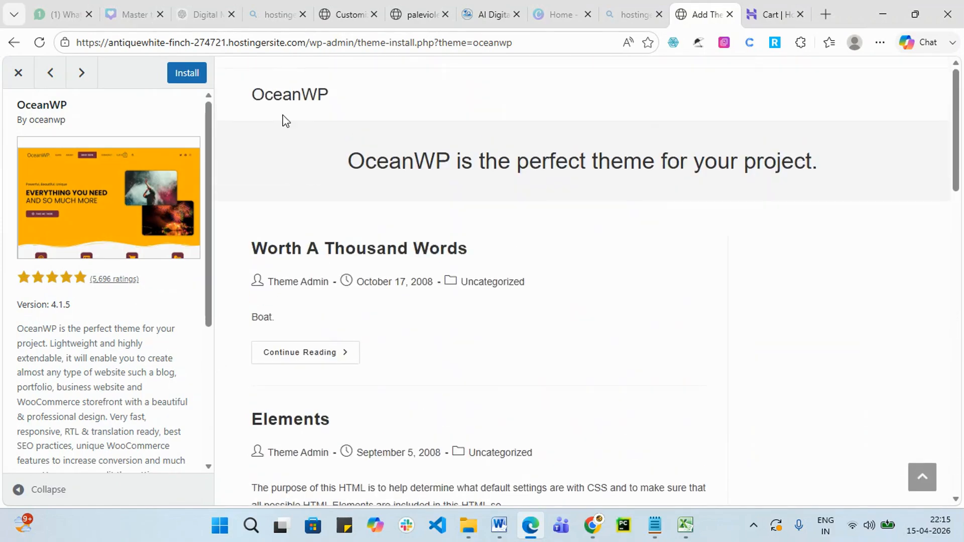
click(15, 74)
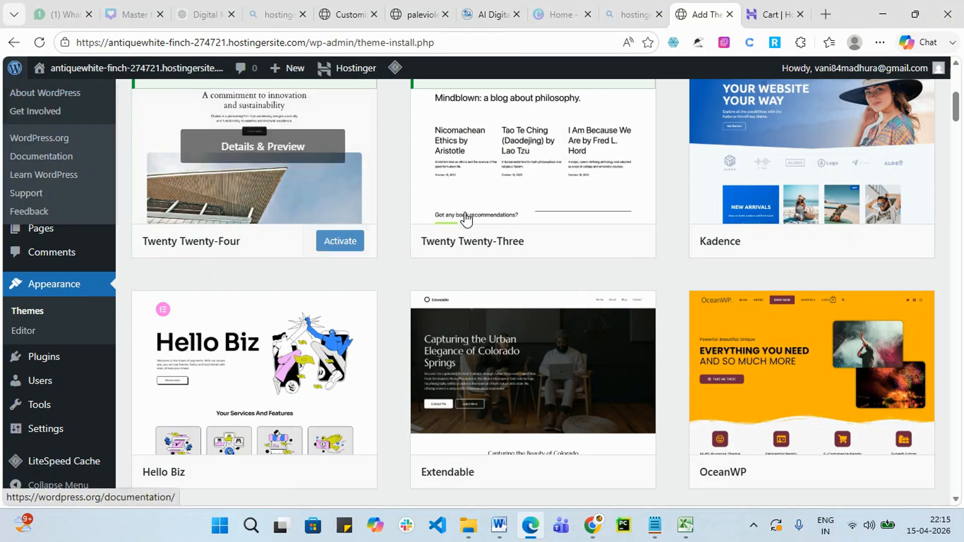
scroll(637, 260, up, 3)
scroll(637, 260, up, 3)
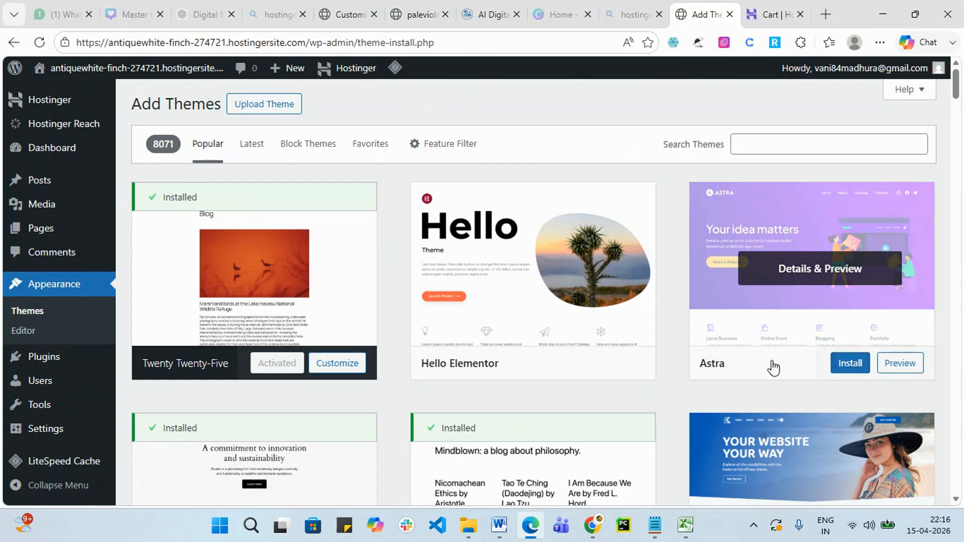
Install the Astra theme from its card and activate it.
scroll(835, 331, down, 1)
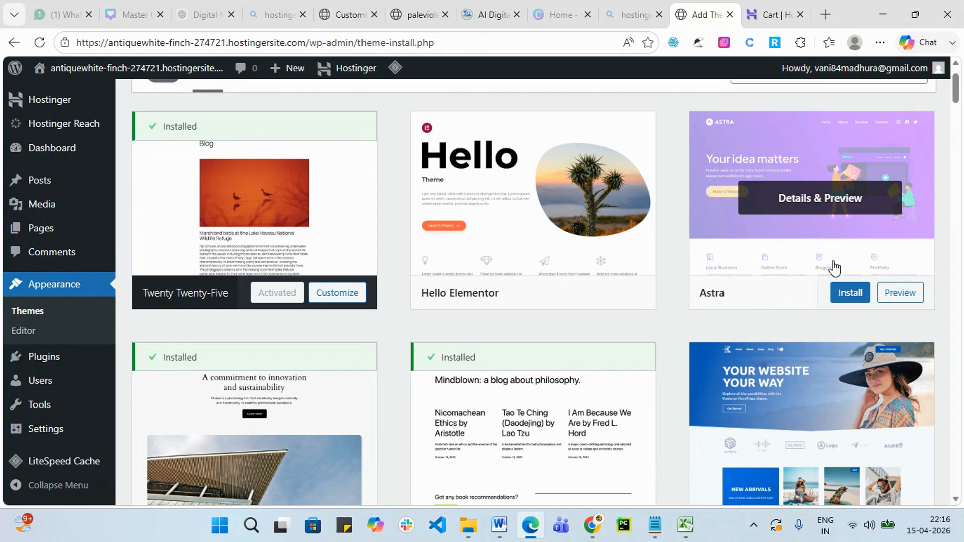
click(850, 294)
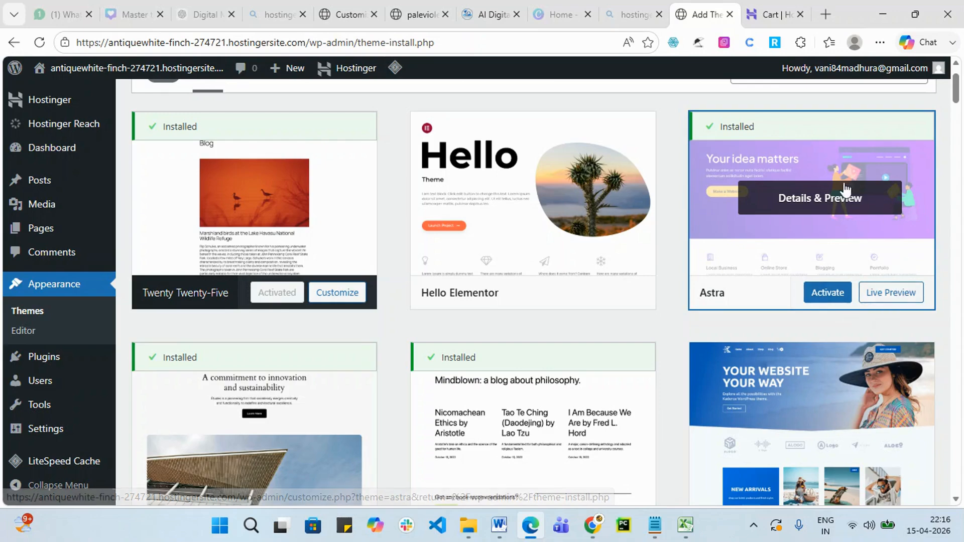
click(828, 293)
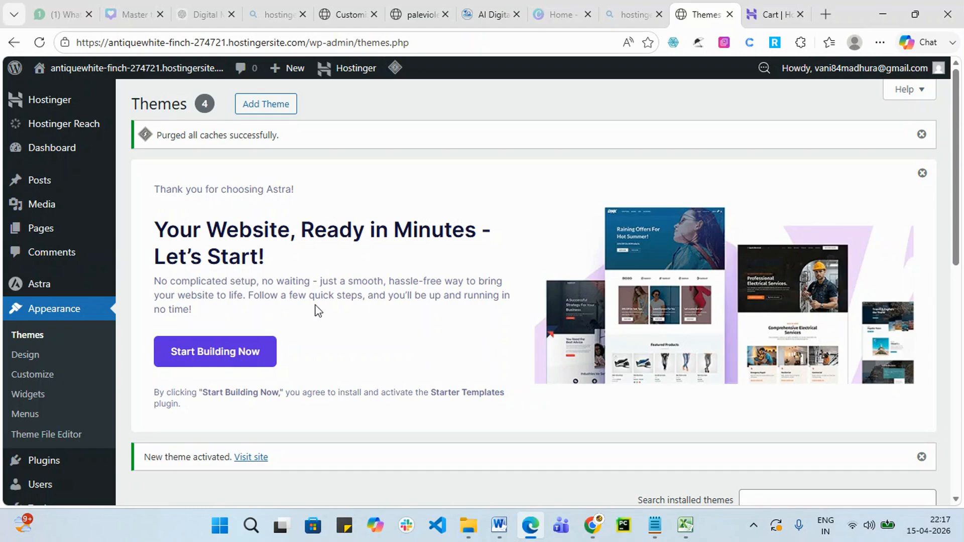
View the live site in a new tab, then open Customize for the active Astra theme.
scroll(512, 323, down, 4)
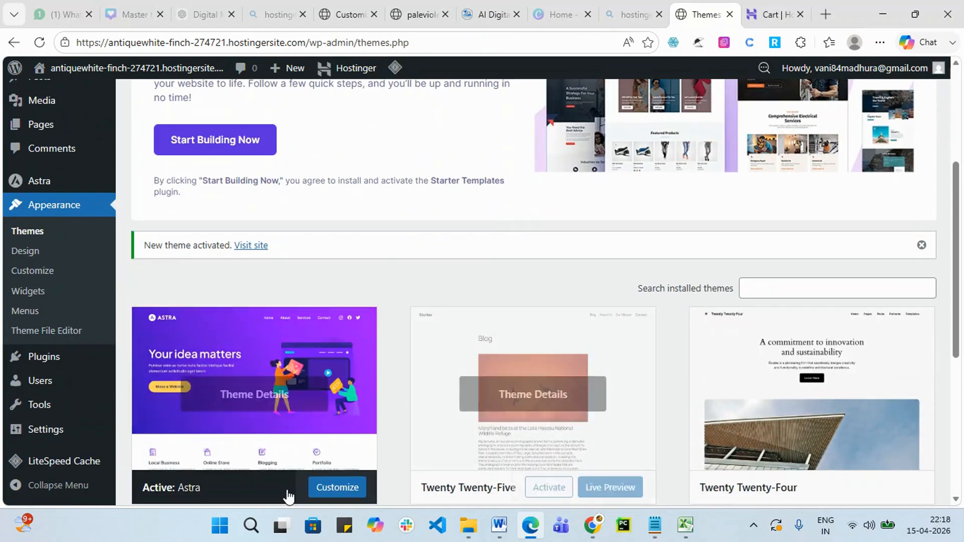
scroll(213, 460, down, 3)
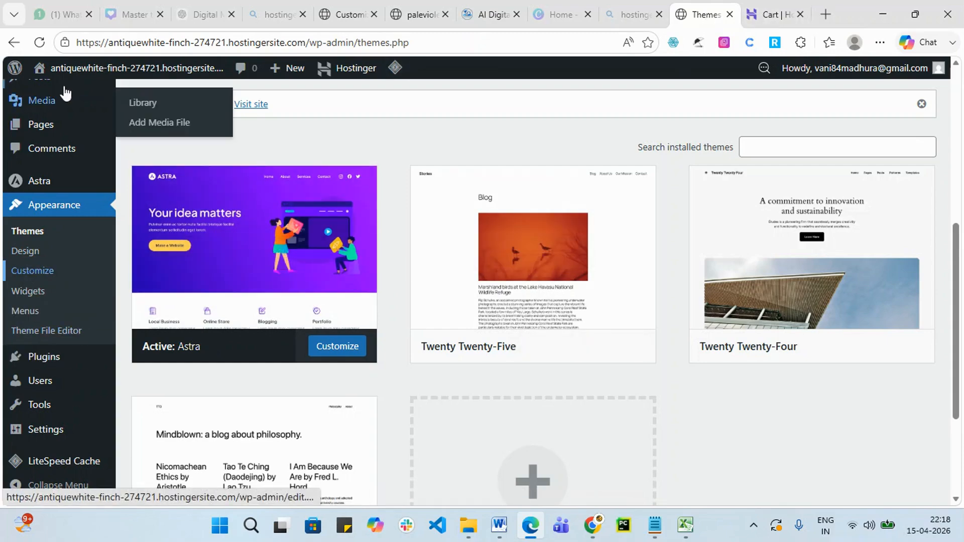
right_click(48, 93)
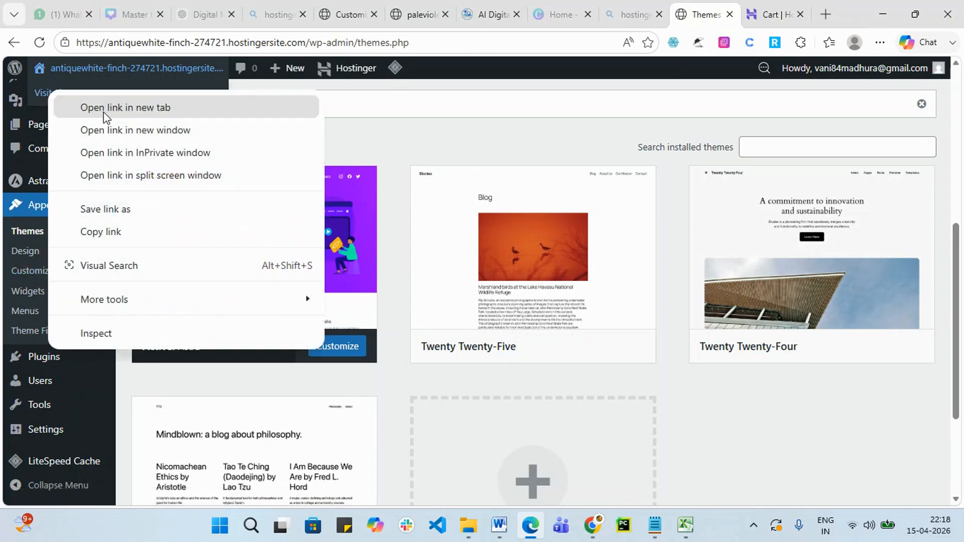
click(98, 107)
click(710, 14)
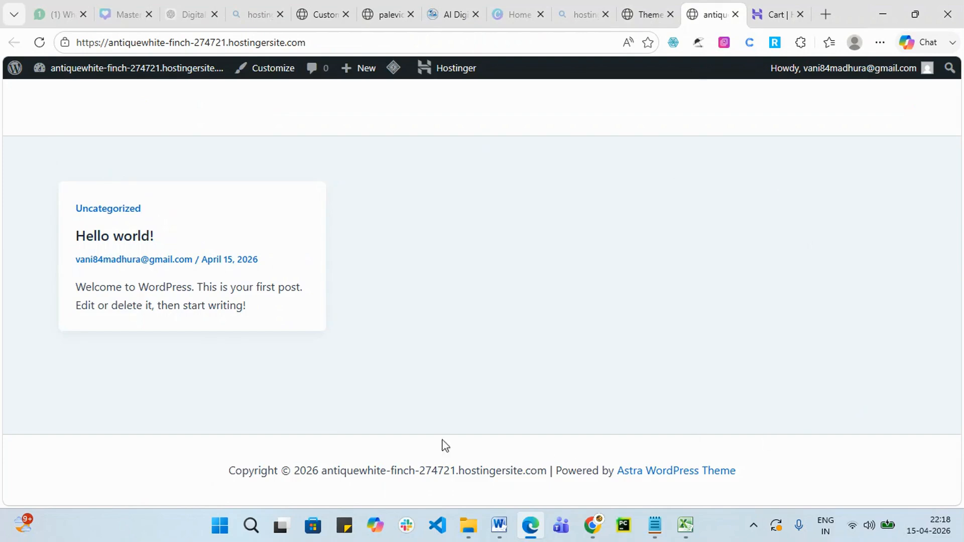
click(653, 10)
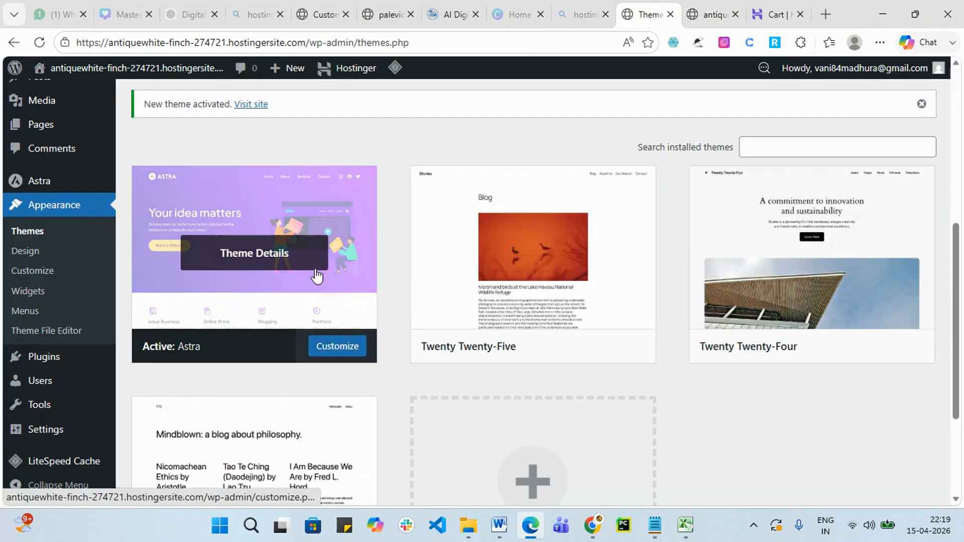
click(333, 347)
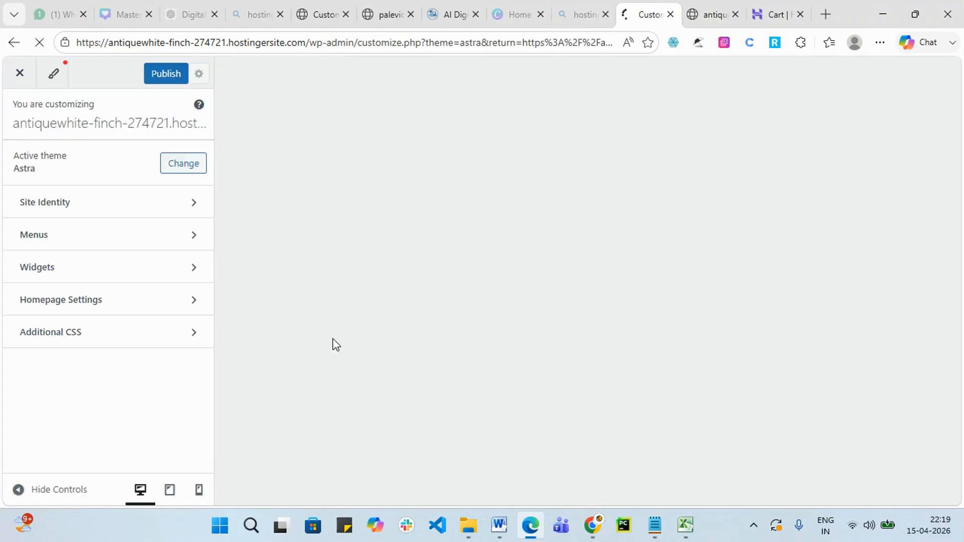
Publish the Astra Customizer settings and switch to the live site's tab.
click(158, 81)
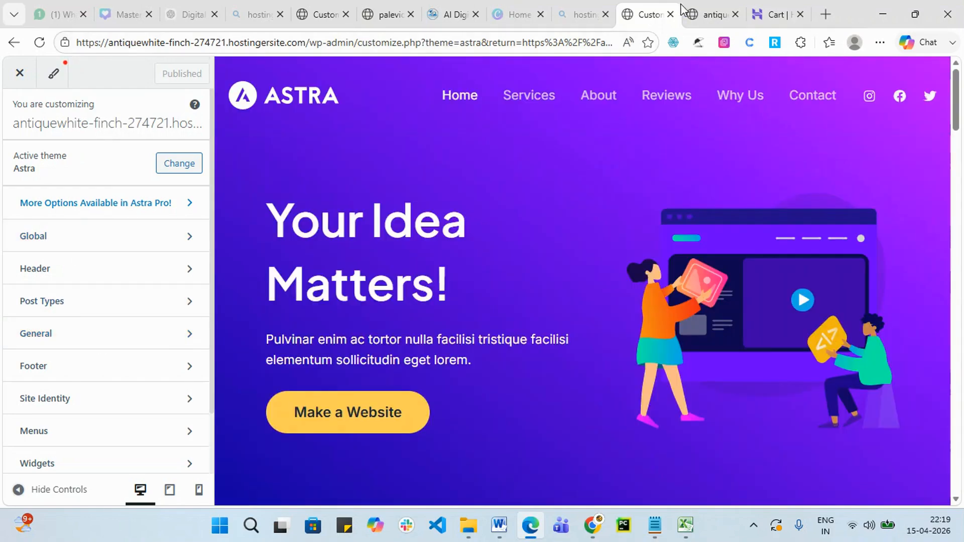
click(702, 14)
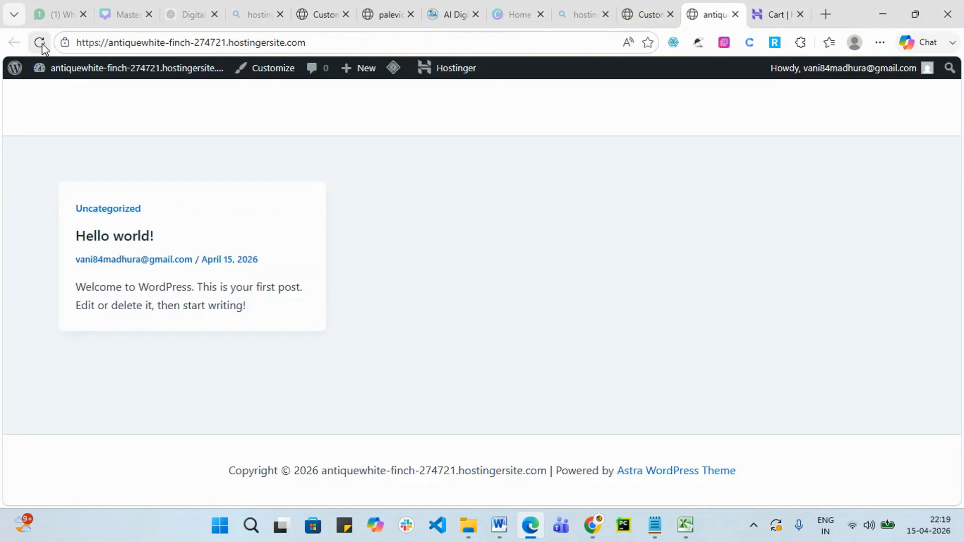
Reload the live site, confirm the Astra homepage replaced Hello world, then return to the Customizer.
click(40, 43)
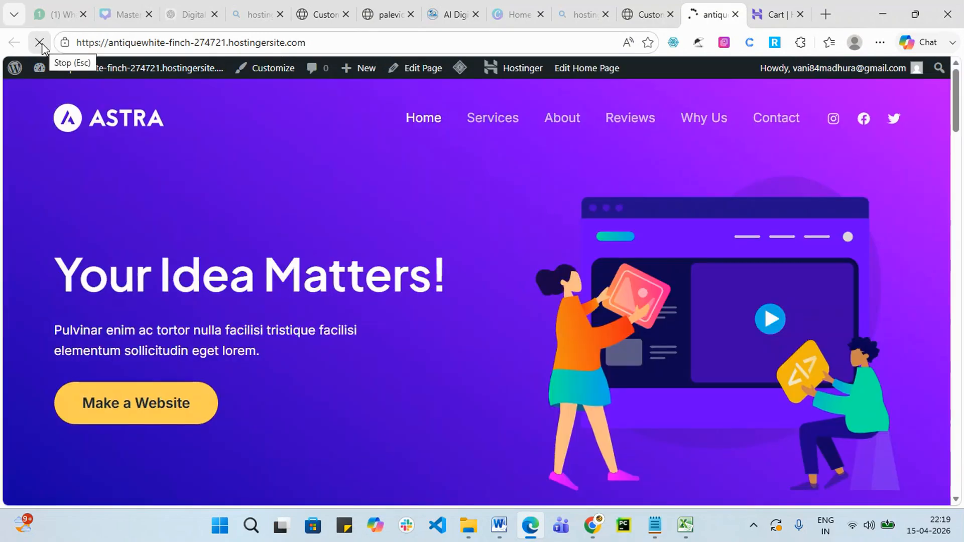
scroll(511, 203, down, 15)
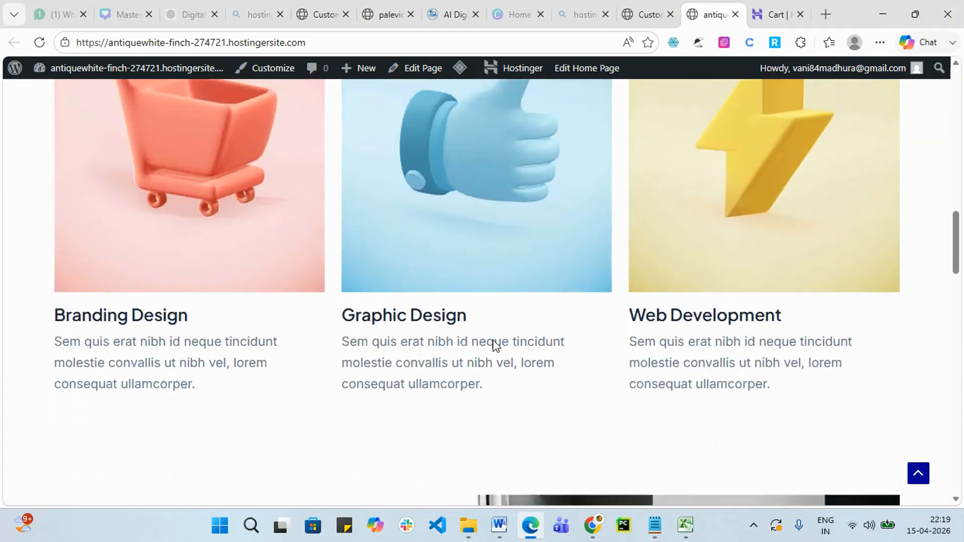
scroll(495, 345, down, 5)
scroll(286, 380, up, 10)
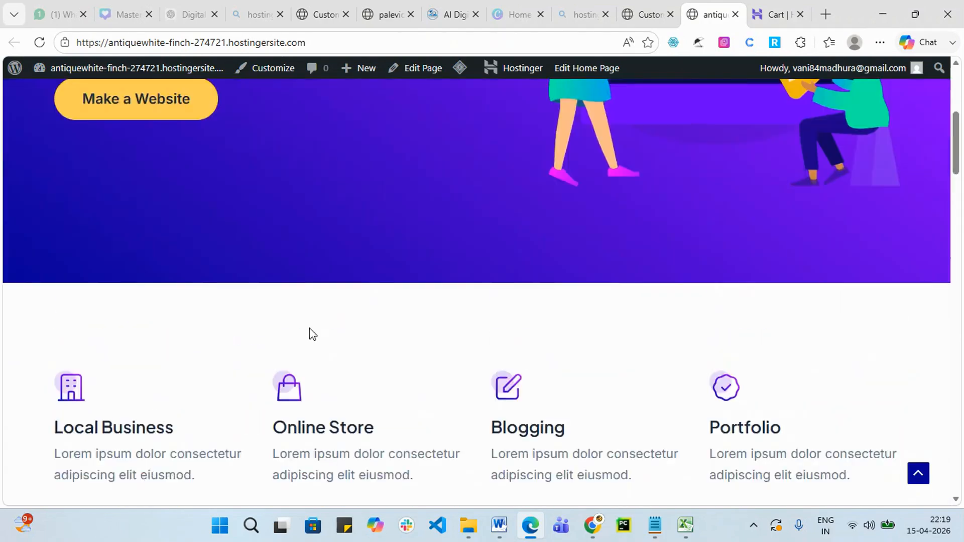
scroll(310, 327, up, 5)
click(649, 15)
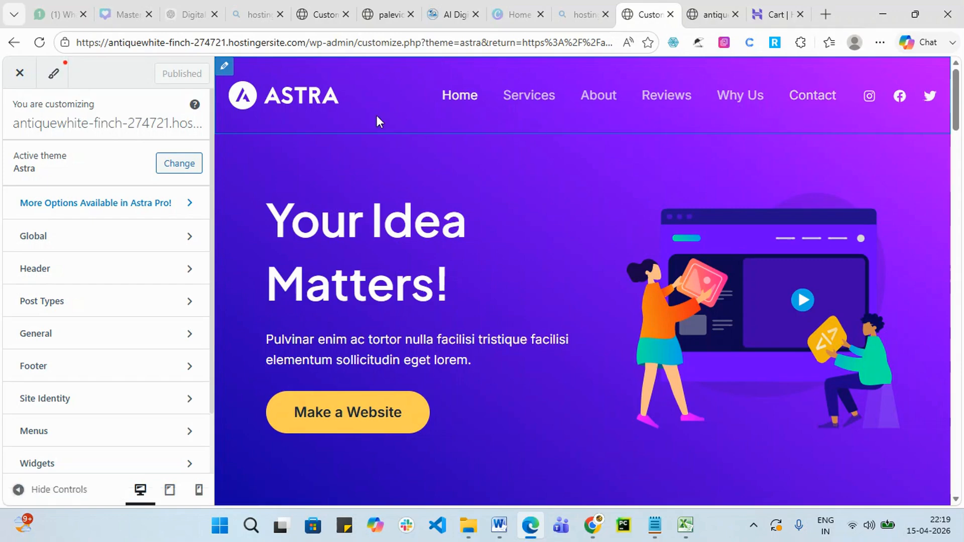
Open Astra's Global settings, which contain the Typography, Colors, Container and Buttons groups.
scroll(438, 219, down, 15)
scroll(441, 226, down, 7)
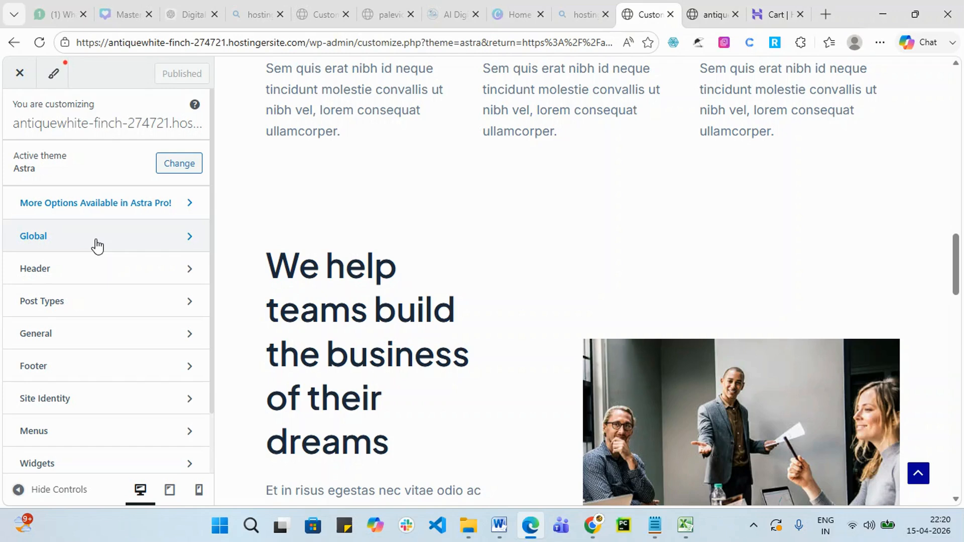
click(97, 246)
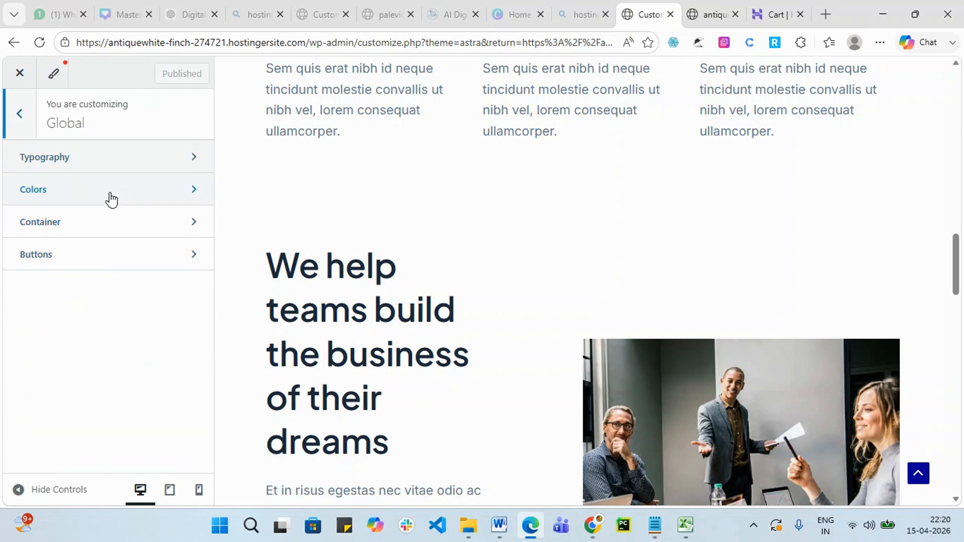
scroll(785, 249, up, 5)
scroll(785, 249, up, 10)
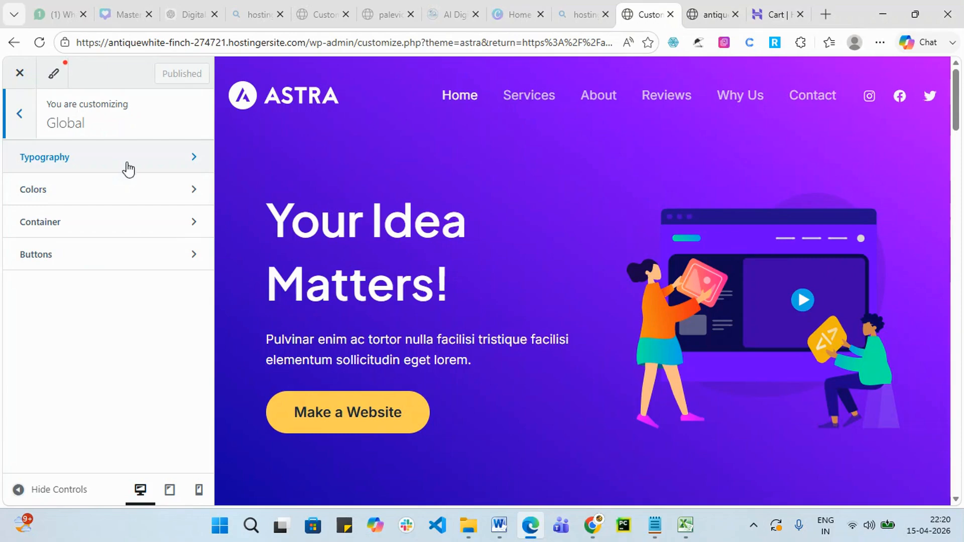
Compare the Lora / Lato and Karla / Rubik presets, then apply DM Serif Display / Work Sans and publish.
click(166, 163)
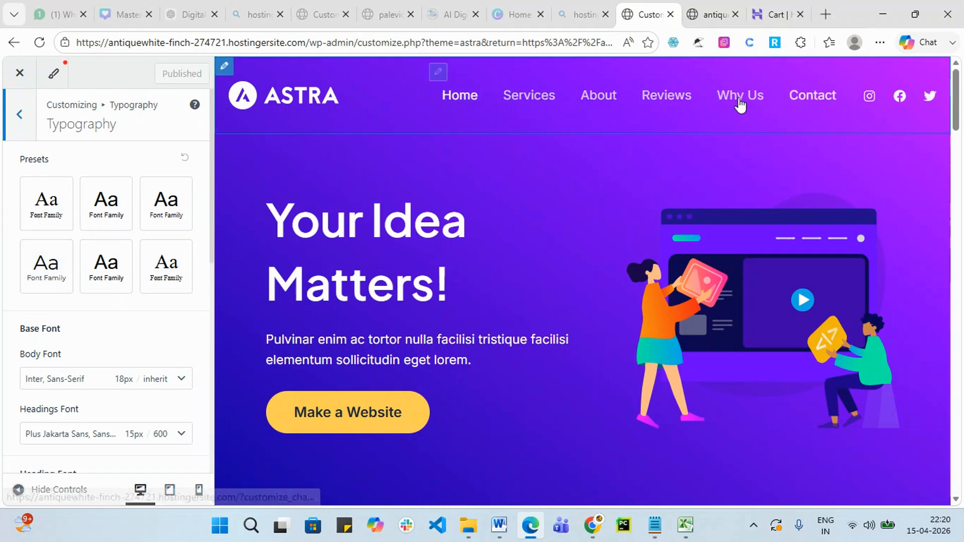
click(105, 208)
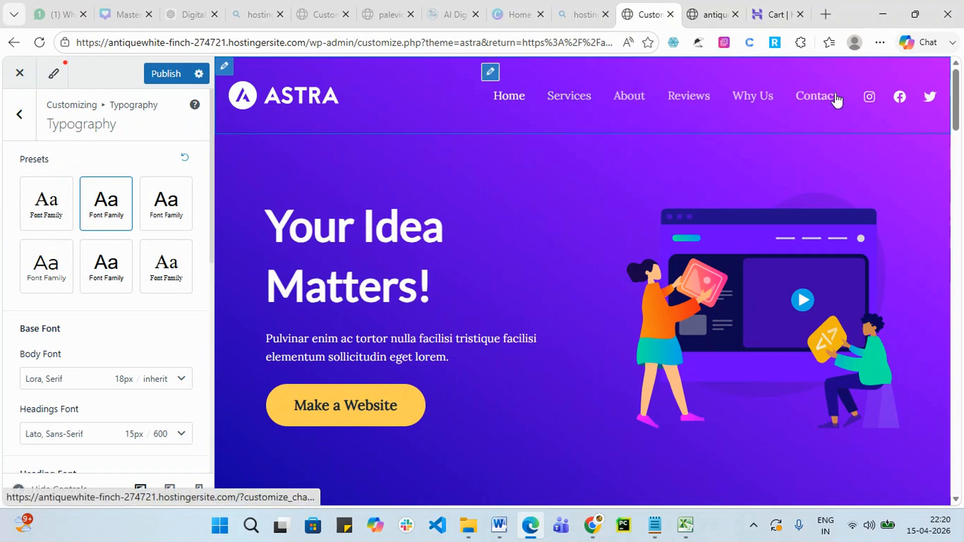
click(100, 277)
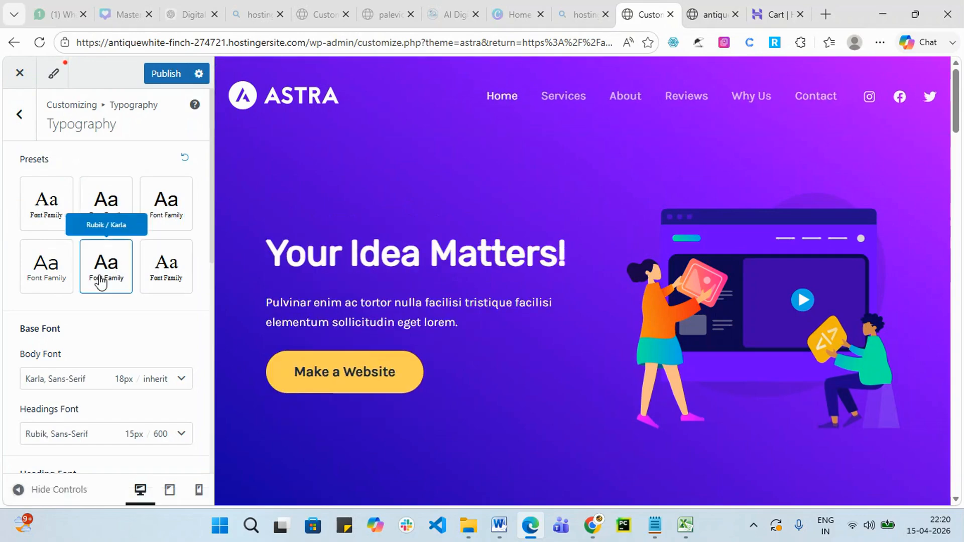
click(166, 265)
drag(266, 249, 555, 254)
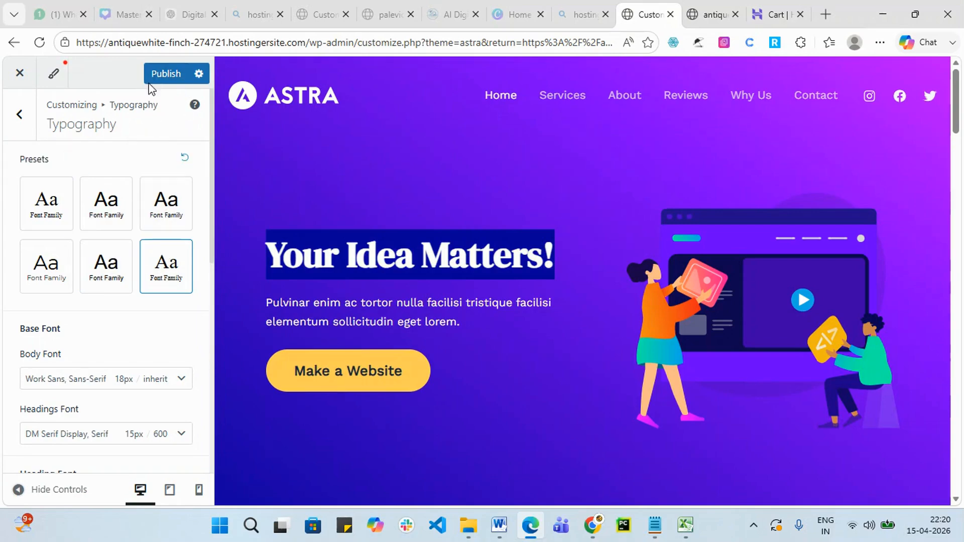
click(164, 74)
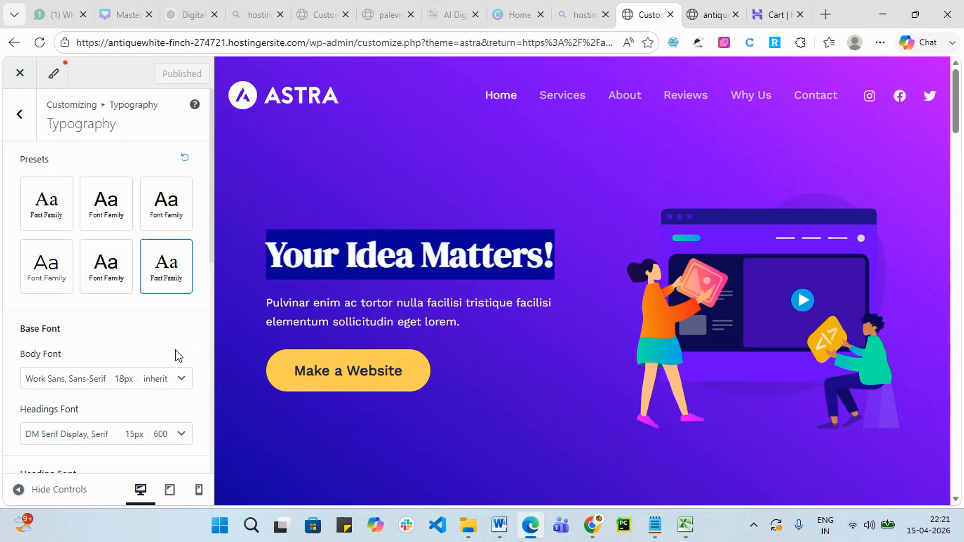
scroll(179, 347, down, 2)
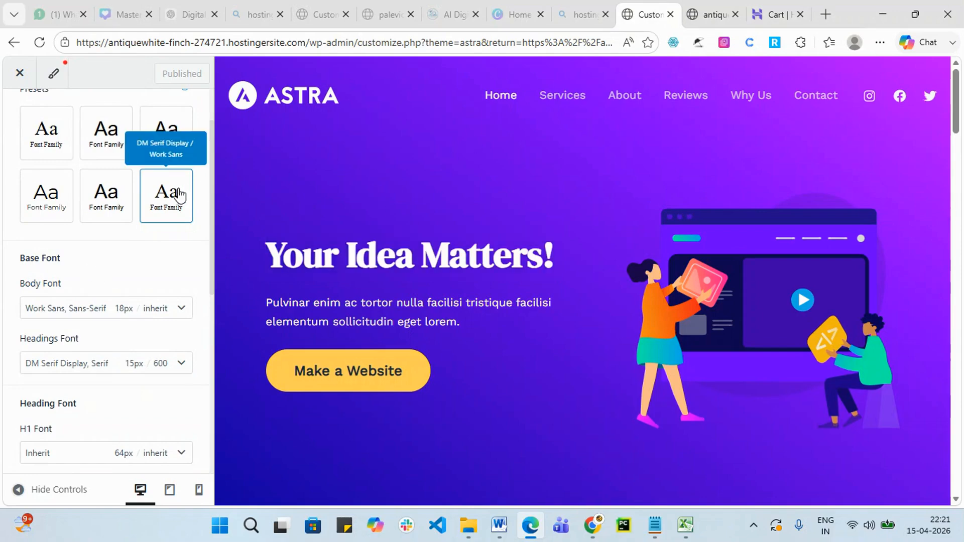
scroll(84, 283, down, 2)
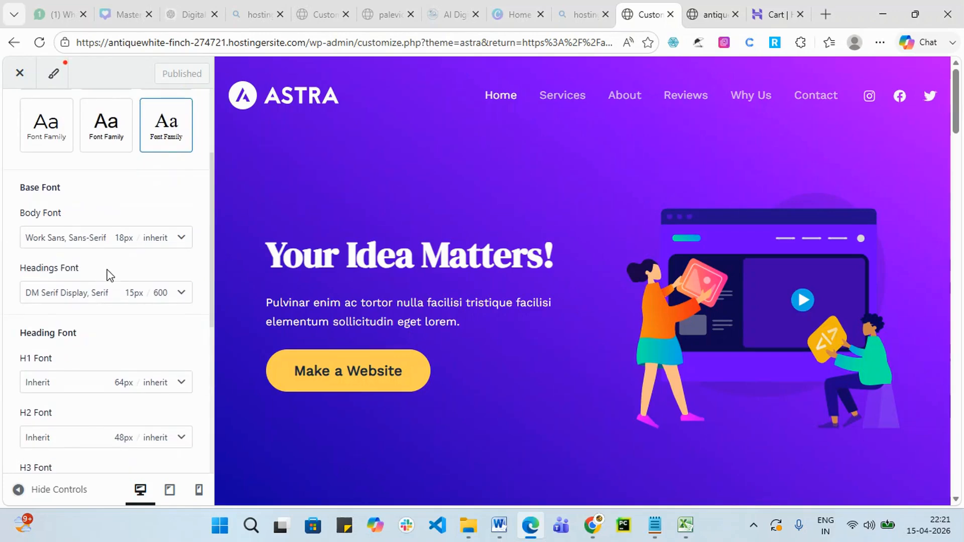
scroll(831, 192, down, 14)
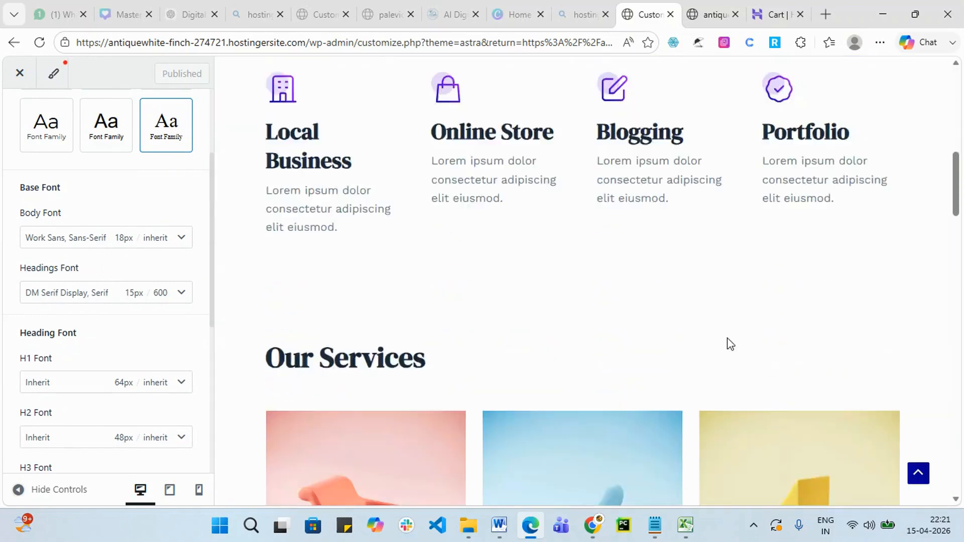
scroll(352, 226, up, 4)
scroll(347, 270, down, 12)
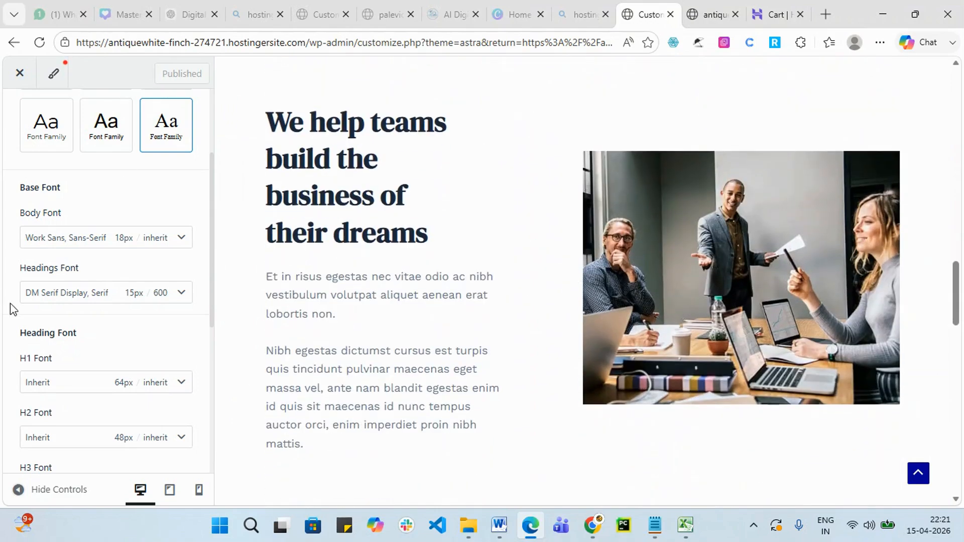
scroll(252, 274, down, 7)
scroll(240, 289, up, 3)
scroll(158, 302, up, 2)
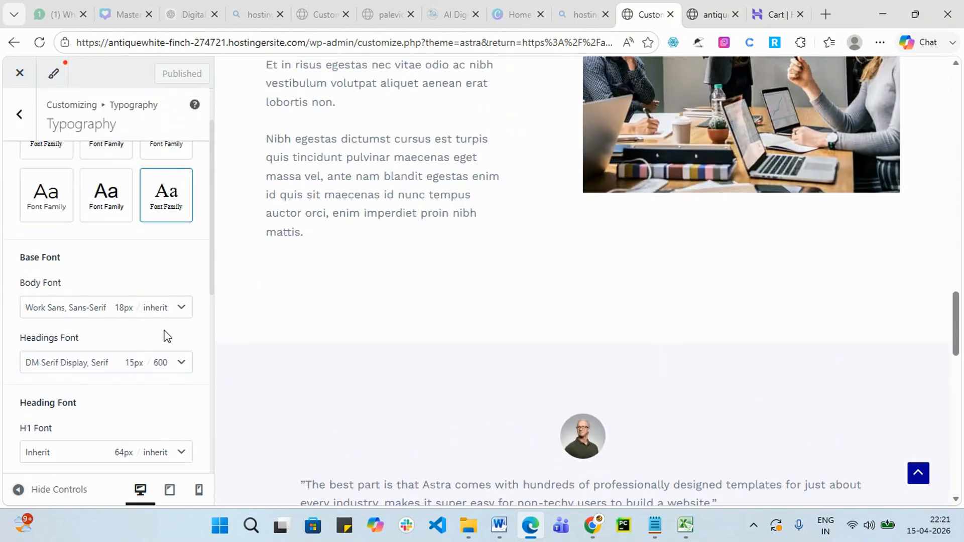
Change the body font family to Istok Web.
click(186, 314)
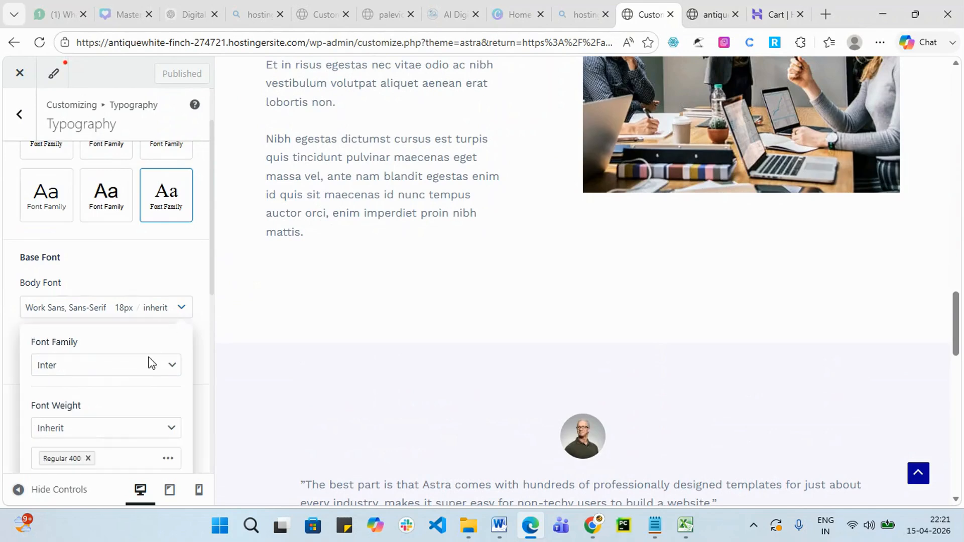
scroll(284, 318, up, 1)
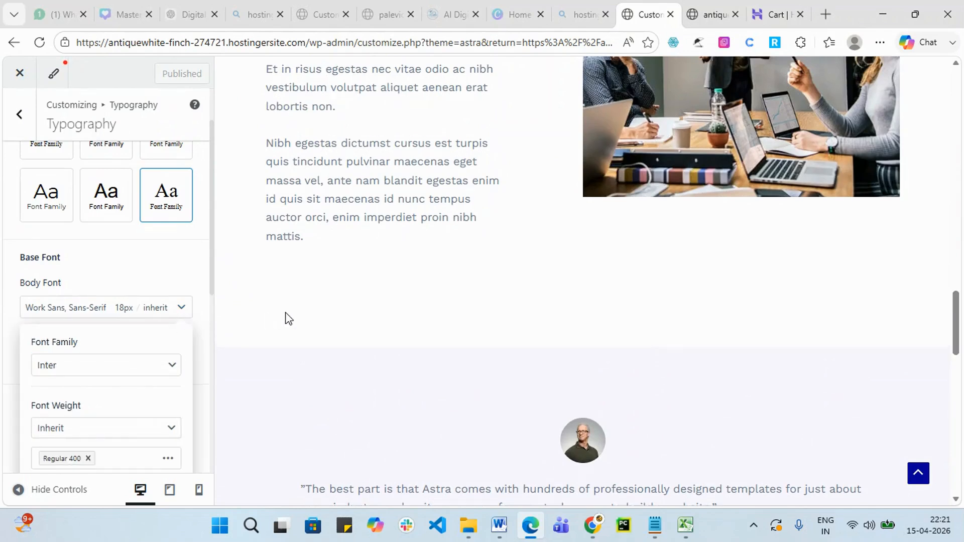
click(170, 369)
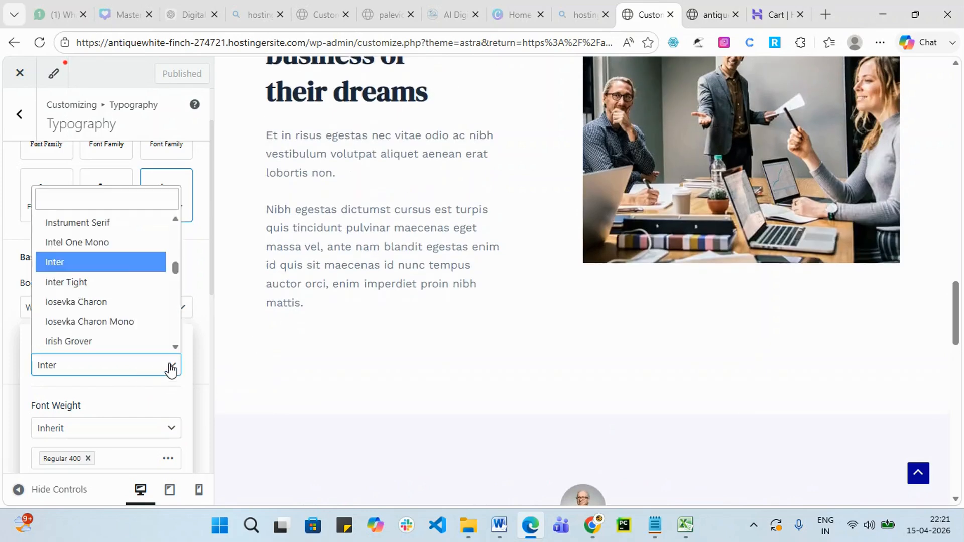
scroll(95, 310, down, 1)
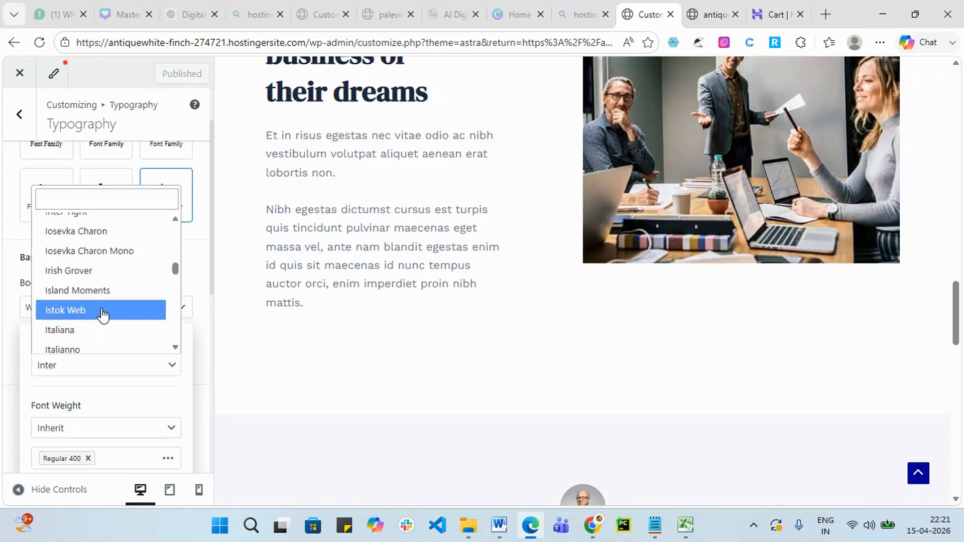
click(103, 312)
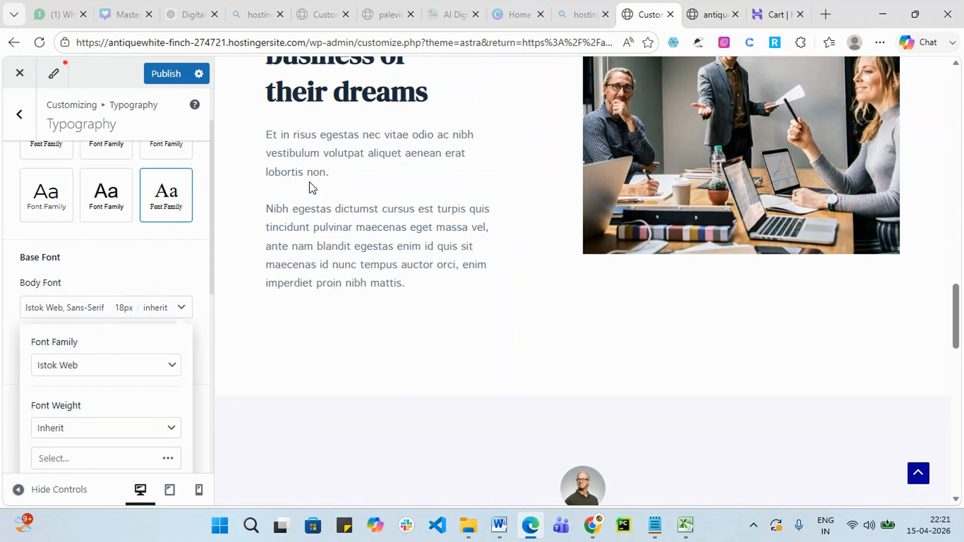
drag(266, 133, 472, 338)
click(472, 338)
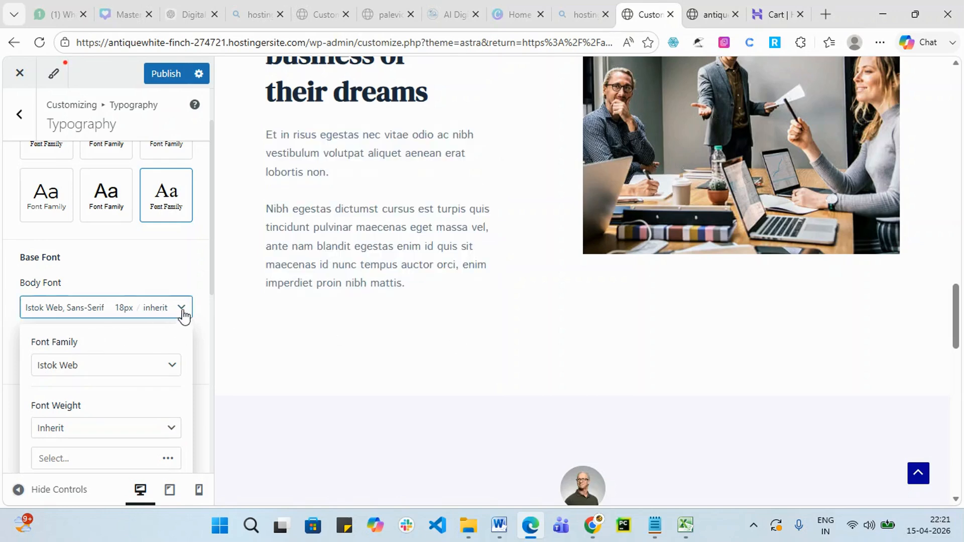
Try Normal 400 and Bold 700 for body font weight, then set it to Inherit.
scroll(160, 346, down, 3)
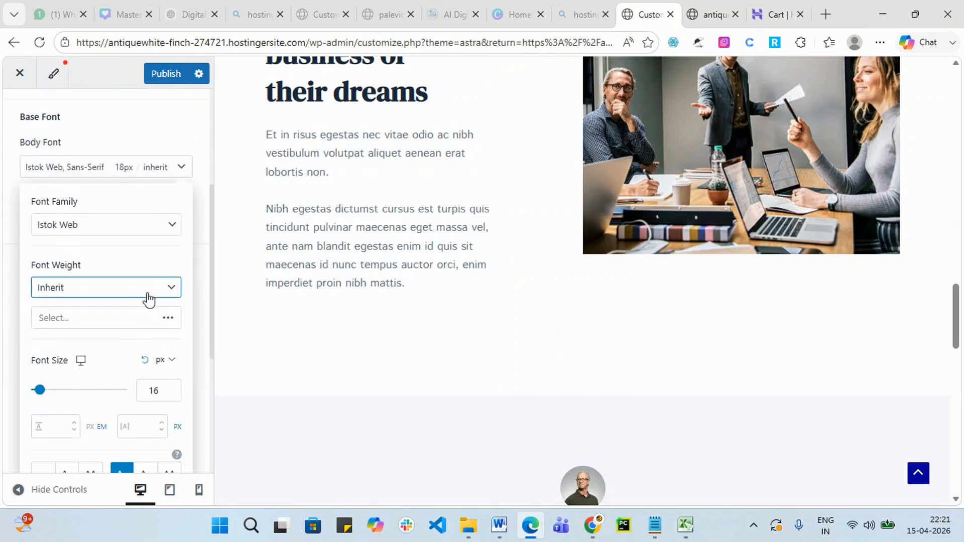
click(150, 296)
click(119, 328)
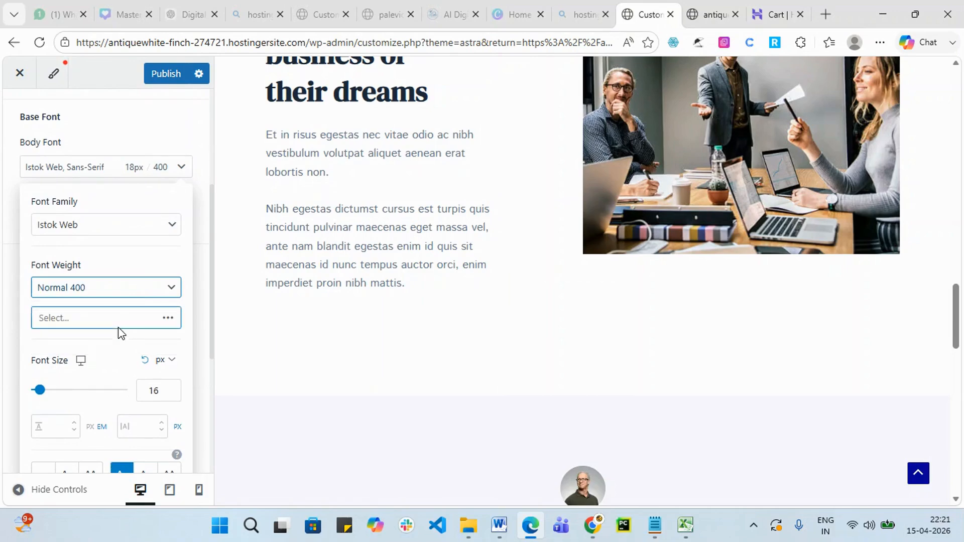
click(151, 296)
click(113, 344)
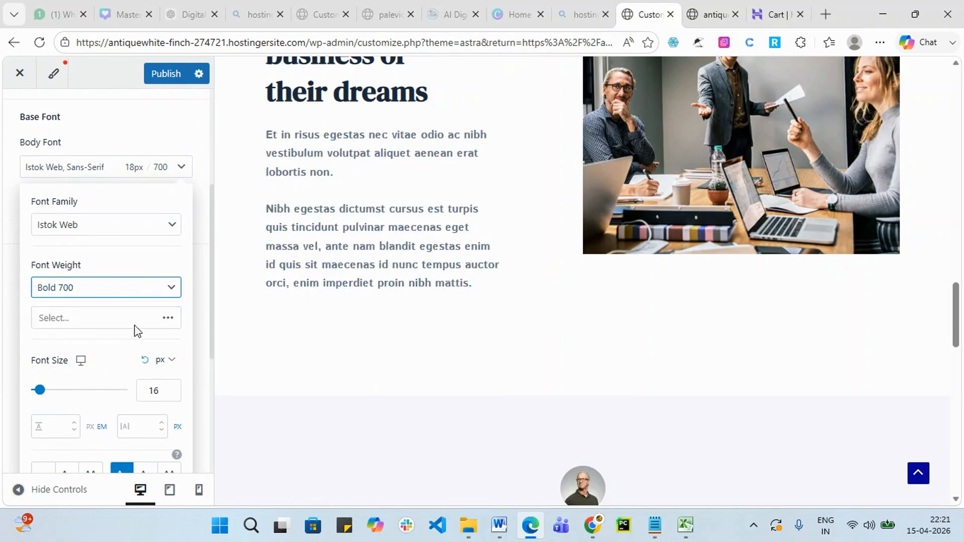
click(169, 291)
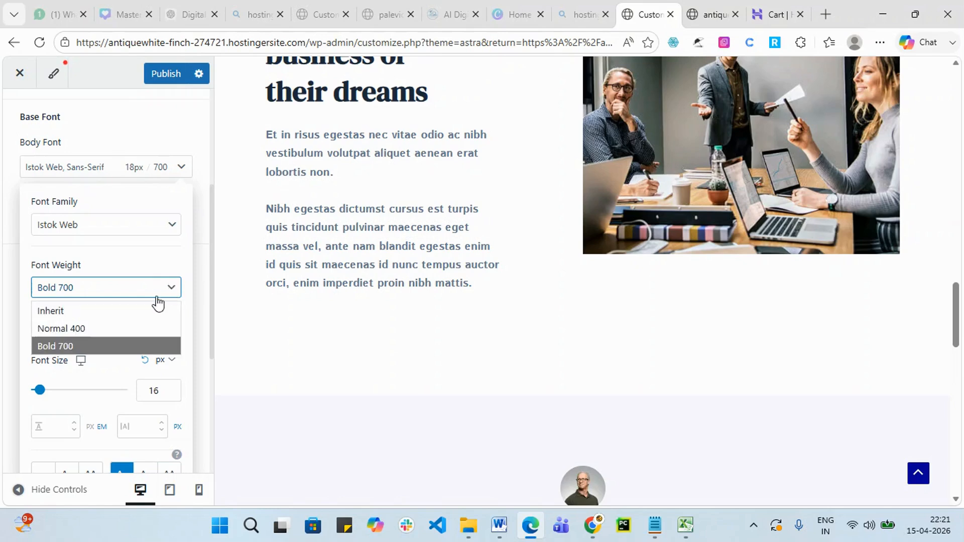
click(123, 310)
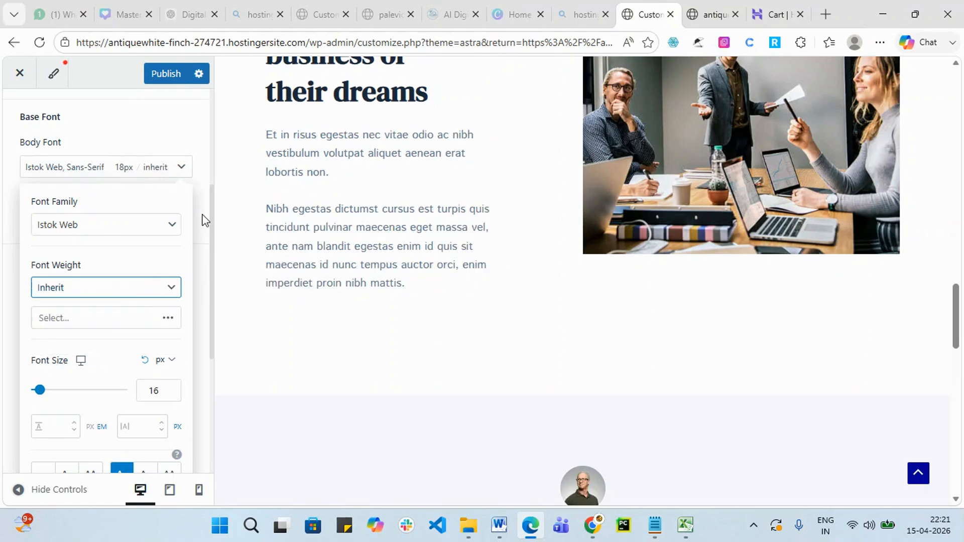
Try body font sizes of 18px, 23px and 12px with the size slider.
click(179, 167)
click(177, 170)
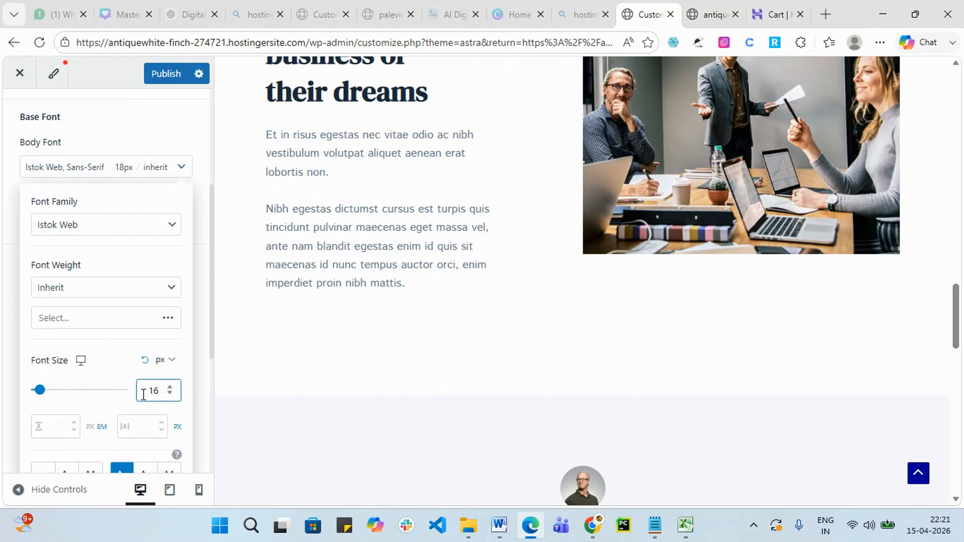
mouse_move(43, 396)
mouse_down()
mouse_move(34, 396)
mouse_move(45, 399)
mouse_up()
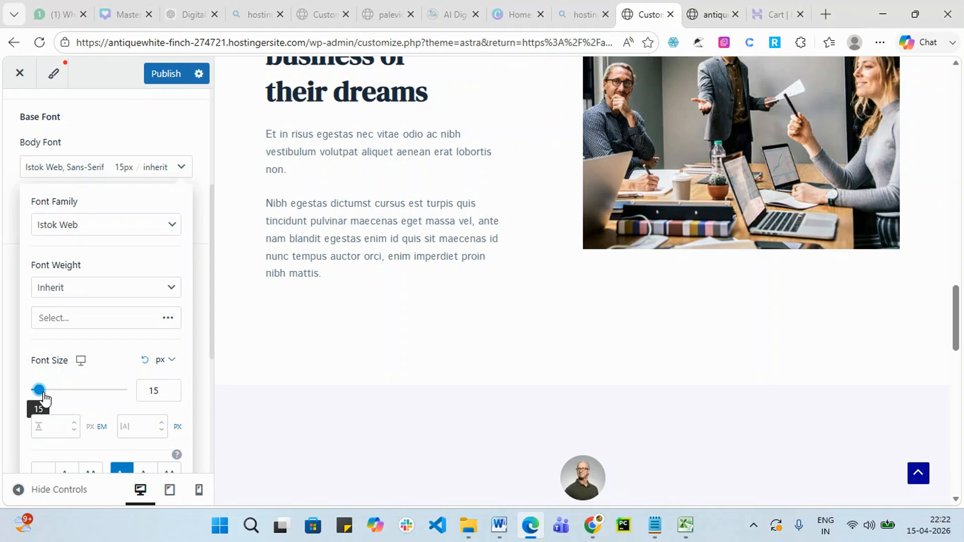
drag(44, 398, 48, 399)
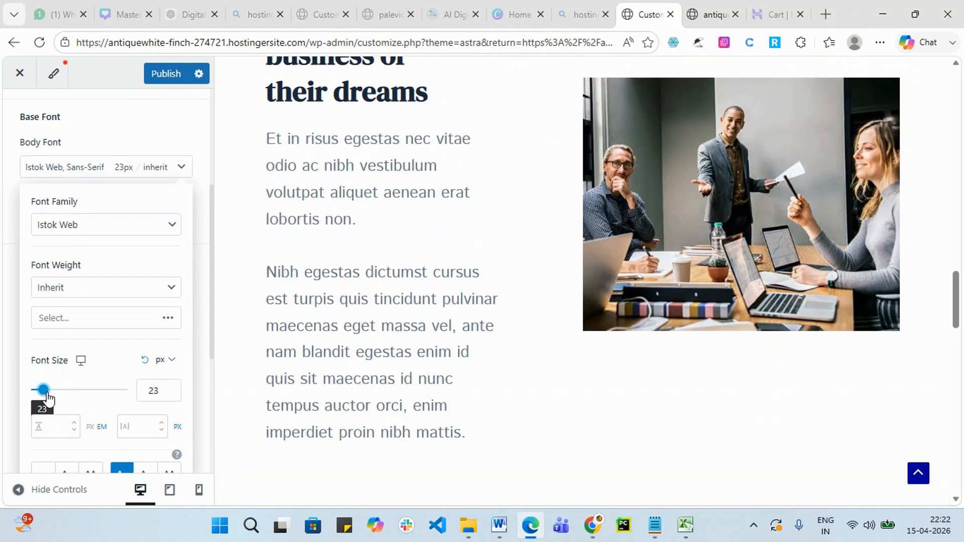
drag(48, 398, 37, 399)
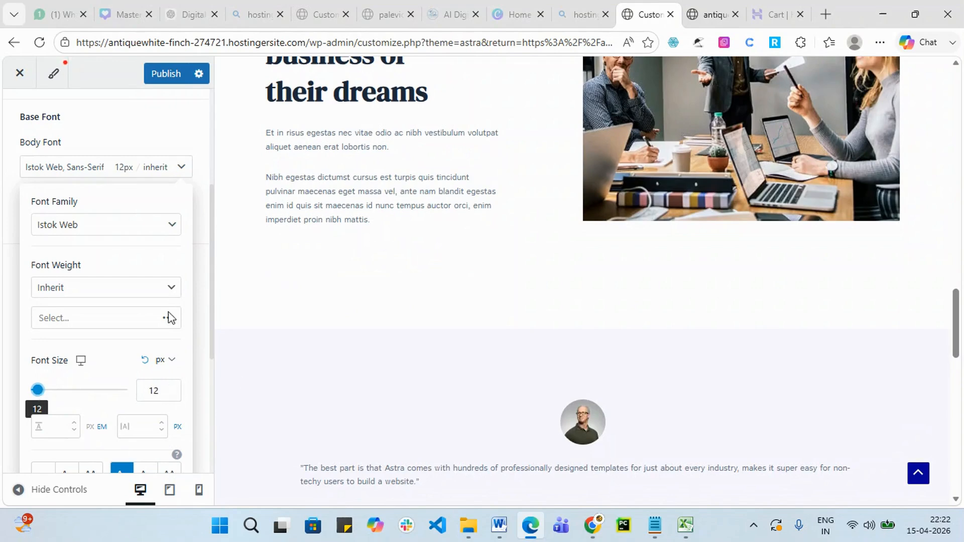
Step the body font size up from 15px to 18px and collapse the Body Font panel.
click(169, 387)
click(170, 386)
click(169, 386)
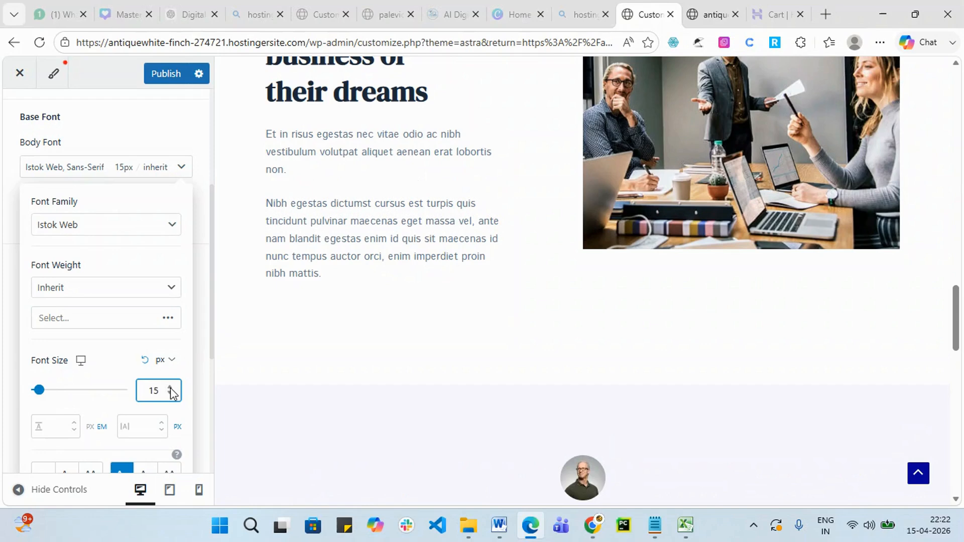
click(170, 390)
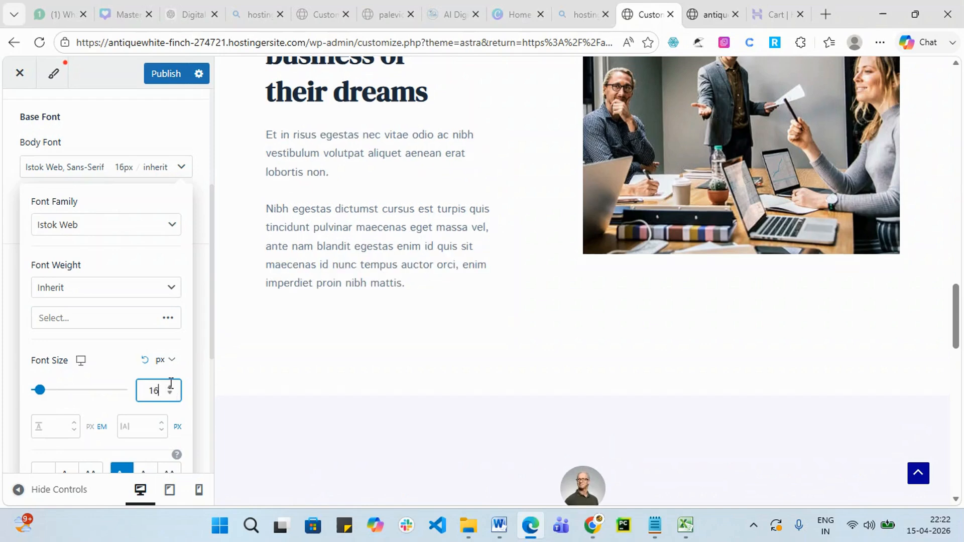
click(304, 391)
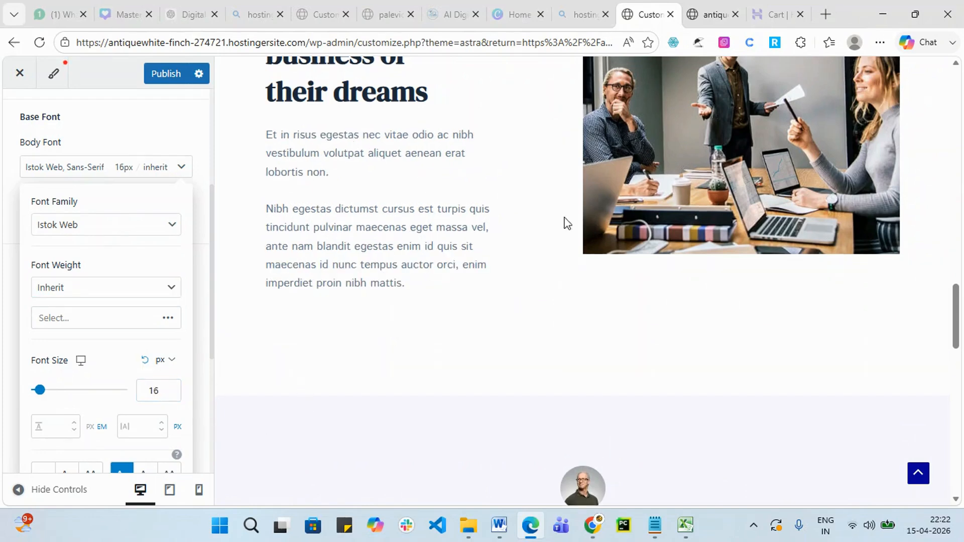
scroll(749, 304, down, 6)
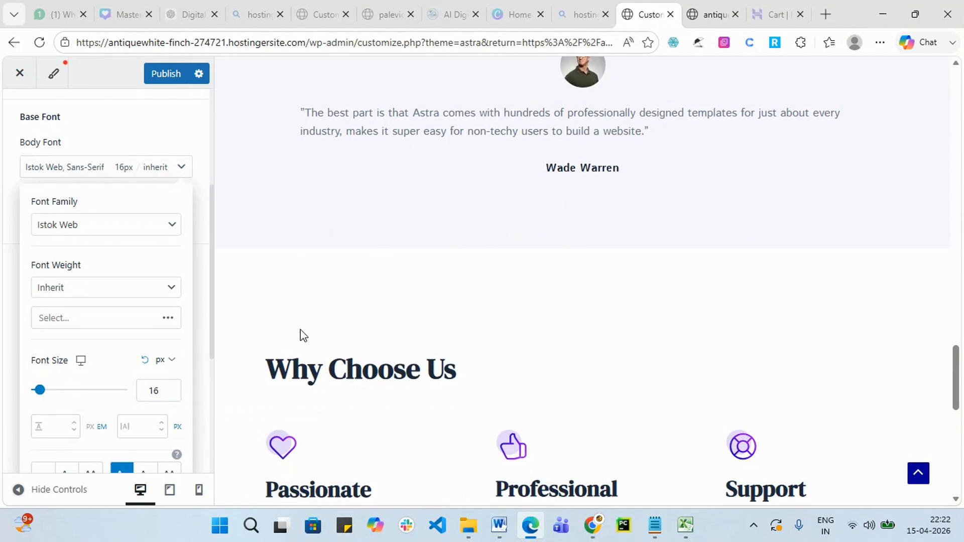
click(170, 387)
click(171, 387)
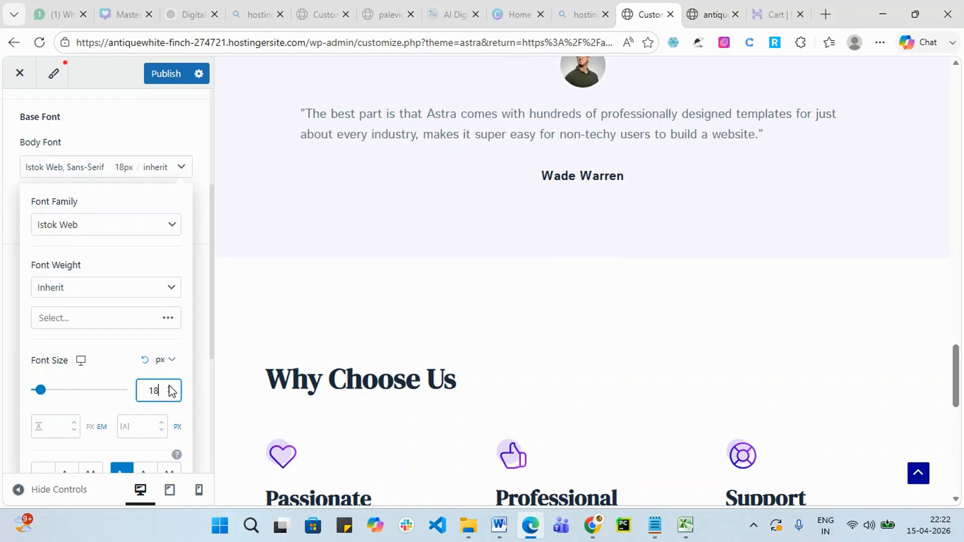
scroll(403, 255, up, 4)
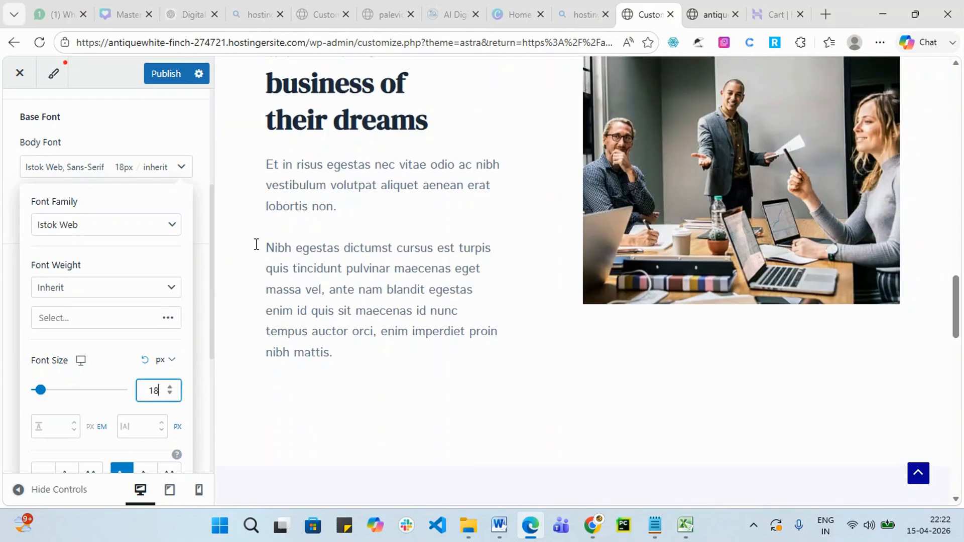
click(179, 170)
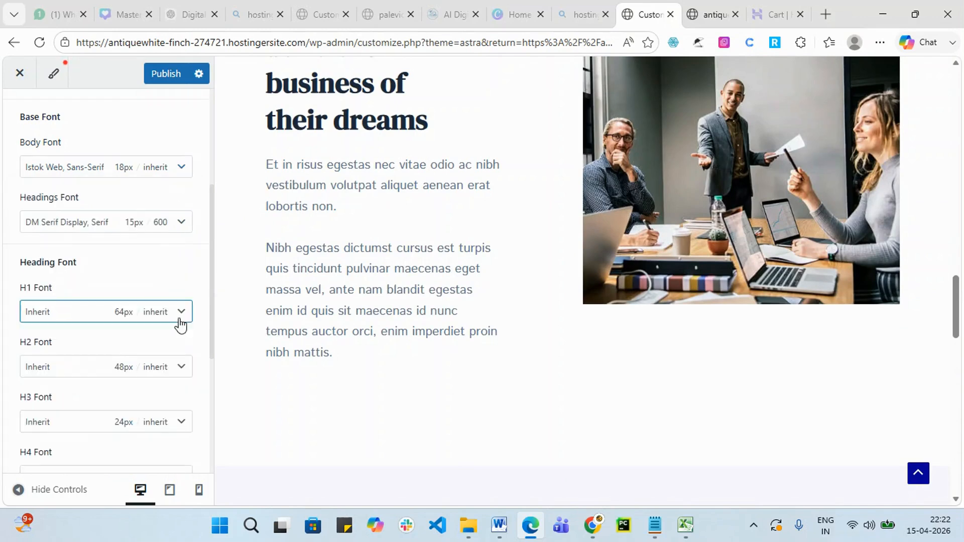
Set the headings font to Podkova and, after trying Bold 700, settle on Semi-Bold 600.
click(186, 229)
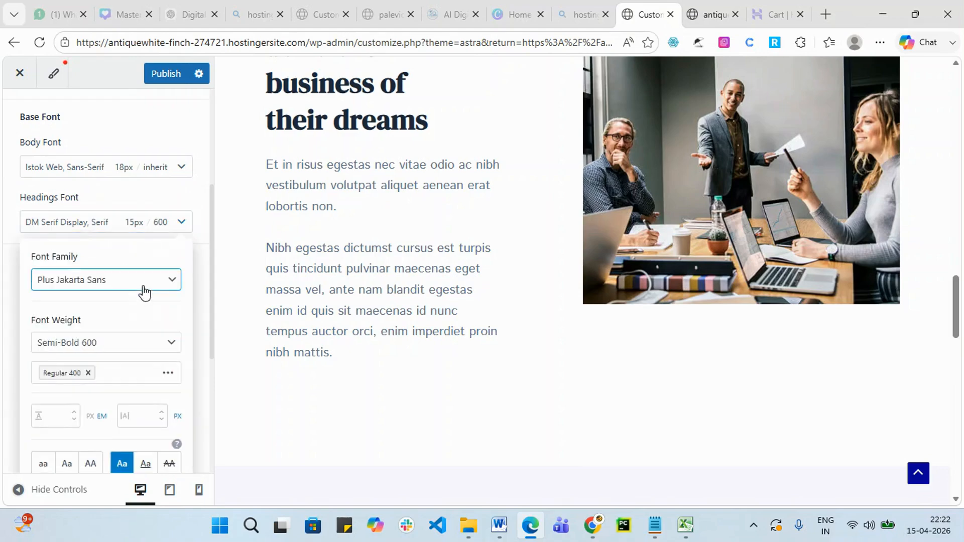
scroll(462, 219, up, 4)
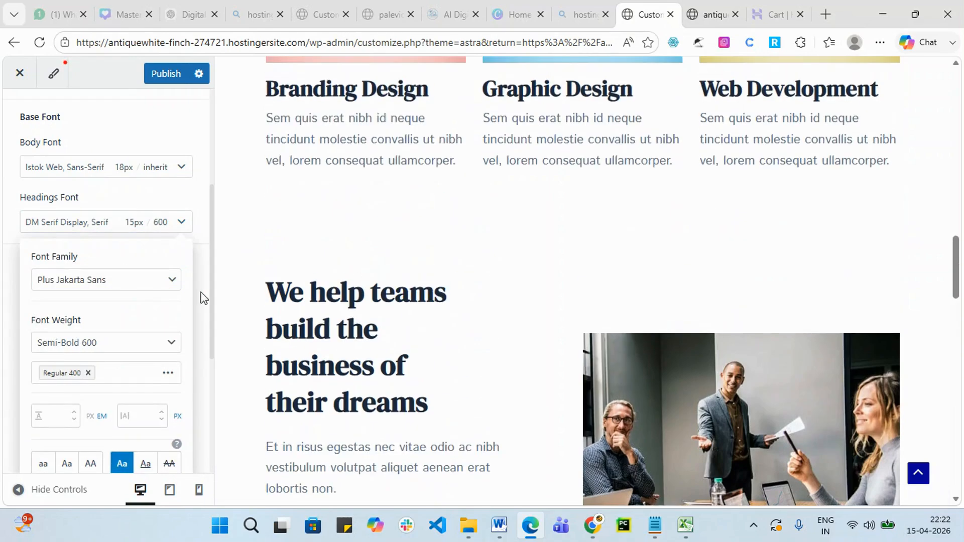
click(169, 280)
click(101, 413)
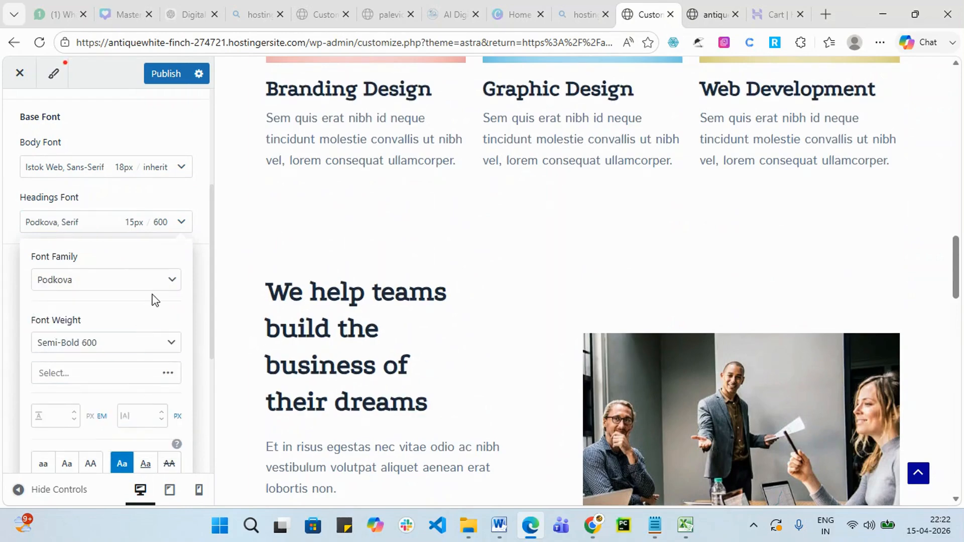
click(176, 349)
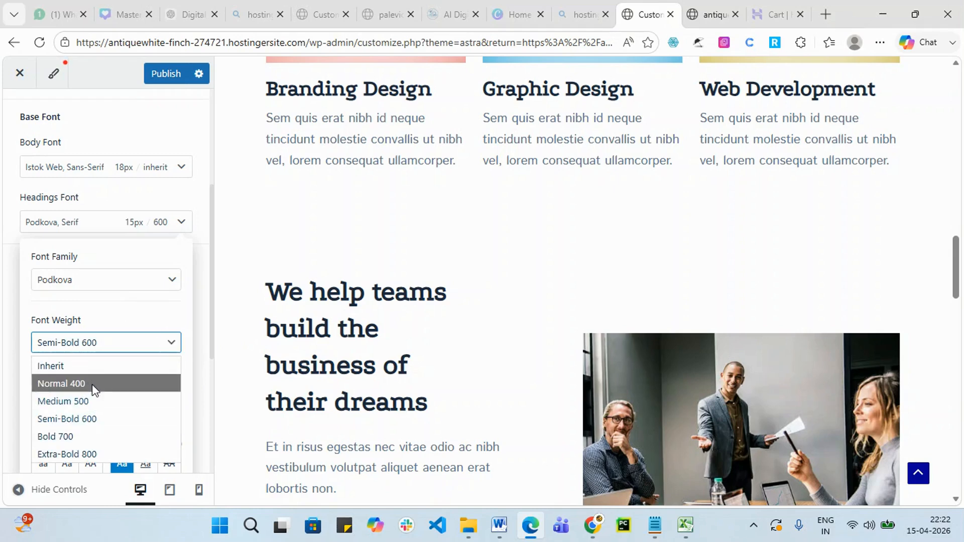
click(103, 442)
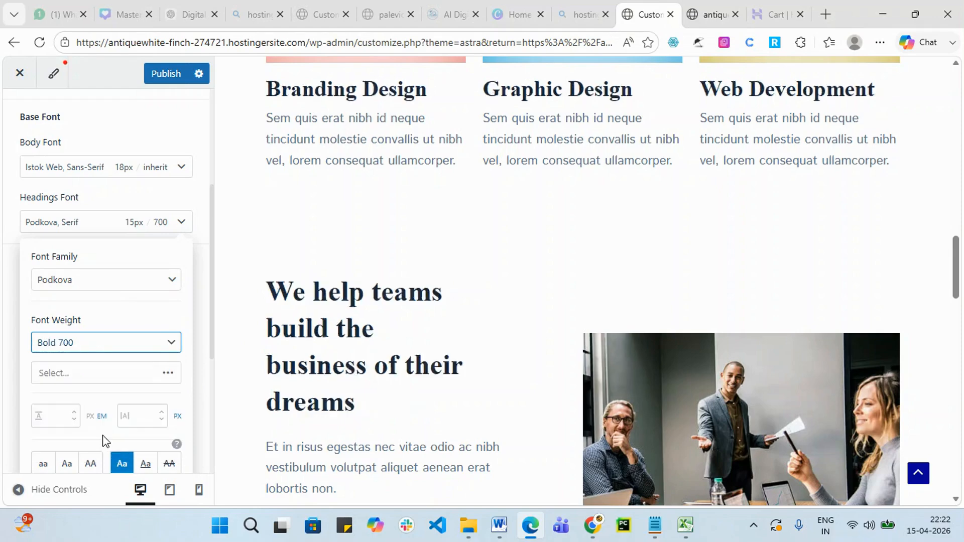
click(172, 344)
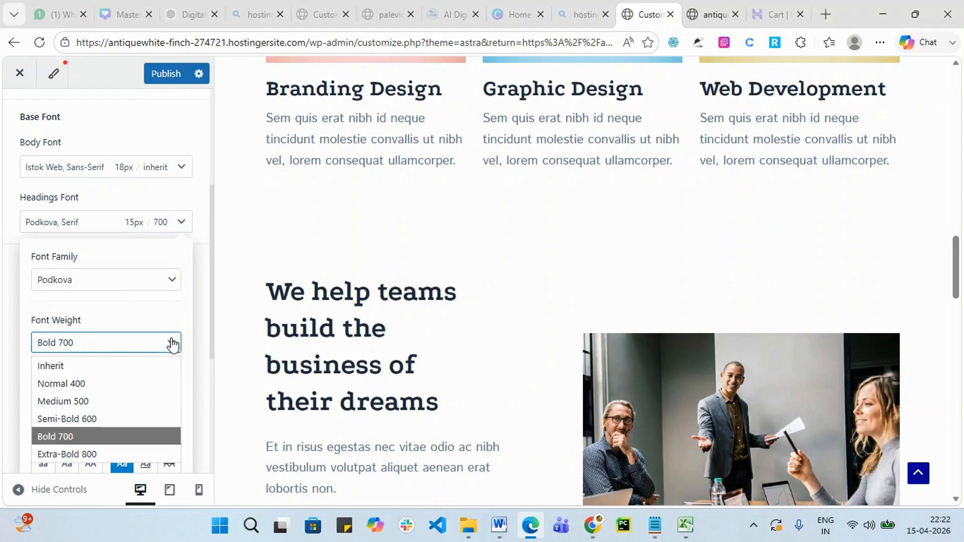
click(133, 418)
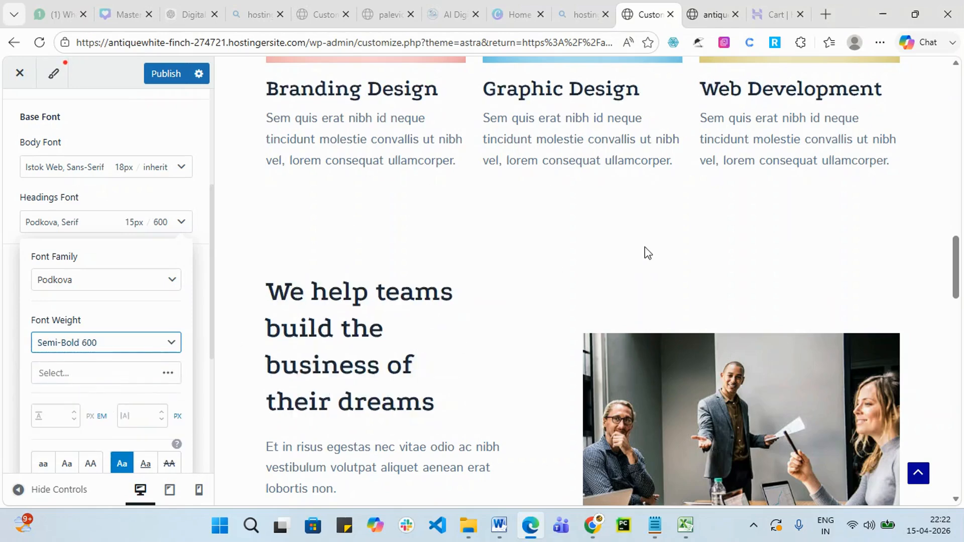
Make the heading letter casing capitalized and publish the typography changes.
scroll(535, 273, up, 4)
scroll(103, 316, down, 3)
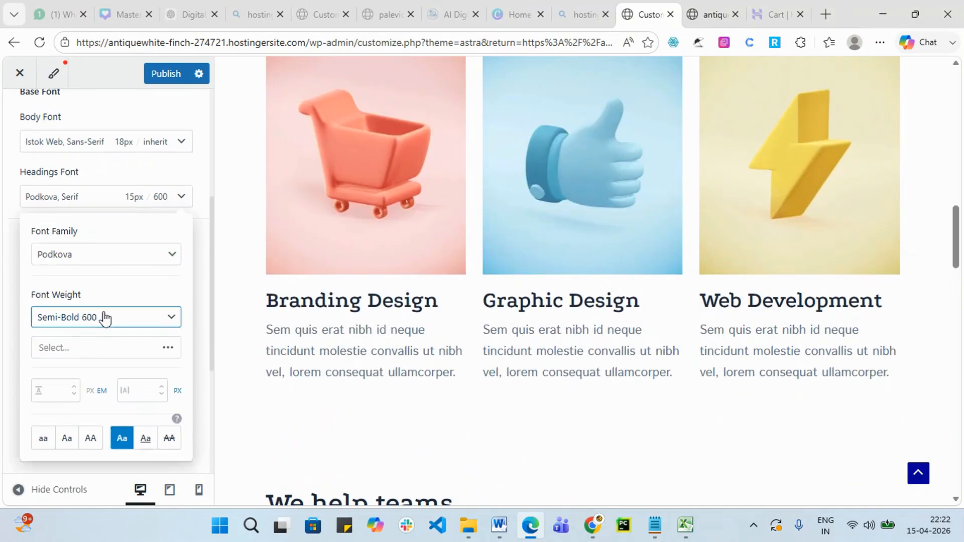
click(153, 235)
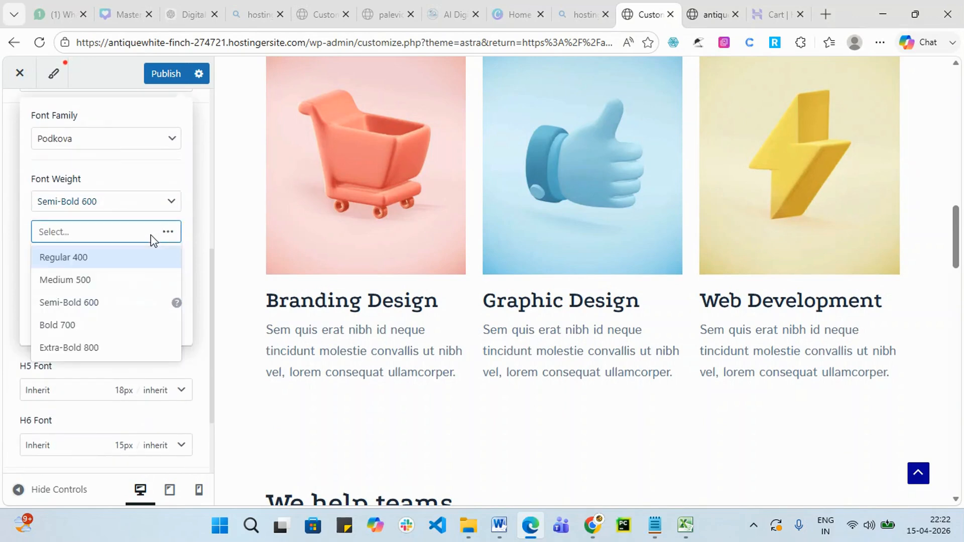
click(1, 214)
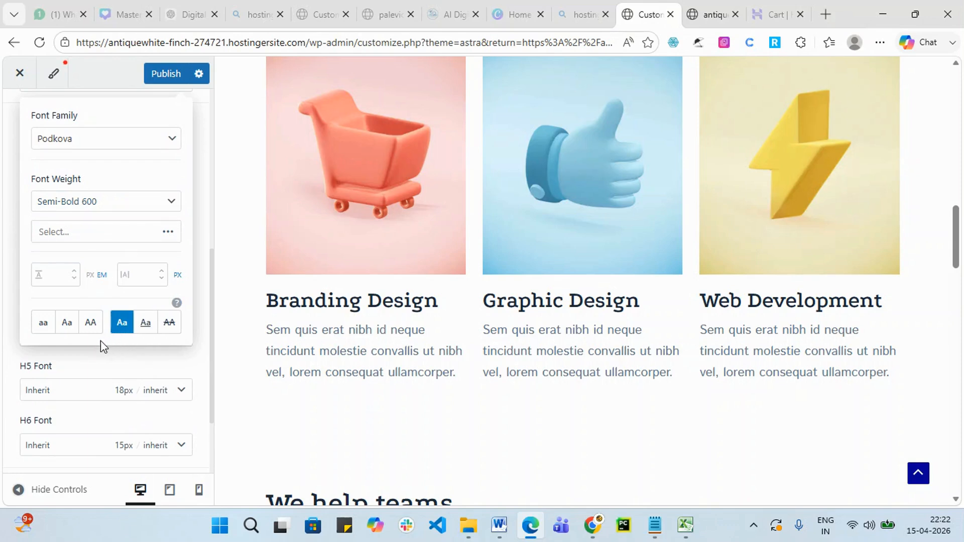
click(70, 329)
click(66, 331)
click(71, 331)
click(44, 276)
click(160, 74)
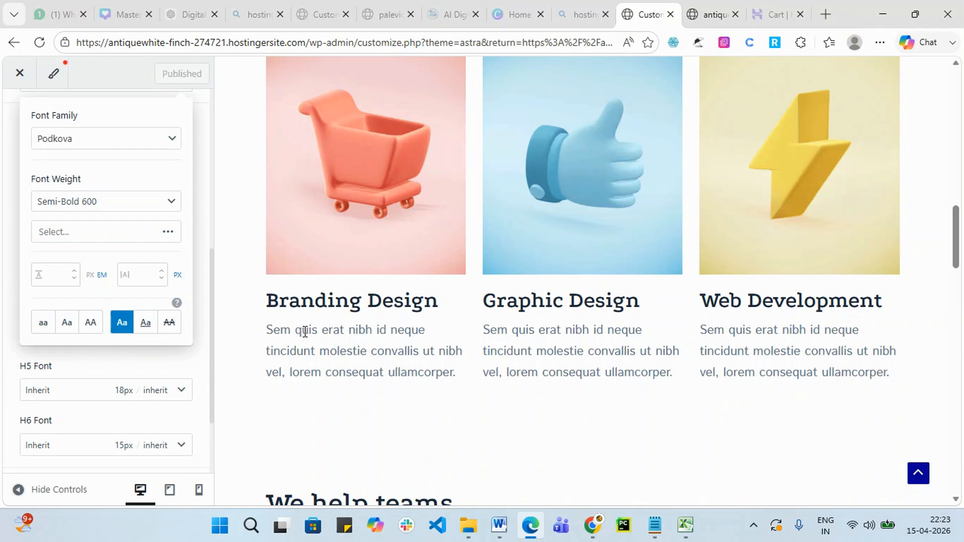
click(150, 372)
Enlarge the H2 font size, then bring it back down to 46px.
scroll(88, 381, down, 2)
scroll(89, 381, up, 5)
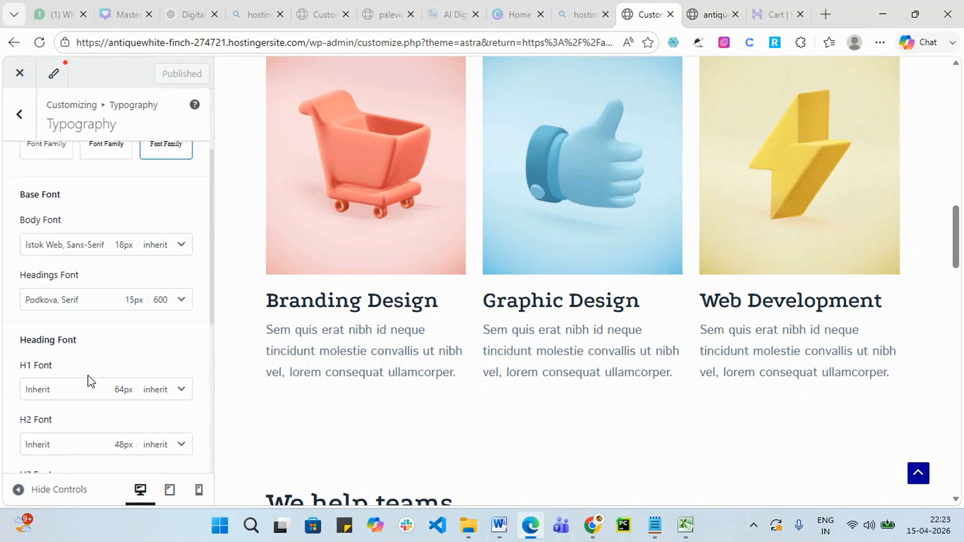
scroll(96, 377, up, 2)
scroll(161, 316, down, 3)
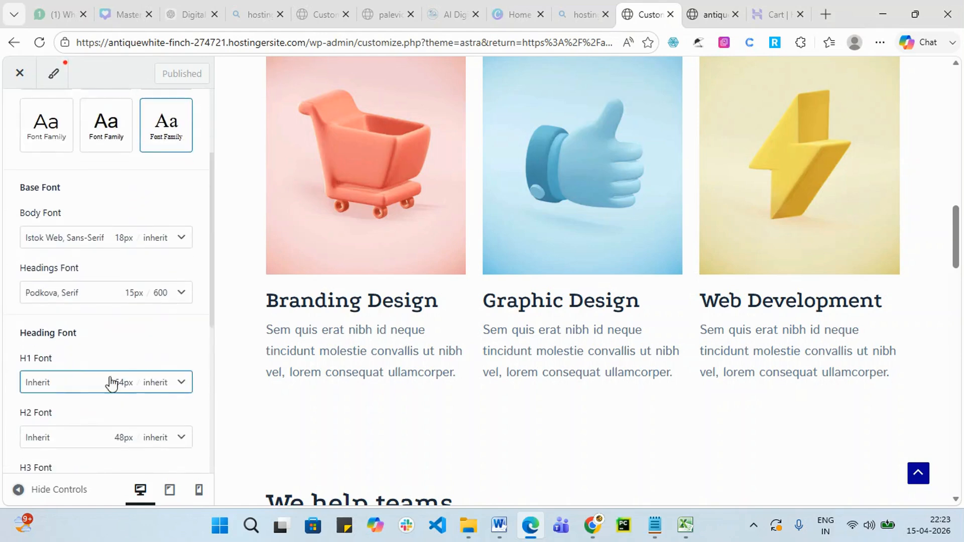
scroll(91, 386, down, 2)
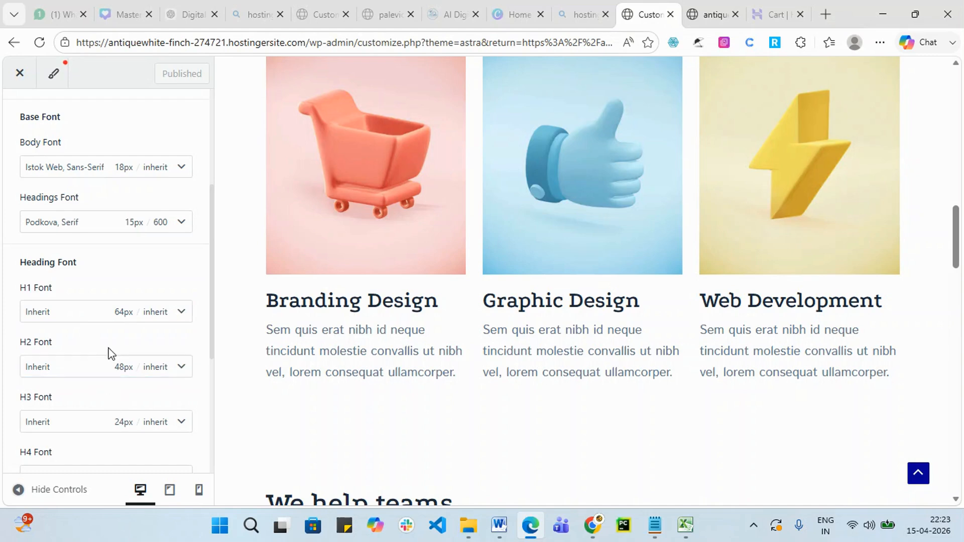
scroll(110, 351, down, 2)
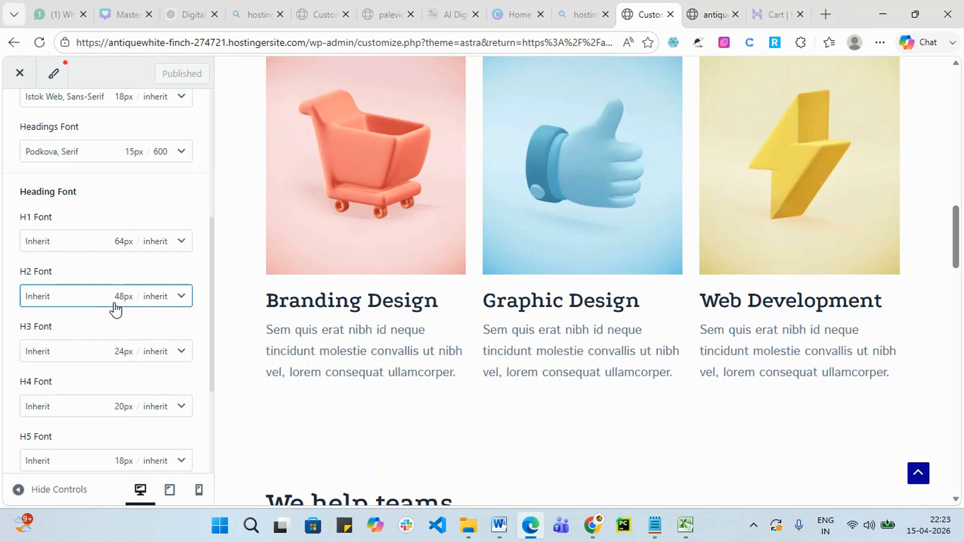
scroll(130, 346, down, 4)
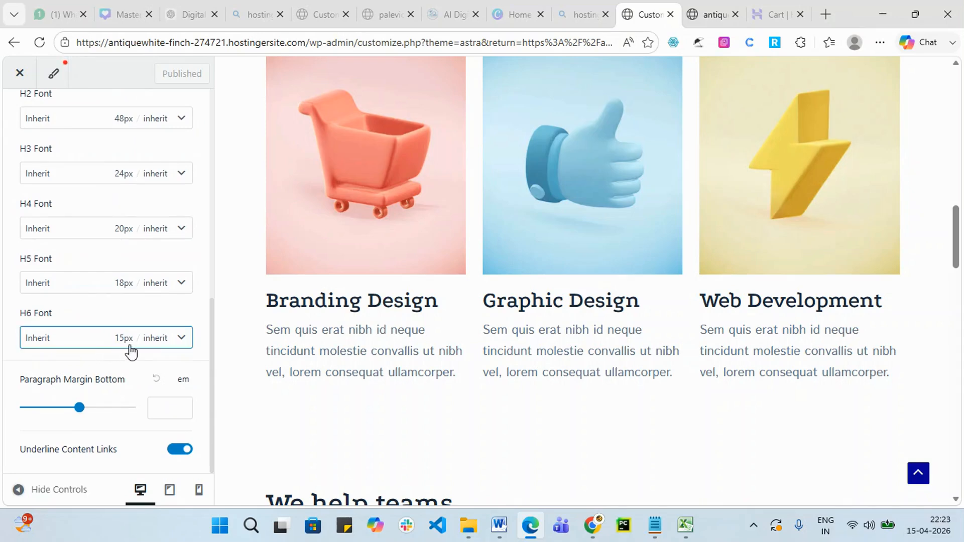
scroll(131, 347, up, 4)
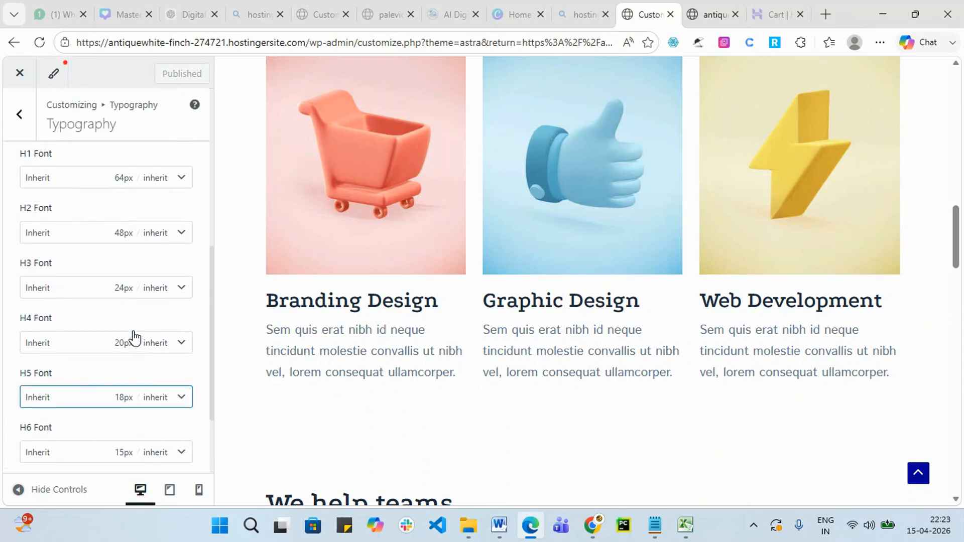
click(181, 236)
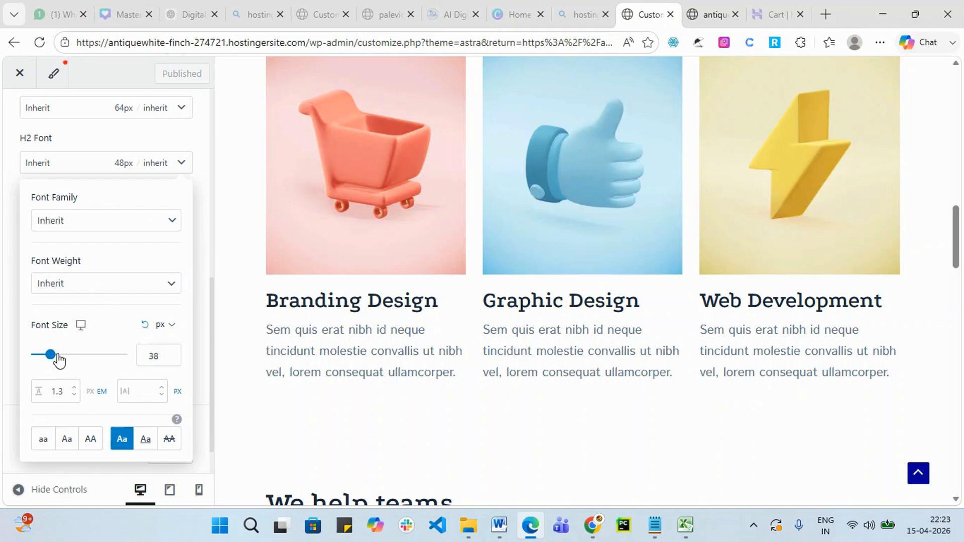
drag(57, 360, 67, 355)
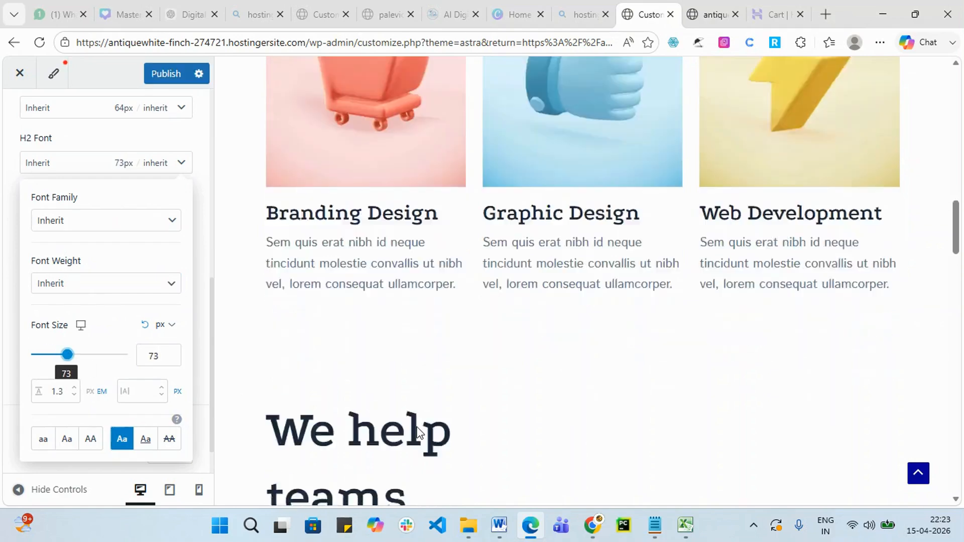
scroll(344, 345, down, 7)
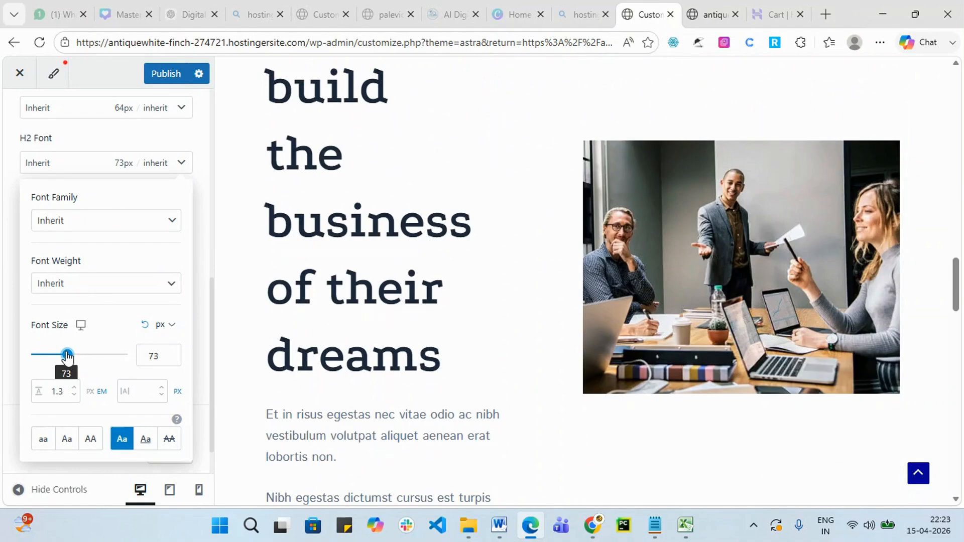
drag(65, 348, 58, 349)
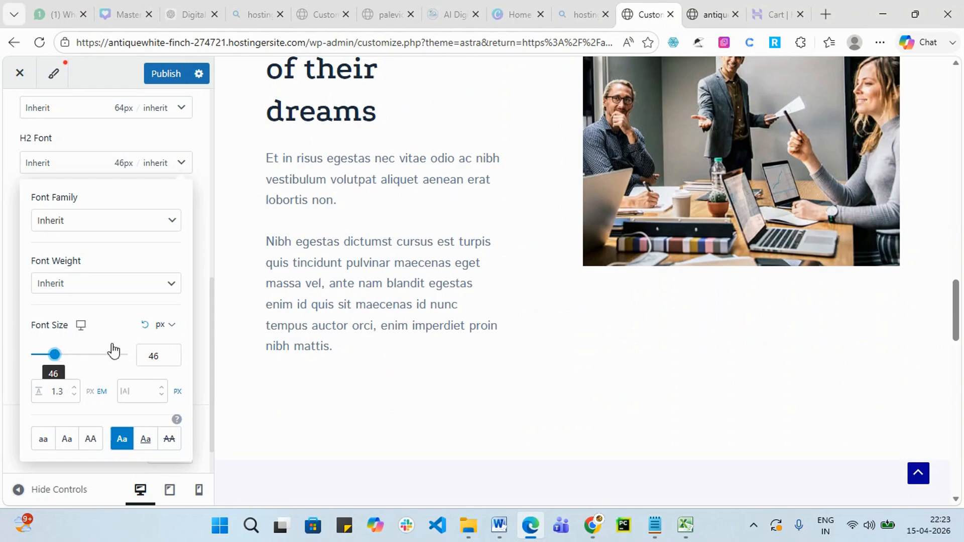
scroll(113, 346, up, 1)
double_click(5, 284)
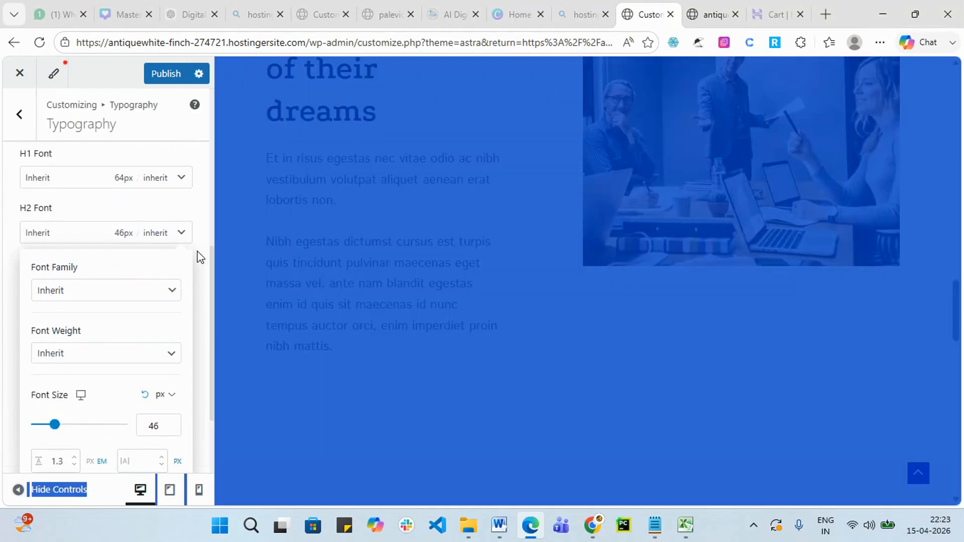
click(203, 214)
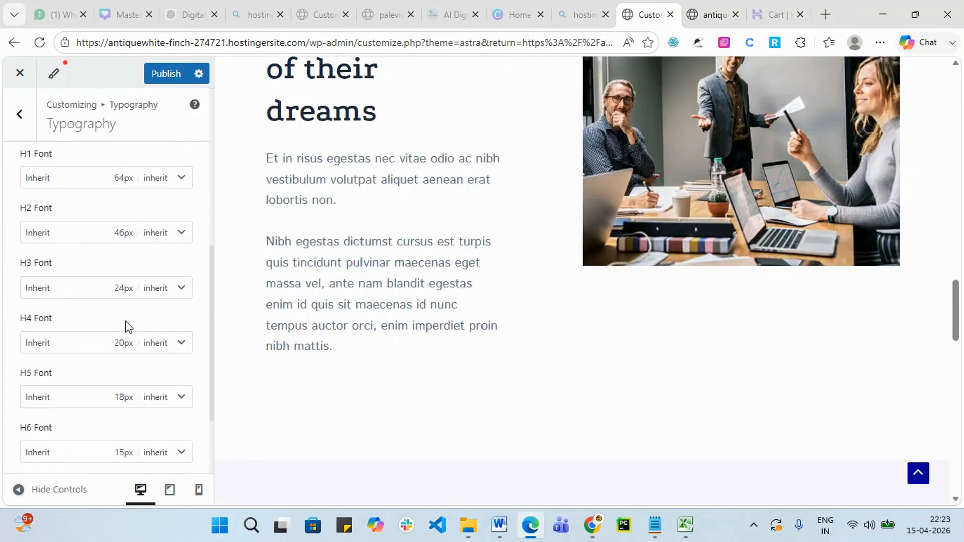
Leave the H6 font family on Inherit and publish the typography changes.
scroll(125, 331, down, 2)
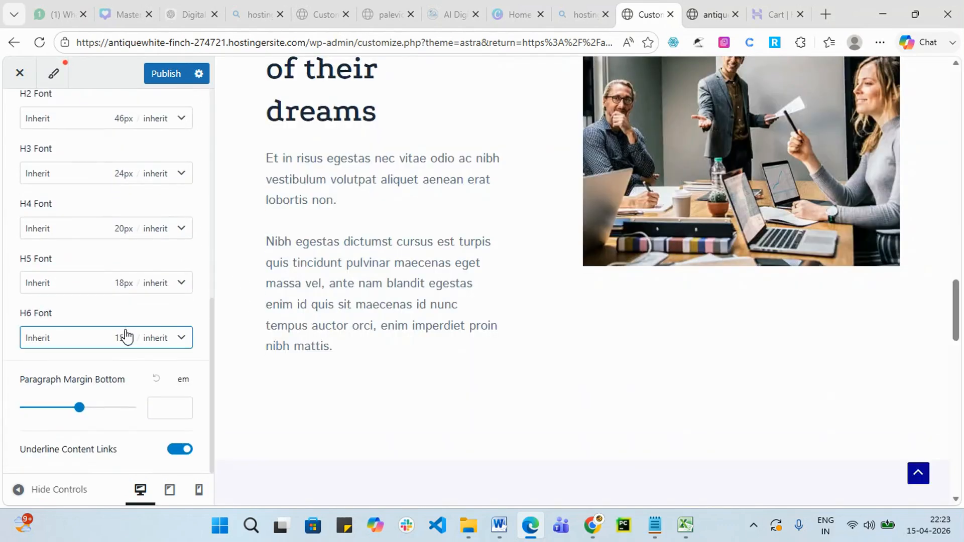
click(181, 341)
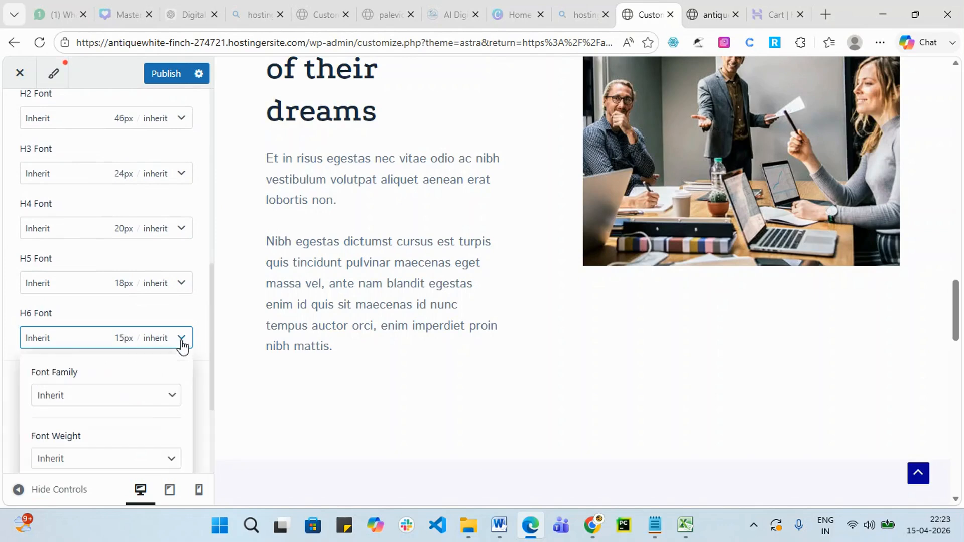
click(96, 400)
click(6, 399)
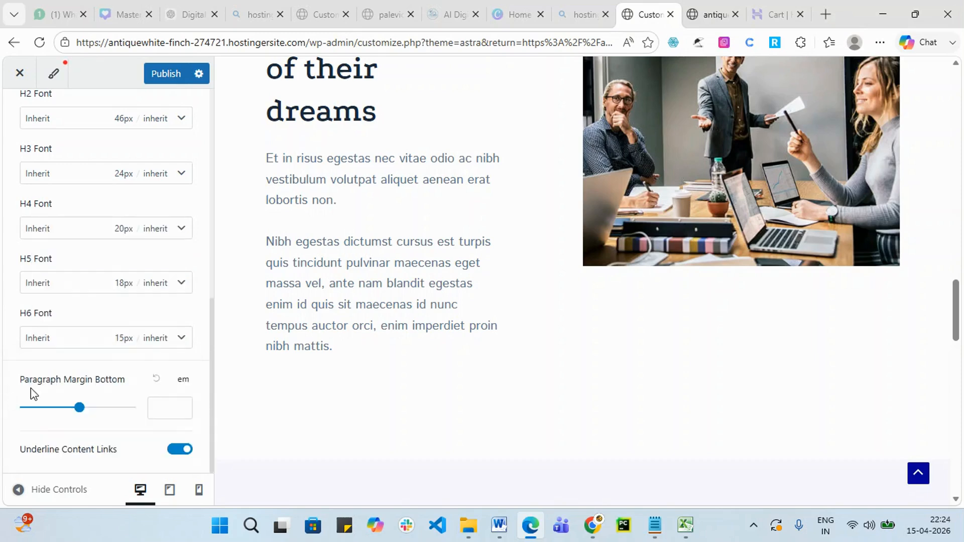
click(172, 76)
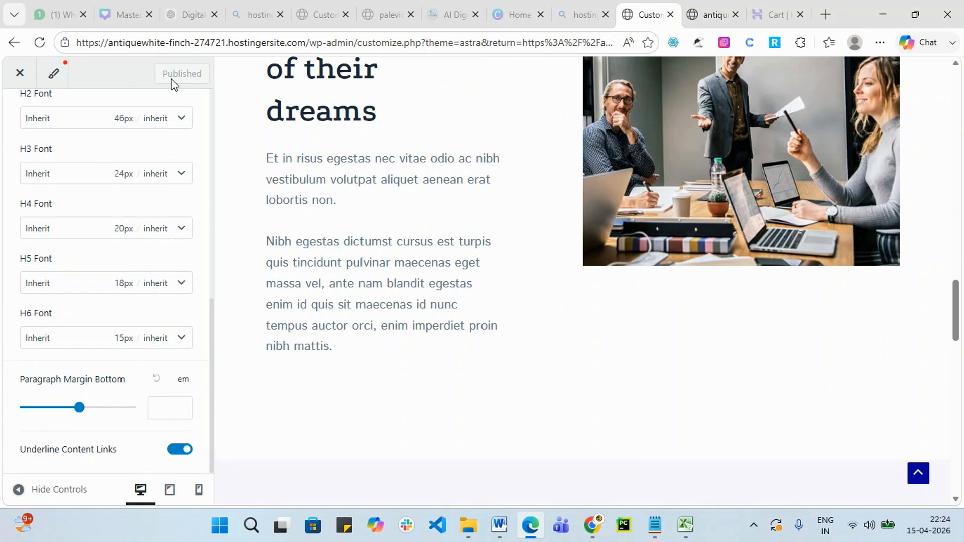
scroll(114, 288, up, 10)
In Global Colors, compare the Default, Style 2, Style 3 and Dark palettes.
click(24, 129)
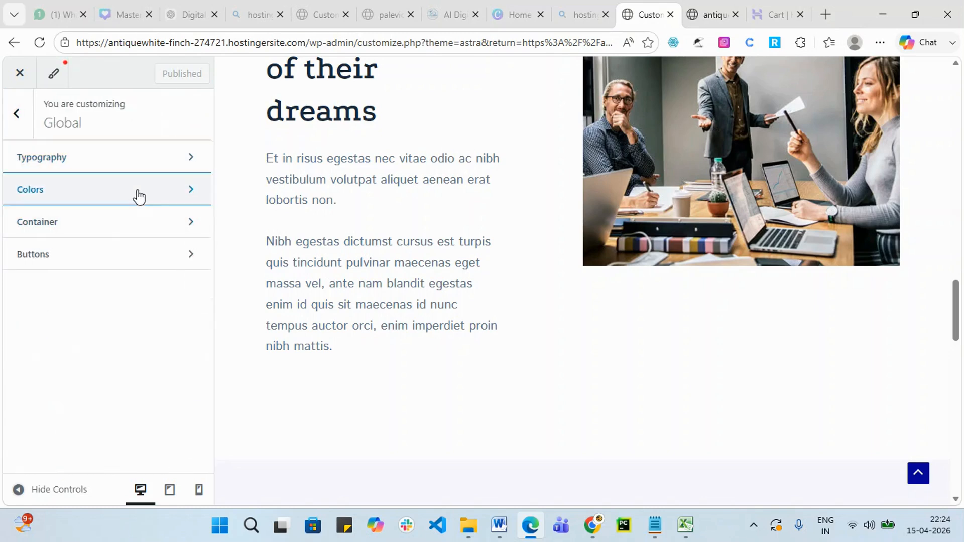
click(139, 196)
scroll(638, 257, up, 10)
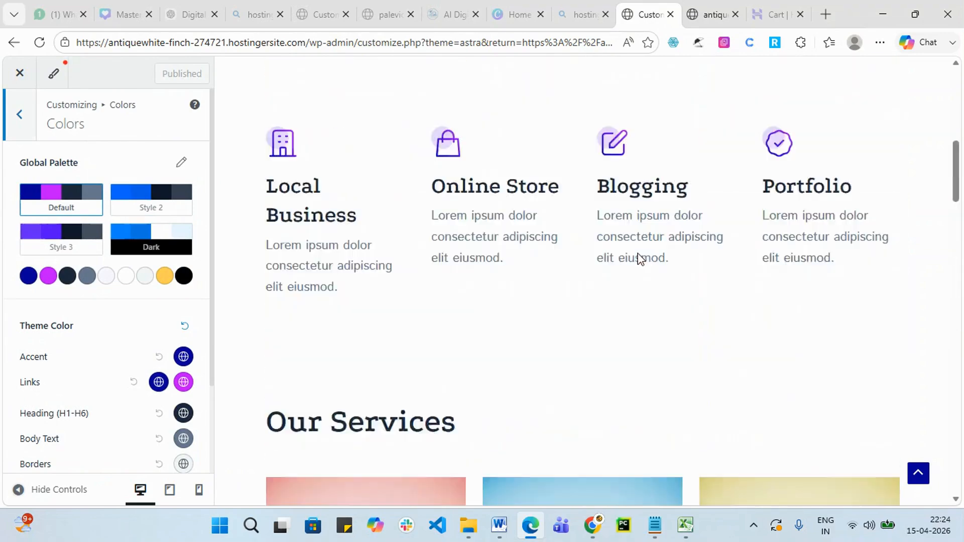
scroll(639, 257, up, 5)
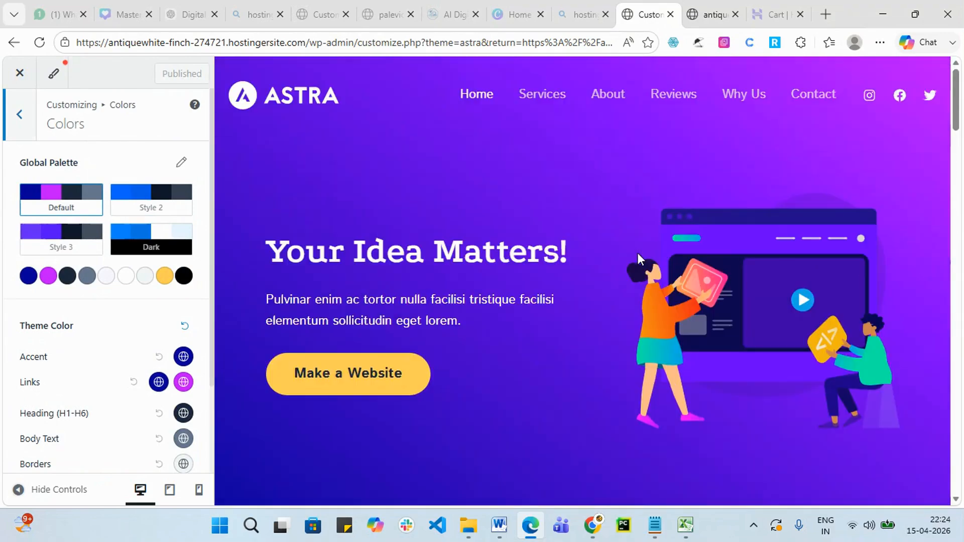
click(63, 203)
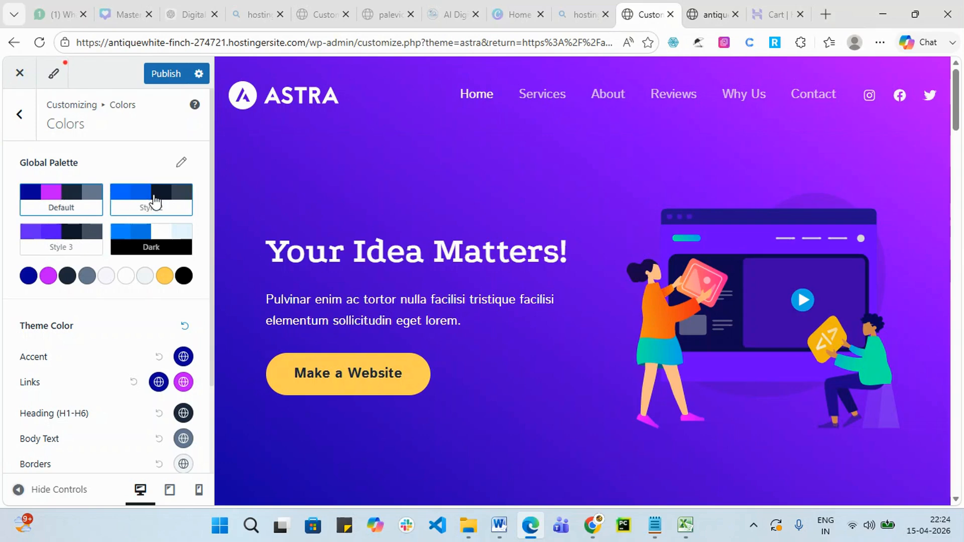
click(145, 204)
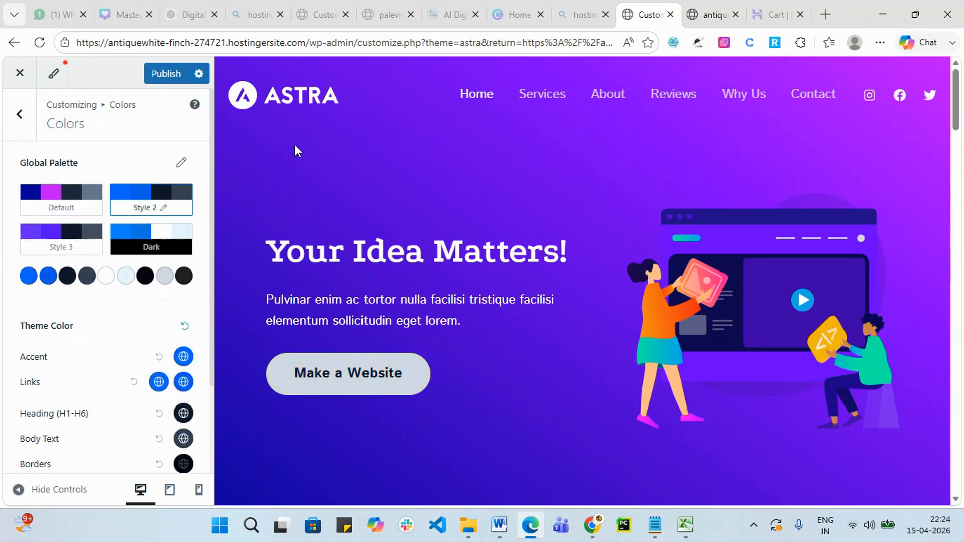
click(82, 241)
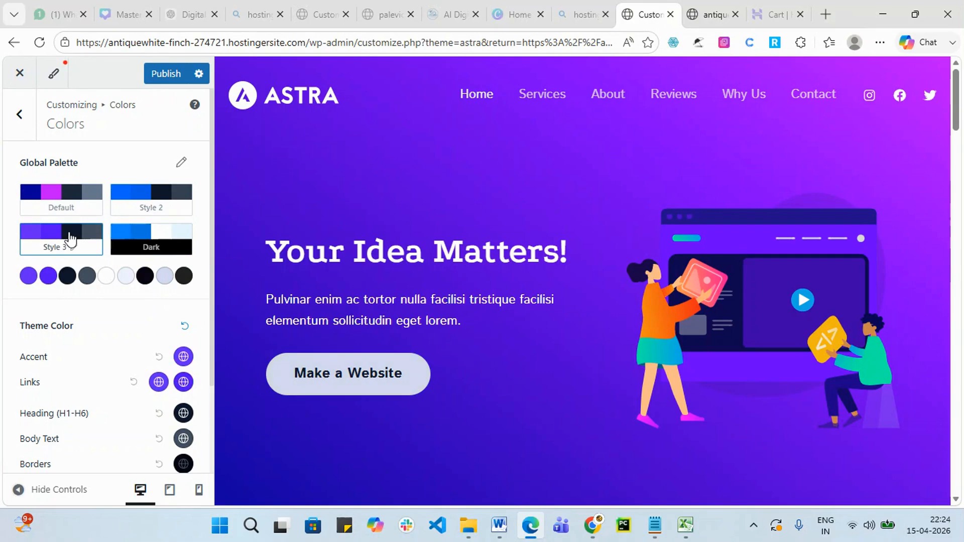
click(164, 248)
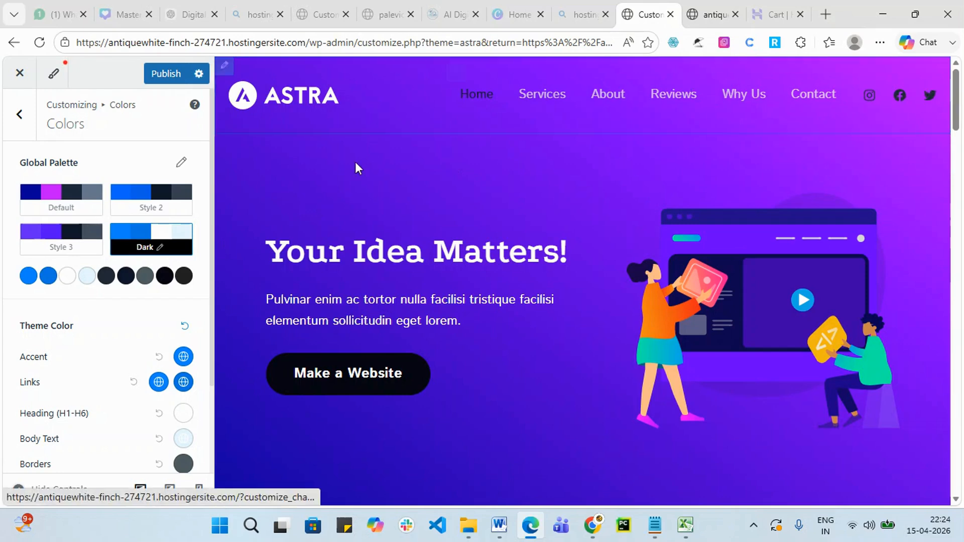
Check the About section, recheck Style 3 and Default, then select the Style 2 palette.
click(616, 99)
scroll(616, 128, up, 15)
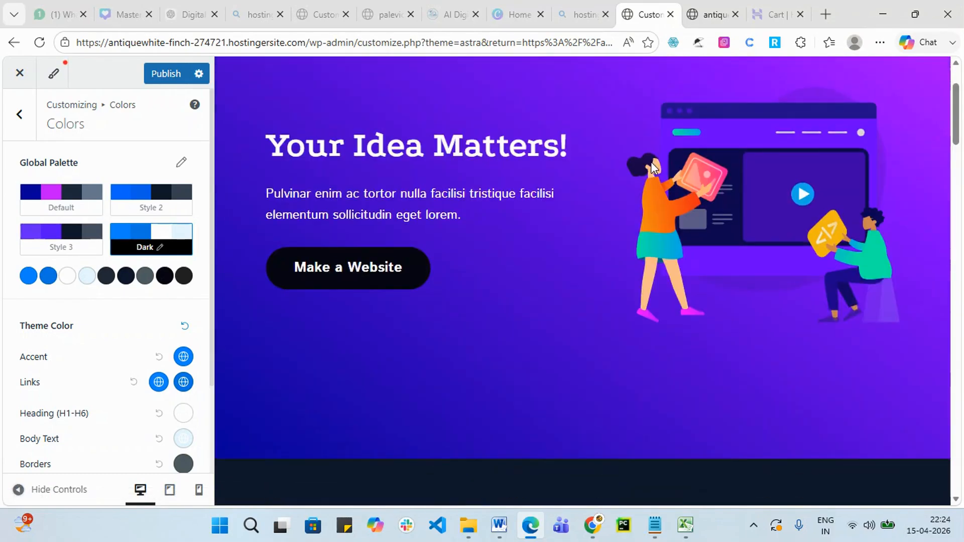
click(604, 99)
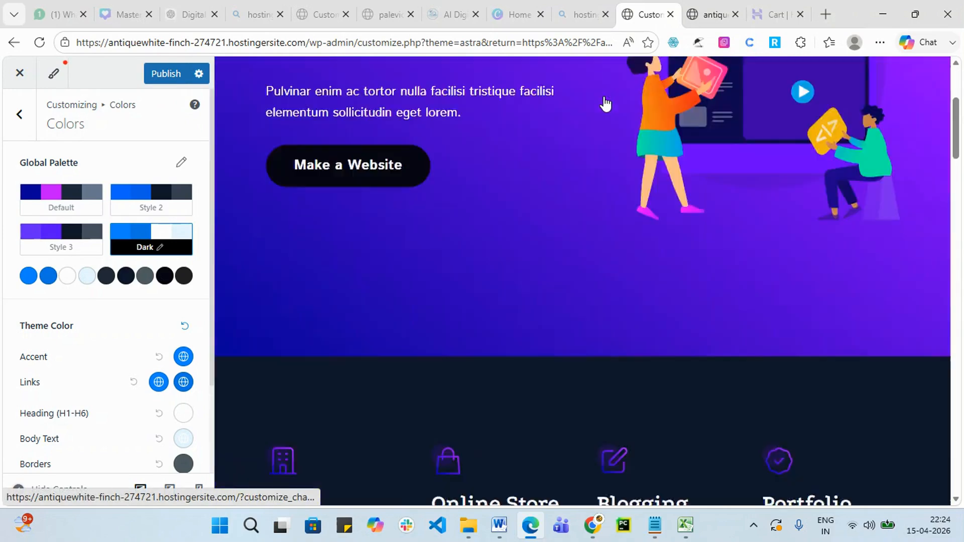
scroll(634, 173, up, 13)
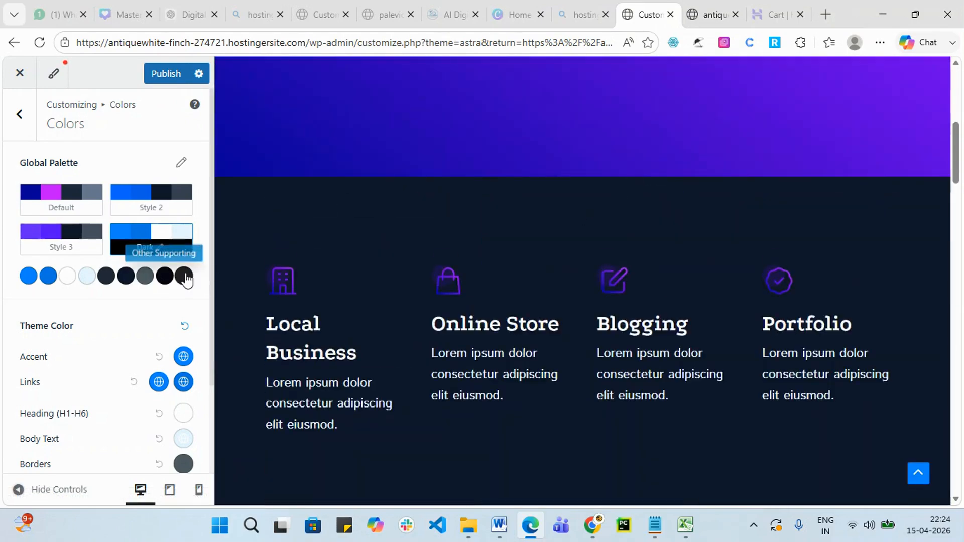
scroll(775, 148, up, 7)
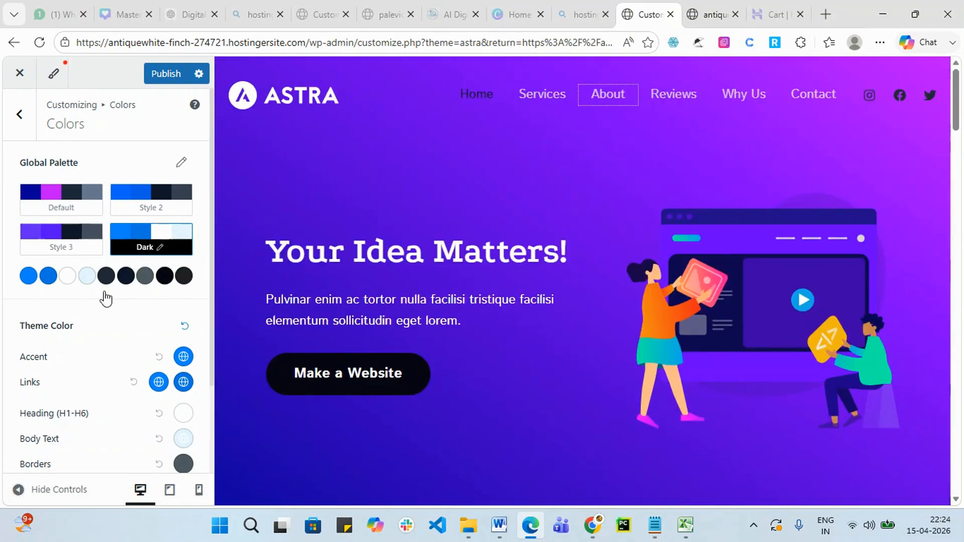
click(71, 236)
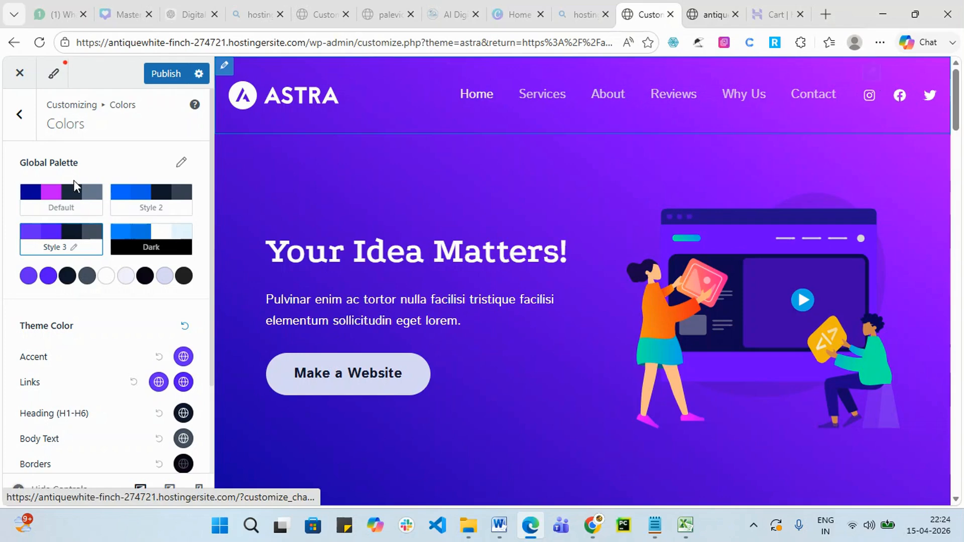
click(65, 204)
click(163, 202)
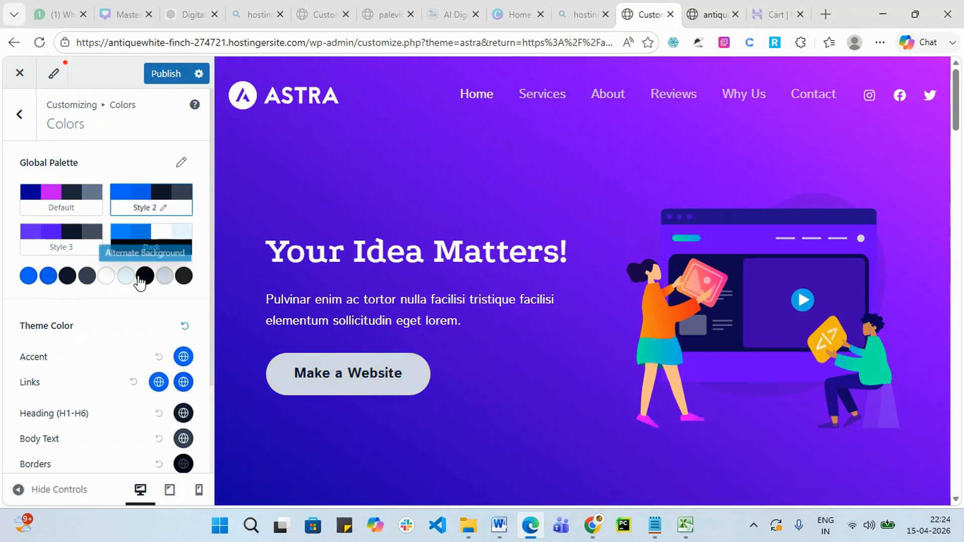
scroll(99, 326, down, 2)
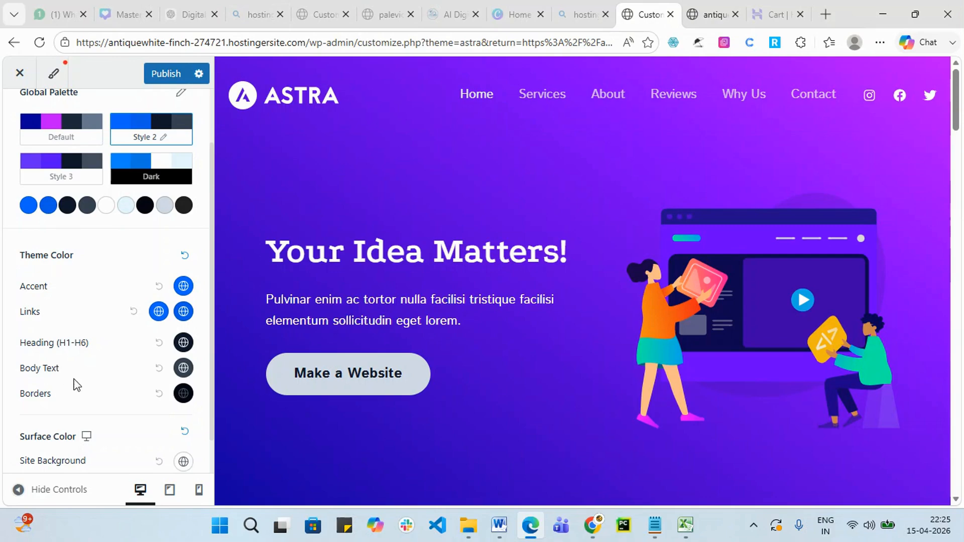
Try dark blue and grey for Accent, then set it to the first Style 2 palette blue.
click(183, 286)
scroll(144, 382, down, 1)
click(143, 382)
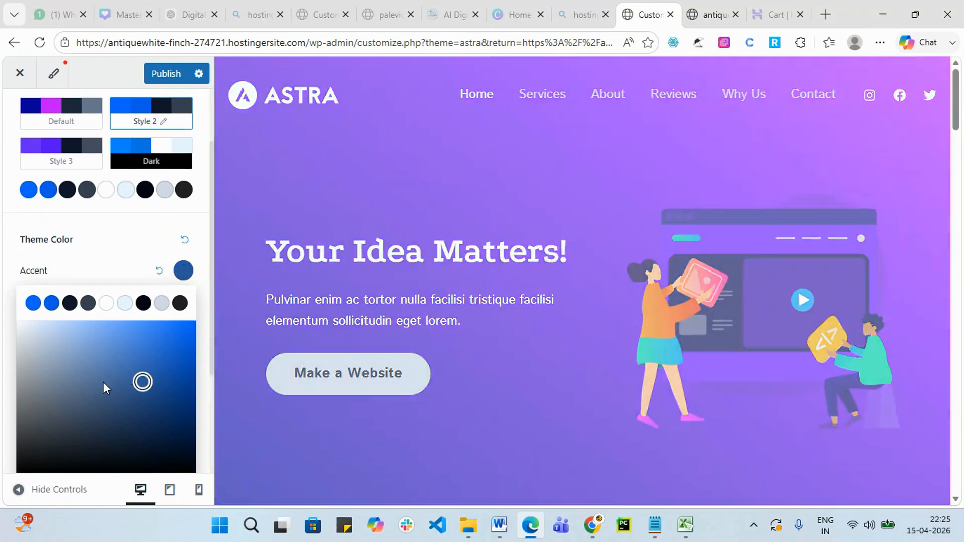
scroll(562, 369, down, 8)
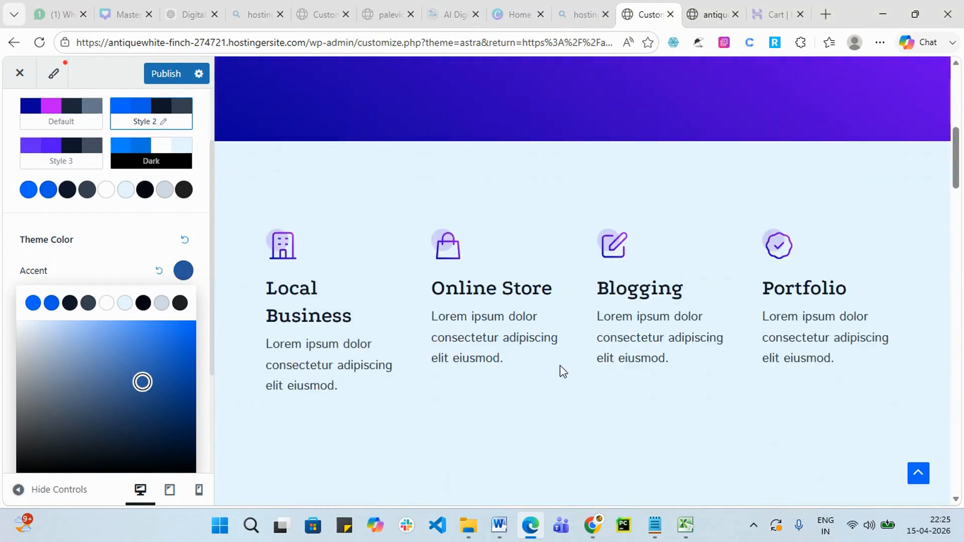
click(36, 356)
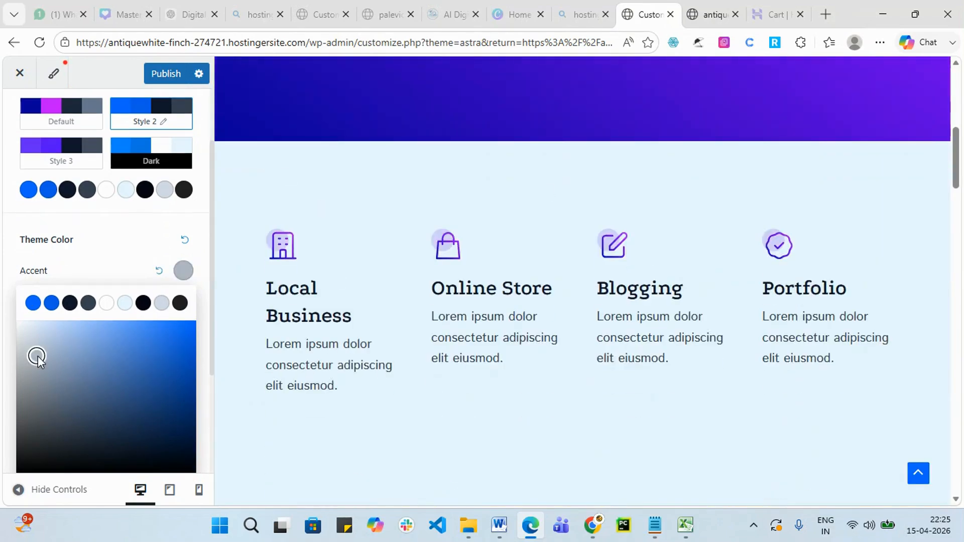
scroll(72, 371, down, 3)
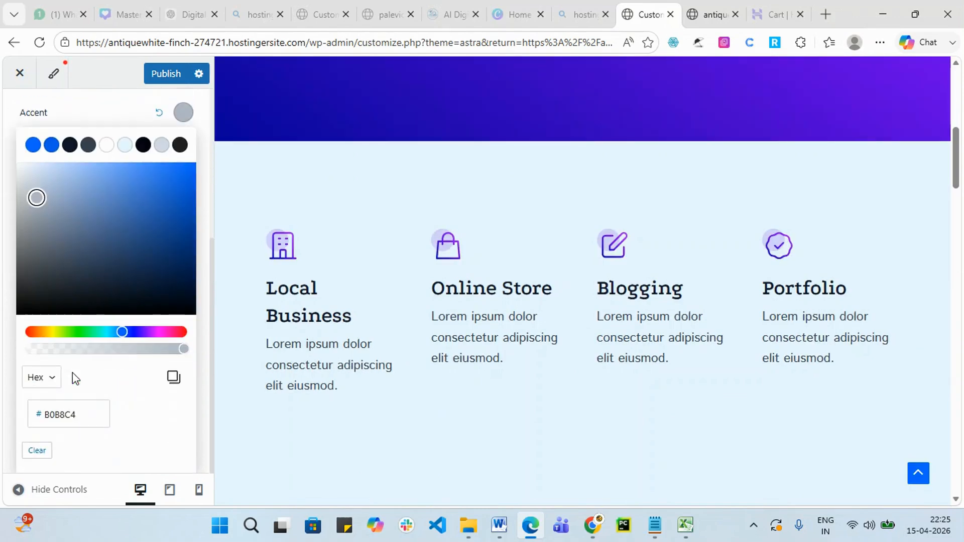
scroll(93, 368, up, 5)
click(127, 336)
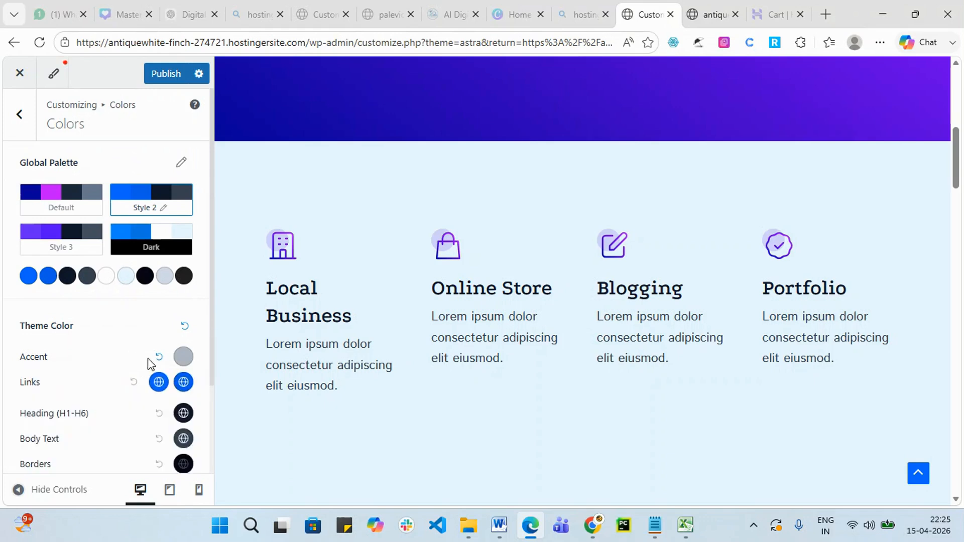
click(183, 357)
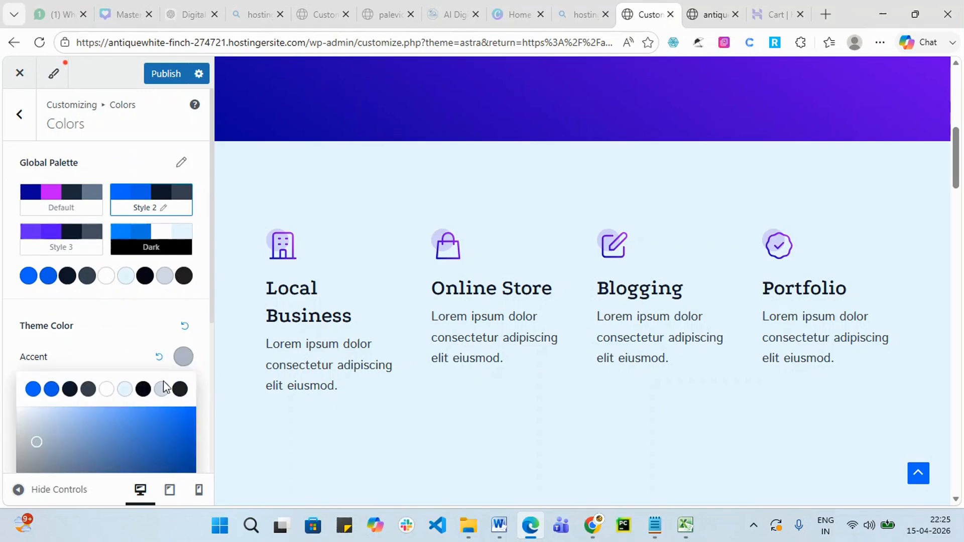
click(32, 389)
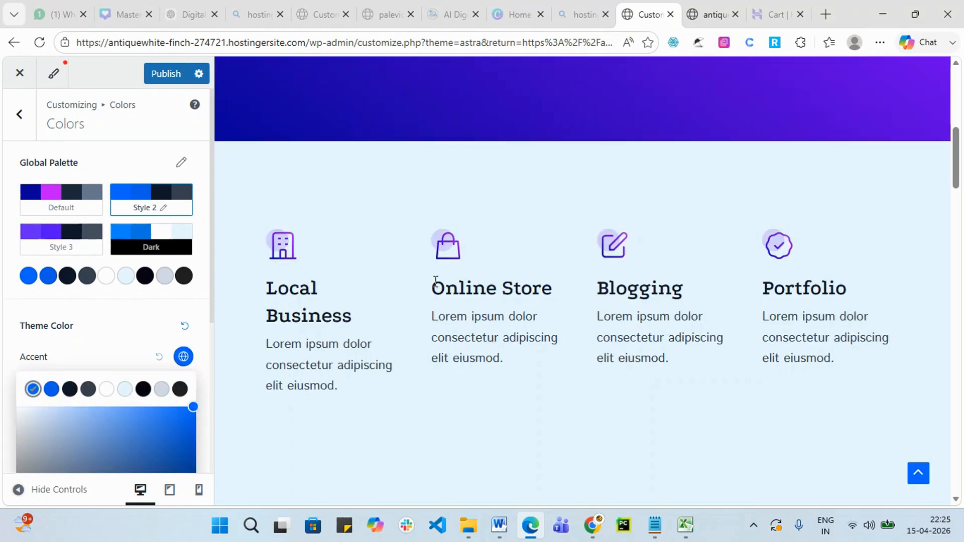
click(95, 327)
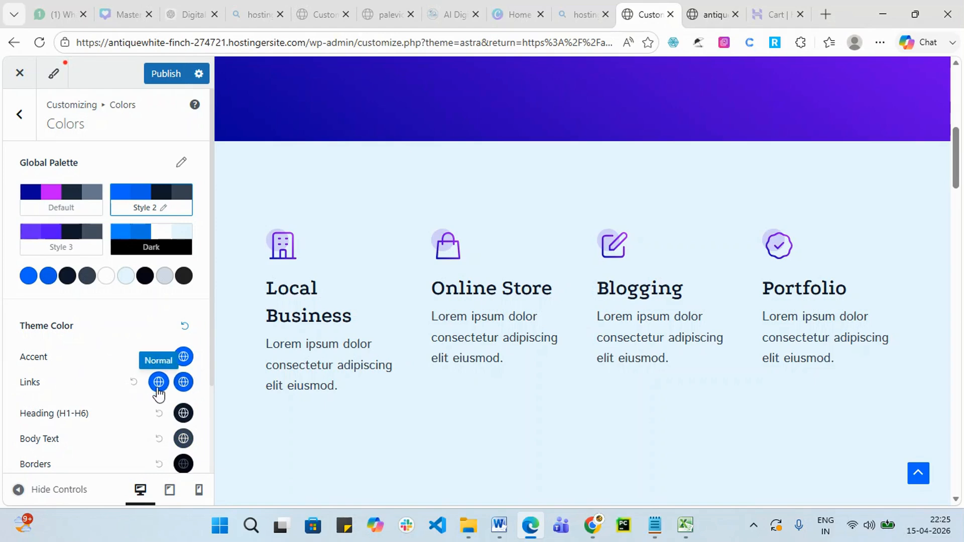
scroll(116, 384, down, 2)
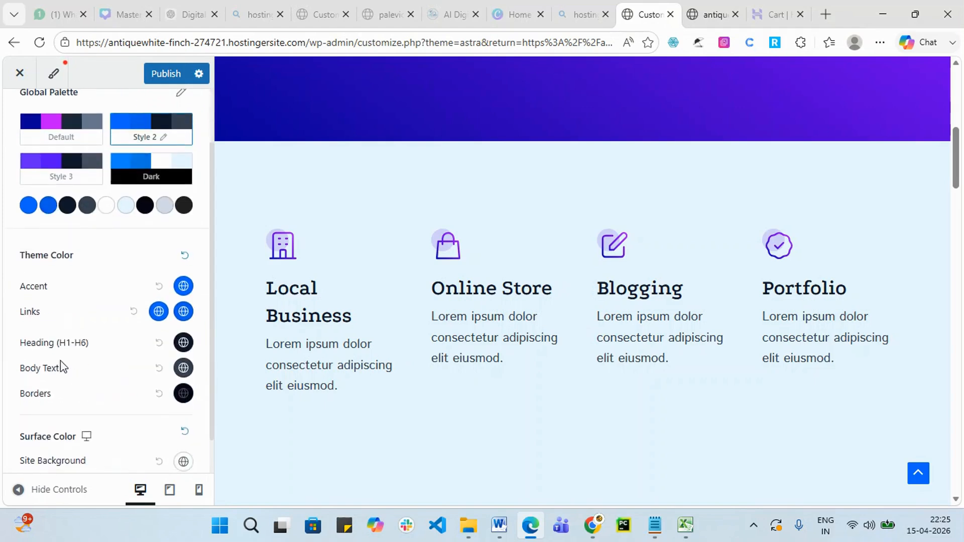
Try bright blue and near-black as the H1–H6 heading colour.
click(186, 349)
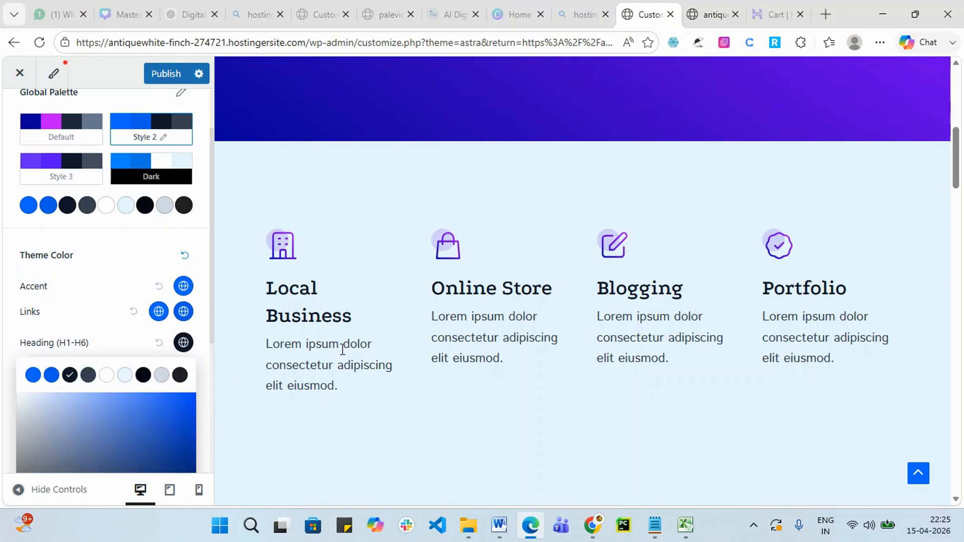
scroll(616, 349, down, 5)
scroll(241, 412, down, 3)
scroll(150, 427, down, 5)
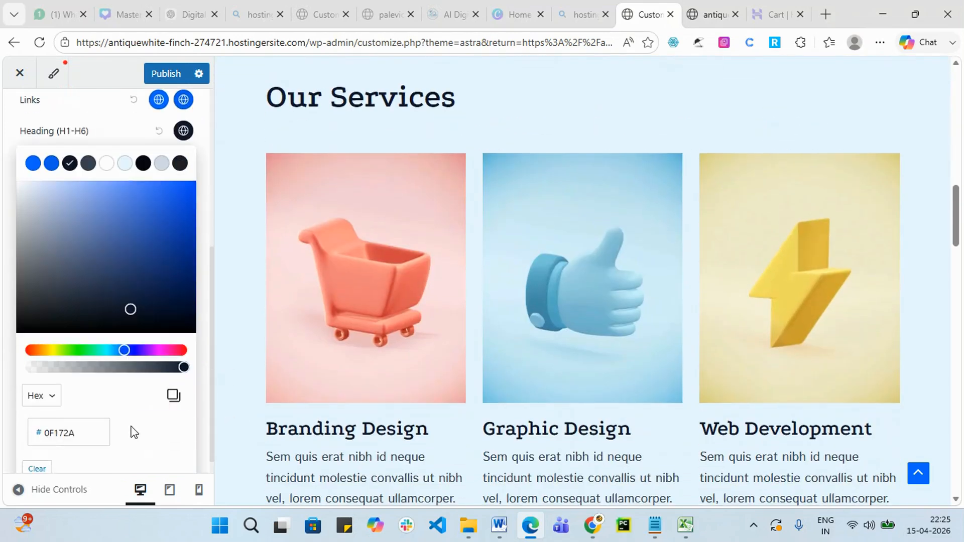
click(184, 196)
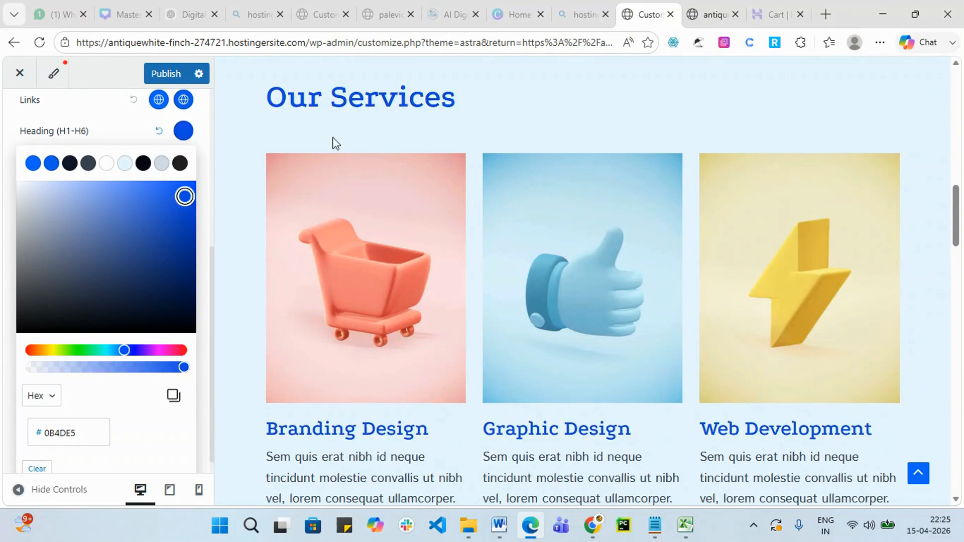
drag(267, 98, 476, 118)
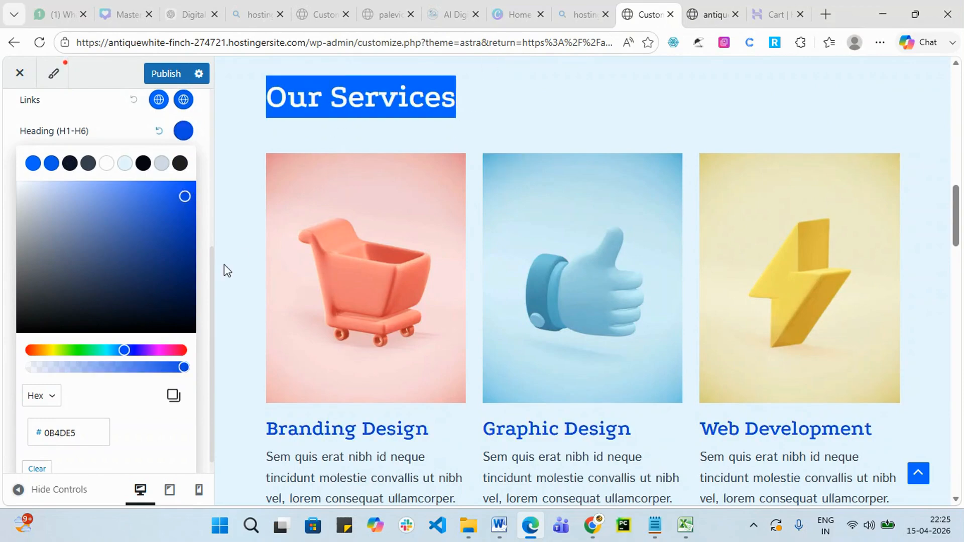
click(150, 324)
click(475, 146)
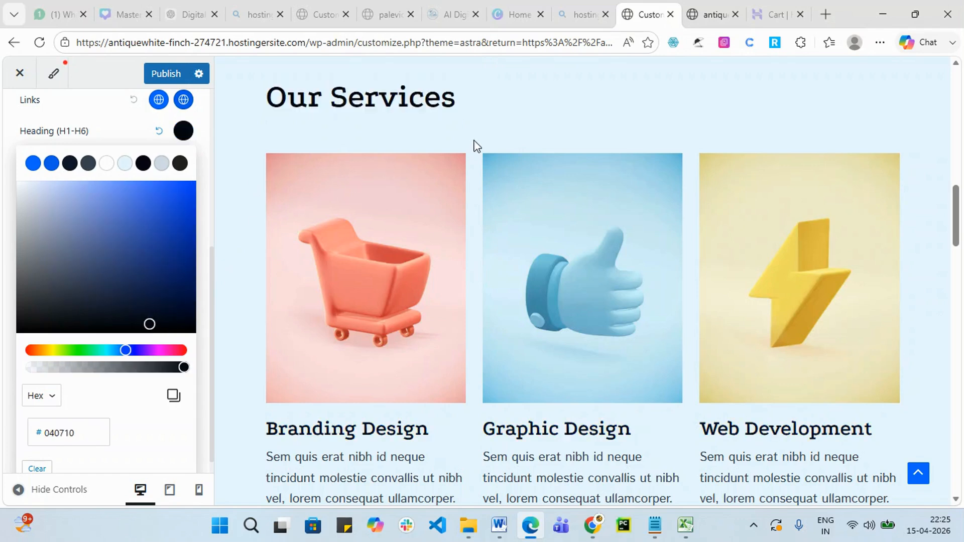
Try red and coral headings, then settle on the first palette blue #0067FF.
click(31, 351)
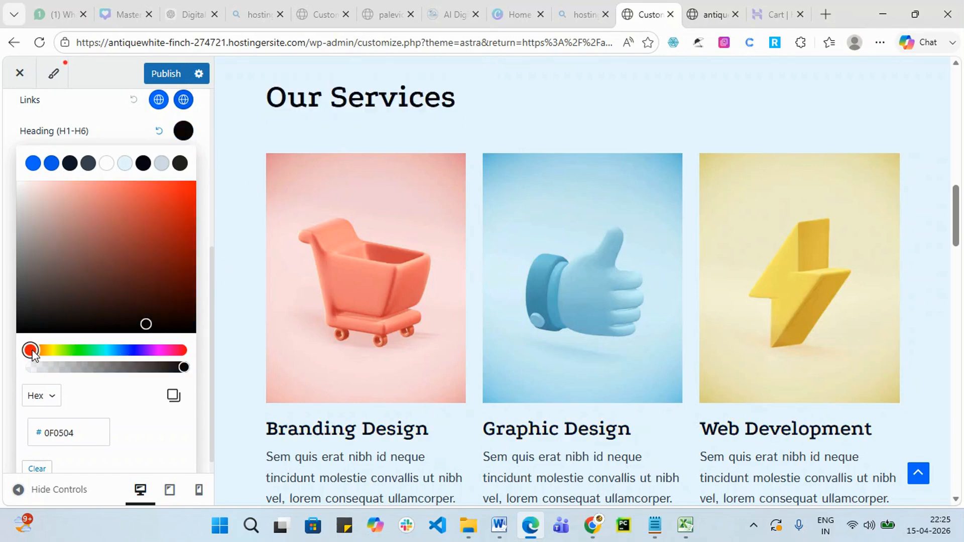
click(189, 203)
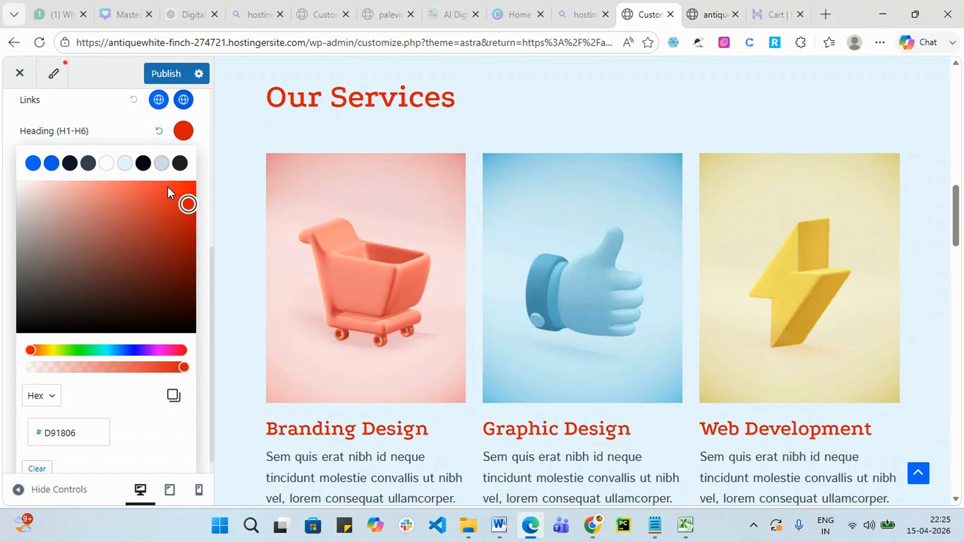
mouse_move(188, 204)
mouse_down()
mouse_move(161, 187)
mouse_move(69, 182)
mouse_move(167, 197)
mouse_move(191, 245)
mouse_move(185, 195)
mouse_up()
click(33, 167)
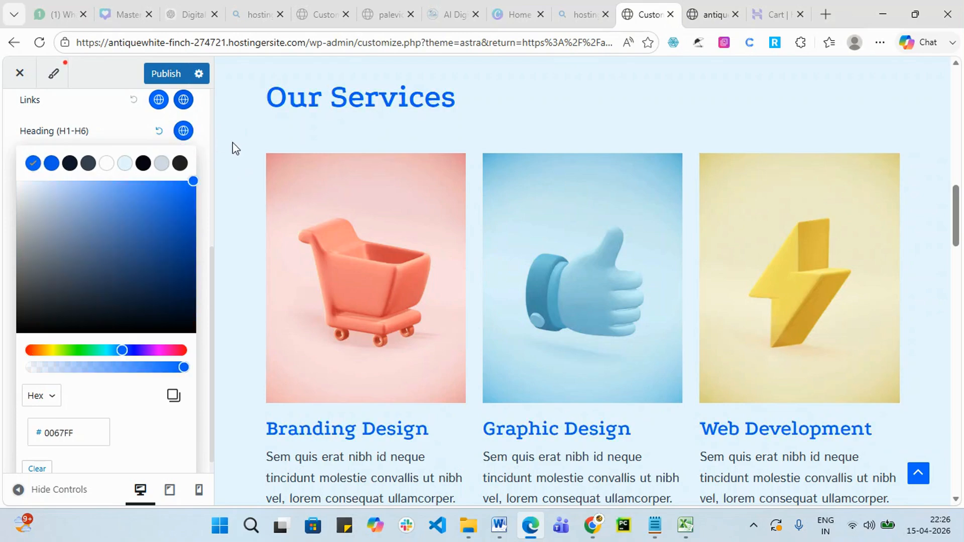
click(205, 124)
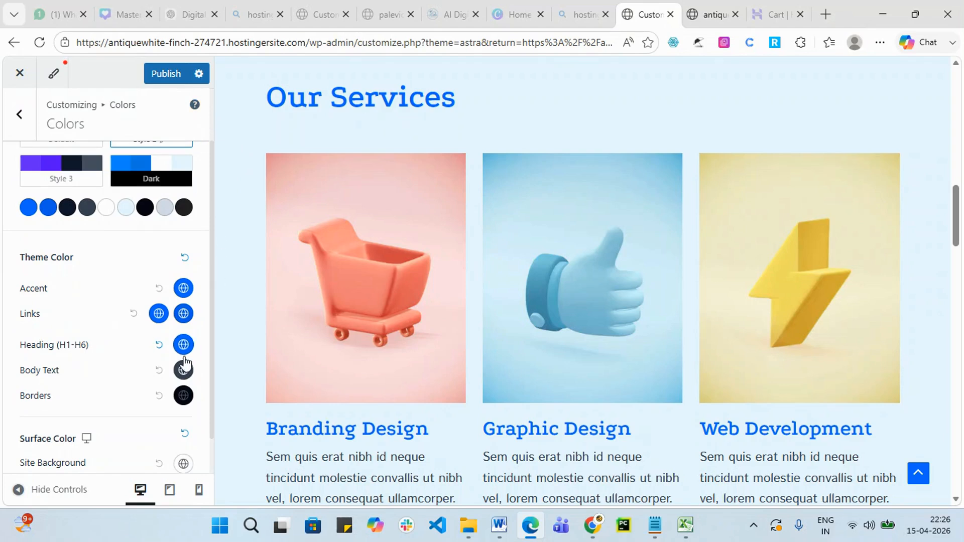
scroll(321, 335, down, 4)
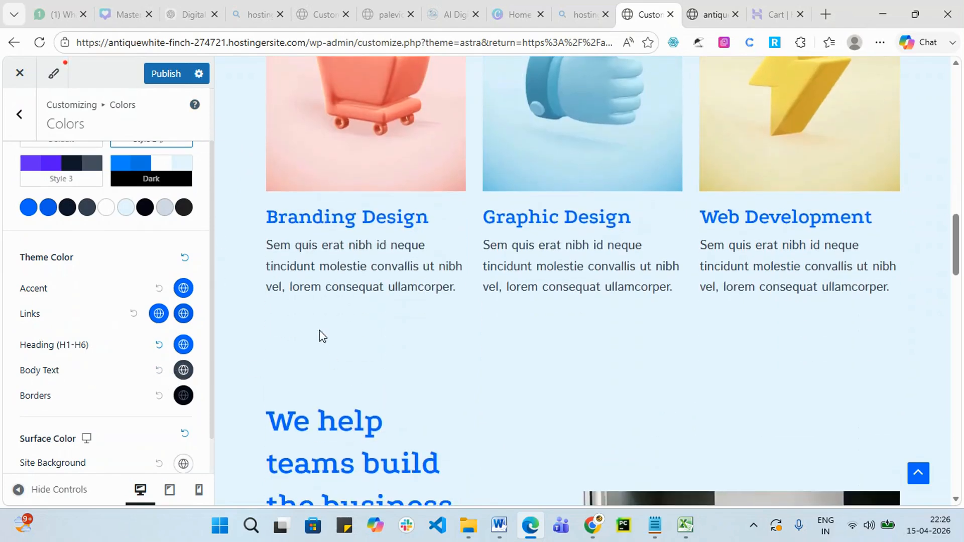
Shift the Body Text colour to dark green 1C7710 and check the green paragraphs.
click(183, 370)
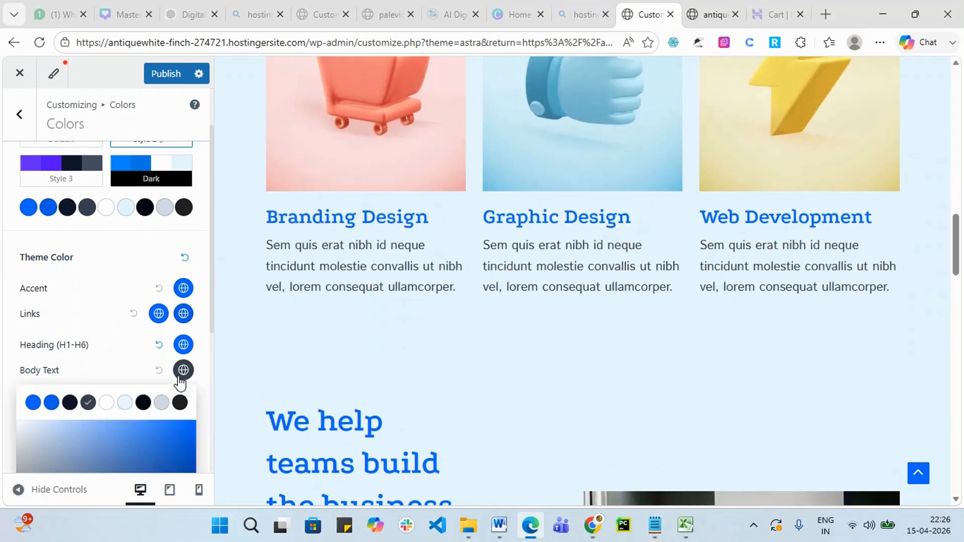
scroll(141, 410, down, 5)
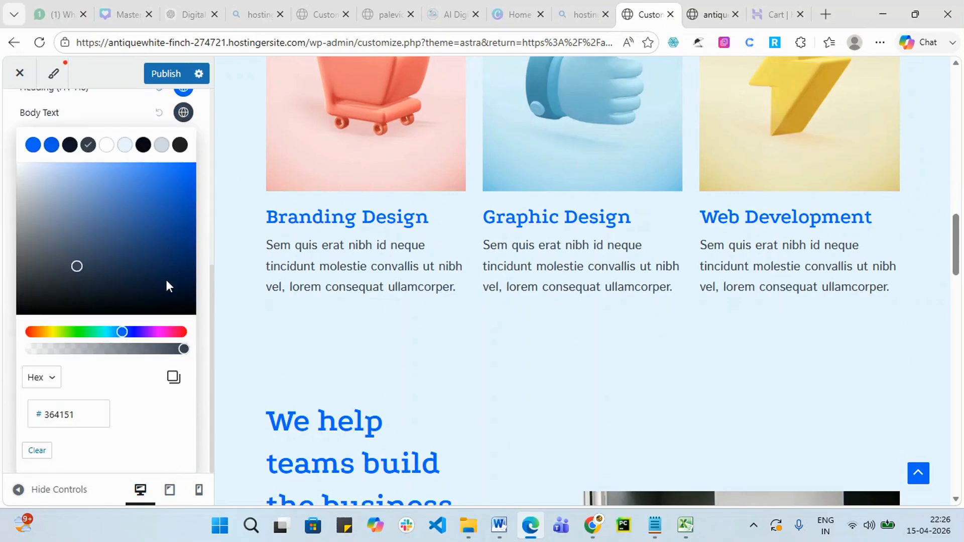
drag(122, 331, 77, 332)
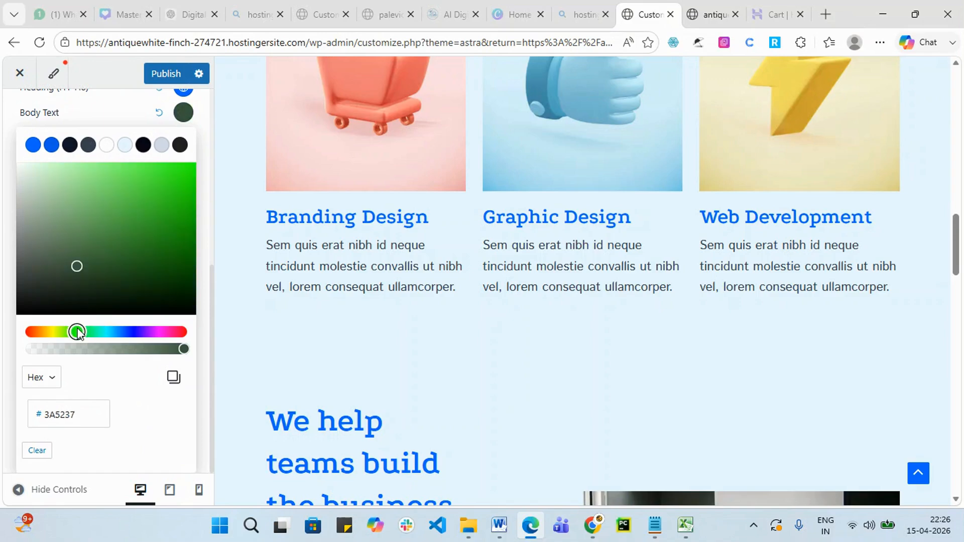
click(186, 177)
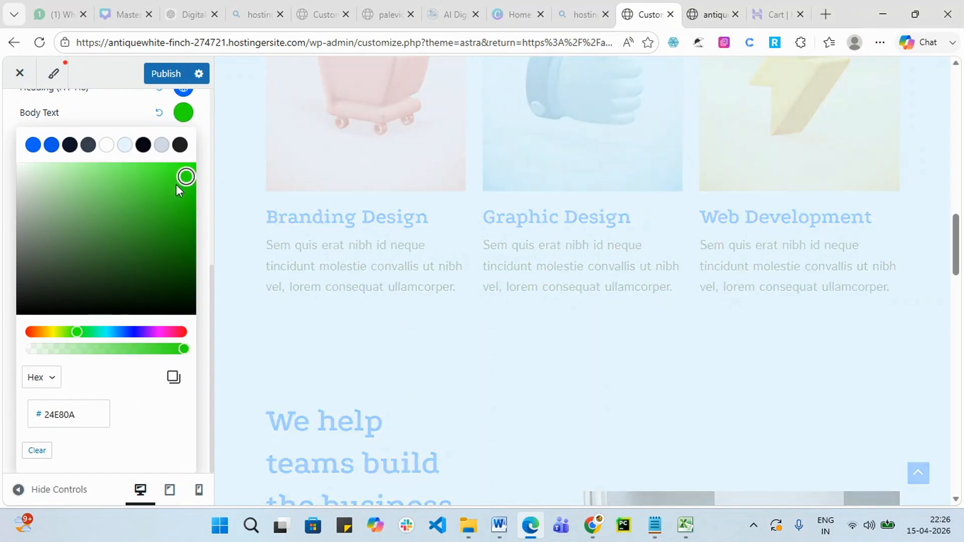
drag(269, 244, 452, 287)
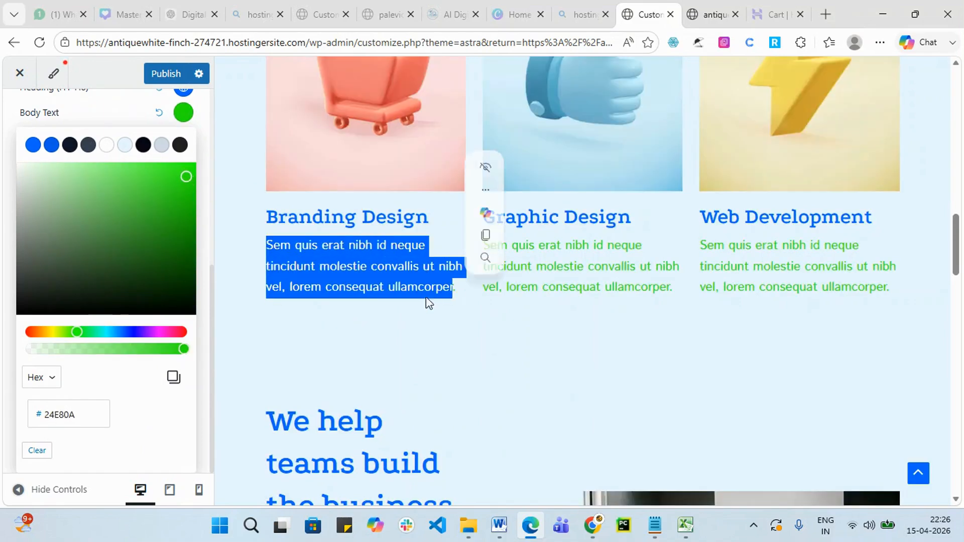
click(170, 245)
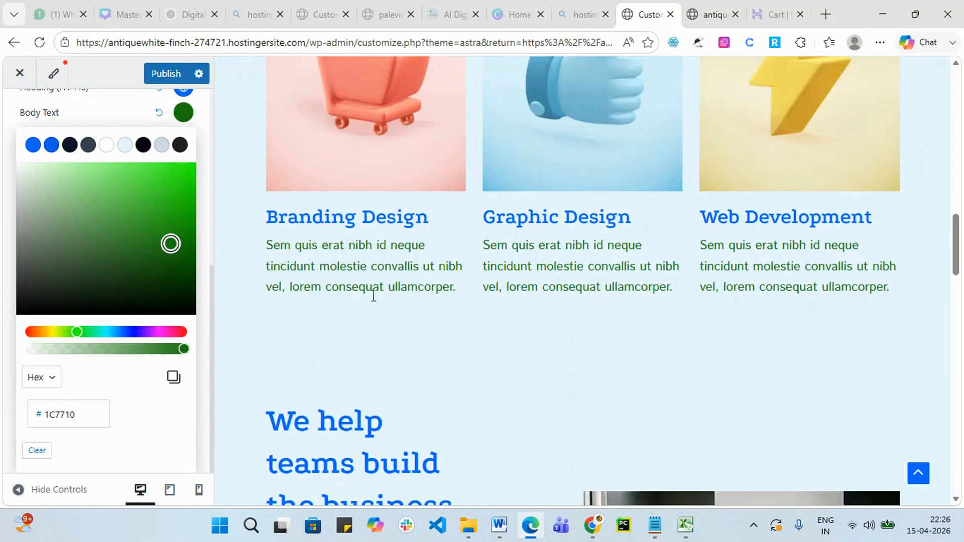
scroll(107, 177, up, 2)
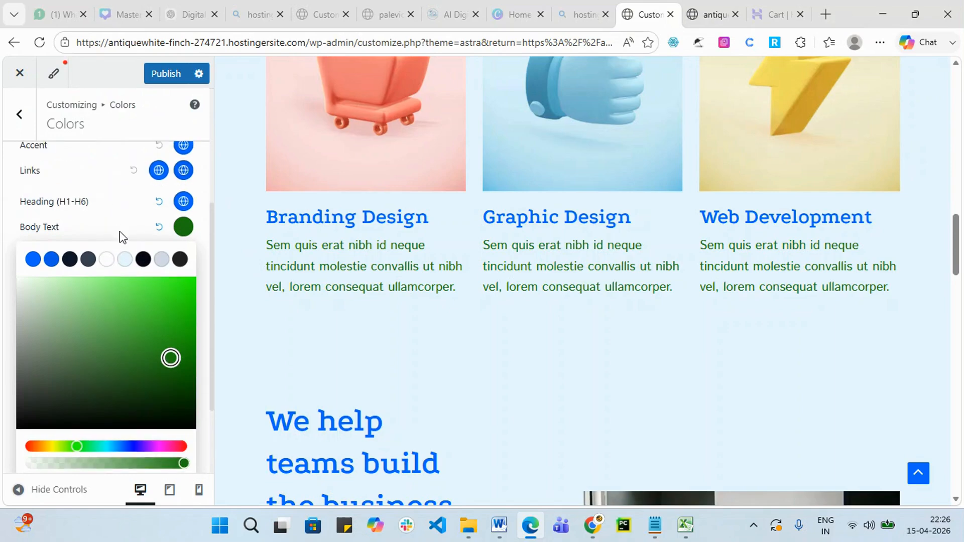
click(124, 222)
scroll(532, 298, down, 1)
scroll(532, 298, down, 10)
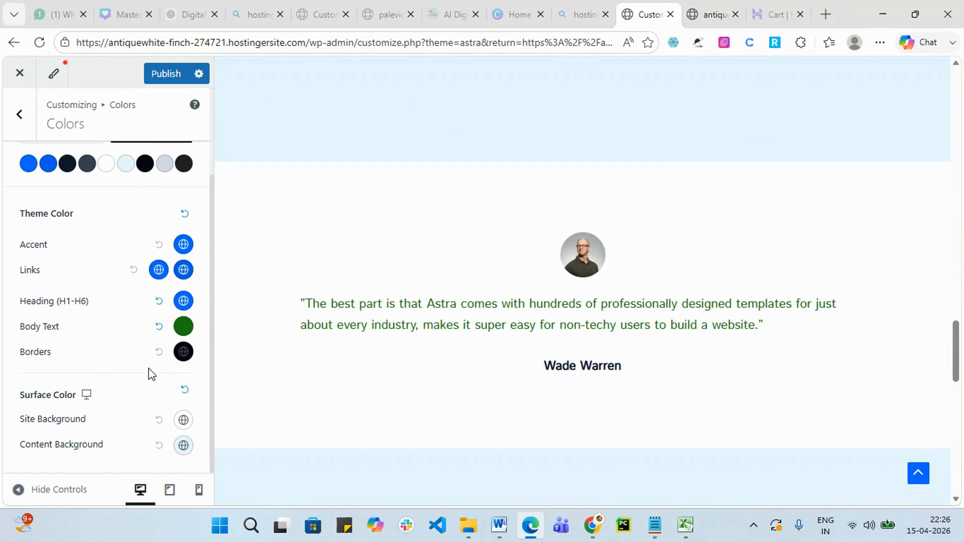
scroll(577, 337, up, 15)
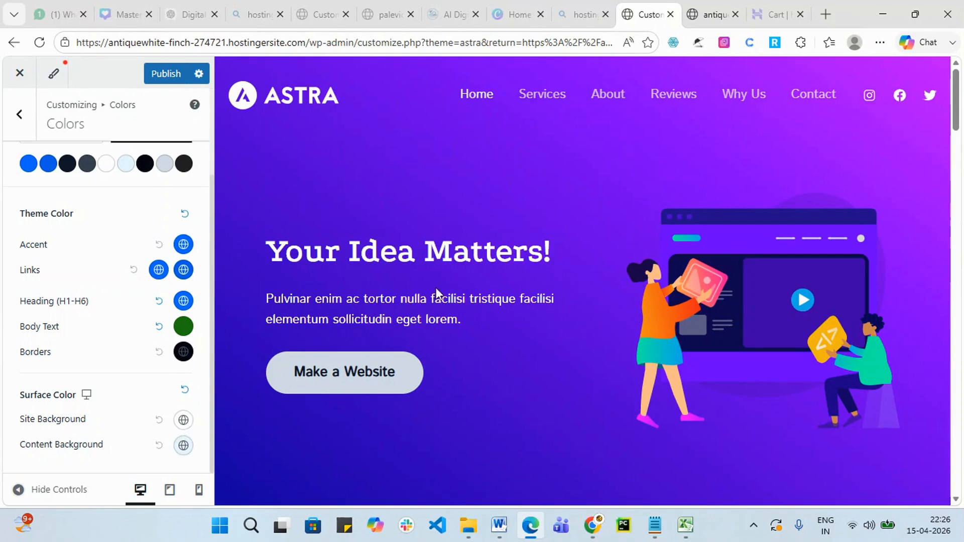
scroll(727, 214, down, 10)
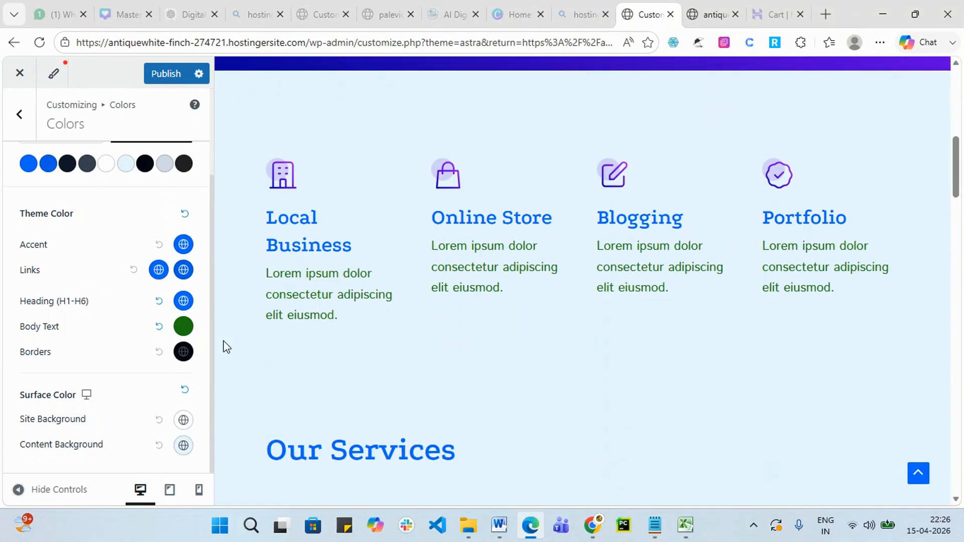
Set the Site Background colour to red and check the preview.
click(184, 420)
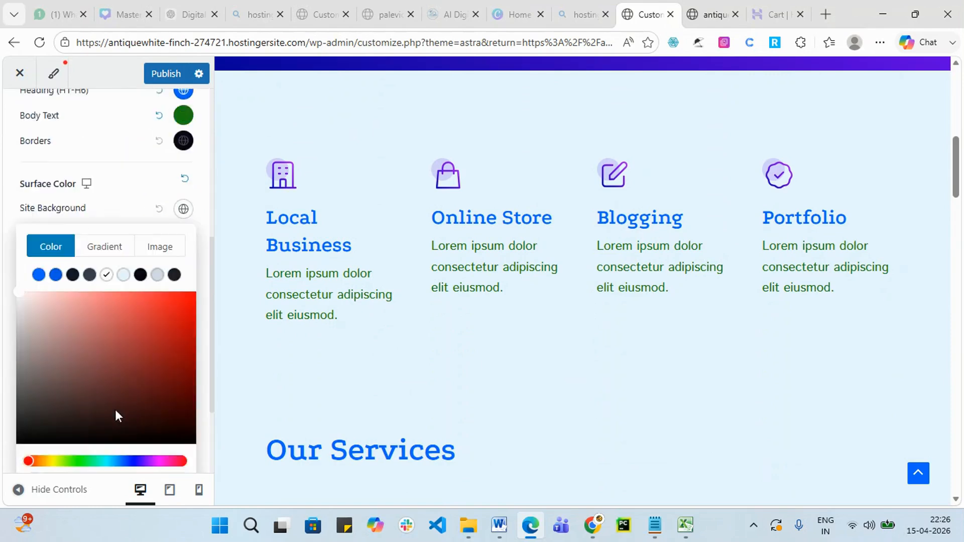
scroll(116, 416, down, 2)
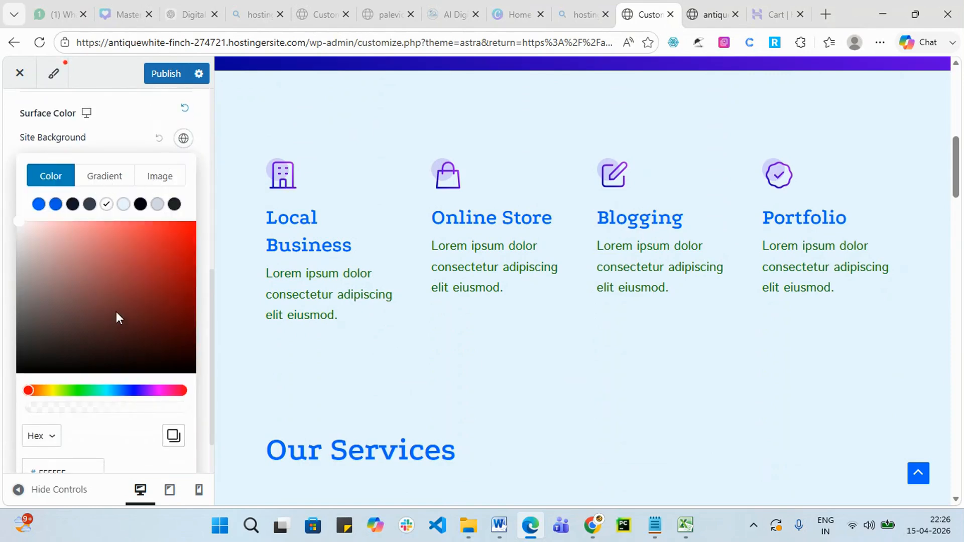
click(188, 241)
click(195, 149)
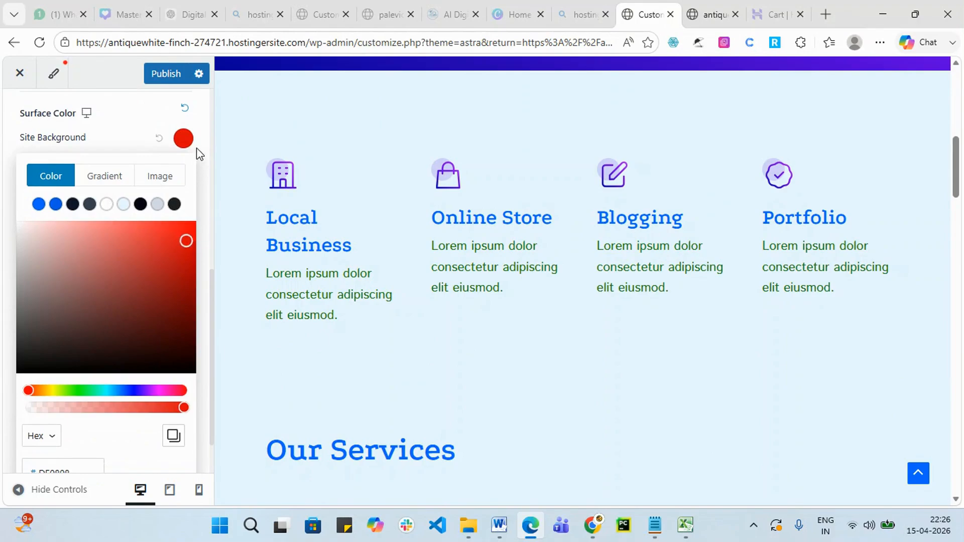
scroll(640, 411, down, 20)
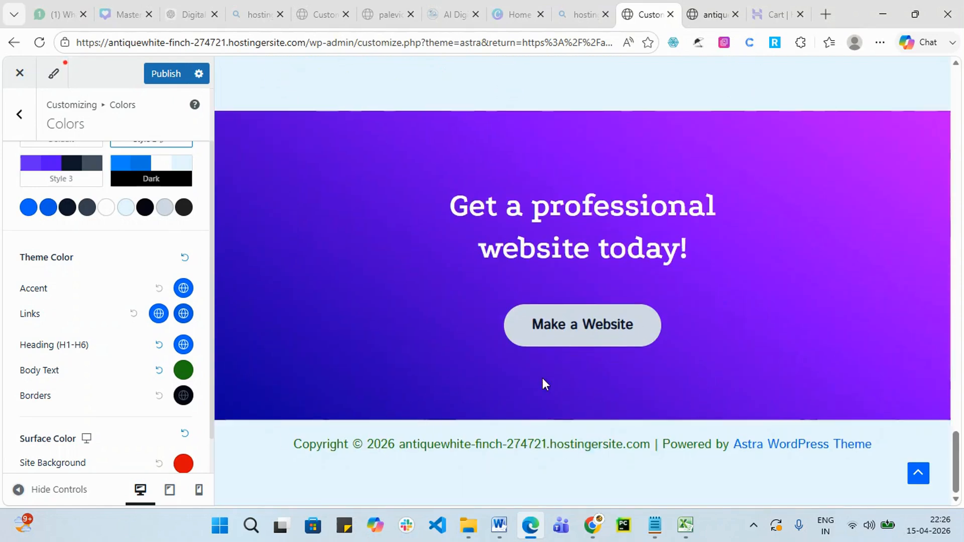
scroll(100, 379, down, 2)
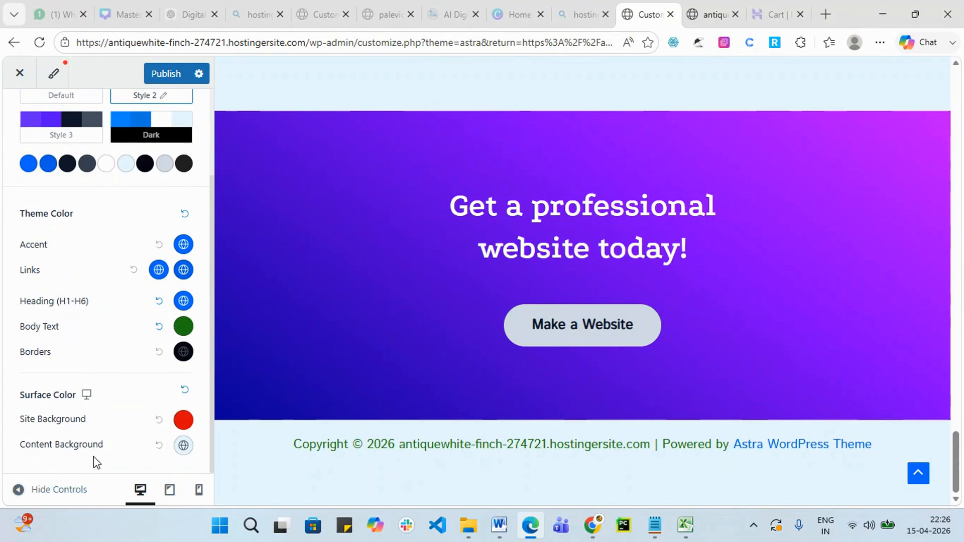
scroll(301, 459, up, 3)
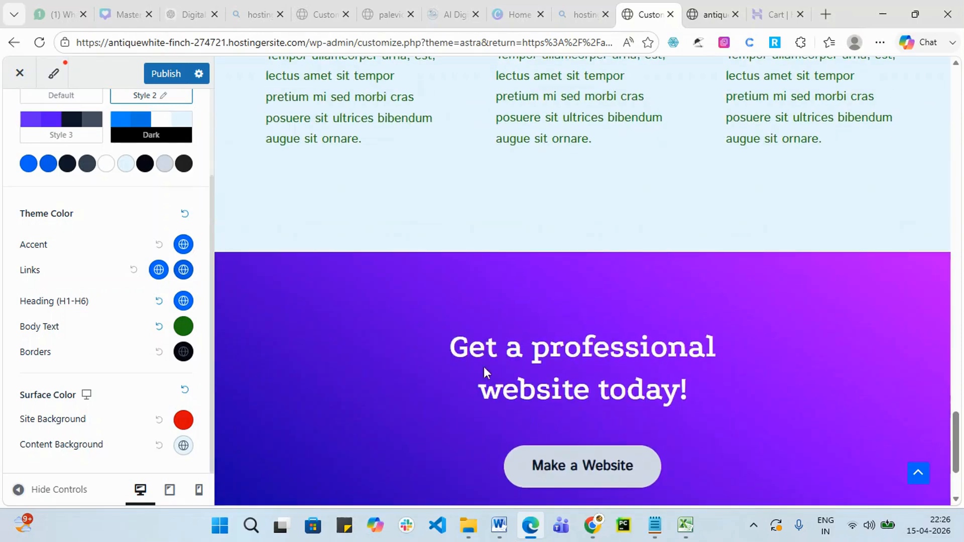
double_click(490, 354)
drag(508, 354, 803, 405)
scroll(427, 286, up, 5)
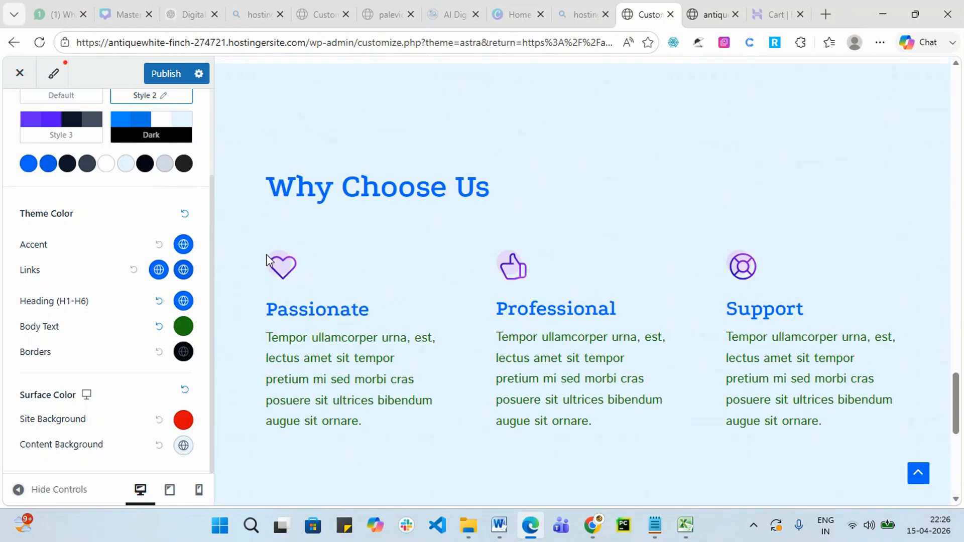
drag(266, 186, 954, 160)
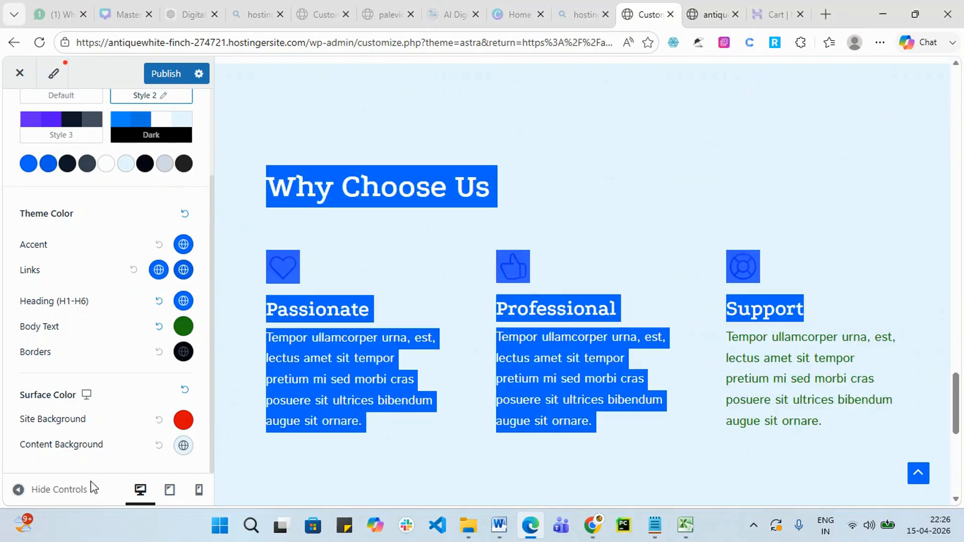
Try white and red for Content Background, then set it to black.
click(184, 450)
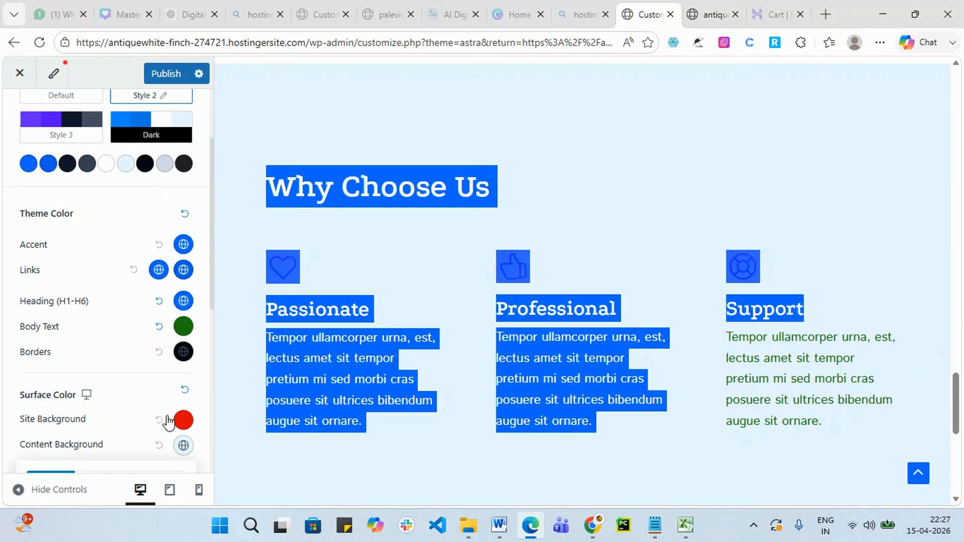
scroll(131, 427, down, 3)
scroll(100, 429, down, 3)
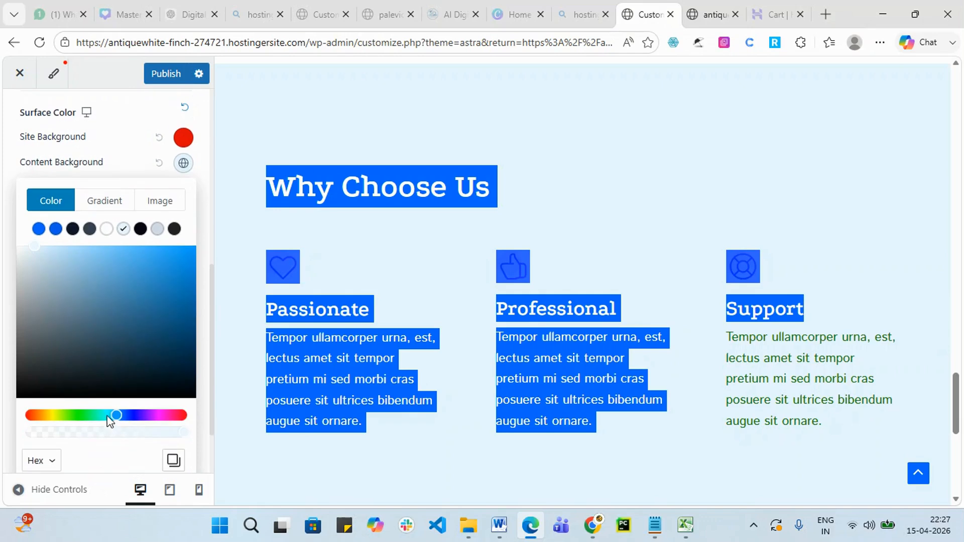
click(106, 229)
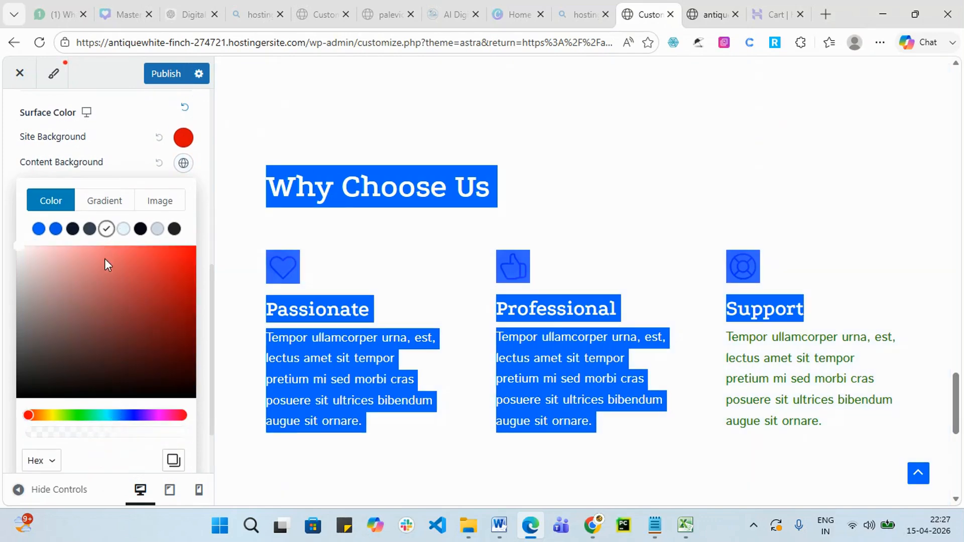
click(376, 268)
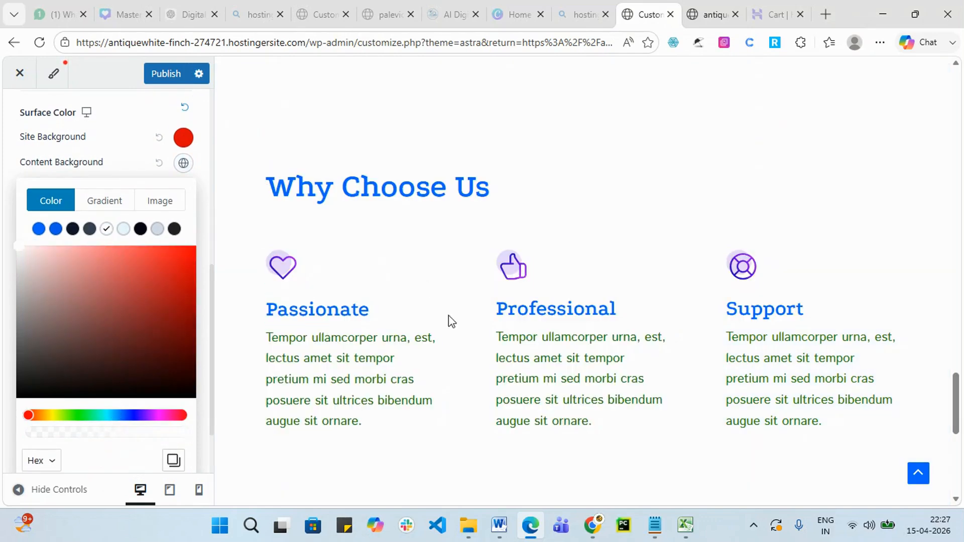
click(186, 261)
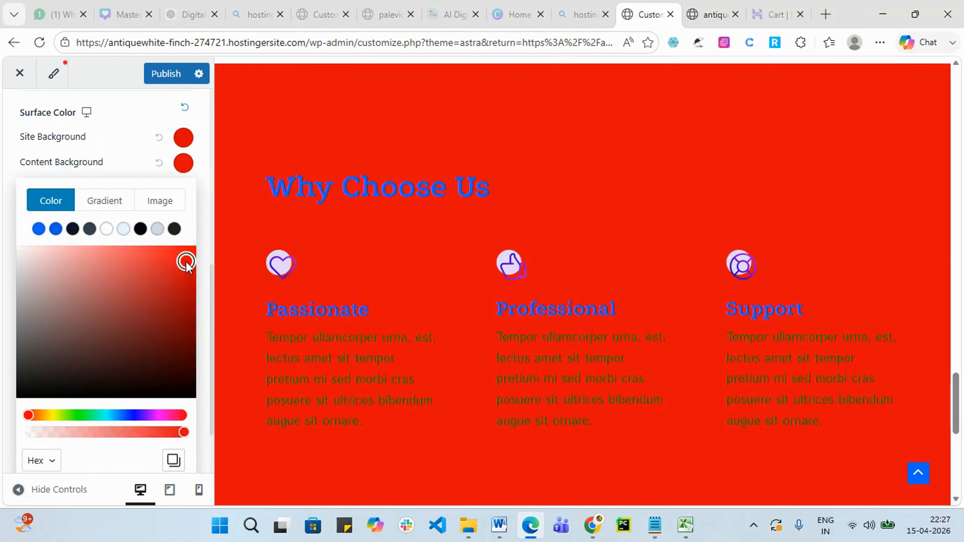
click(141, 229)
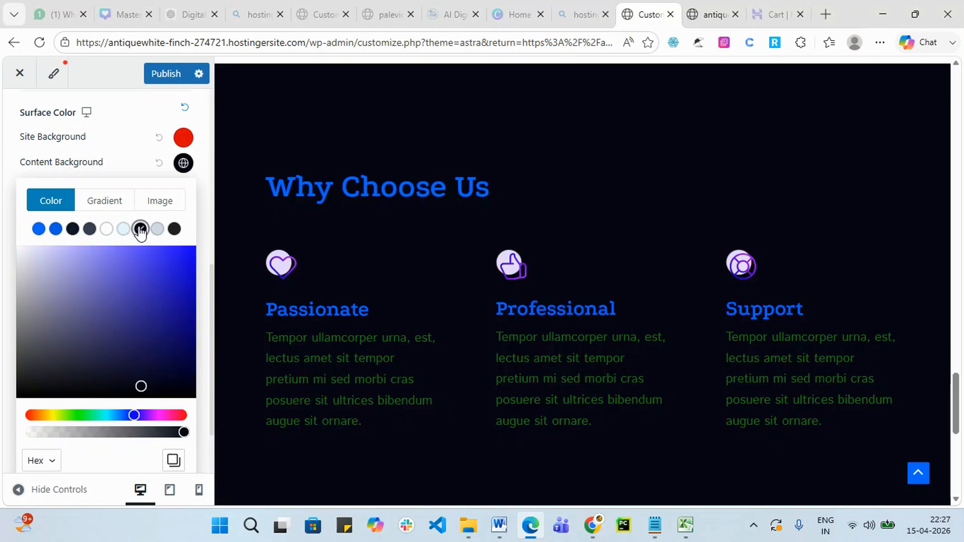
scroll(689, 318, up, 10)
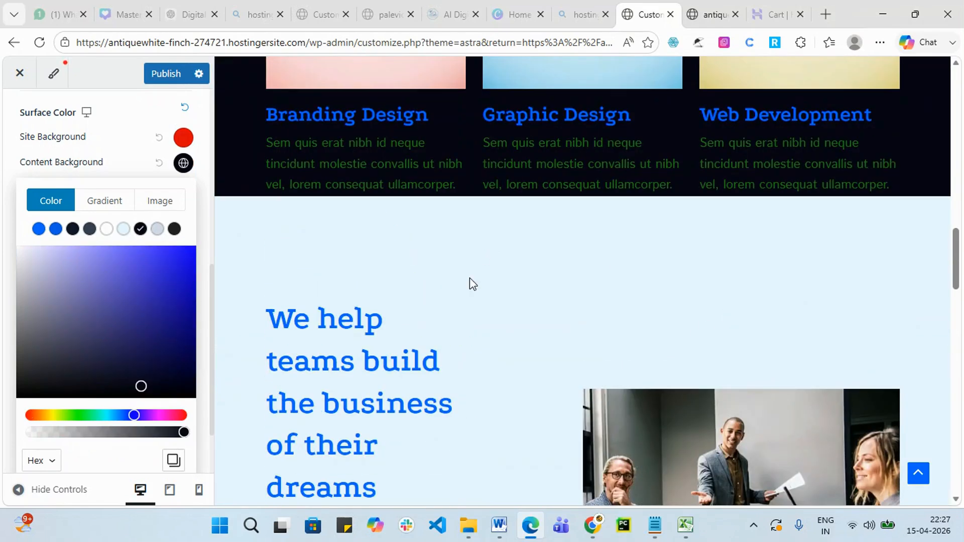
scroll(595, 366, up, 8)
scroll(390, 243, up, 7)
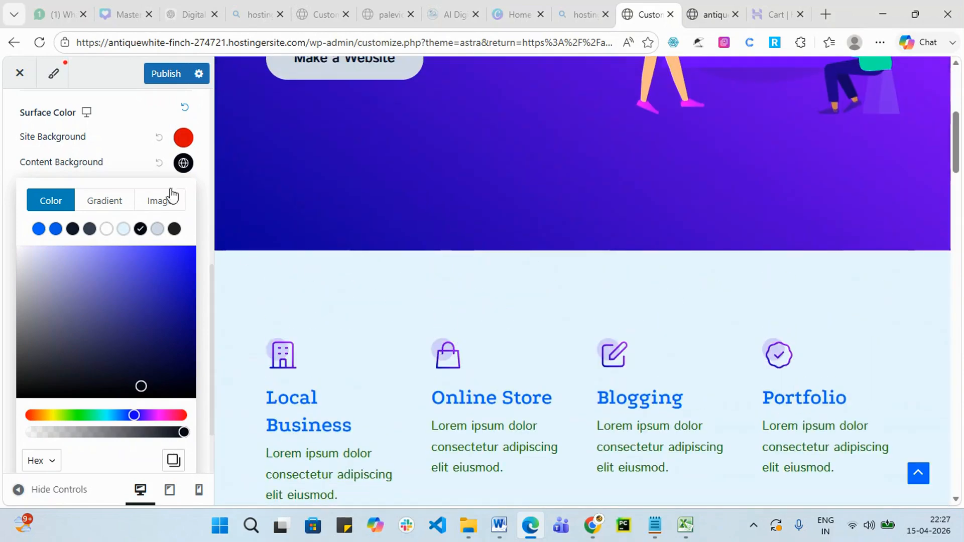
click(134, 149)
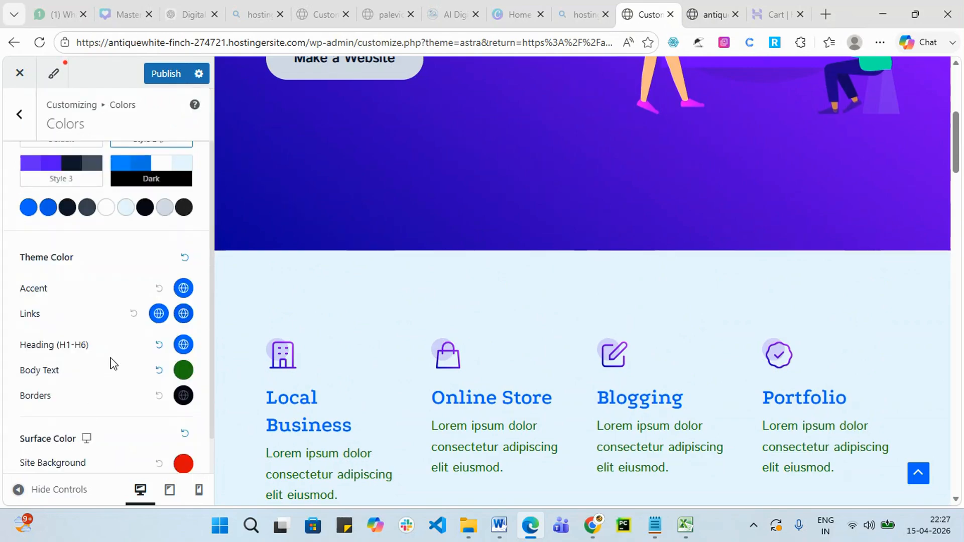
scroll(114, 363, down, 1)
scroll(824, 374, down, 10)
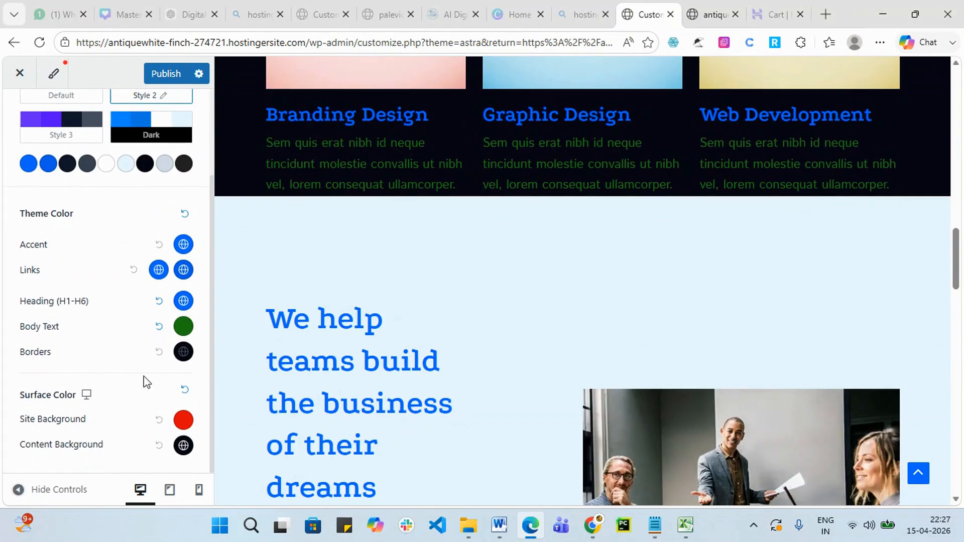
Switch the Content Background to its Image option.
click(185, 449)
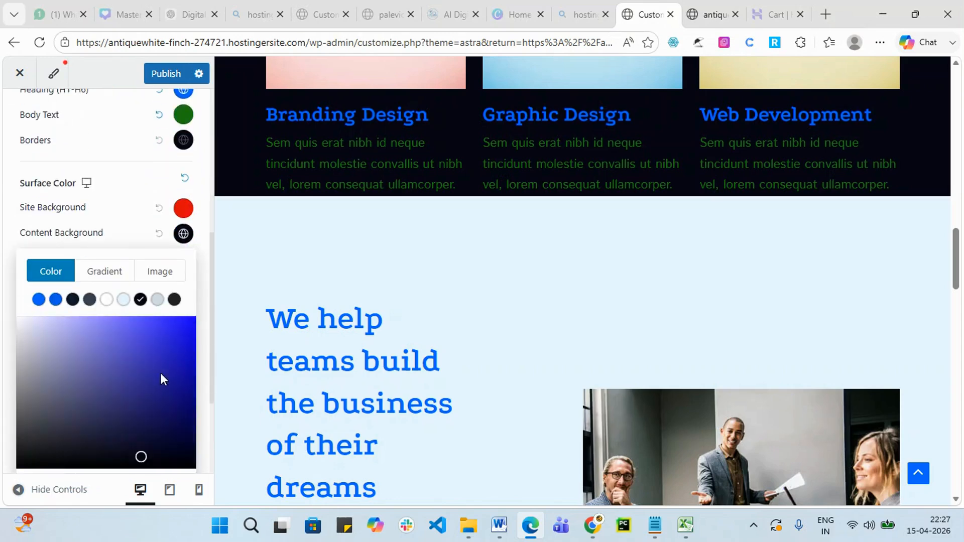
click(159, 282)
scroll(150, 301, down, 1)
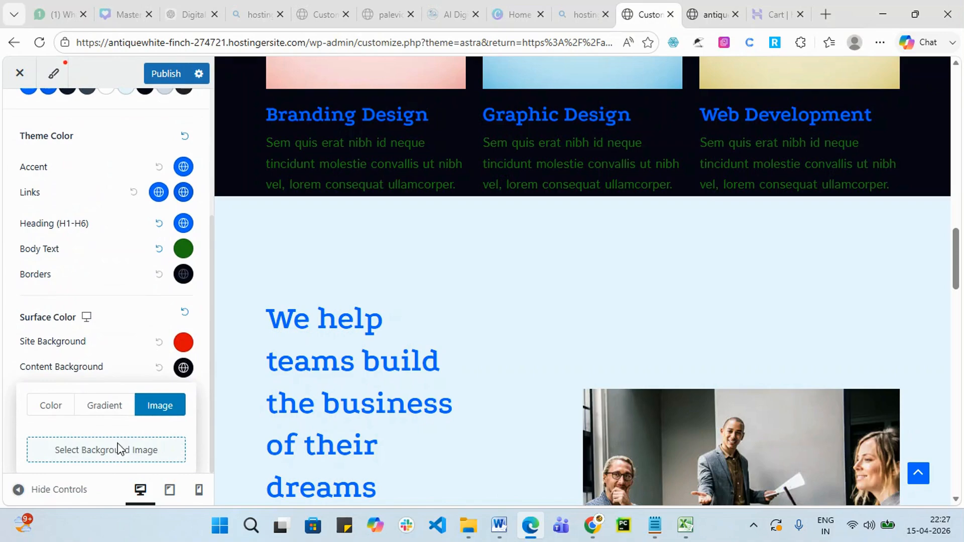
Upload the Futuristic digital marketing workspace image with alt text as content background.
click(121, 448)
click(459, 319)
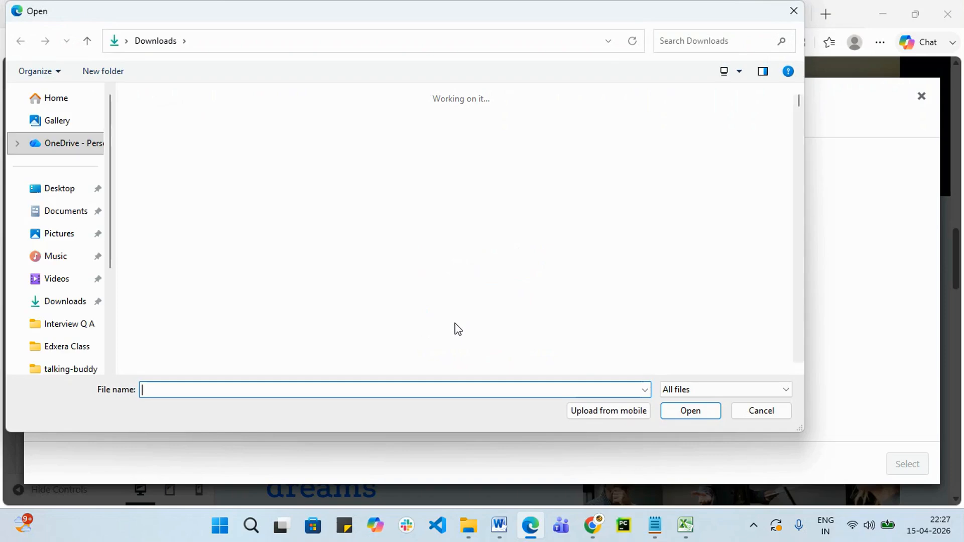
click(706, 274)
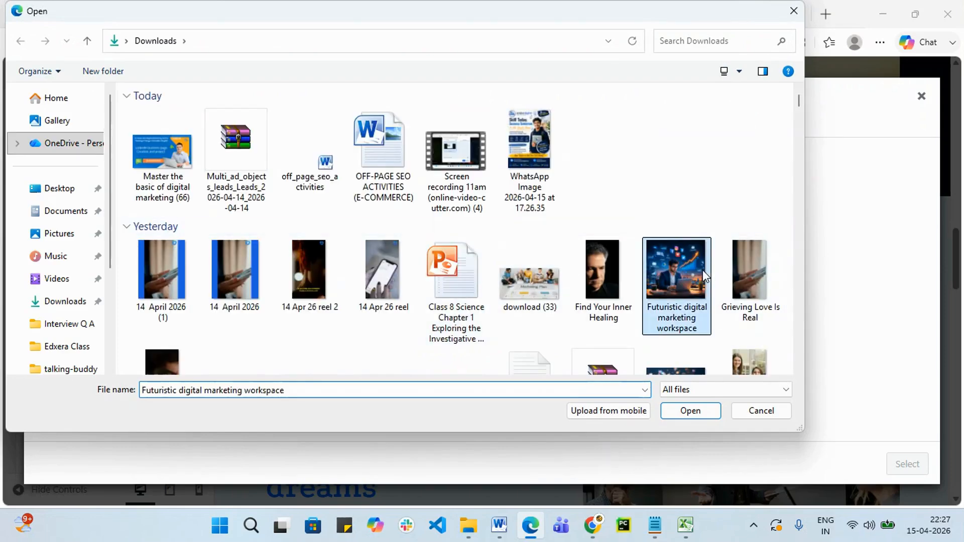
click(682, 416)
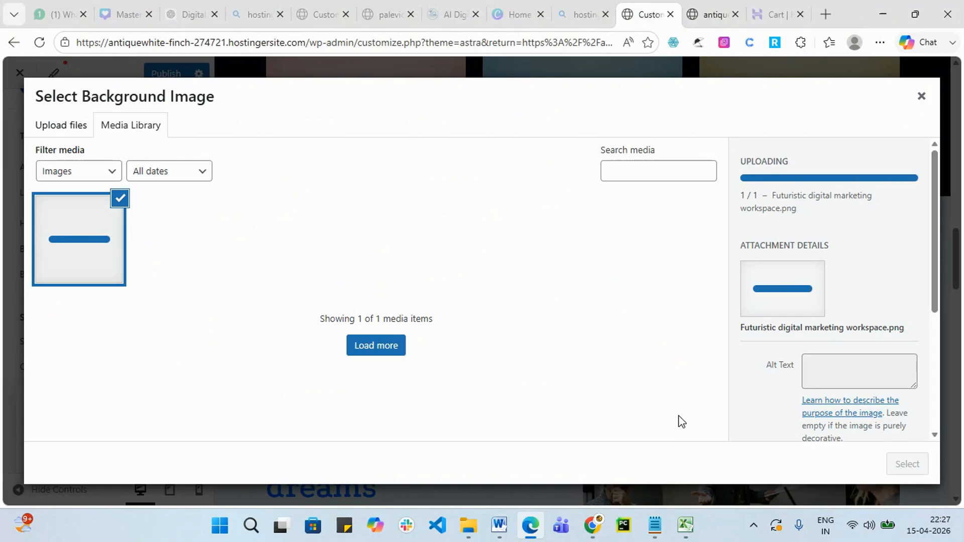
click(831, 370)
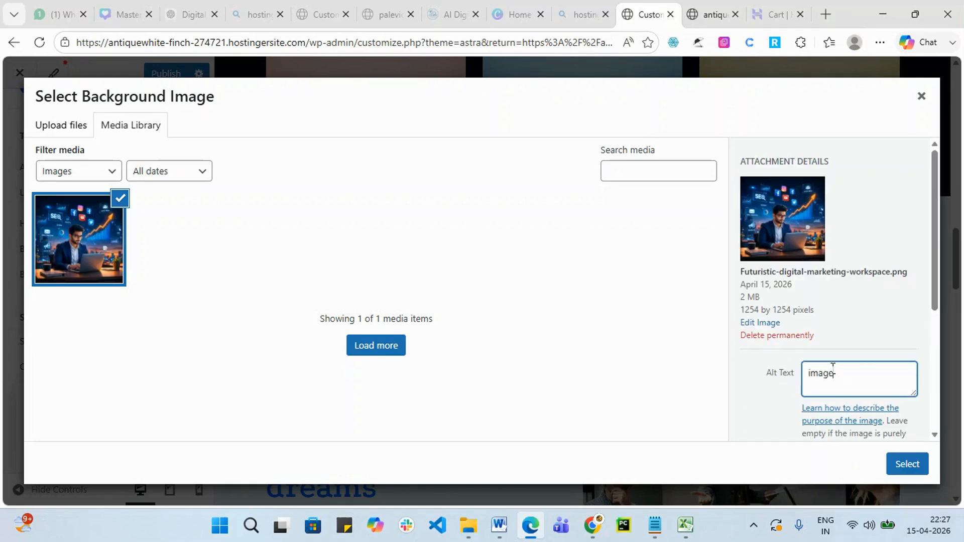
click(919, 467)
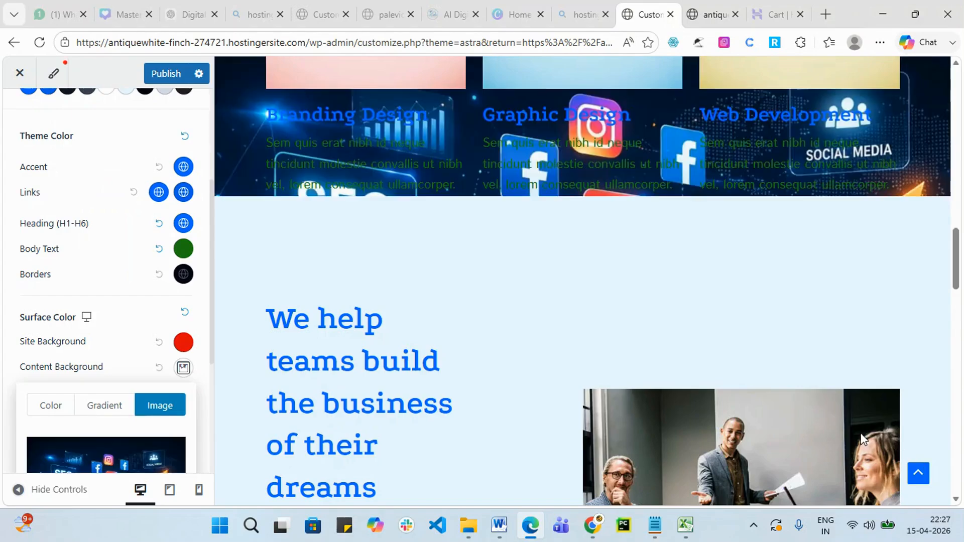
Review the background image in the preview, then remove it.
scroll(428, 241, up, 10)
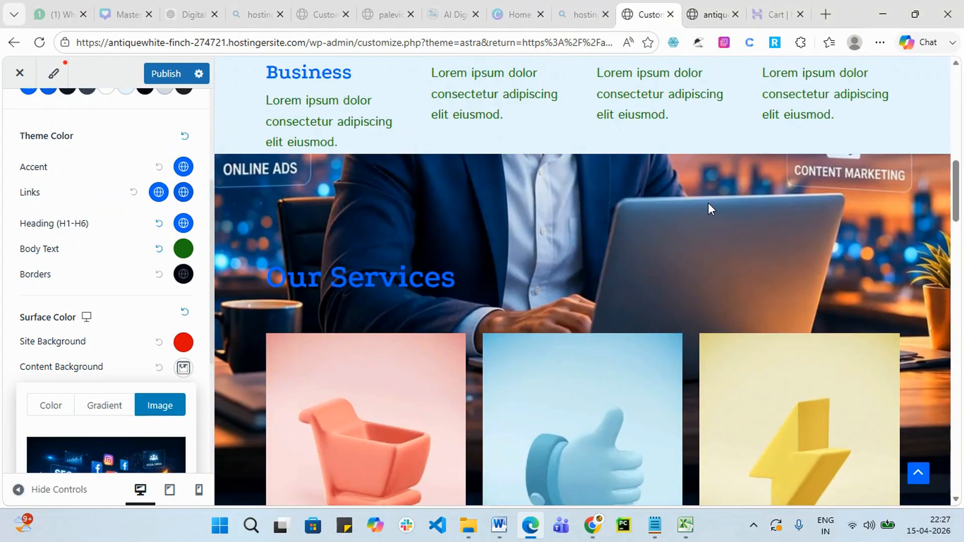
scroll(751, 334, down, 20)
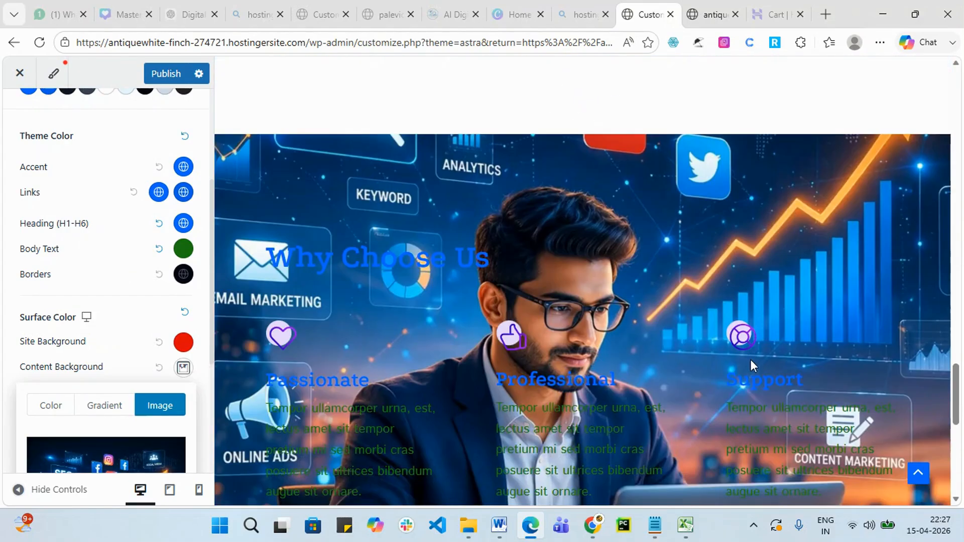
scroll(633, 355, down, 10)
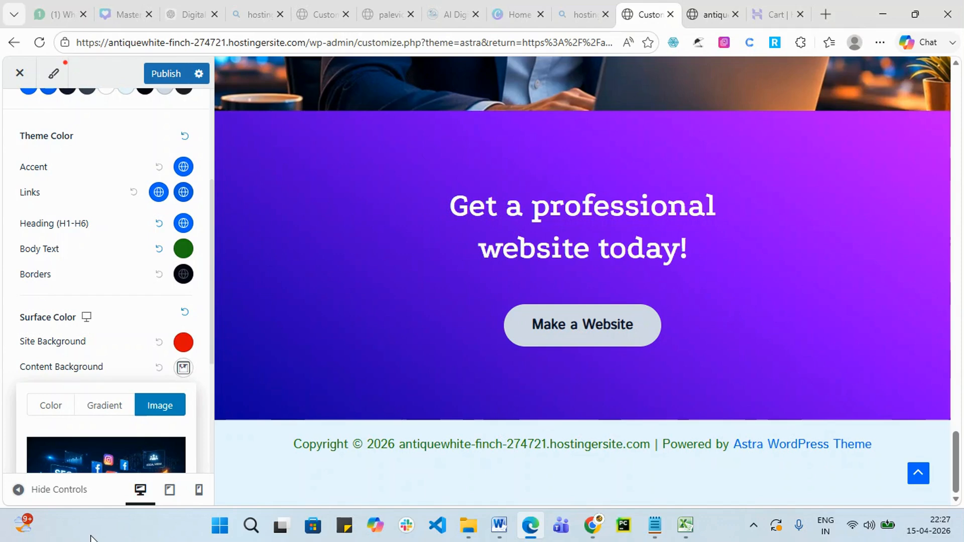
scroll(83, 357, down, 4)
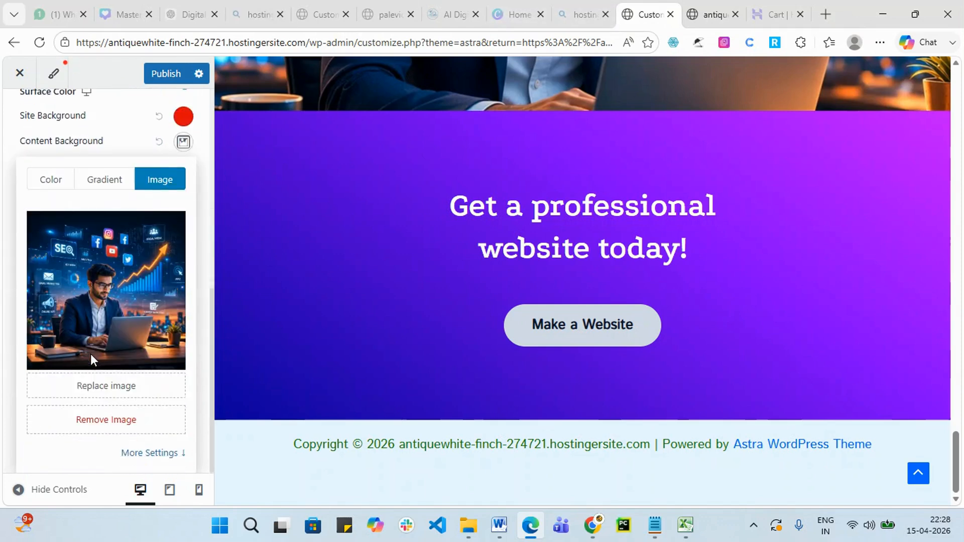
click(99, 426)
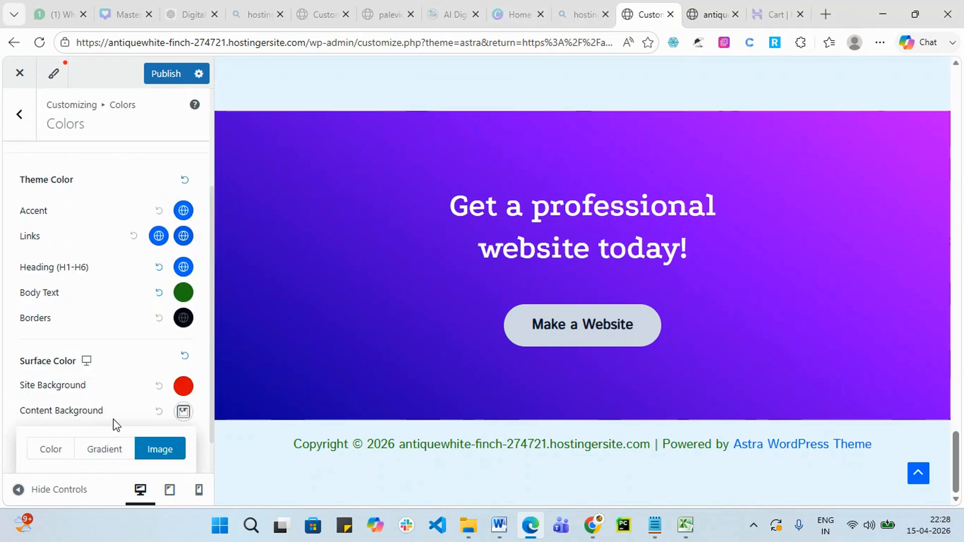
scroll(103, 378, down, 1)
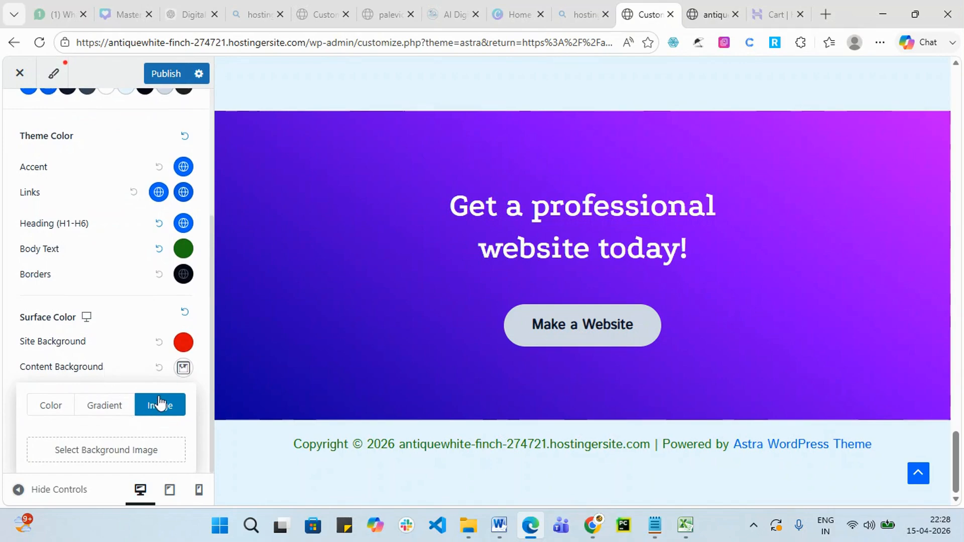
Reapply the workspace picture, inspect its extra settings, then remove the image again.
click(122, 450)
click(110, 248)
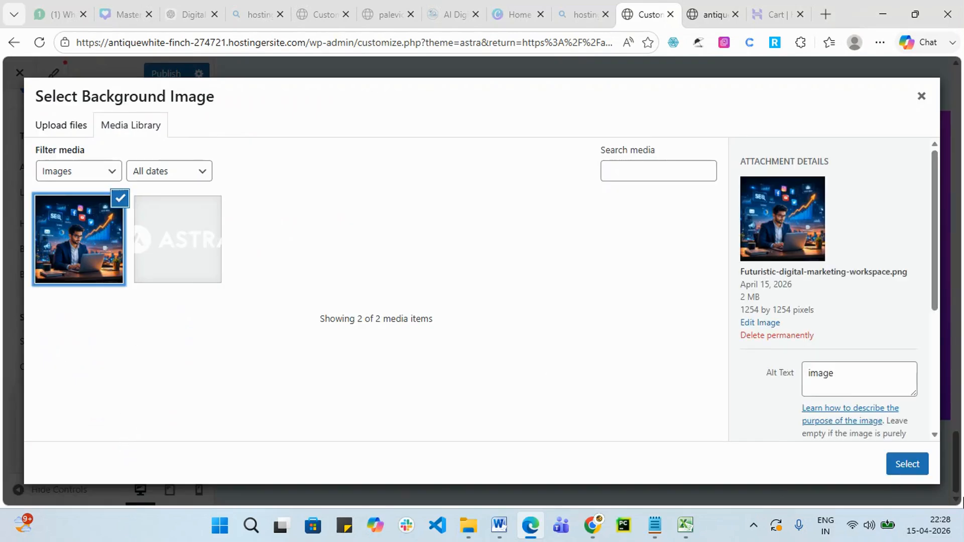
click(908, 463)
scroll(143, 393, down, 1)
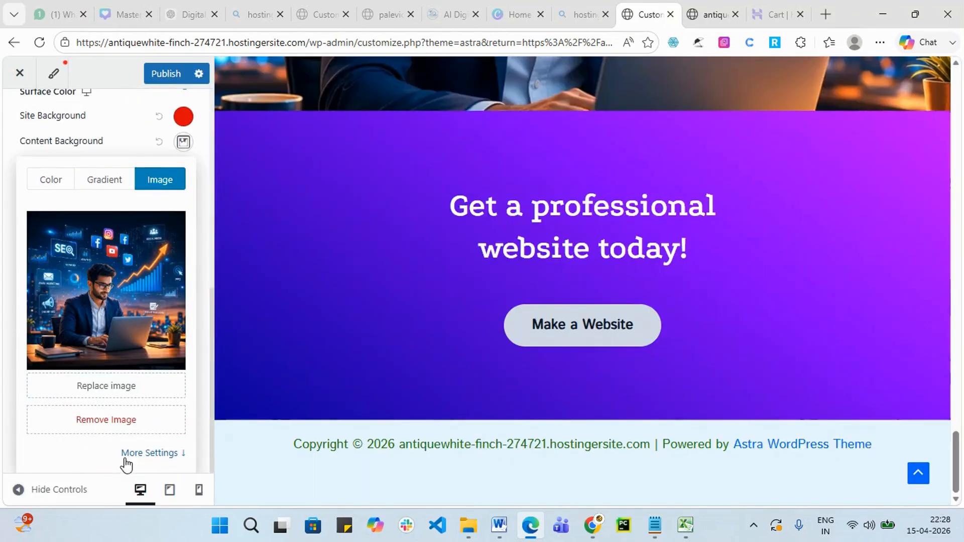
click(145, 456)
scroll(161, 376, down, 5)
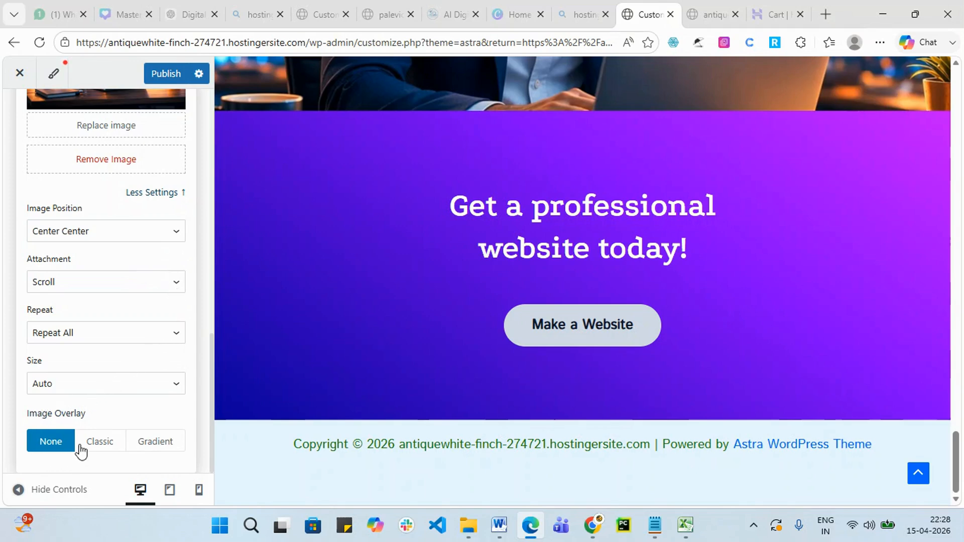
scroll(103, 400, up, 10)
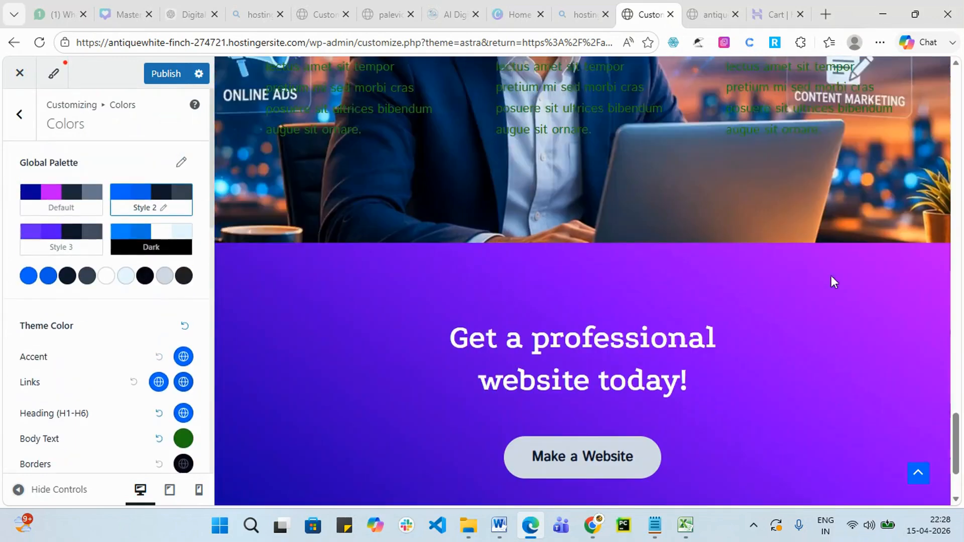
scroll(107, 262, down, 8)
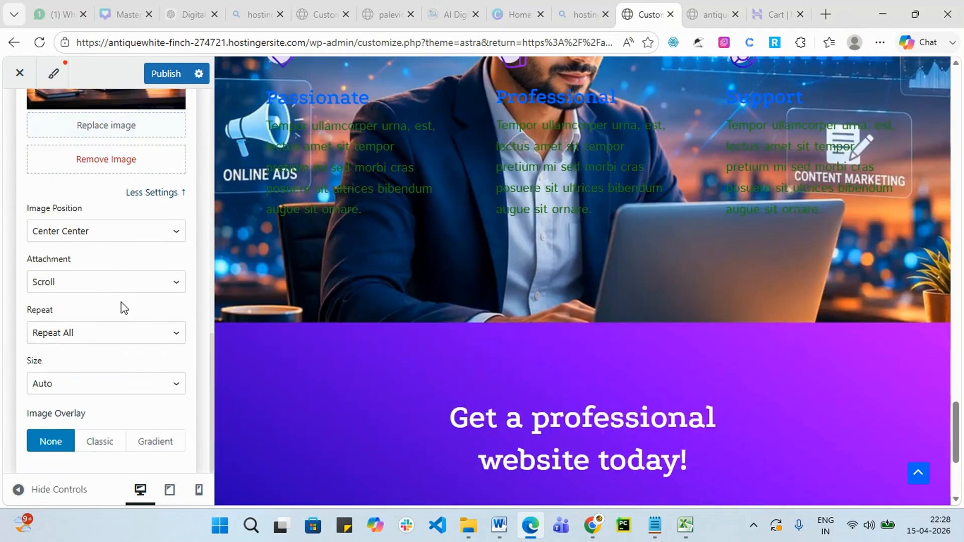
scroll(122, 303, up, 3)
click(103, 414)
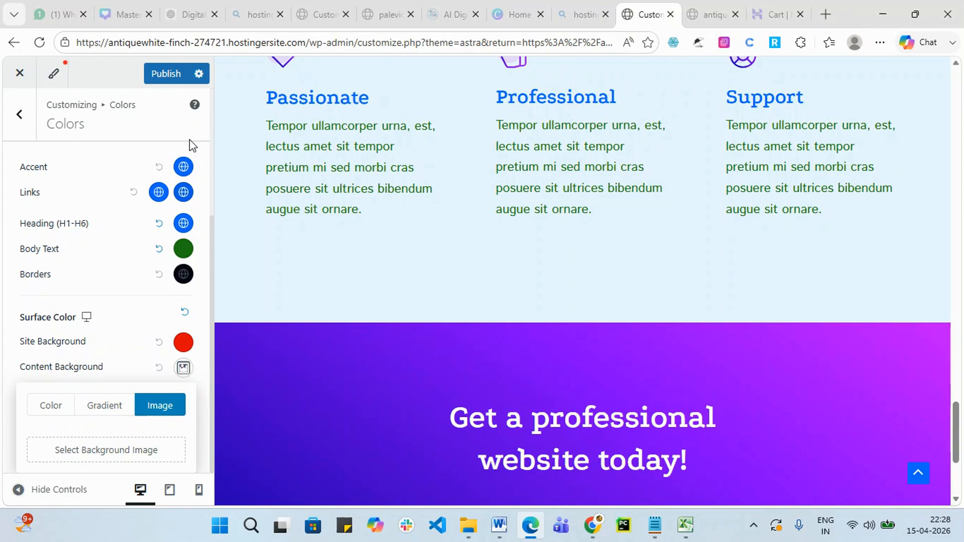
Publish the colour edits and go back from Colors to the Global panel.
click(166, 74)
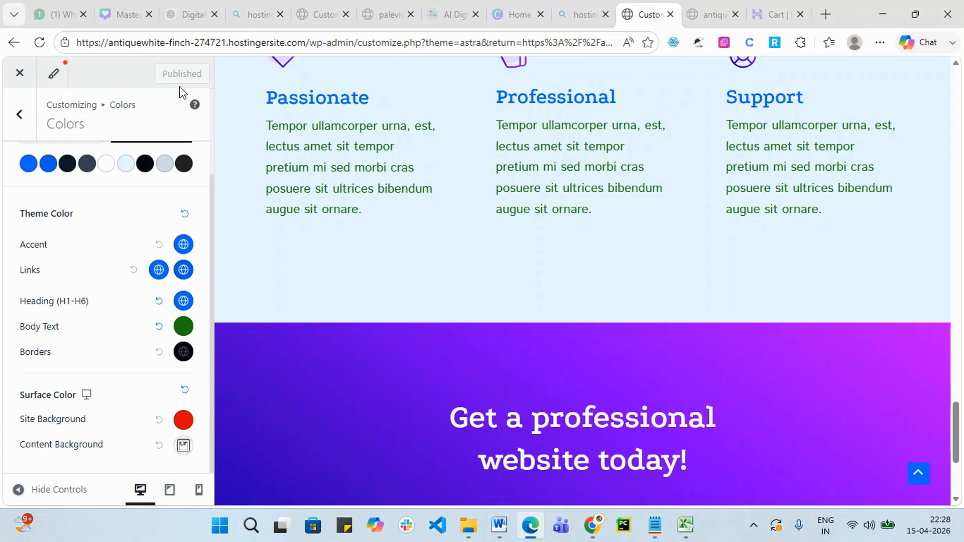
scroll(221, 304, up, 3)
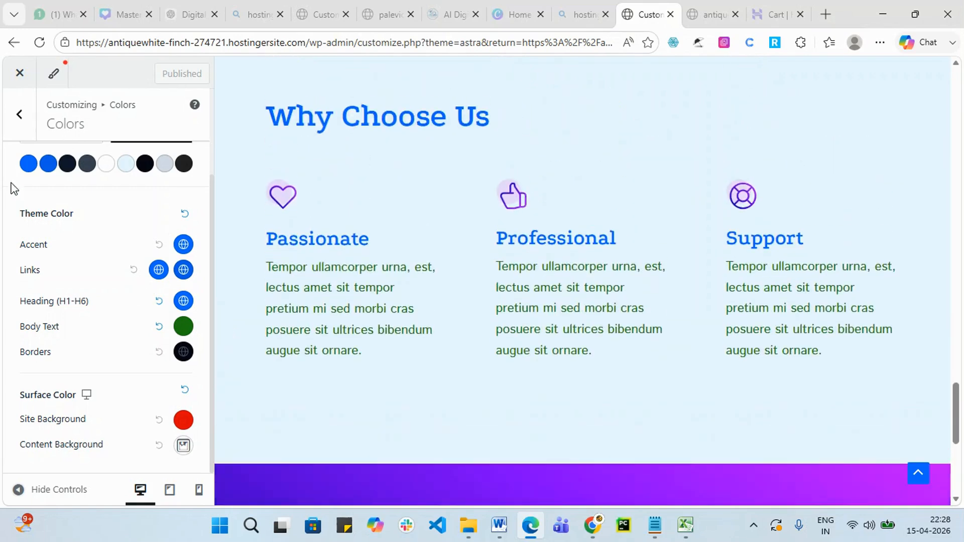
click(18, 121)
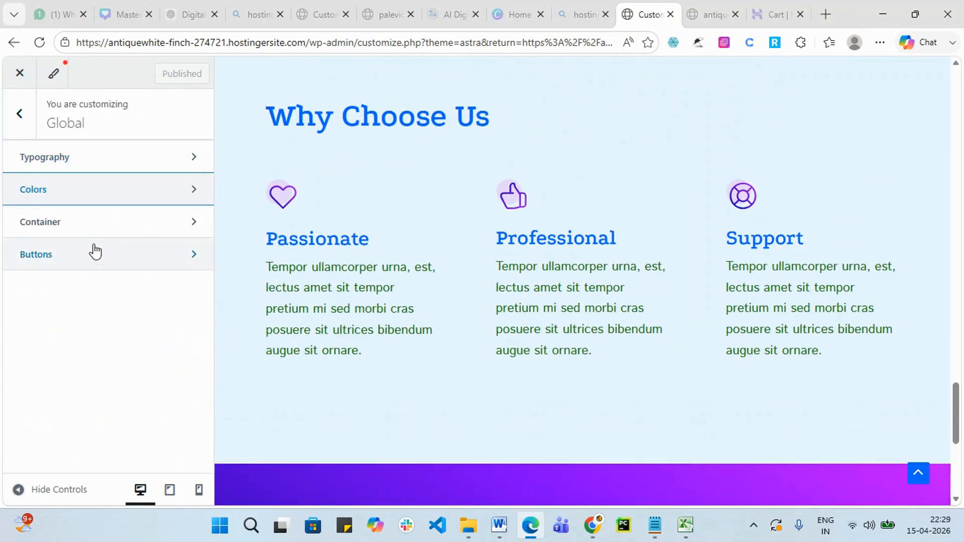
Try the container layouts, including full-width, and settle on Normal.
click(108, 226)
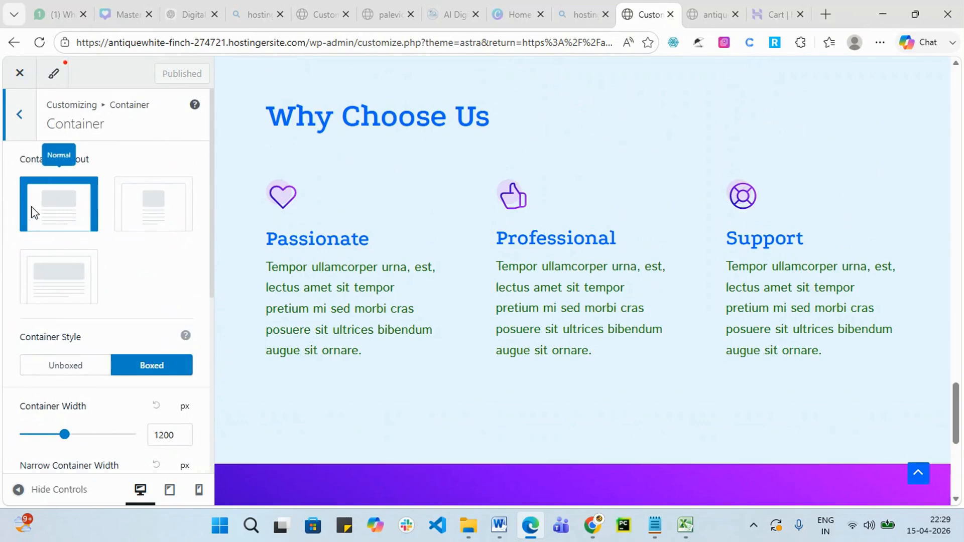
click(146, 211)
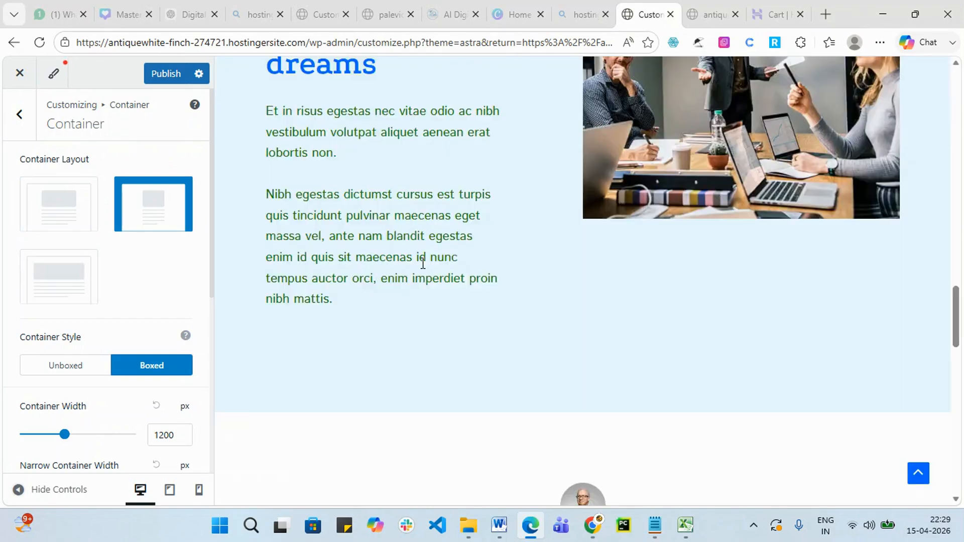
scroll(424, 266, up, 10)
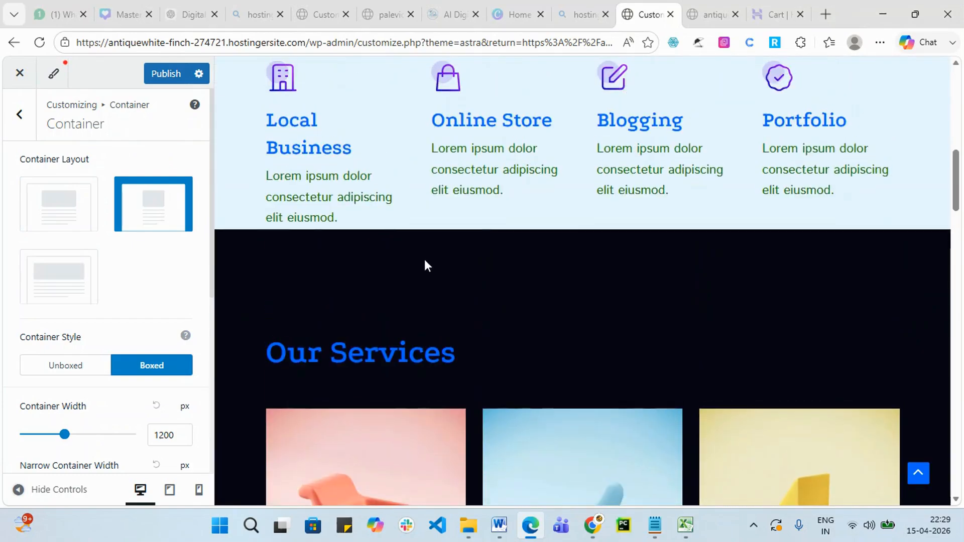
scroll(425, 266, up, 5)
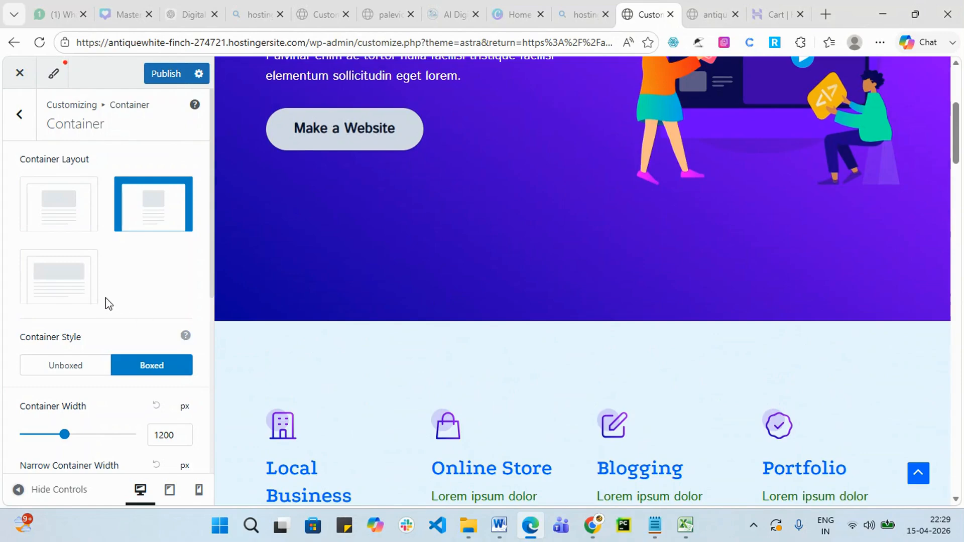
click(56, 289)
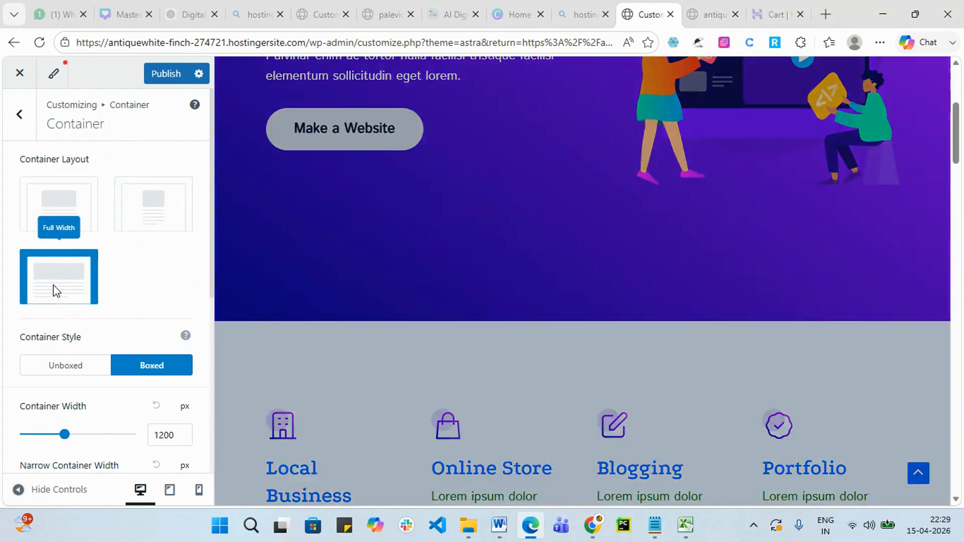
scroll(514, 332, down, 10)
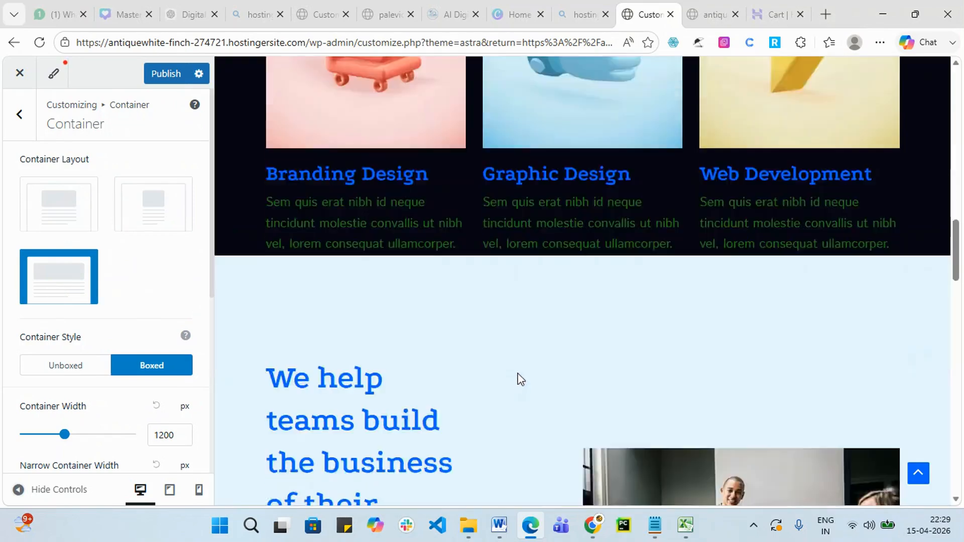
scroll(520, 379, down, 6)
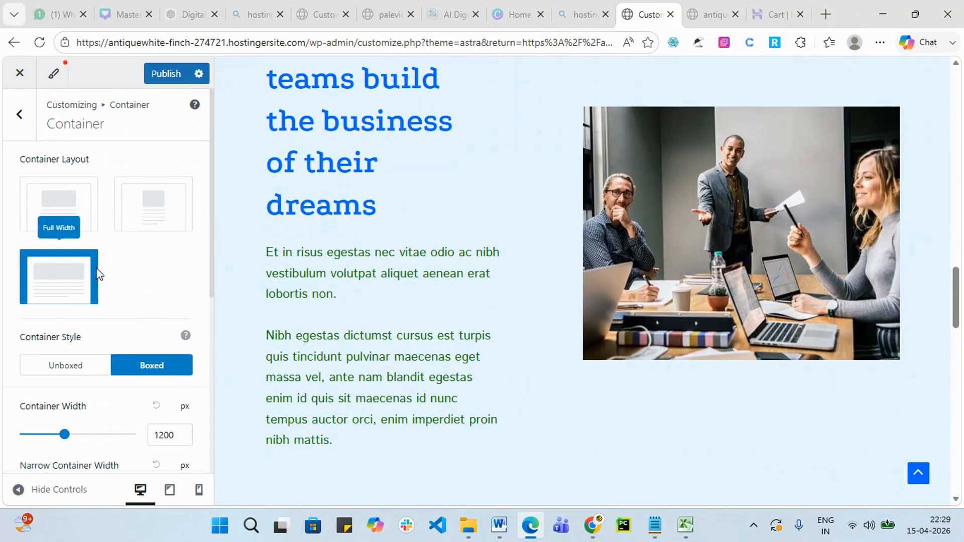
click(73, 226)
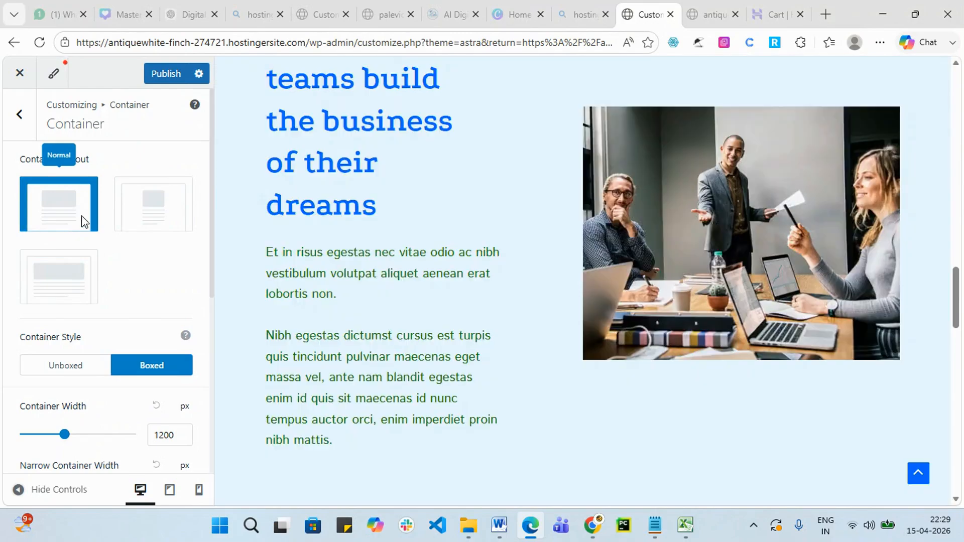
Set Container Width to 1294 px and publish.
scroll(216, 348, down, 7)
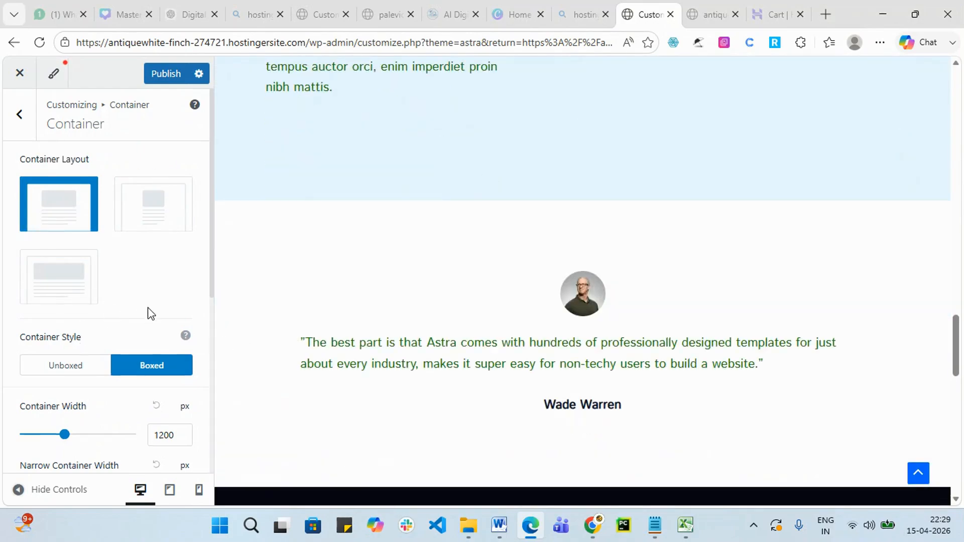
scroll(133, 351, down, 1)
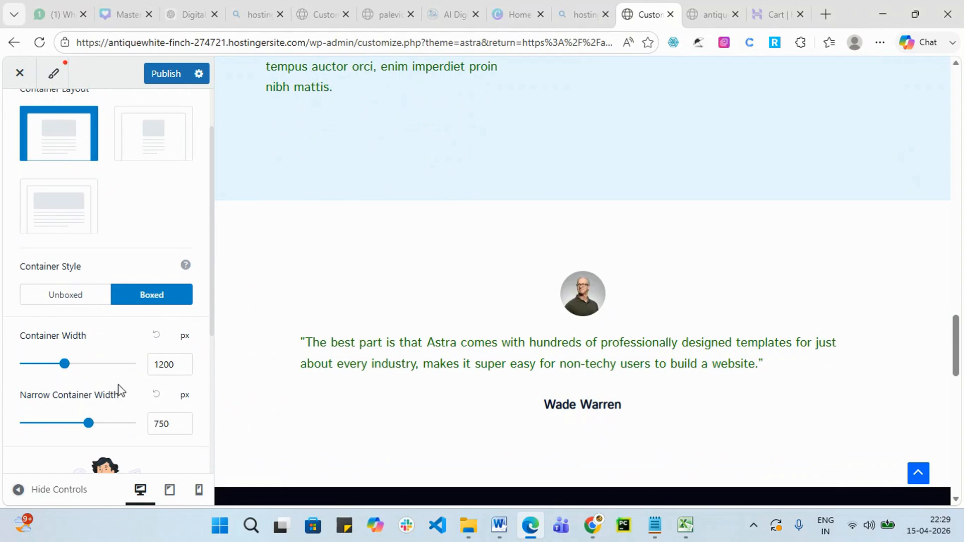
scroll(103, 327, down, 1)
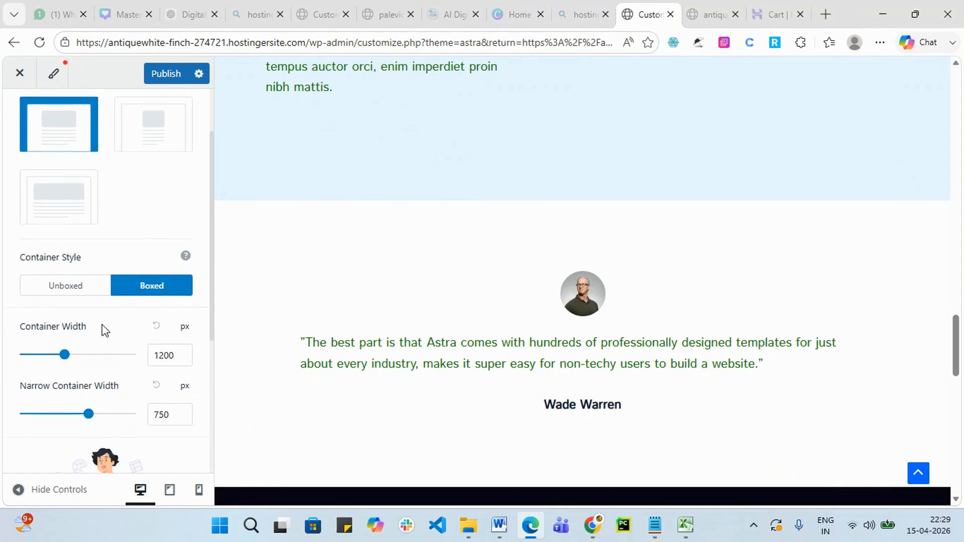
drag(64, 293, 98, 304)
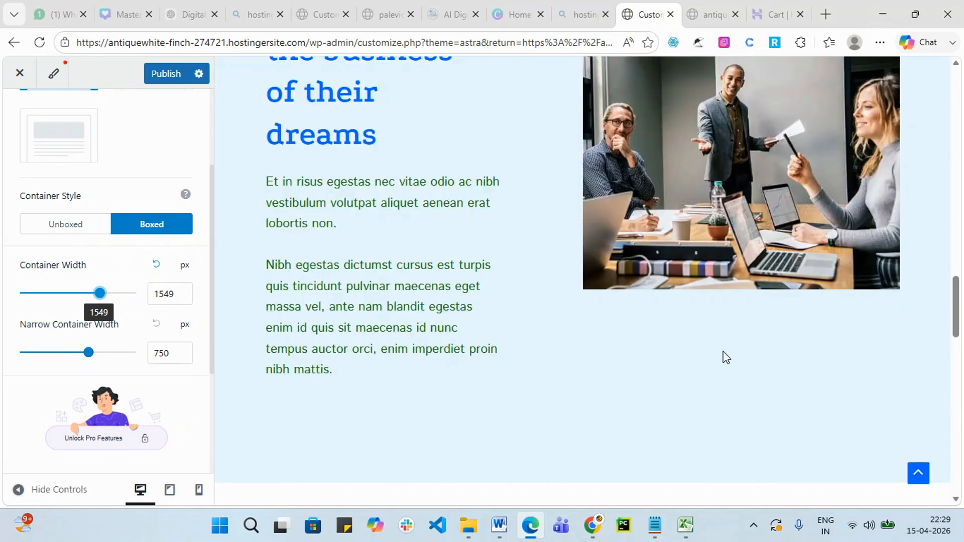
scroll(407, 295, up, 20)
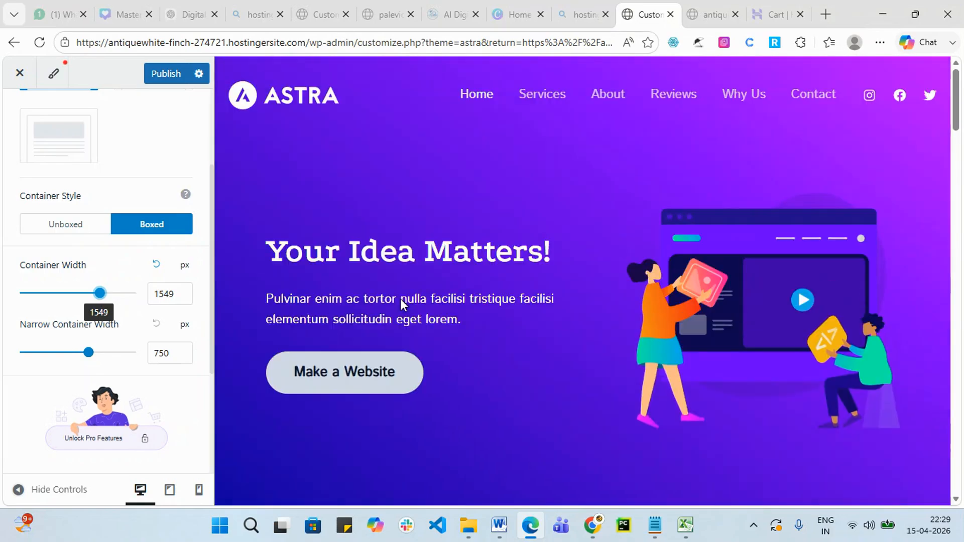
click(99, 297)
drag(99, 298, 75, 296)
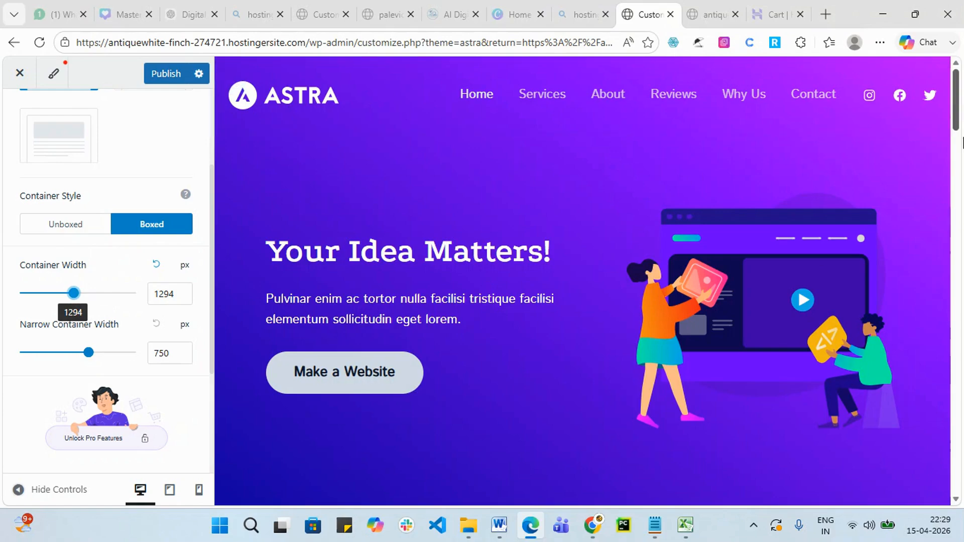
scroll(484, 279, down, 7)
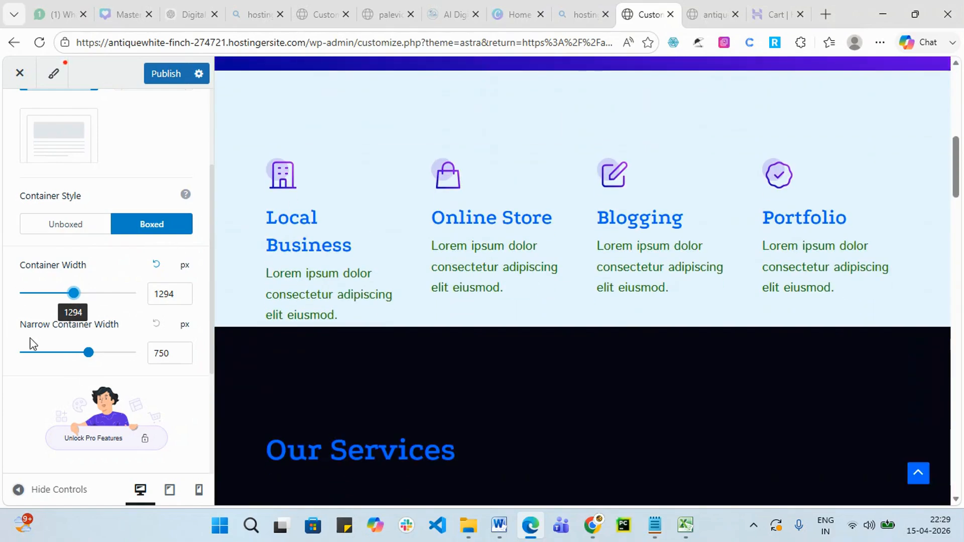
click(174, 80)
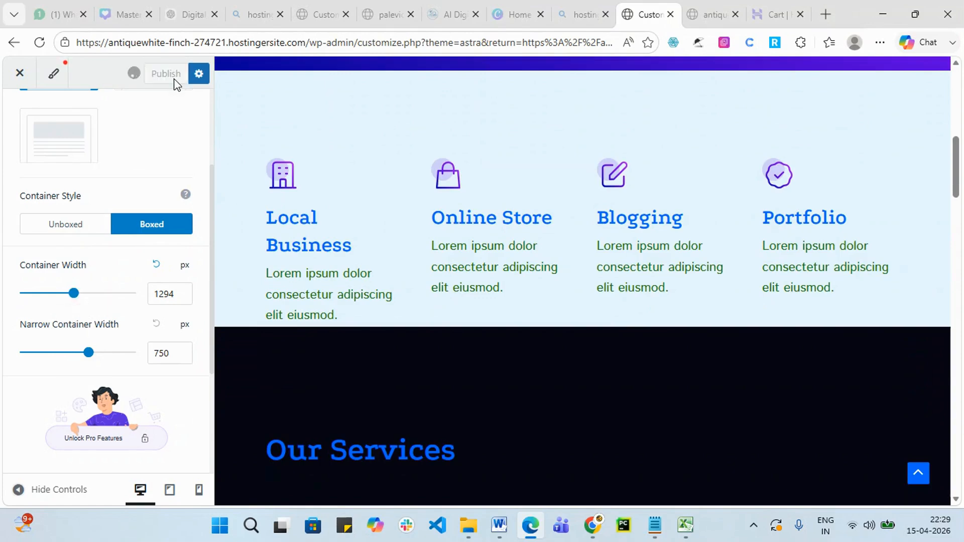
Reopen the Astra theme customizer and view Global > Buttons secondary button settings.
click(22, 77)
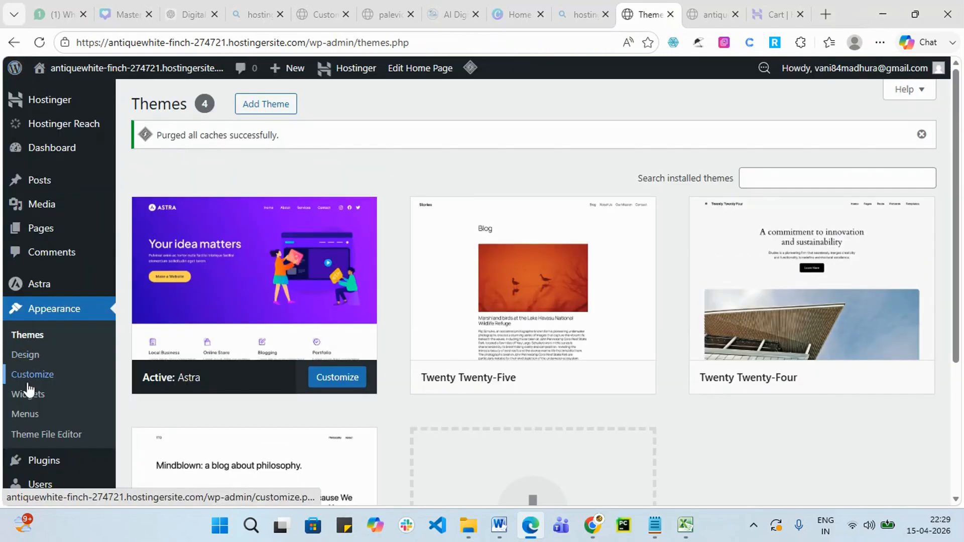
click(343, 378)
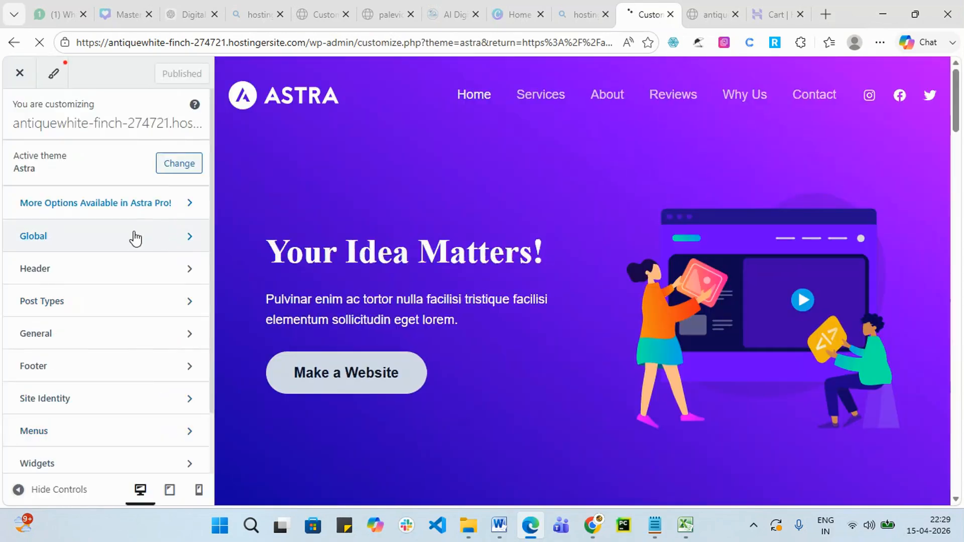
click(131, 238)
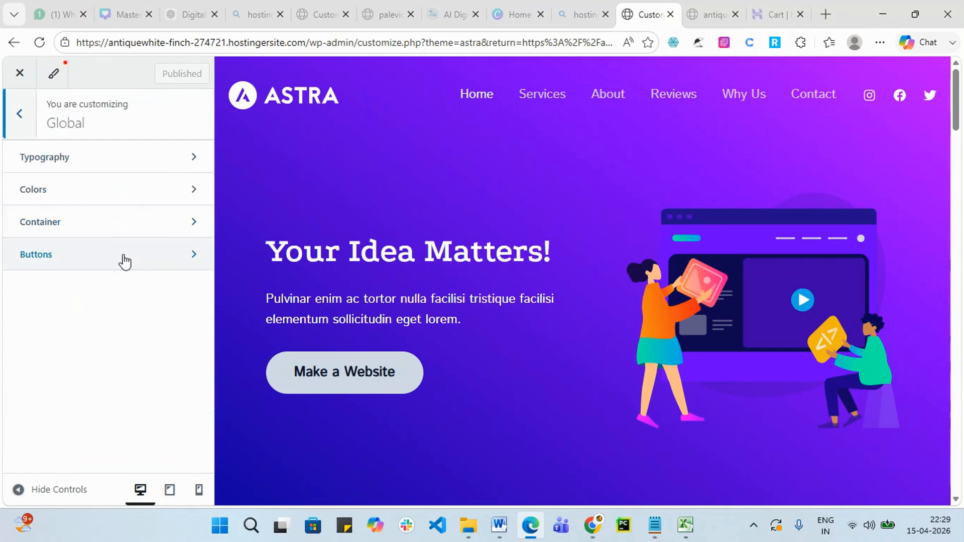
click(124, 260)
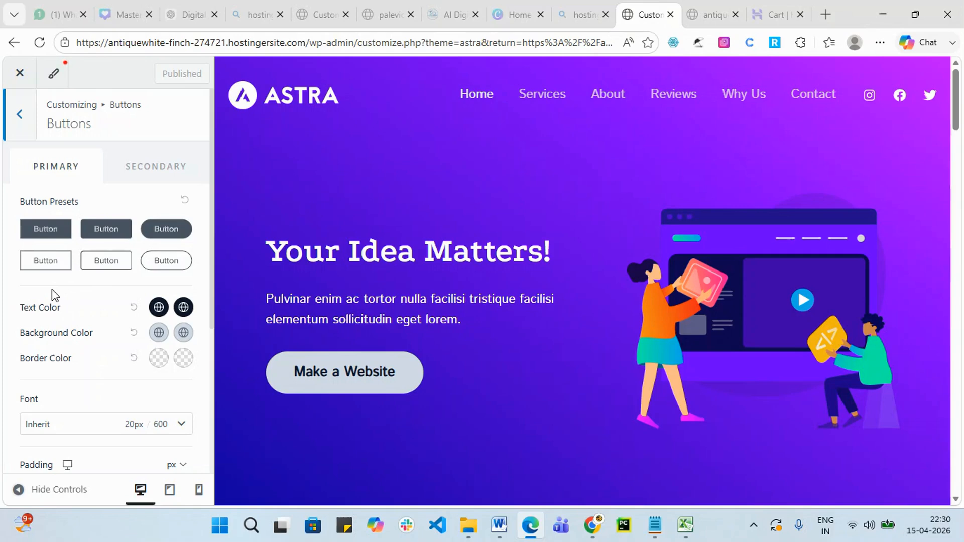
click(130, 164)
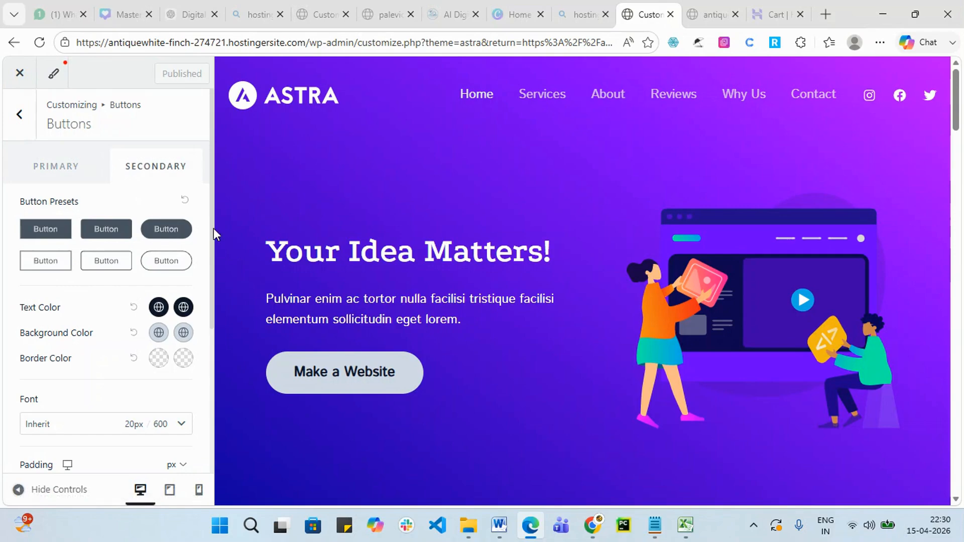
Compare rounded and square outline presets for primary buttons, then apply the square solid preset.
scroll(124, 288, down, 4)
click(126, 290)
scroll(126, 296, up, 5)
click(69, 170)
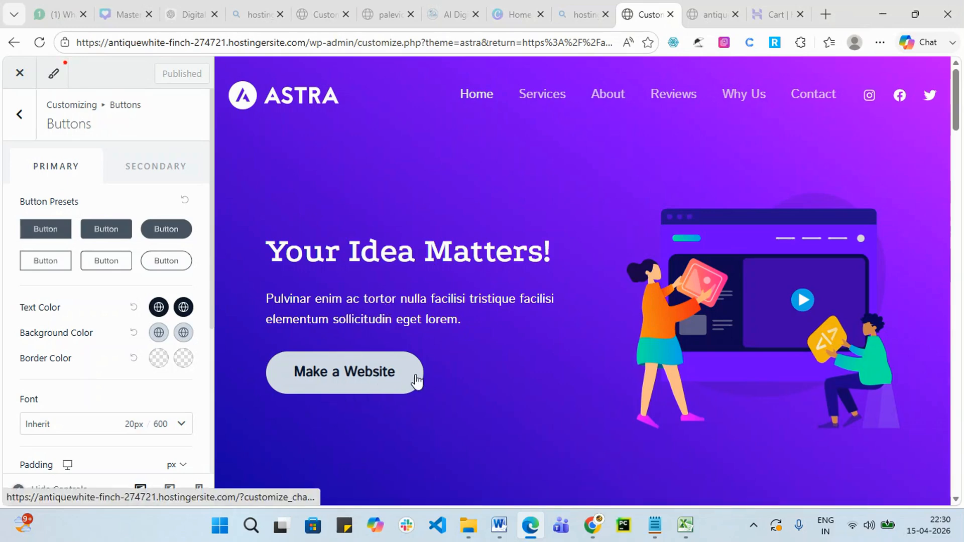
click(172, 262)
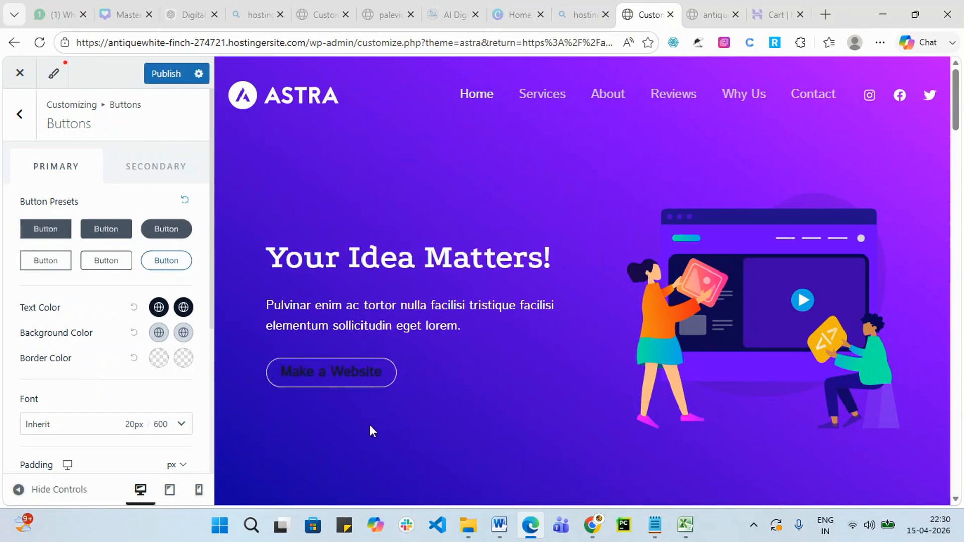
click(107, 262)
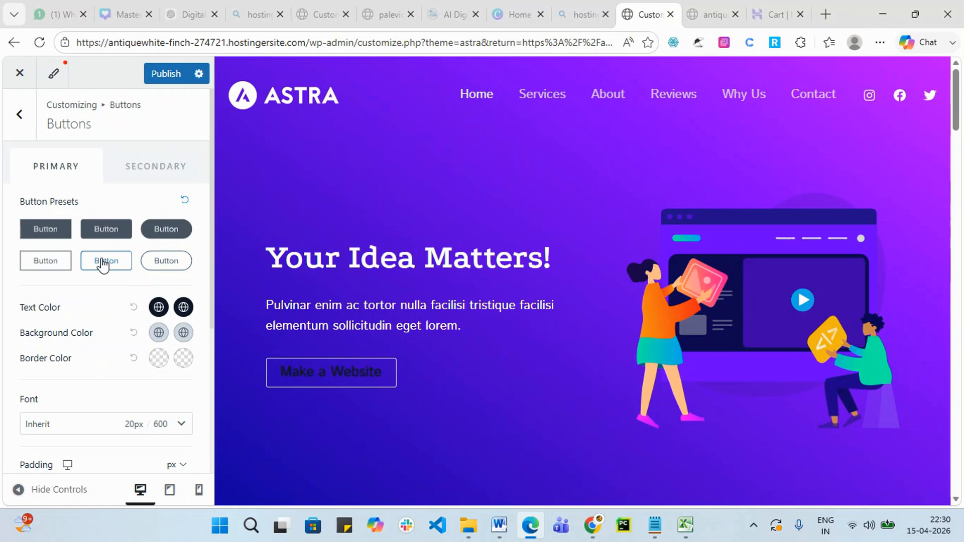
click(42, 233)
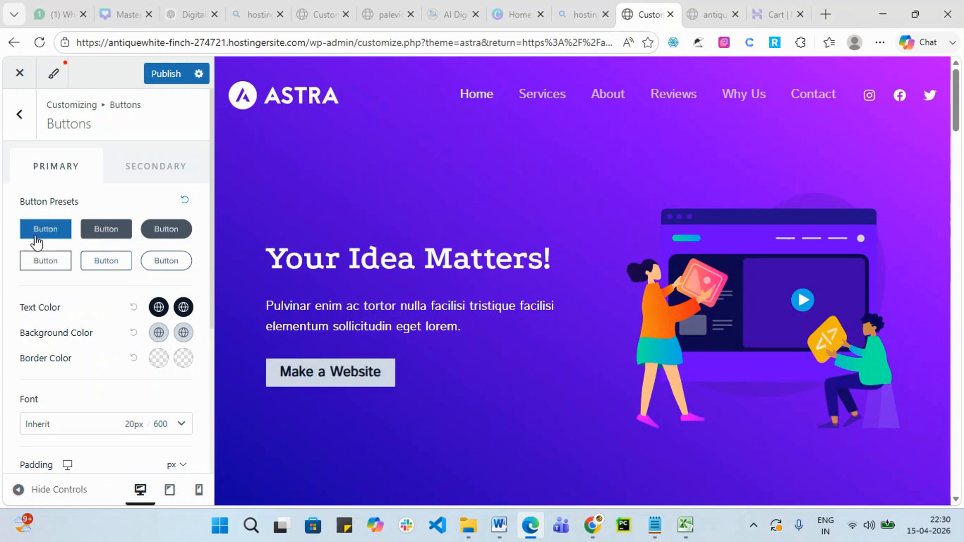
click(35, 269)
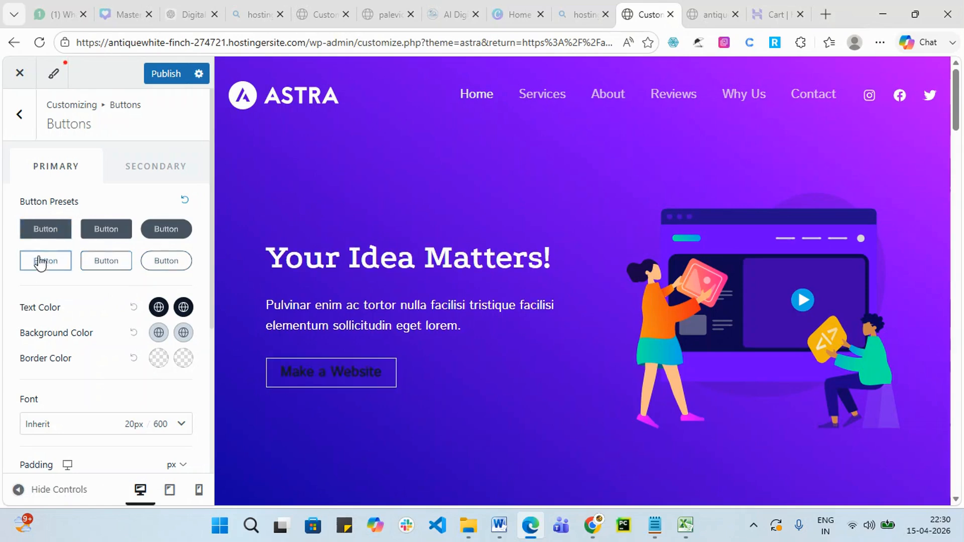
click(57, 228)
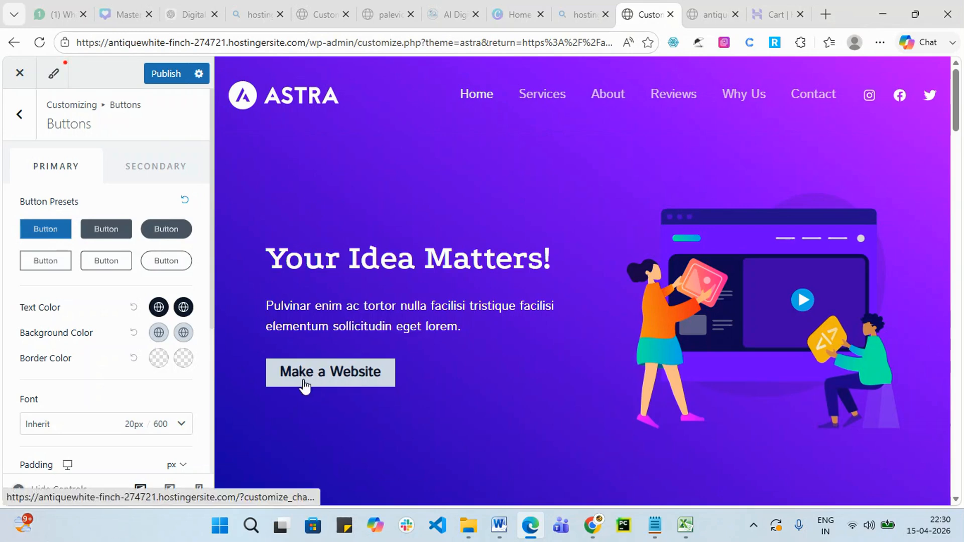
Make the primary button's normal text colour the first blue swatch.
click(158, 311)
scroll(95, 336, down, 2)
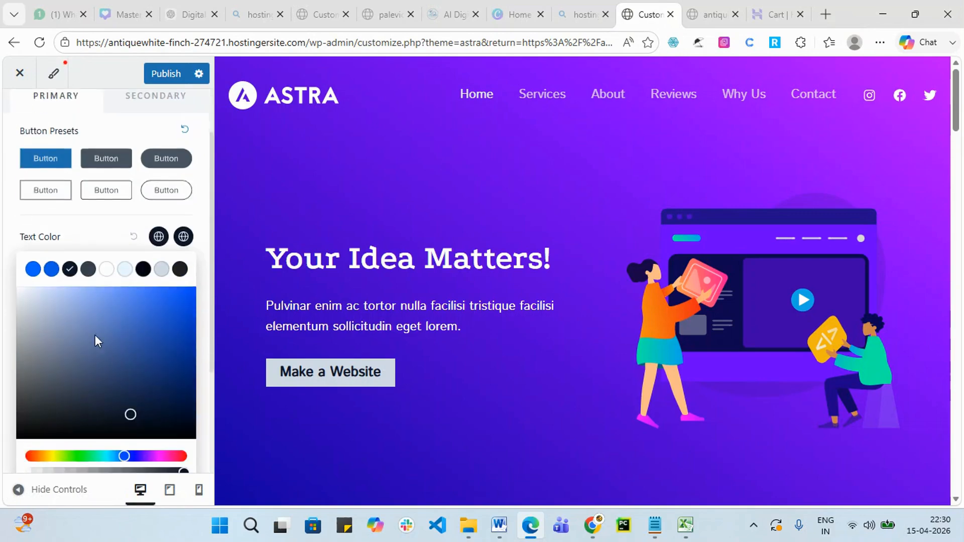
click(29, 269)
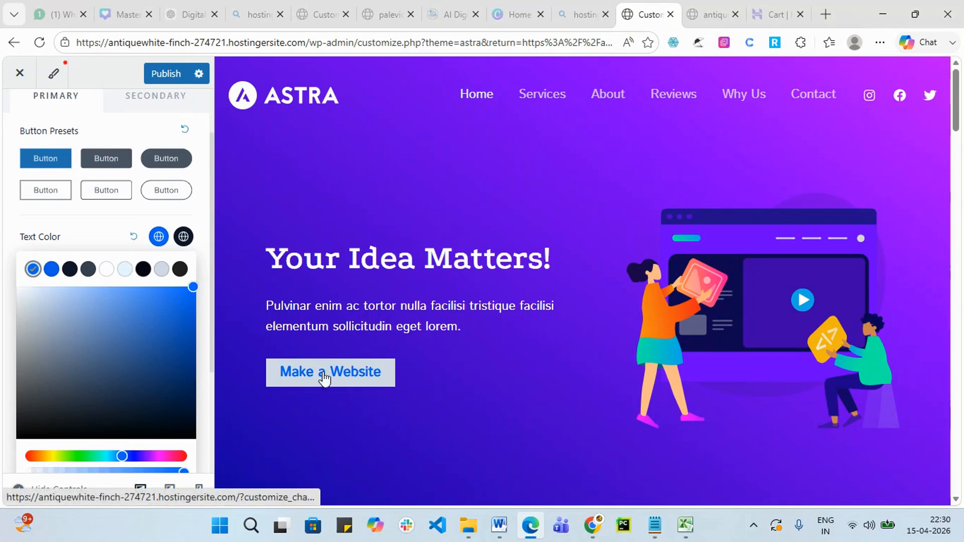
click(191, 215)
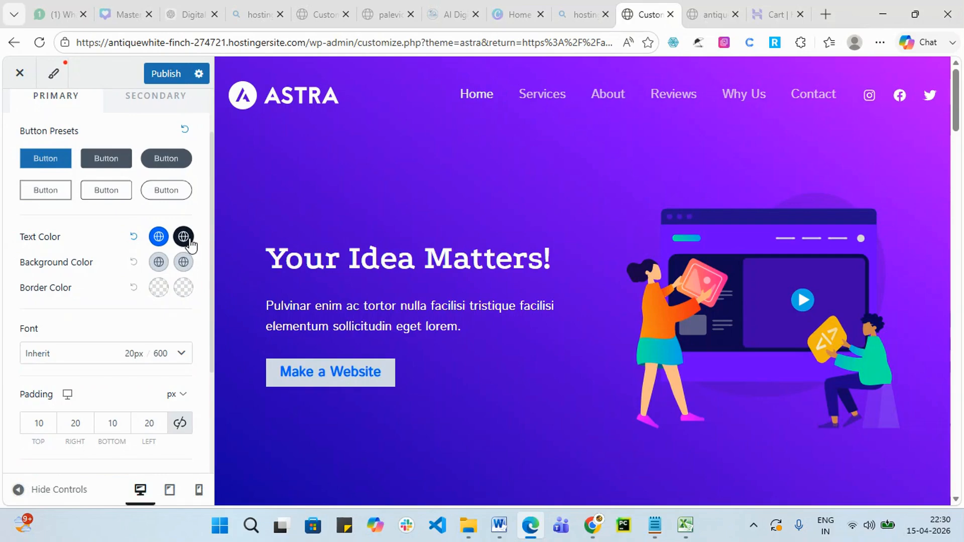
Set the primary button's hover text colour to bright red (#E40512).
click(184, 238)
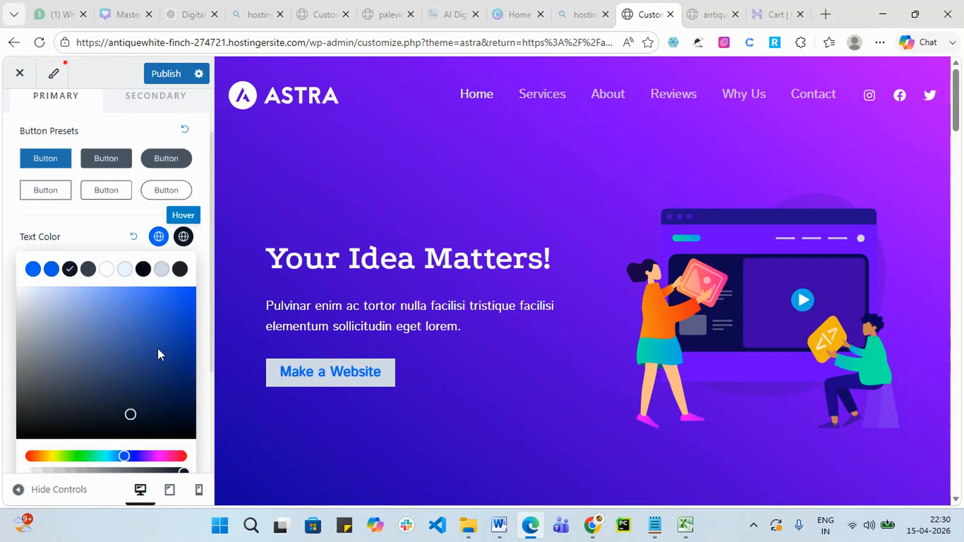
scroll(158, 351, down, 2)
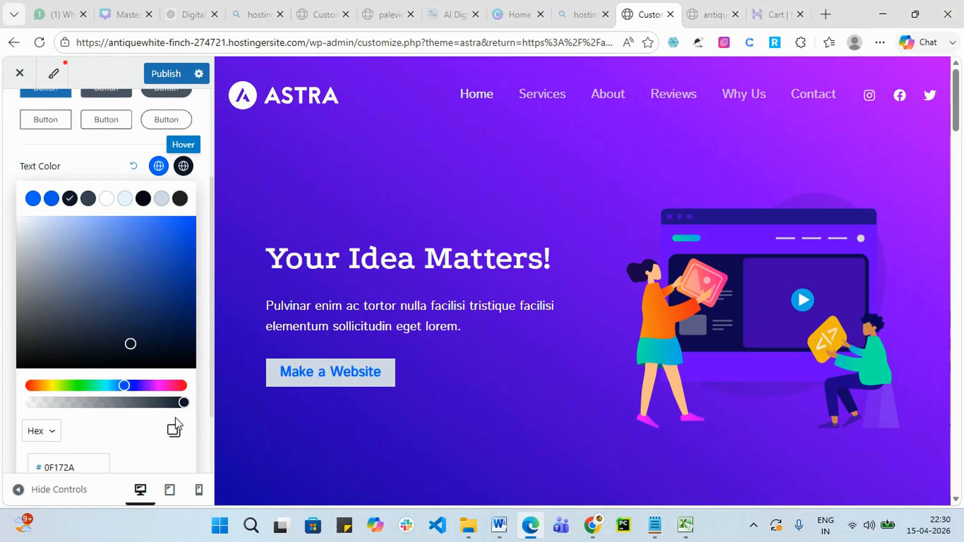
click(183, 386)
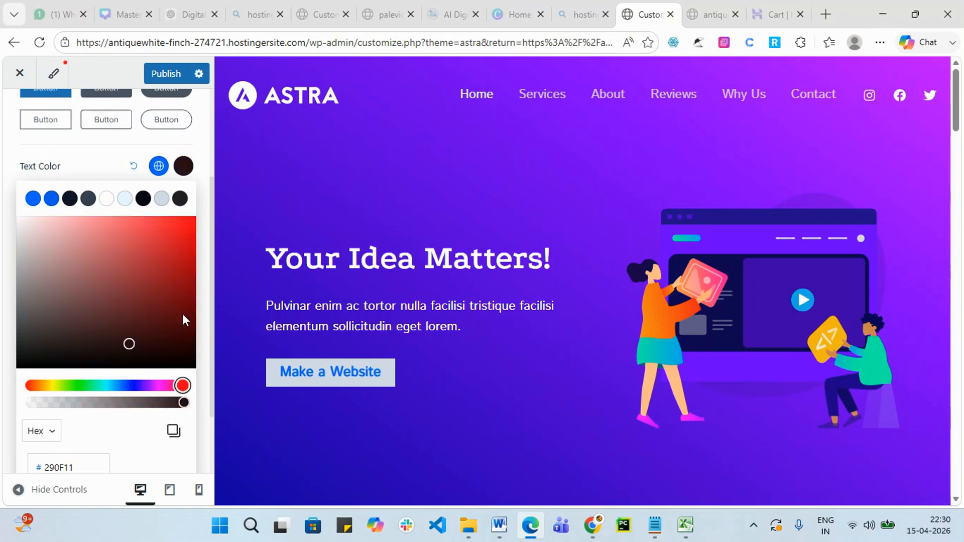
click(189, 233)
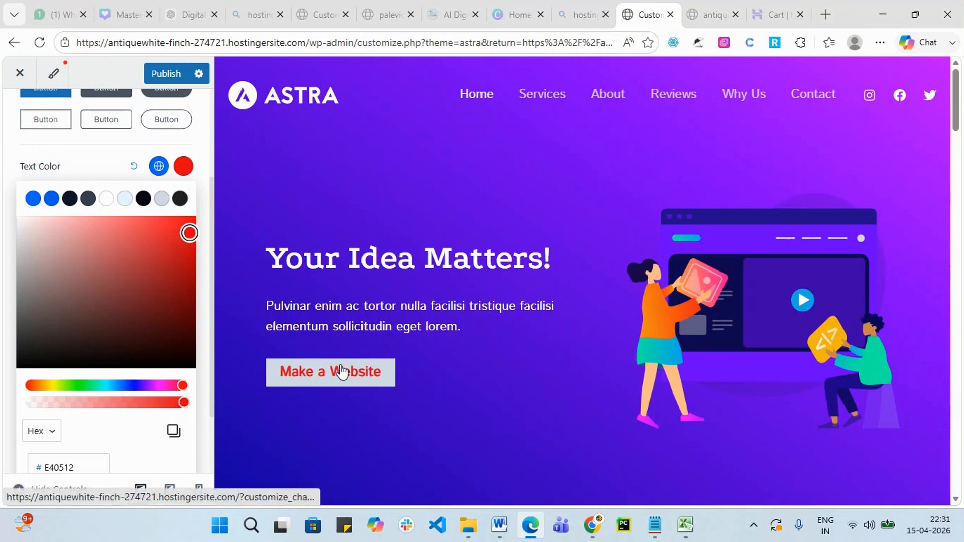
click(89, 162)
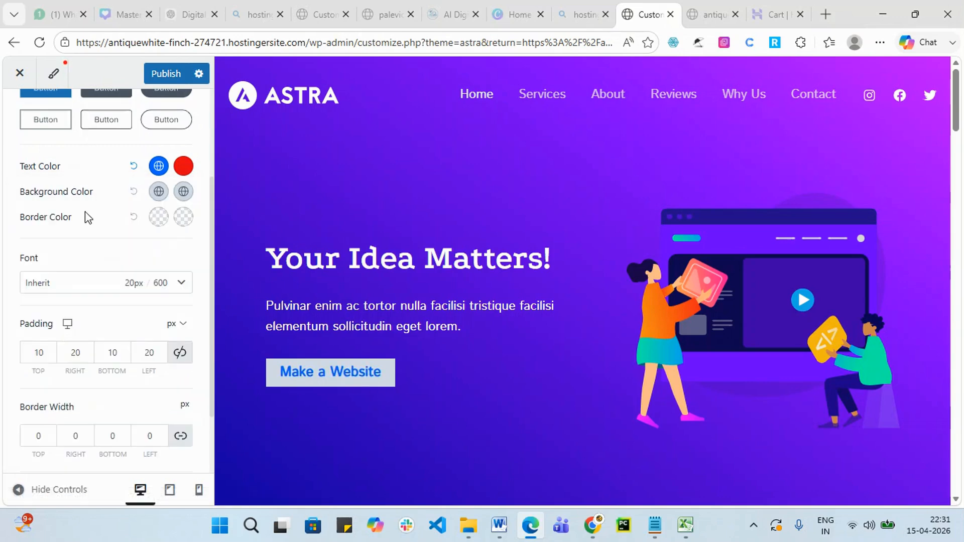
Give the primary button a bright green hover background colour.
click(183, 193)
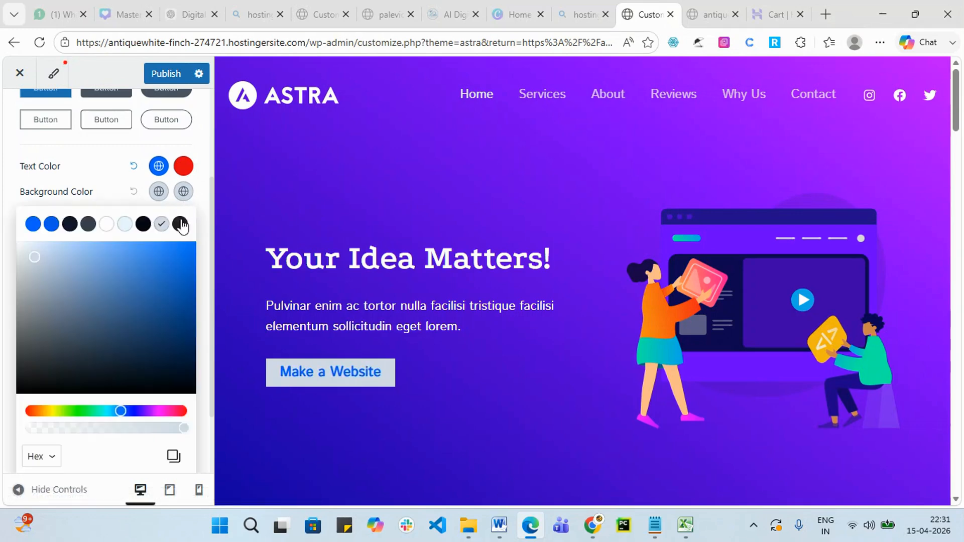
click(107, 225)
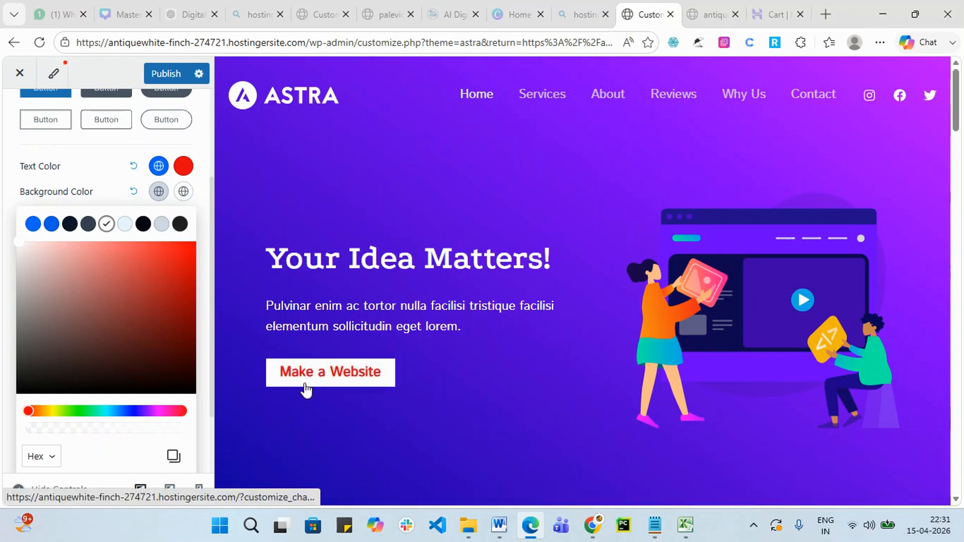
click(76, 411)
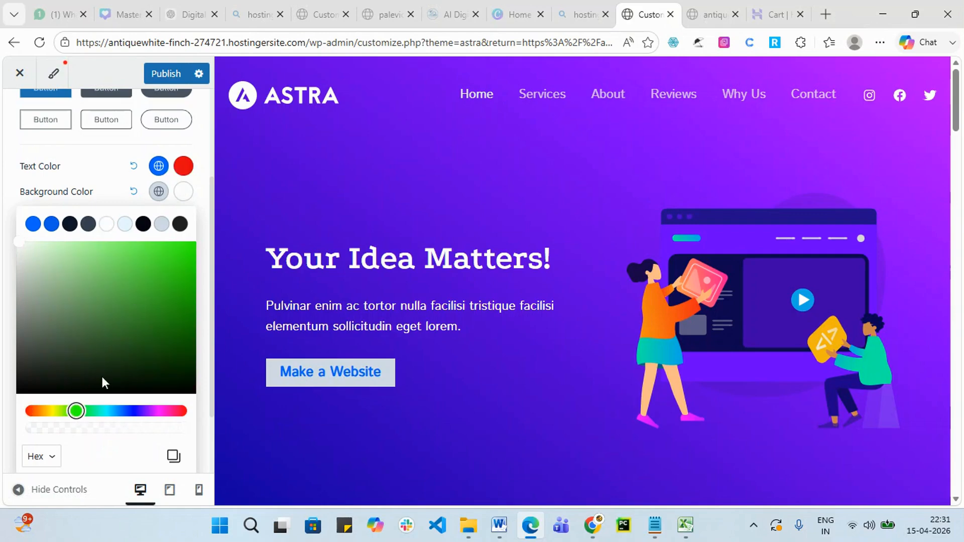
click(185, 196)
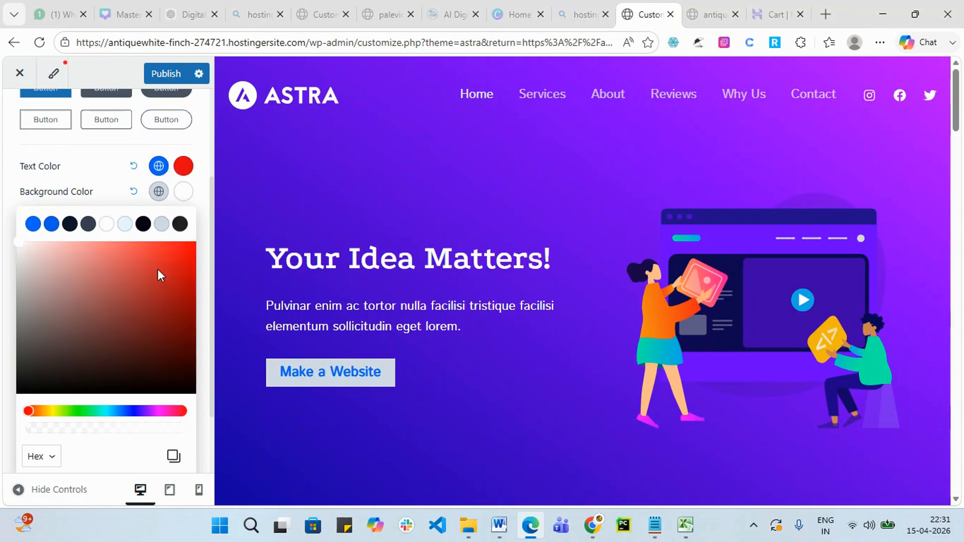
click(78, 411)
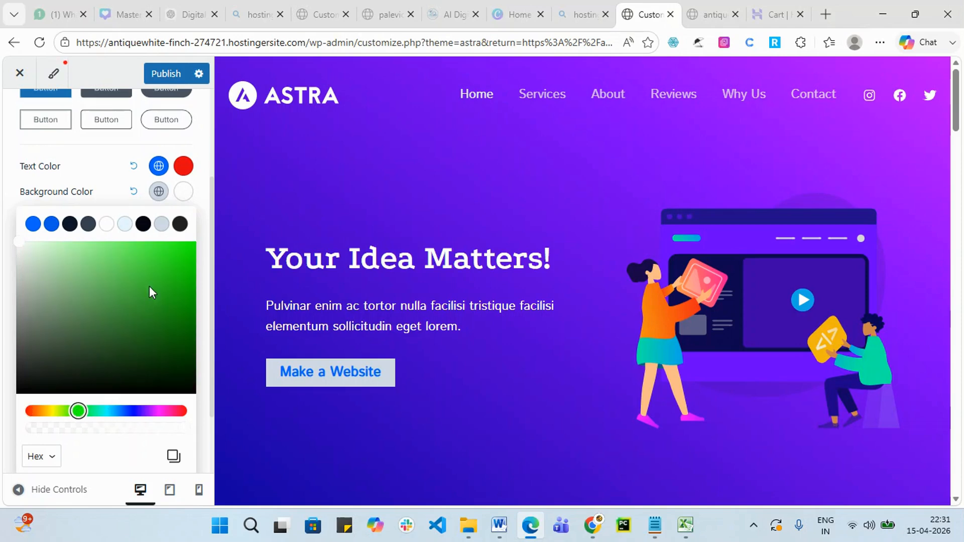
click(186, 252)
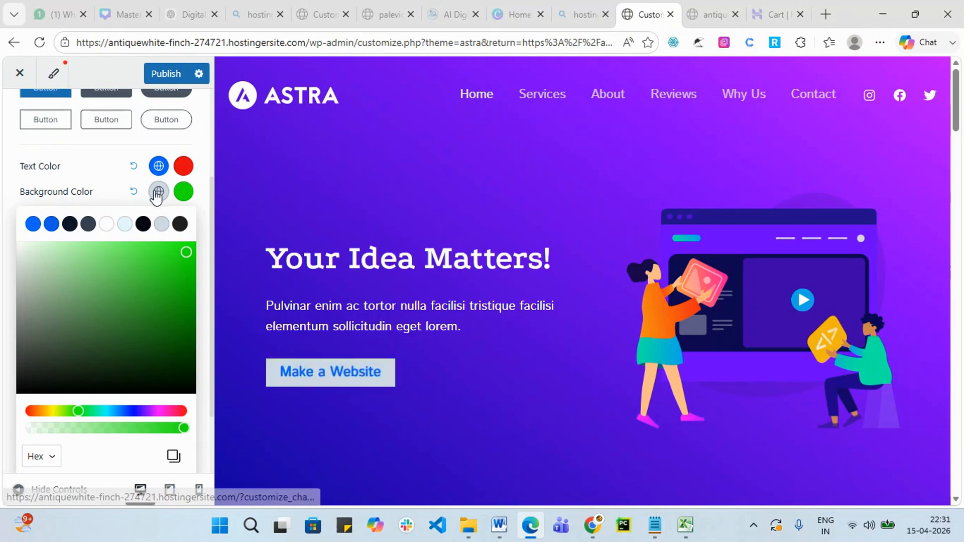
click(107, 157)
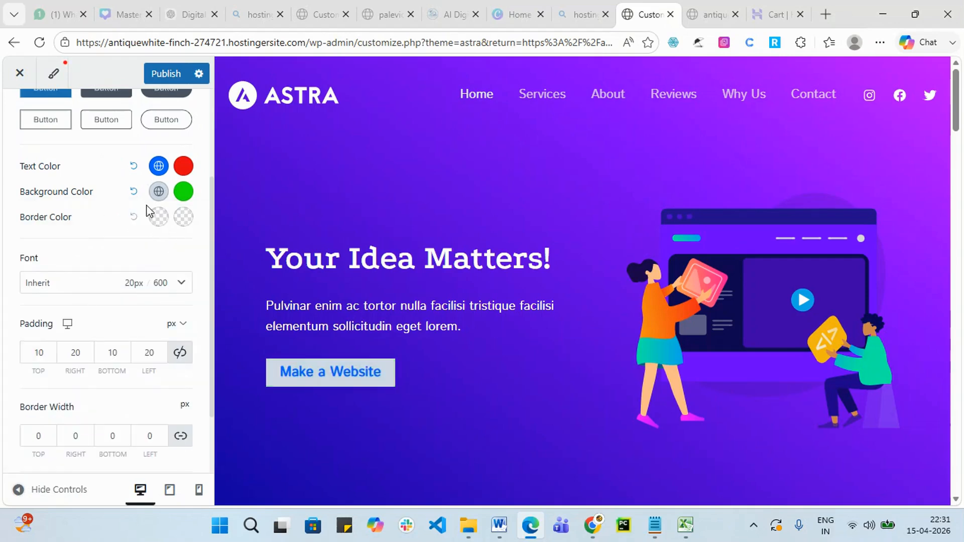
Make the button border black normally and red on hover.
click(159, 221)
click(143, 250)
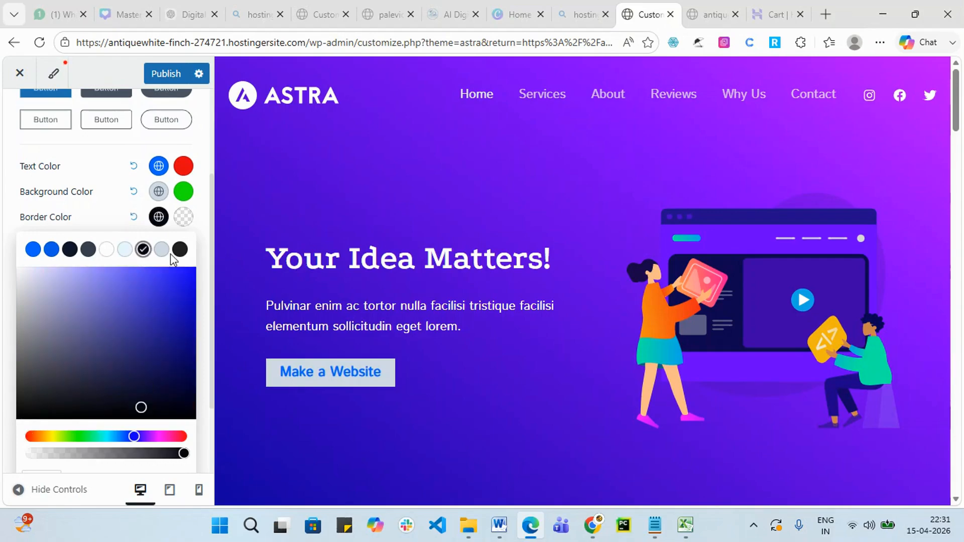
click(184, 219)
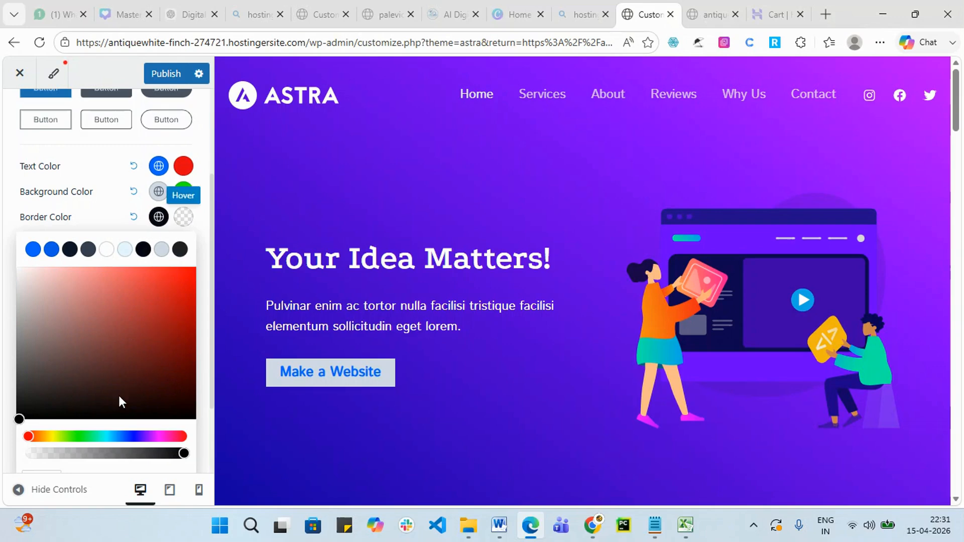
click(188, 280)
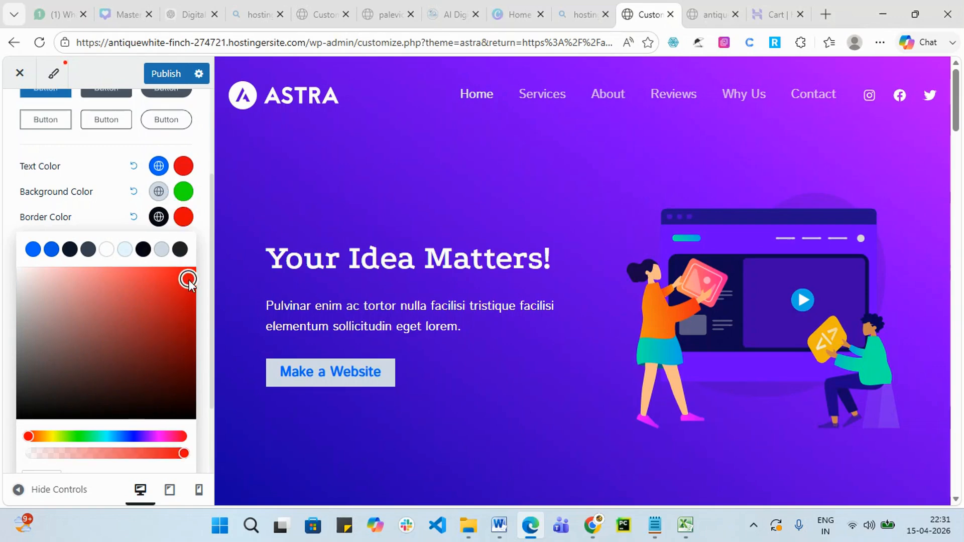
click(206, 226)
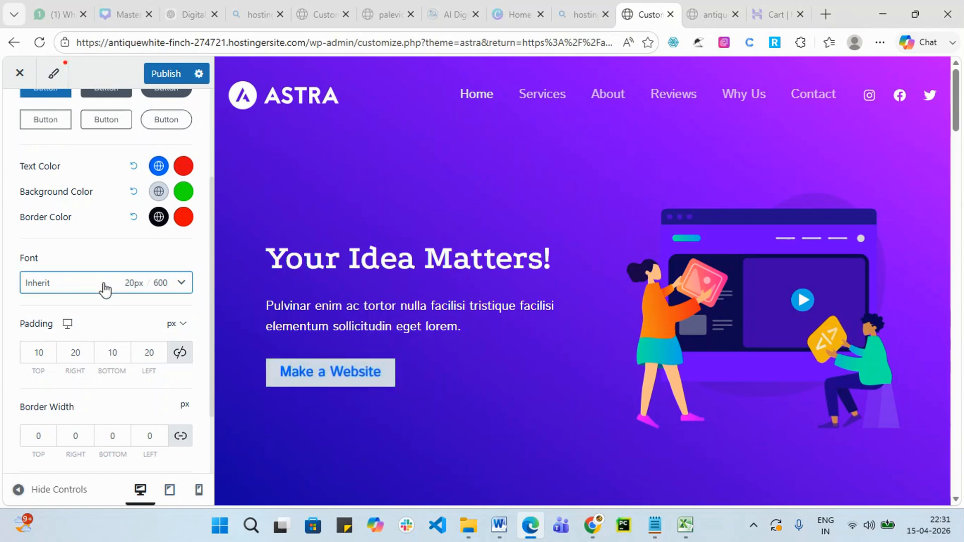
Set the primary button font family to Georgia.
click(179, 282)
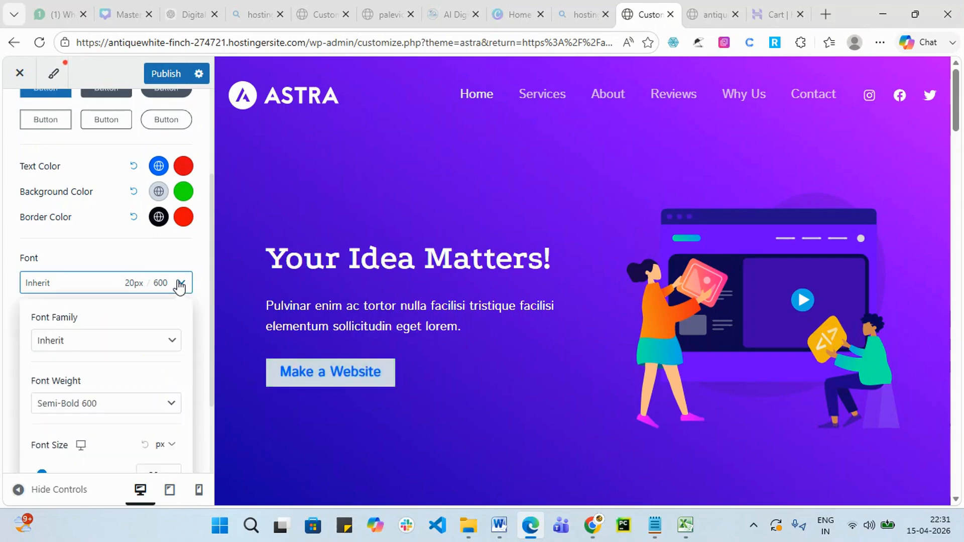
click(132, 346)
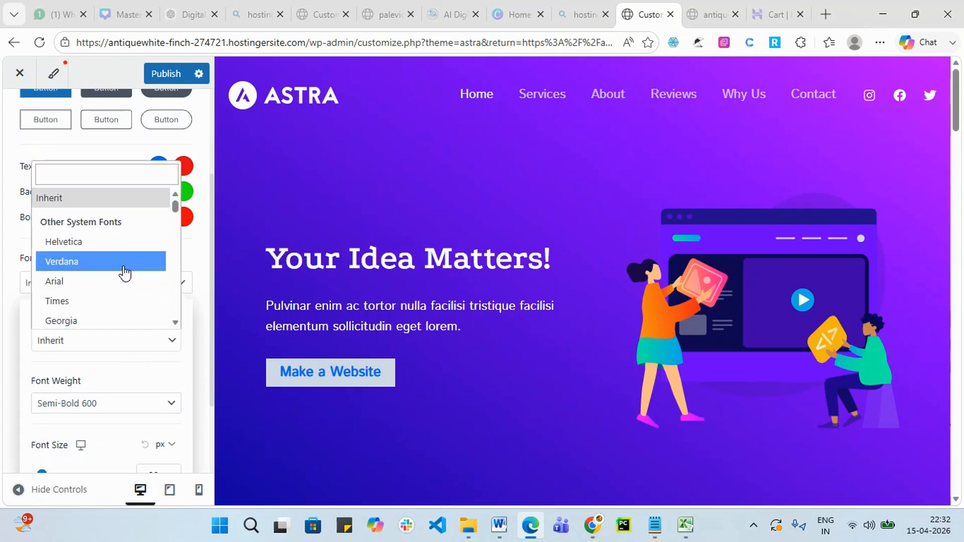
click(124, 266)
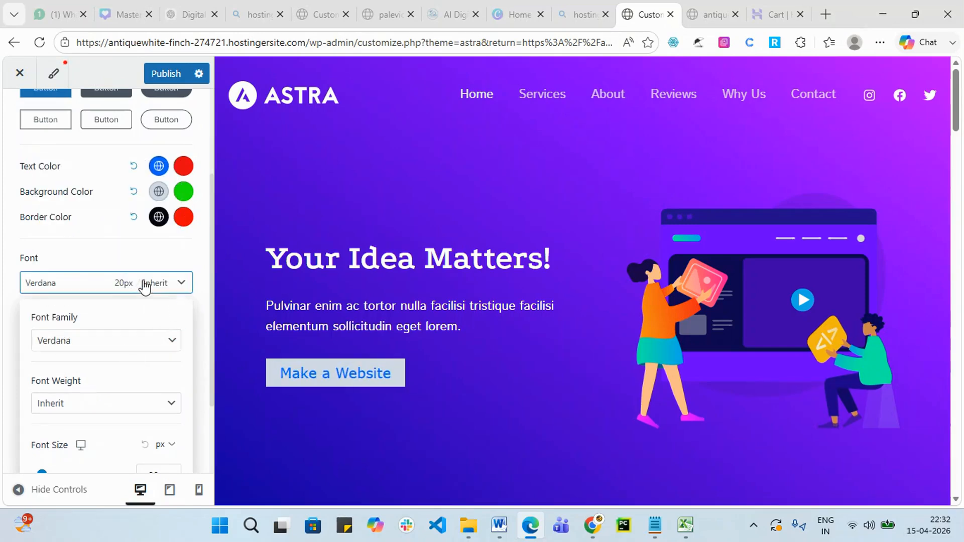
click(138, 345)
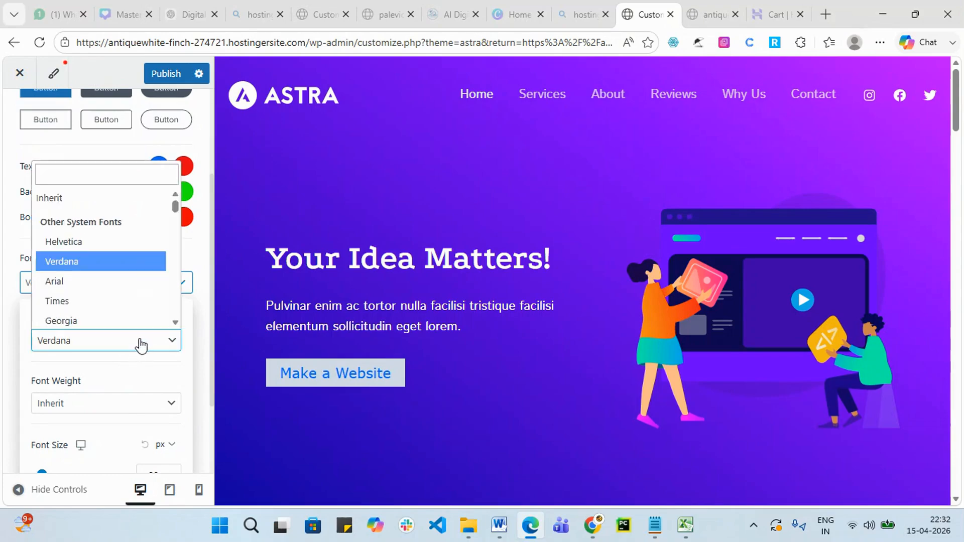
scroll(115, 294, down, 1)
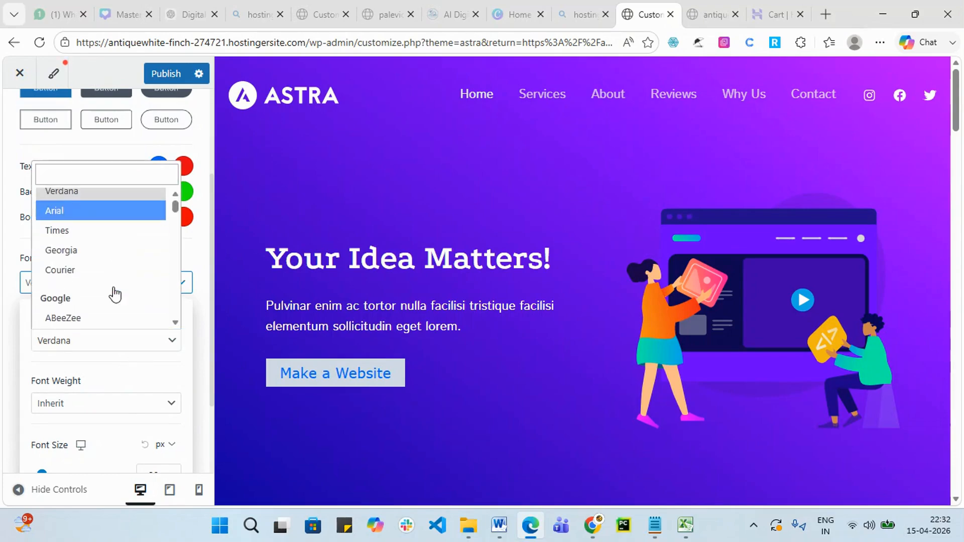
click(103, 251)
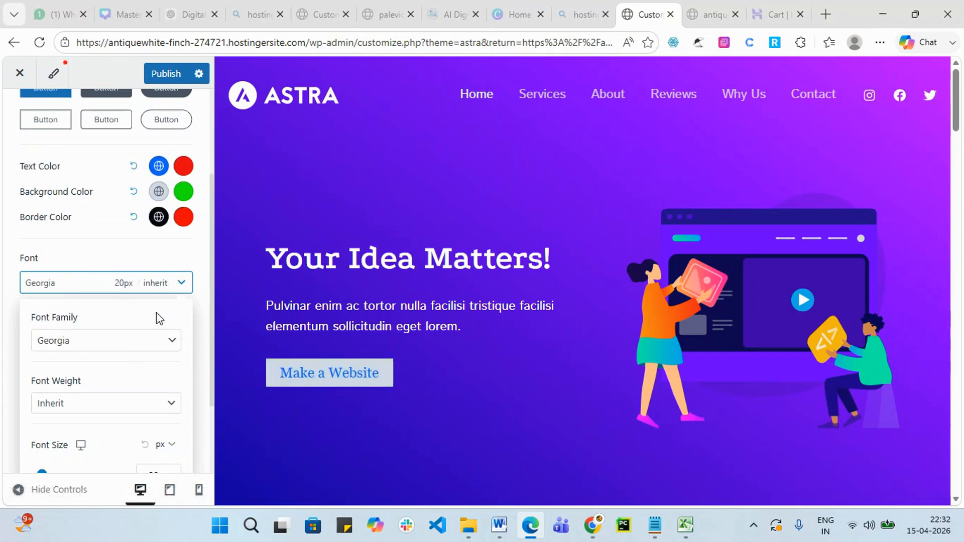
Set the button font size to 38px.
scroll(157, 384, down, 1)
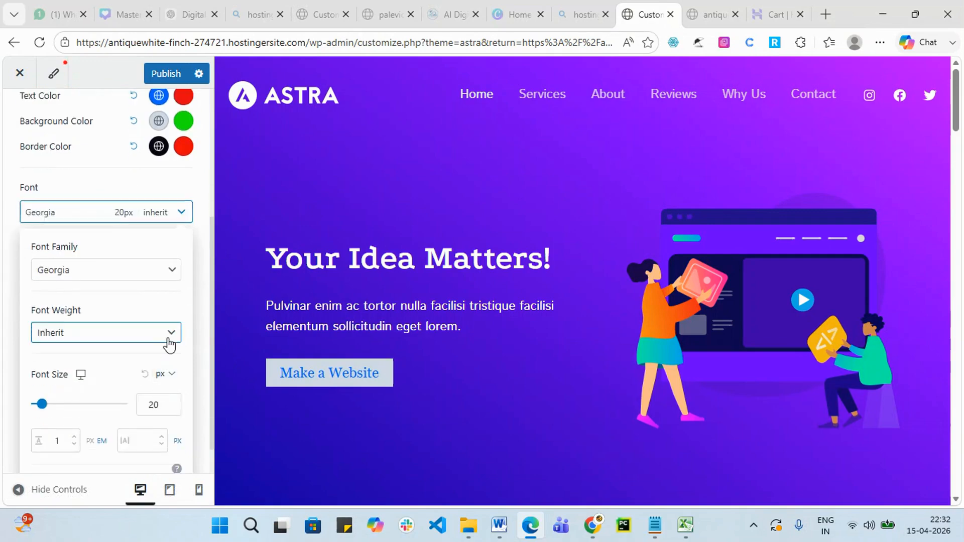
scroll(170, 345, down, 1)
drag(44, 368, 54, 371)
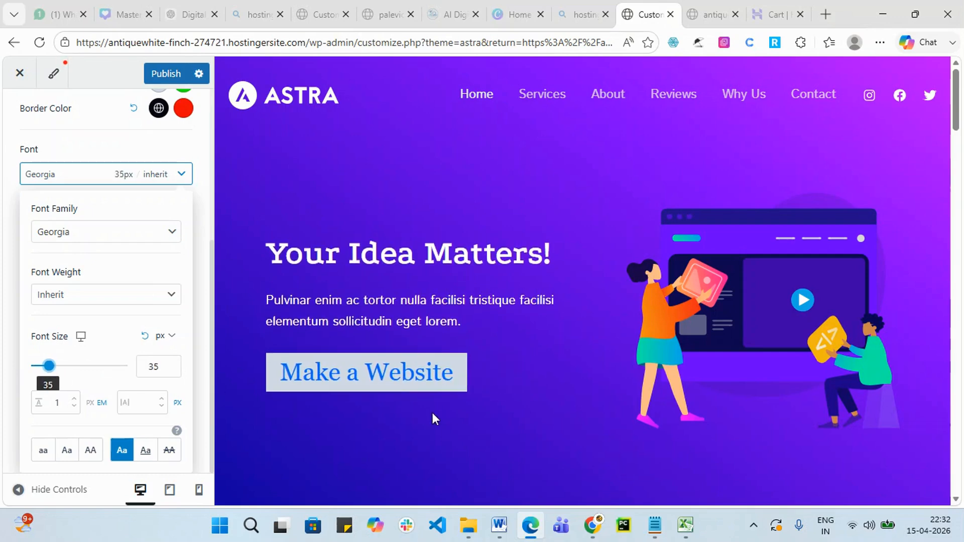
click(98, 380)
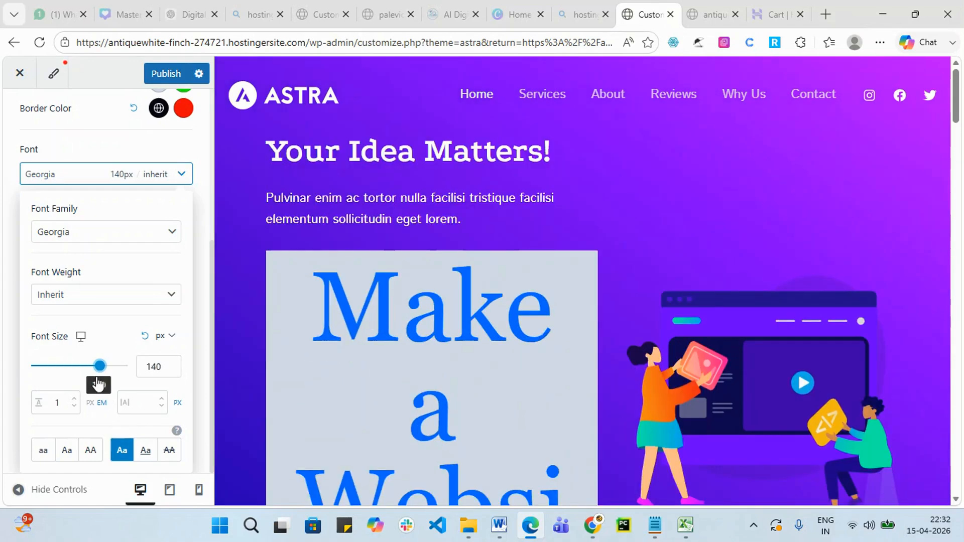
drag(98, 371, 54, 369)
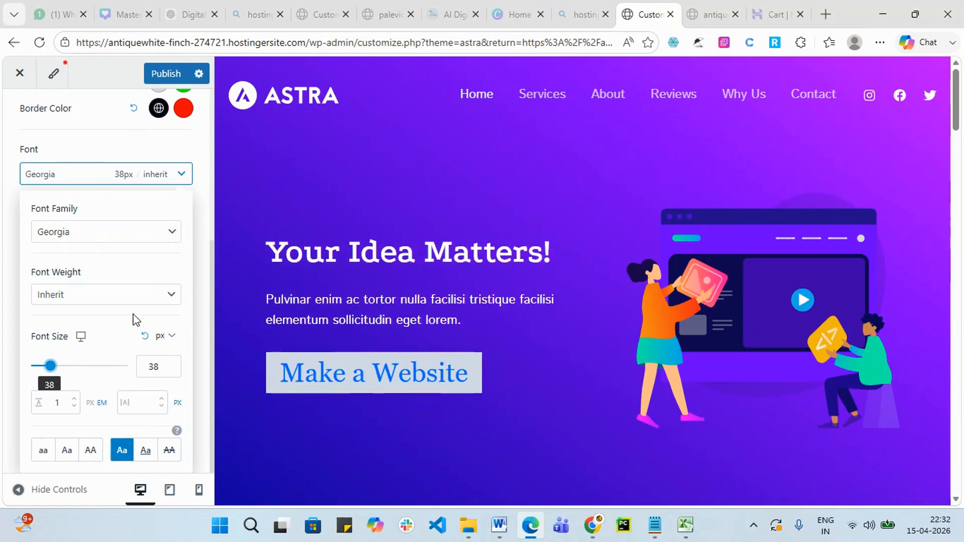
click(198, 221)
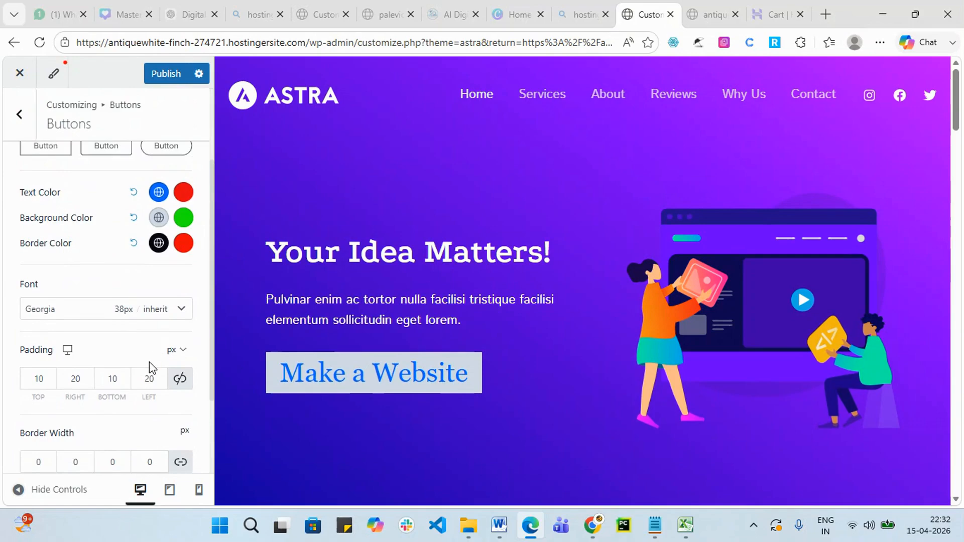
Reopen the button font settings to check Georgia at 38px, then close them.
scroll(152, 365, down, 1)
scroll(124, 391, up, 1)
click(181, 309)
scroll(140, 389, down, 3)
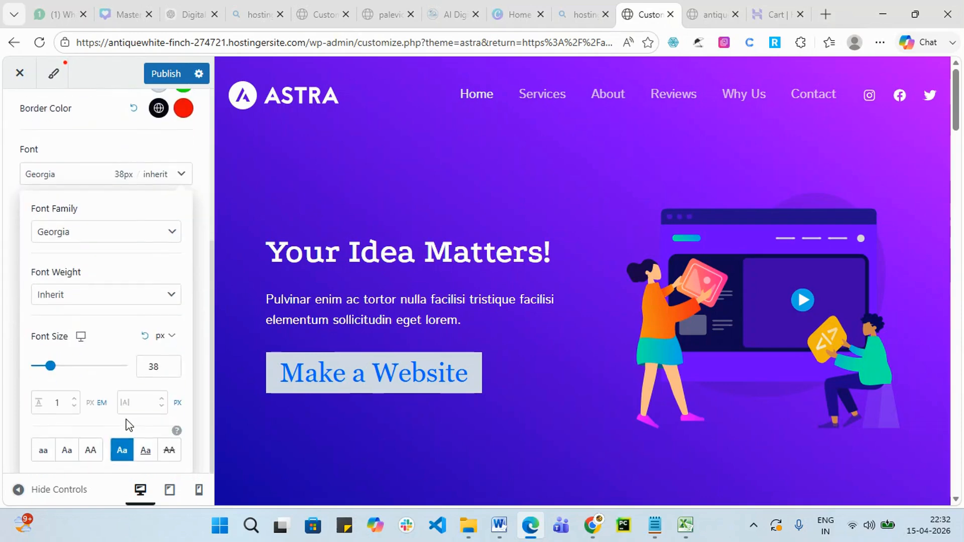
scroll(111, 359, up, 2)
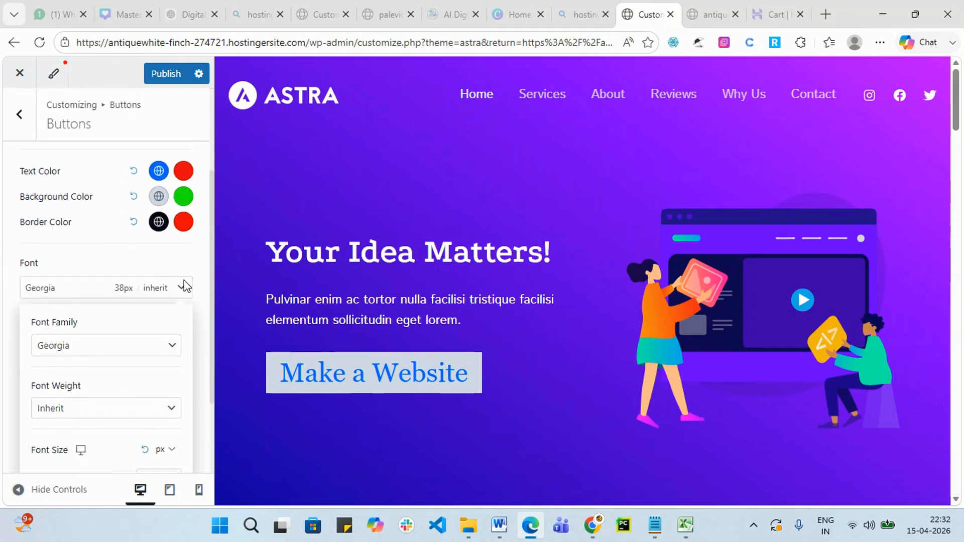
click(186, 286)
click(44, 360)
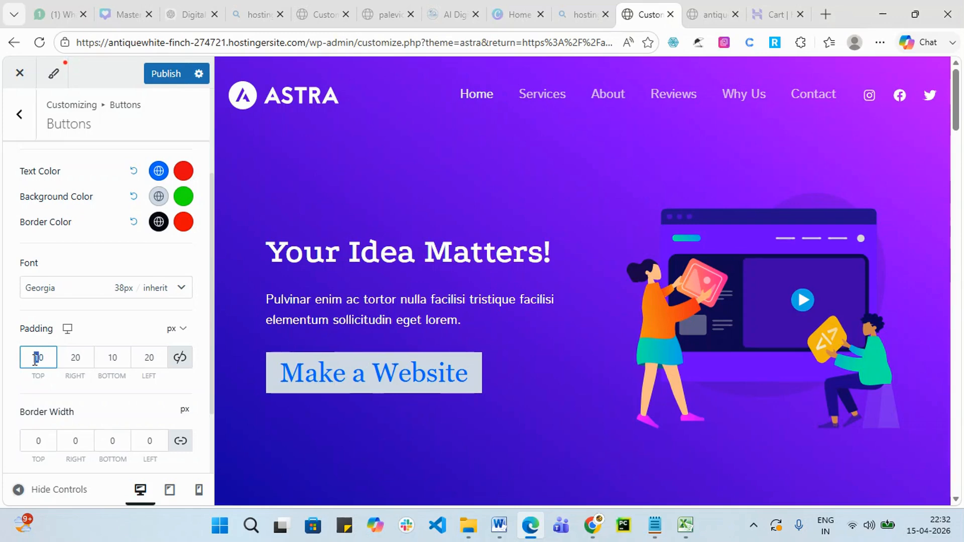
text(4)
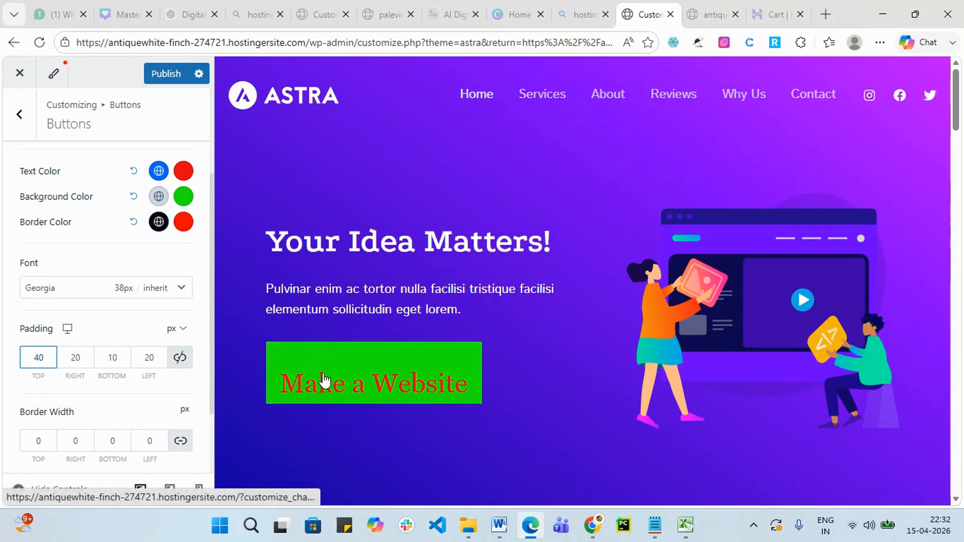
click(74, 356)
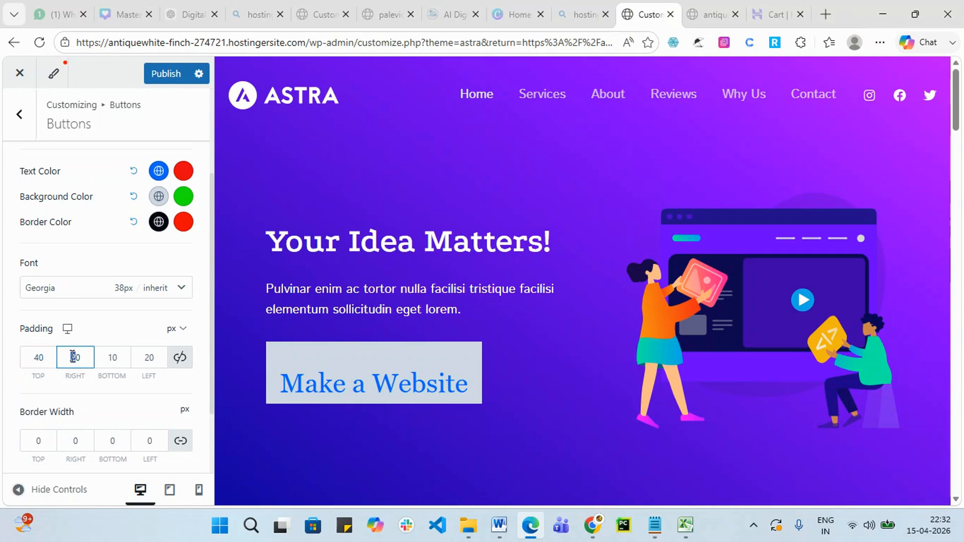
key(BackSpace)
text(4)
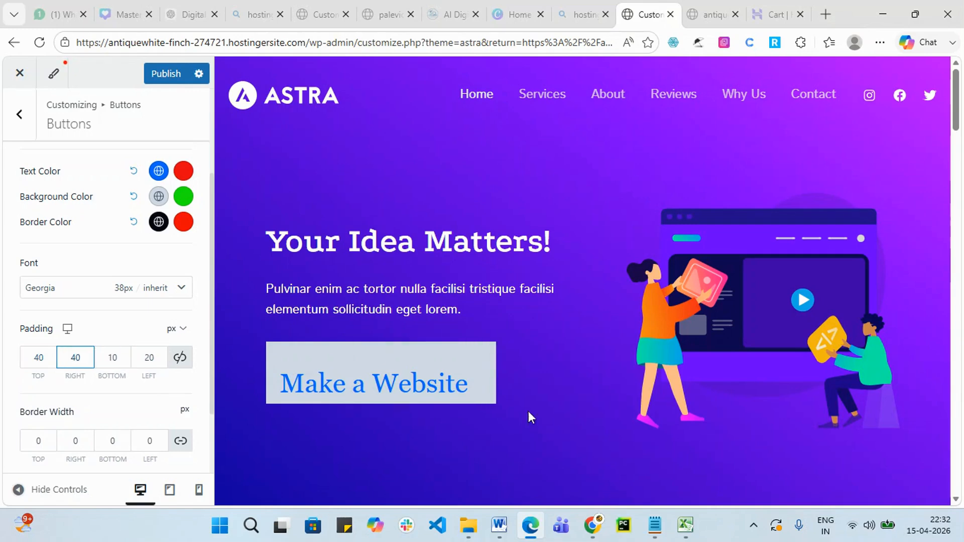
click(111, 354)
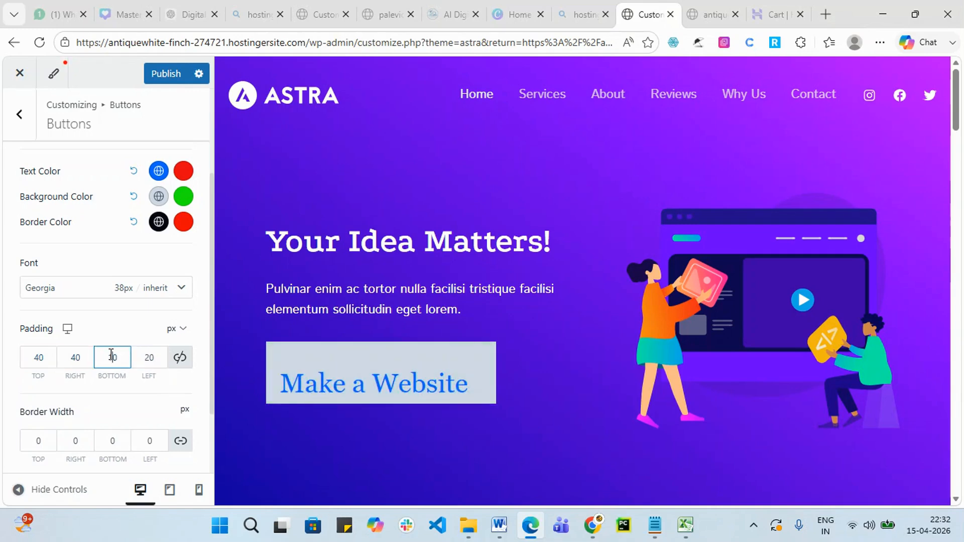
key(BackSpace)
text(4)
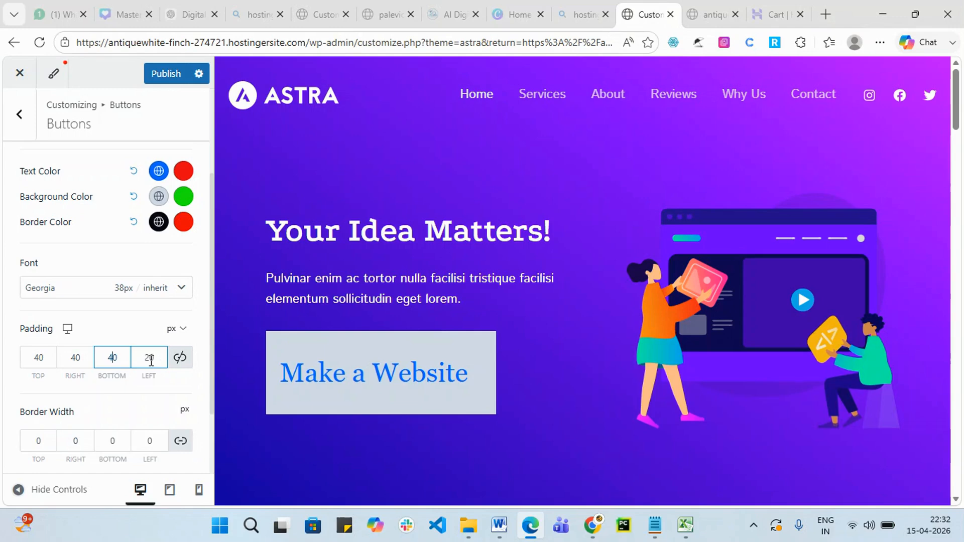
drag(149, 361, 147, 361)
text(4)
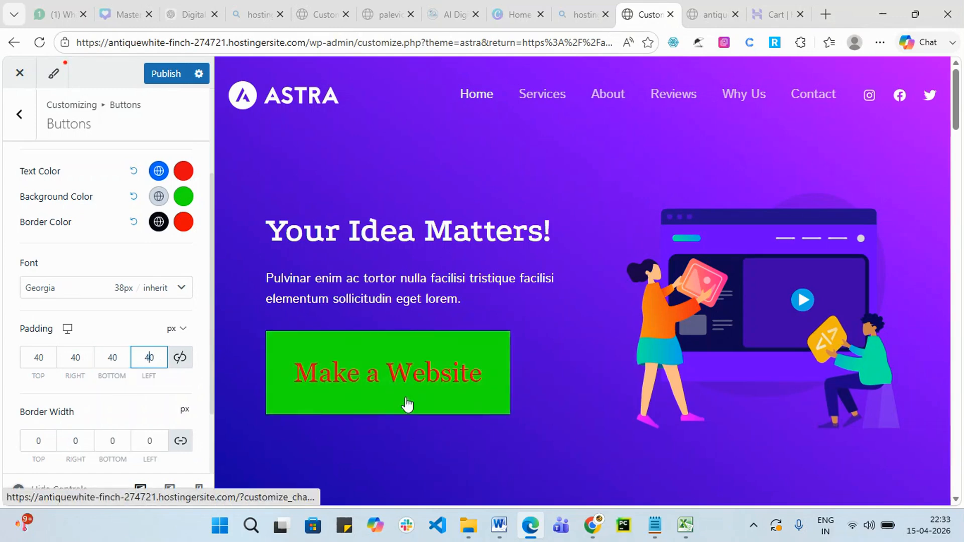
key(BackSpace)
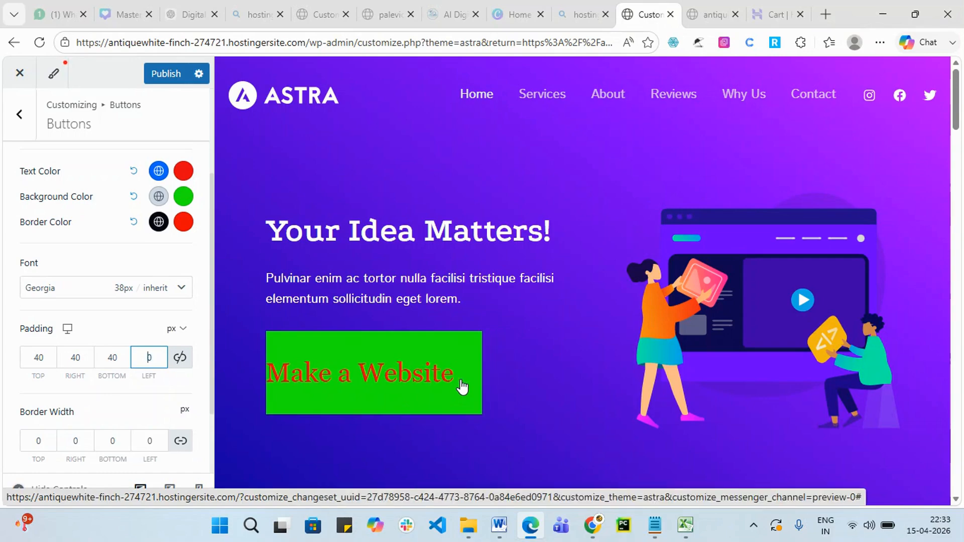
text(2)
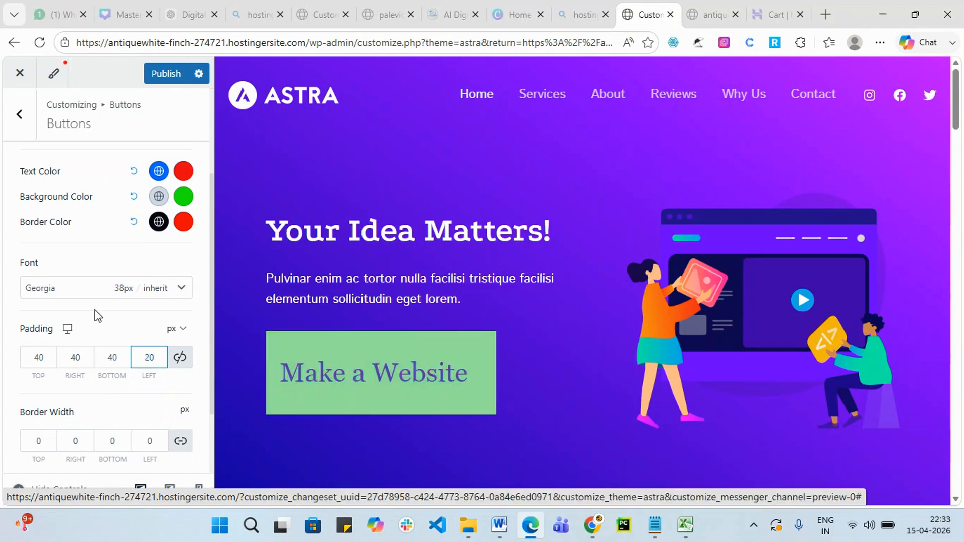
click(112, 358)
key(BackSpace)
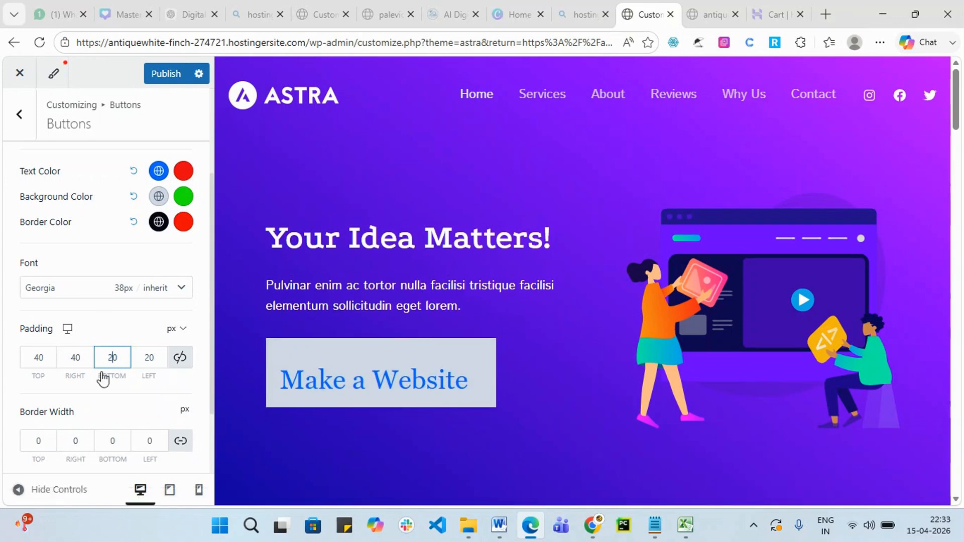
text(2)
key(BackSpace)
text(1)
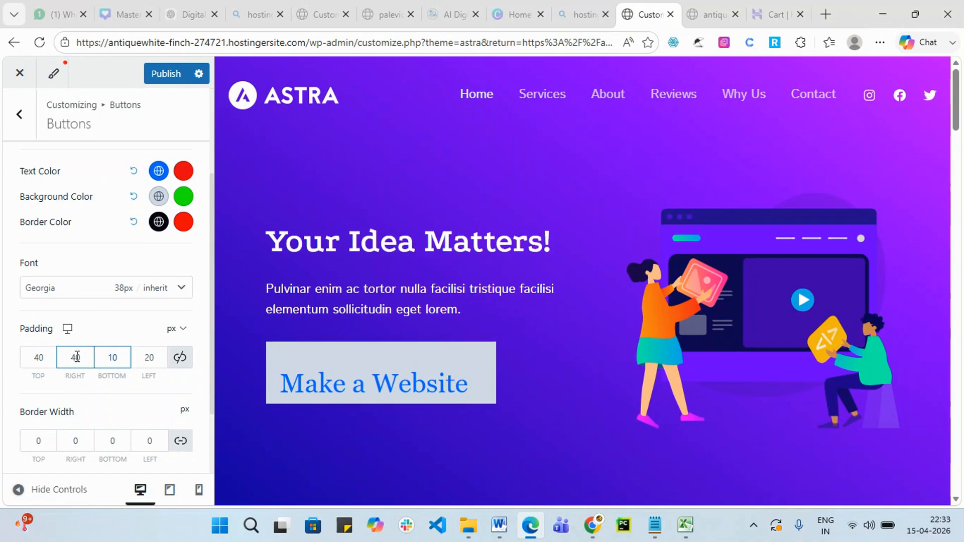
drag(76, 358, 35, 361)
text(2)
text(1)
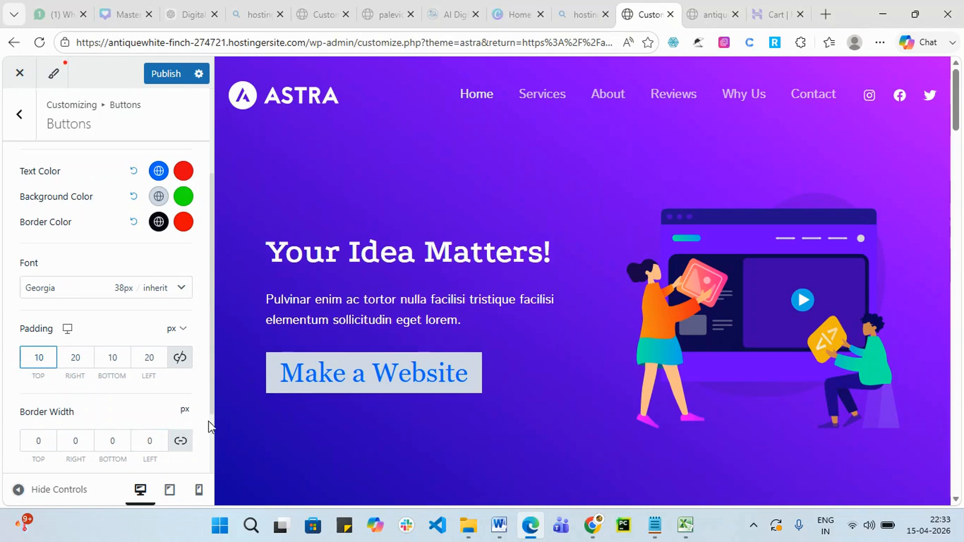
scroll(4, 404, down, 2)
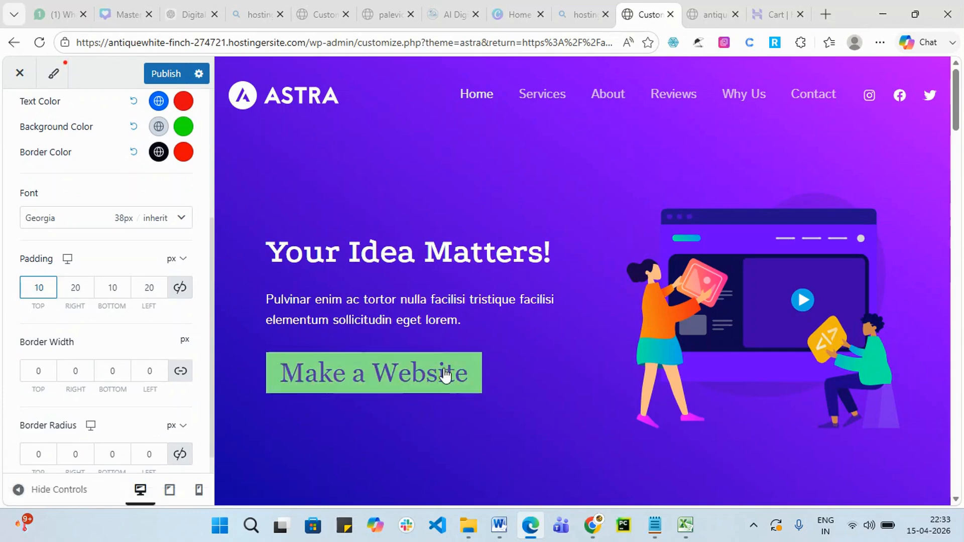
double_click(37, 371)
Set the linked button border width to 10 and the border colour to blue #180ADF.
text(0)
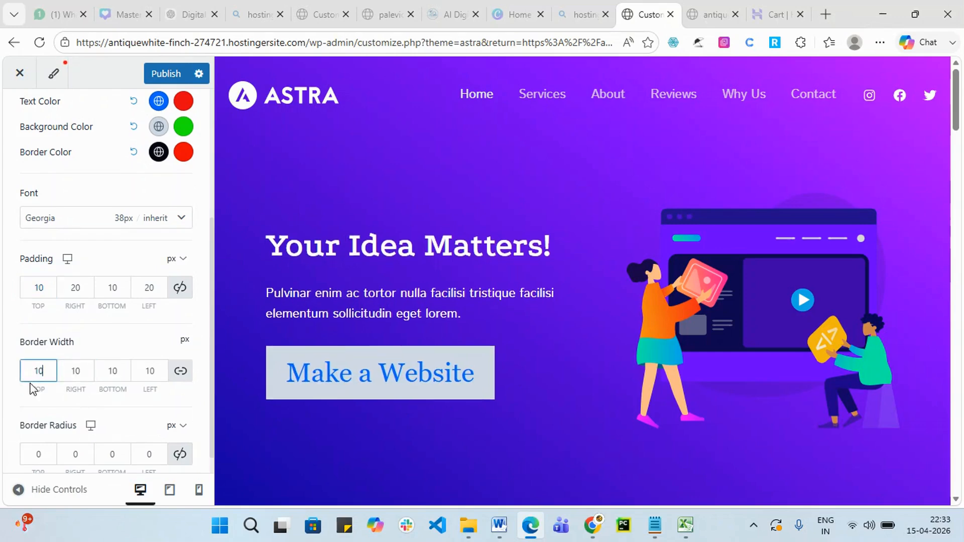
click(75, 374)
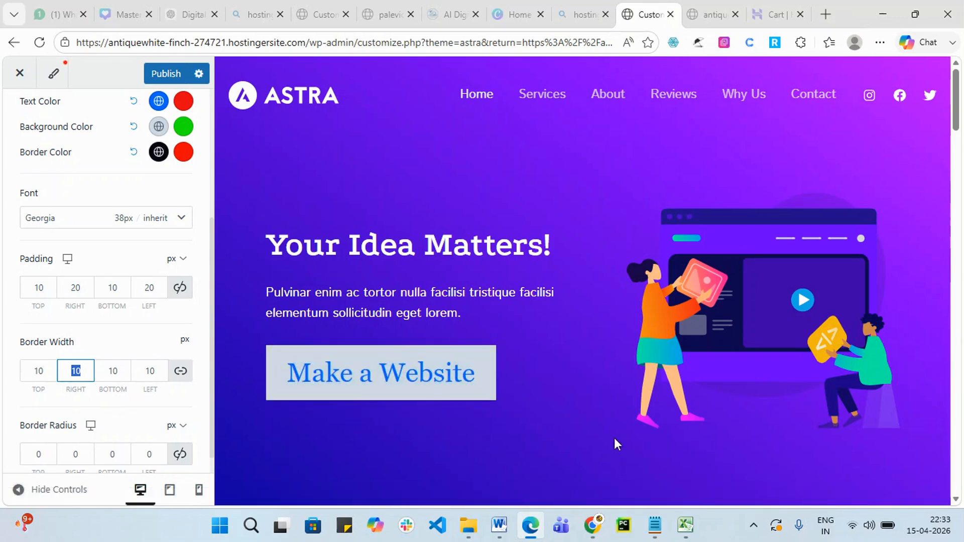
click(159, 154)
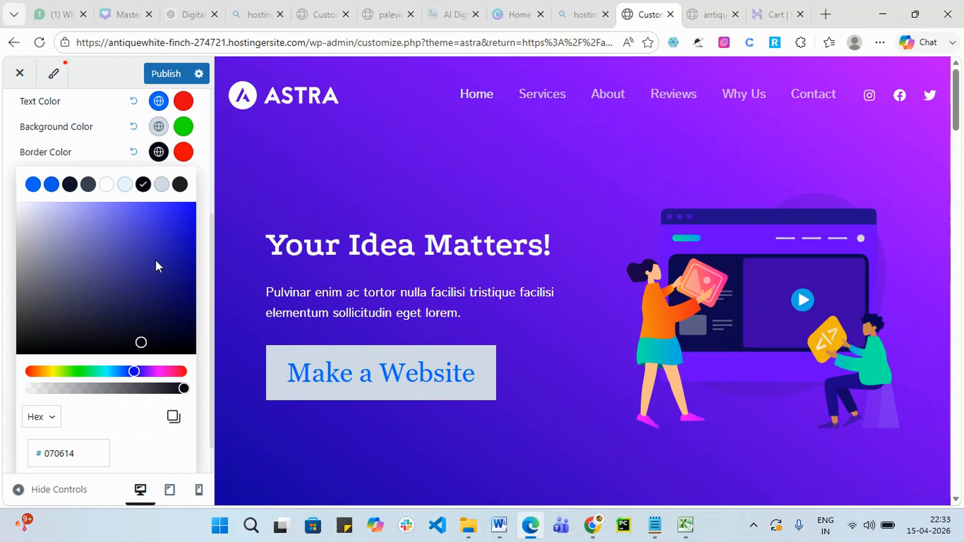
click(186, 222)
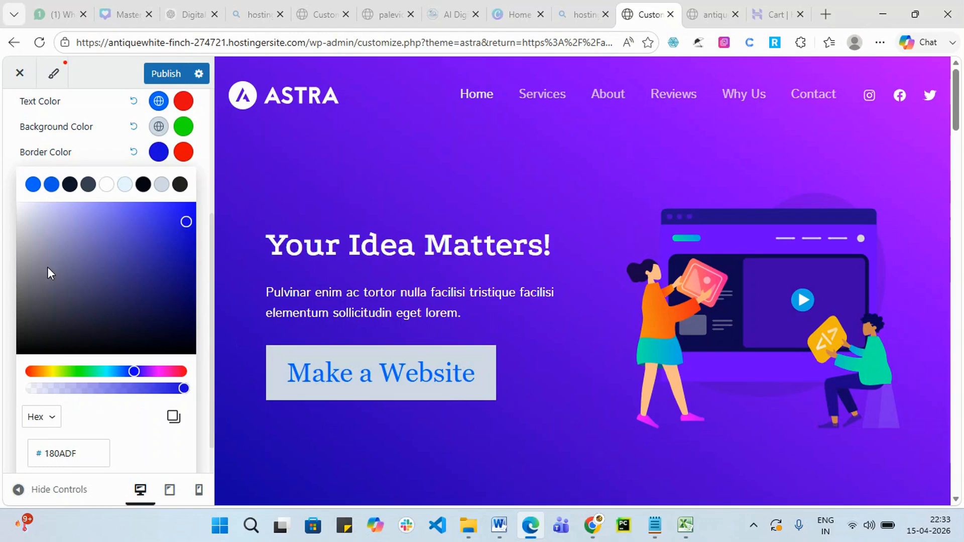
click(201, 149)
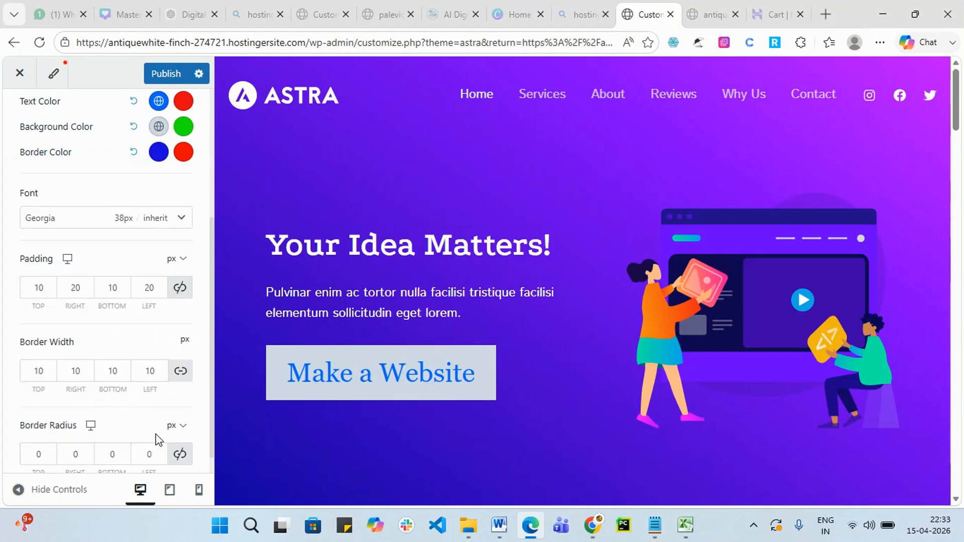
Reduce the button border width to 5 px on every side.
scroll(77, 370, down, 1)
click(118, 345)
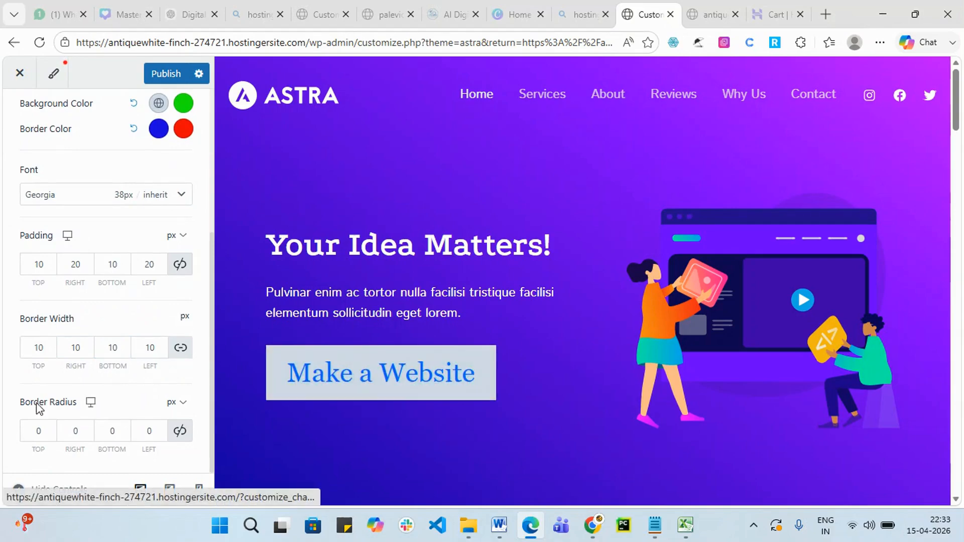
click(149, 347)
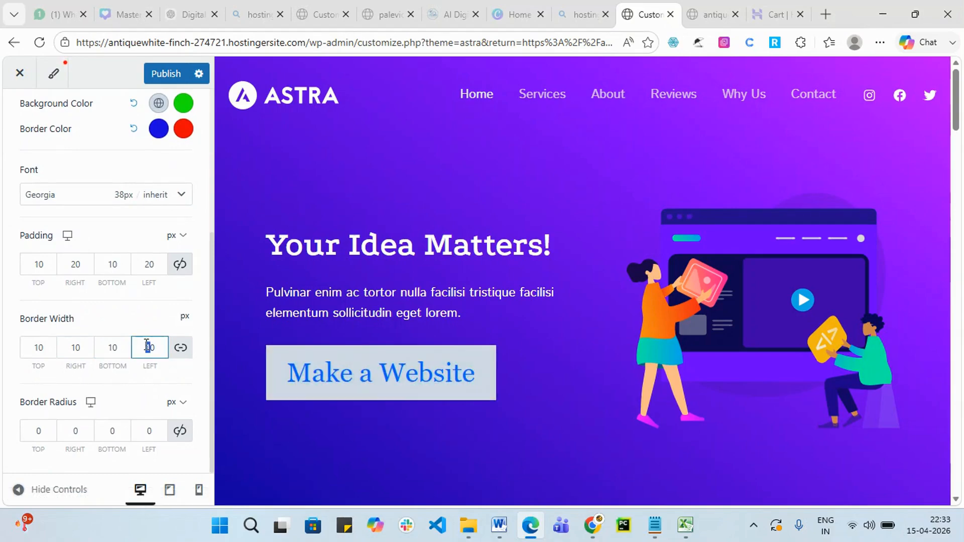
click(155, 347)
text(5)
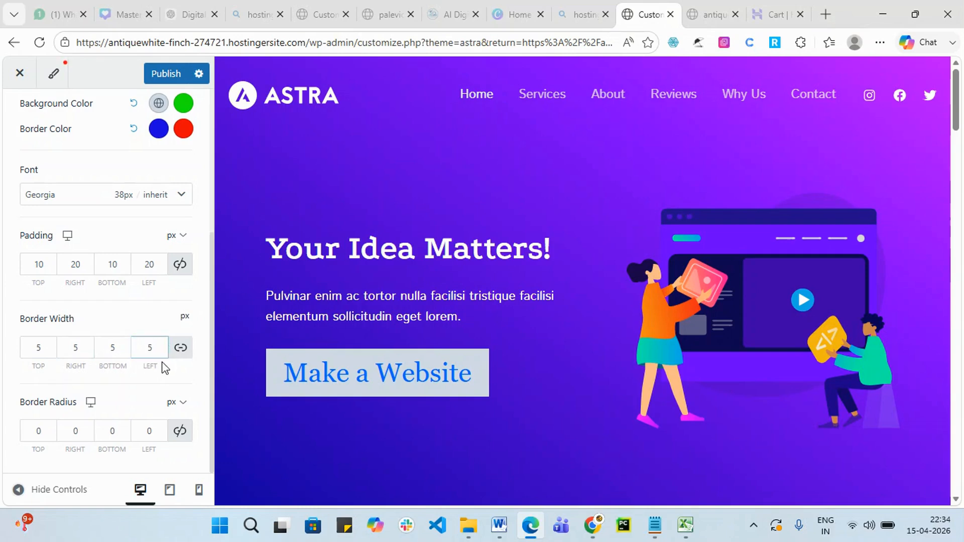
Set the top and bottom border radius of the button to 50 px.
click(47, 430)
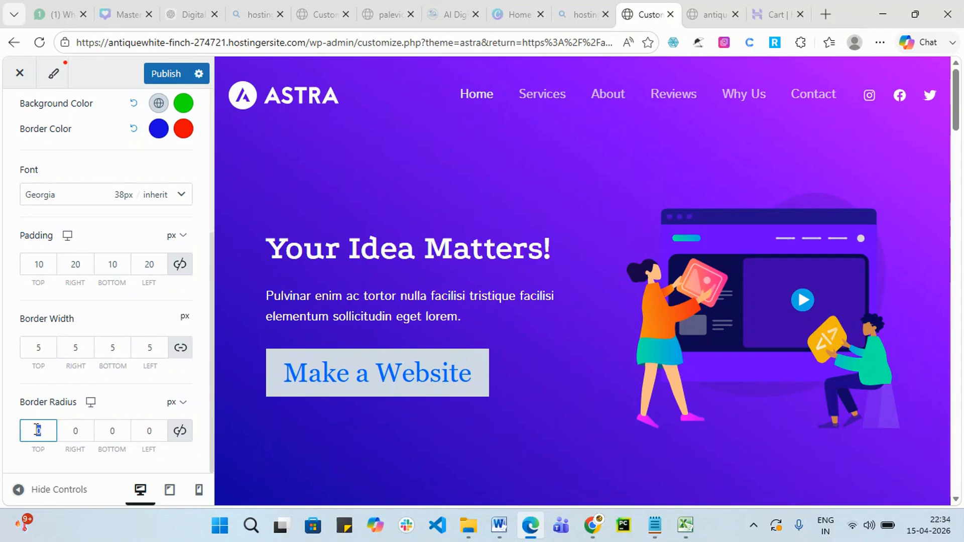
text(10)
drag(45, 428, 37, 426)
text(50)
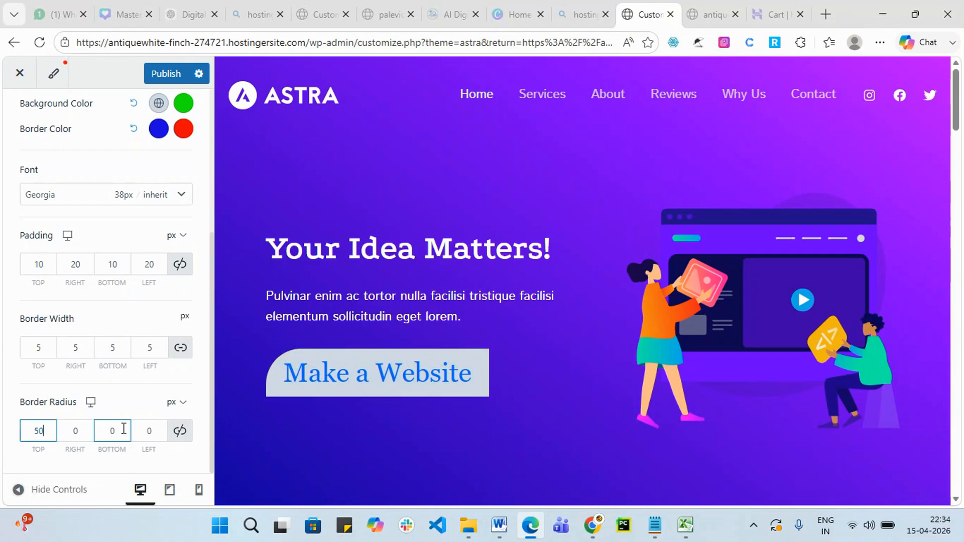
drag(123, 429, 113, 428)
text(50)
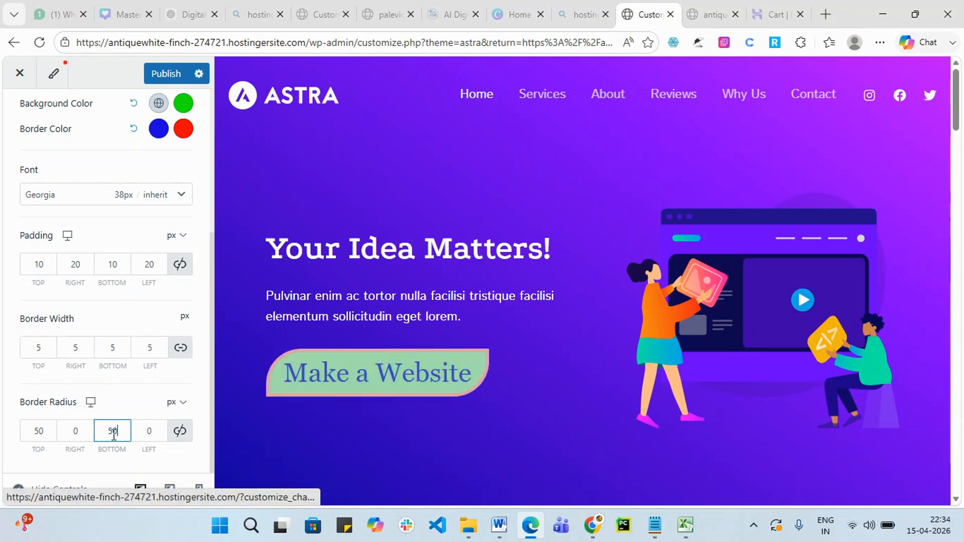
Set the right and left border radius to 20 px.
double_click(73, 431)
text(5)
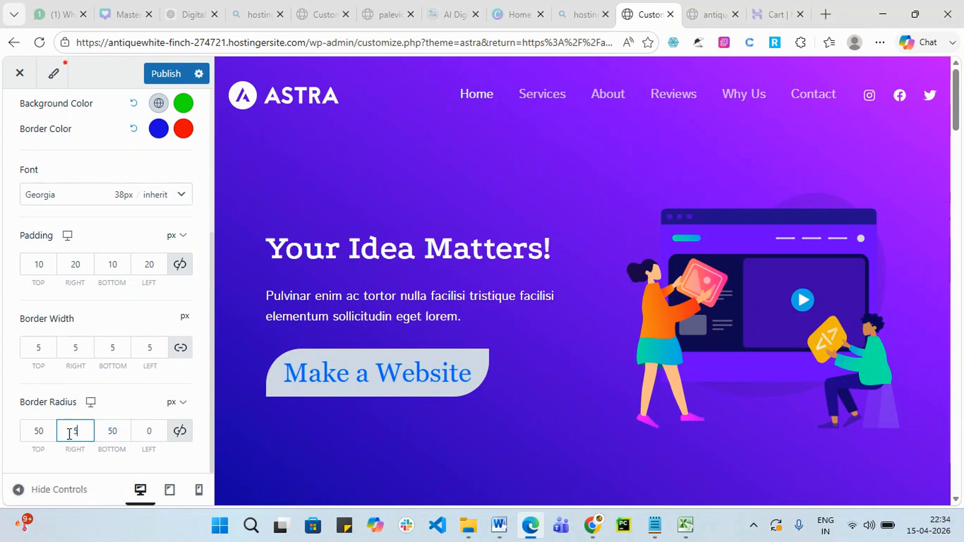
text(0)
click(126, 436)
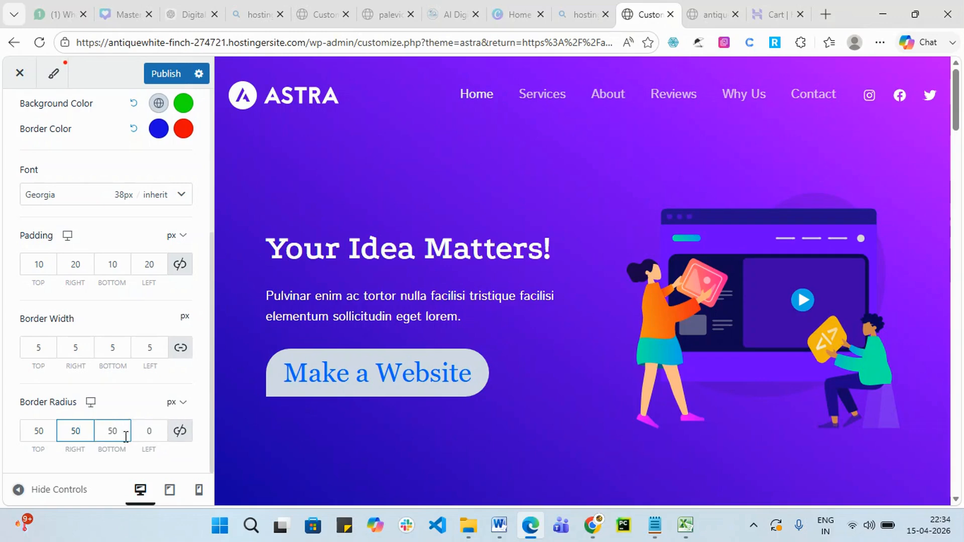
double_click(147, 430)
text(2)
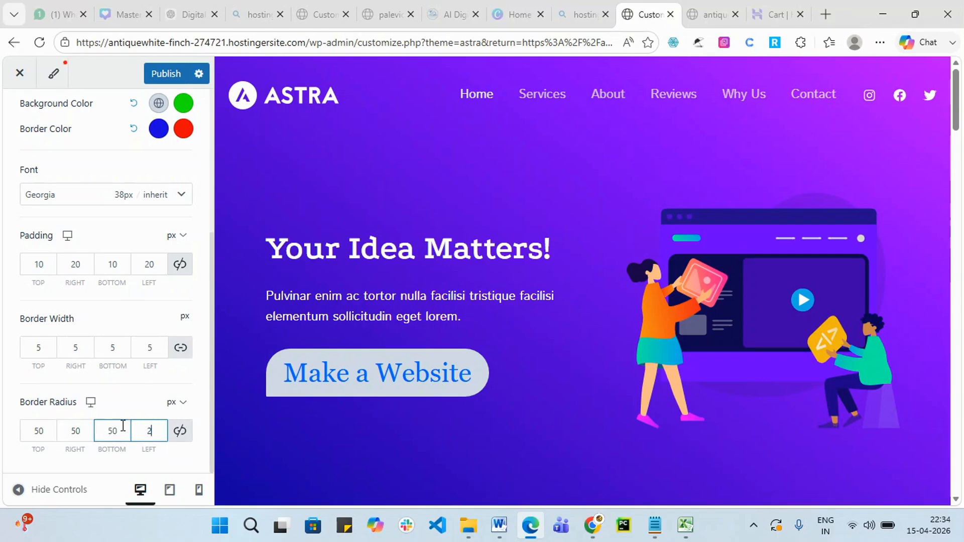
key(BackSpace)
text(20)
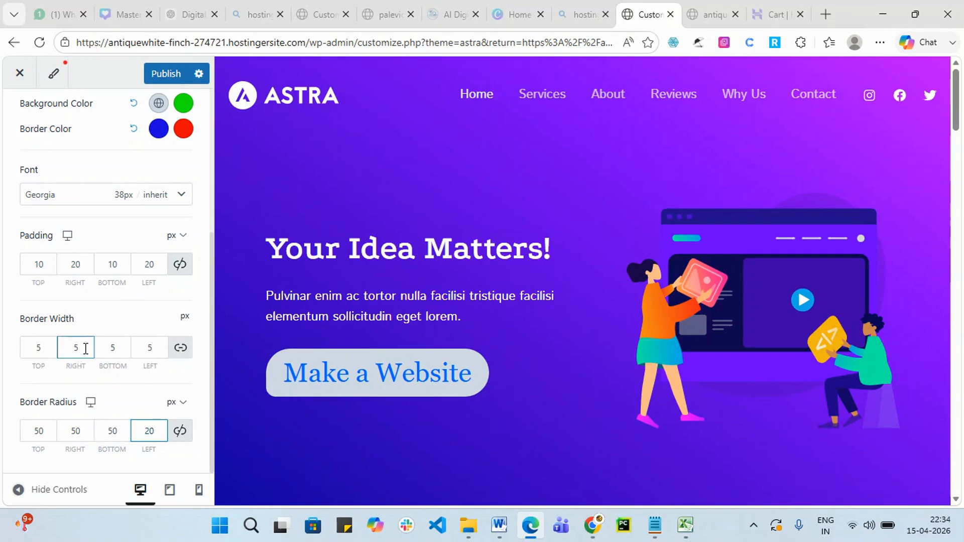
click(74, 423)
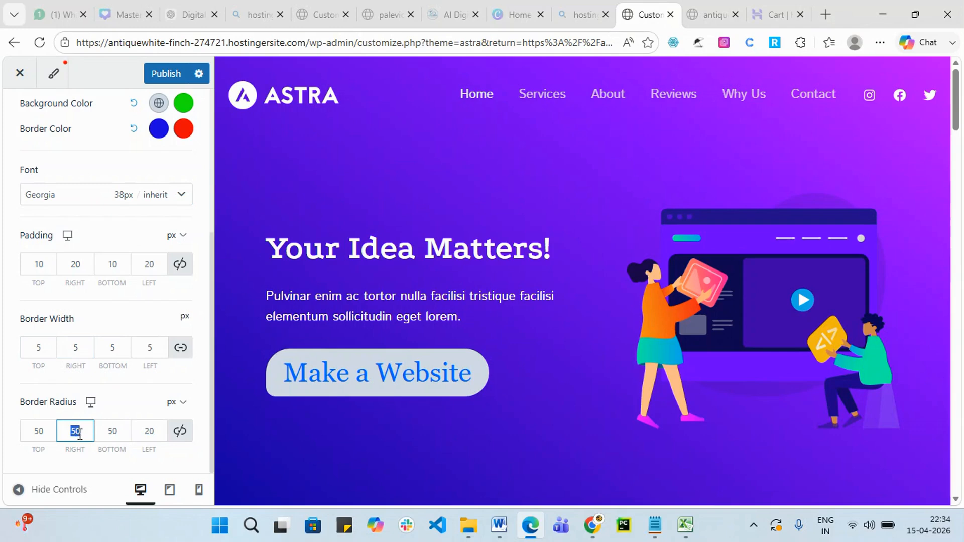
text(20)
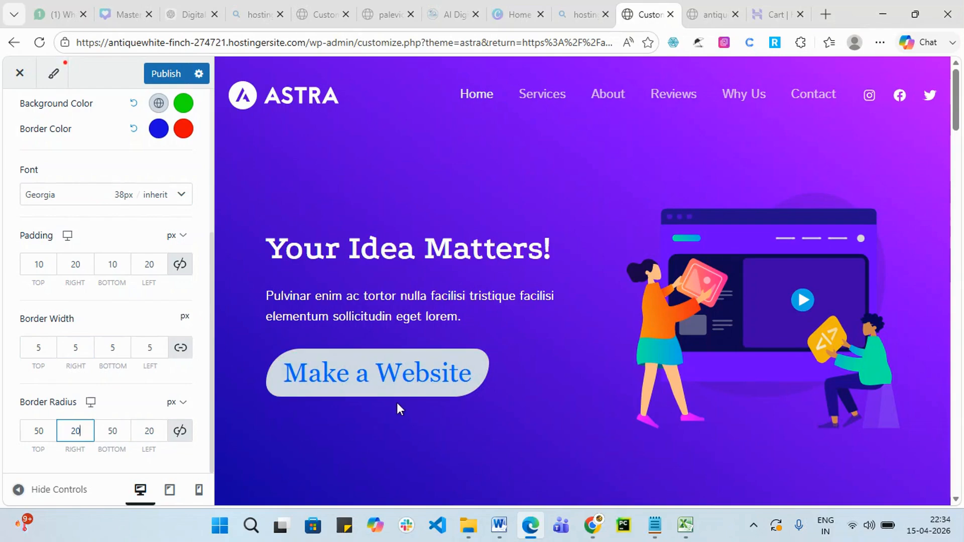
Publish the primary button style changes.
scroll(395, 389, down, 3)
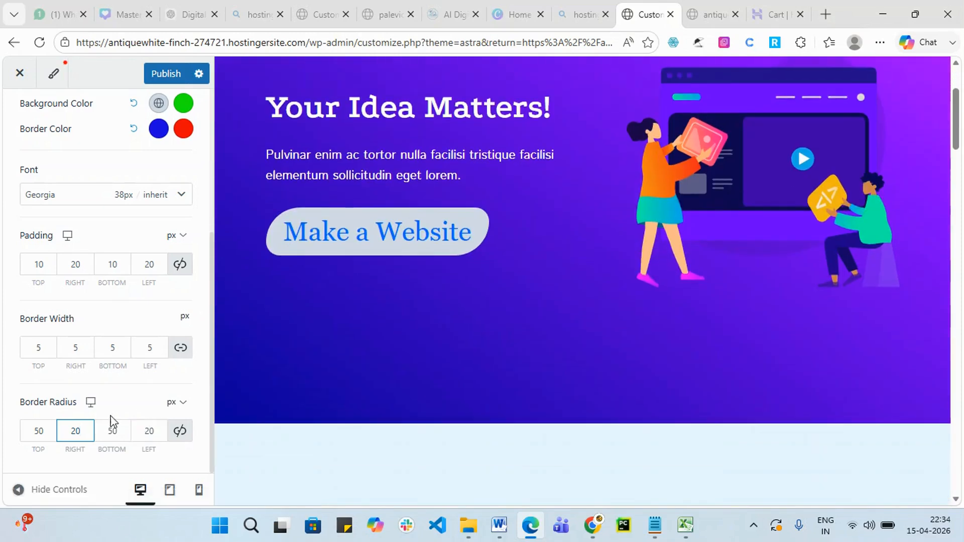
scroll(142, 295, up, 8)
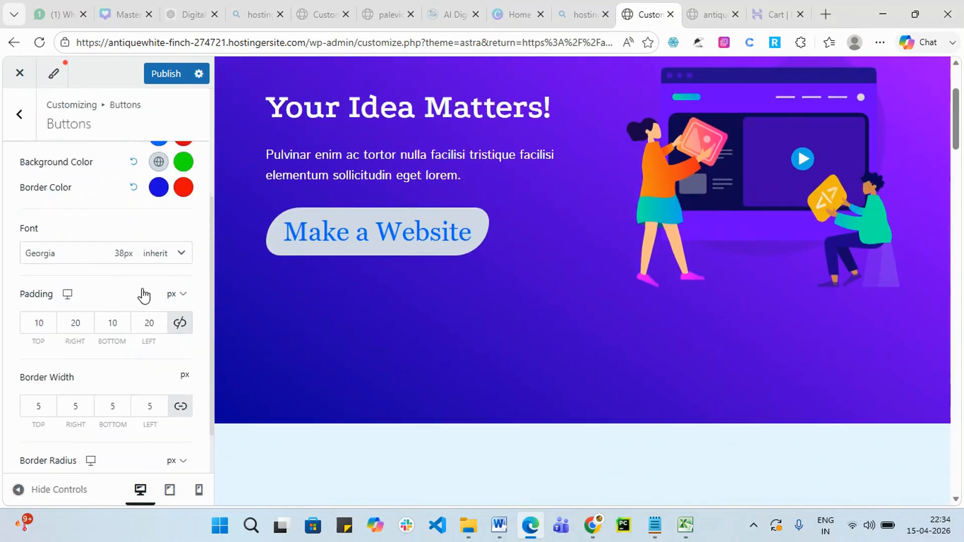
click(162, 75)
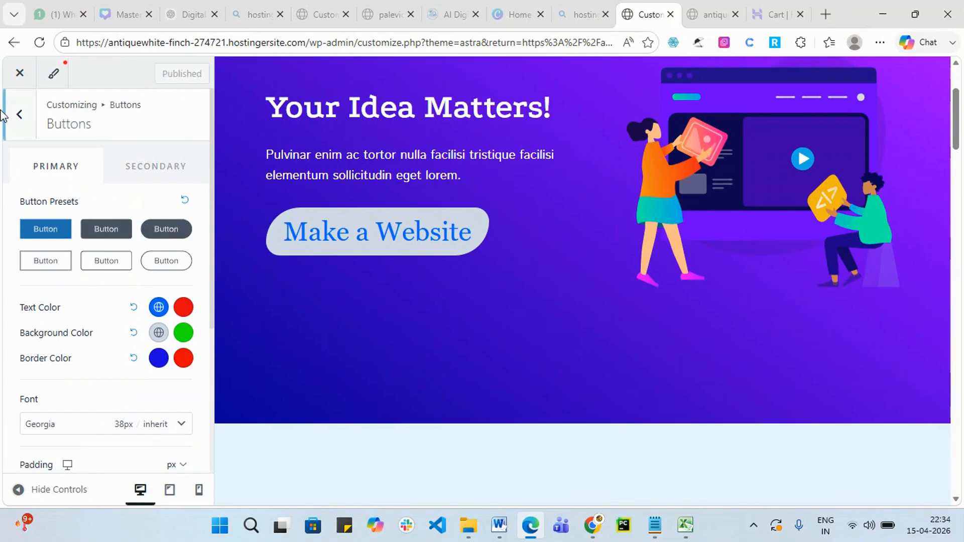
Back out of Global > Buttons to the top-level Customizer menu and enter Header.
click(18, 117)
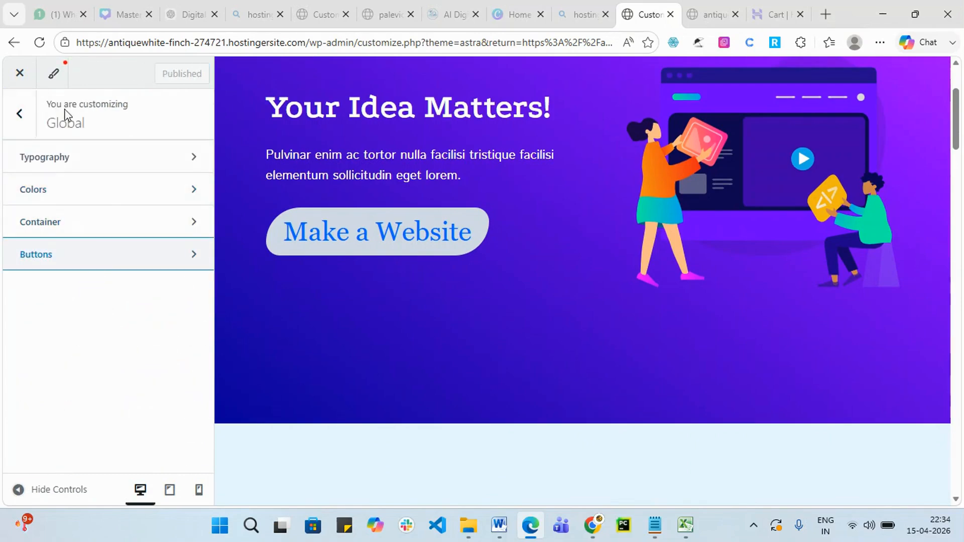
click(18, 115)
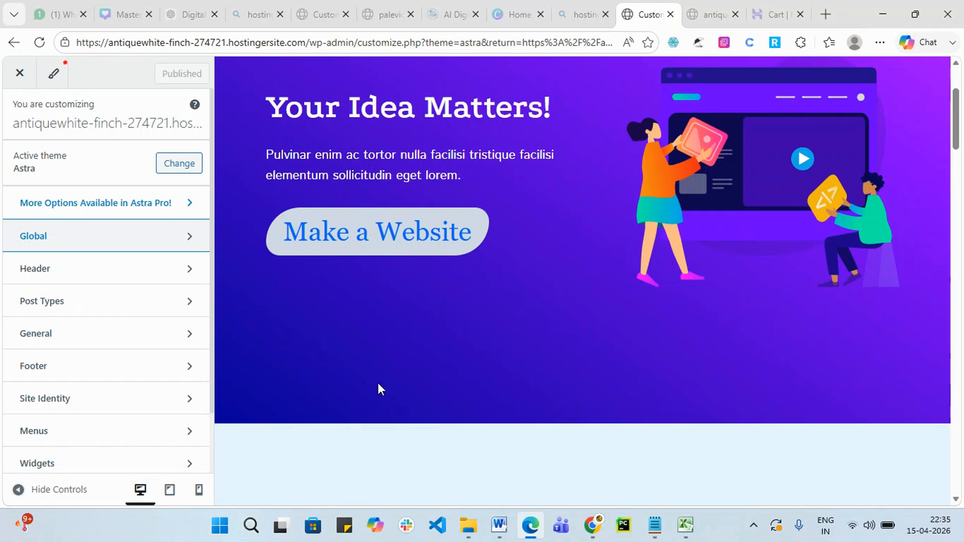
scroll(380, 389, up, 3)
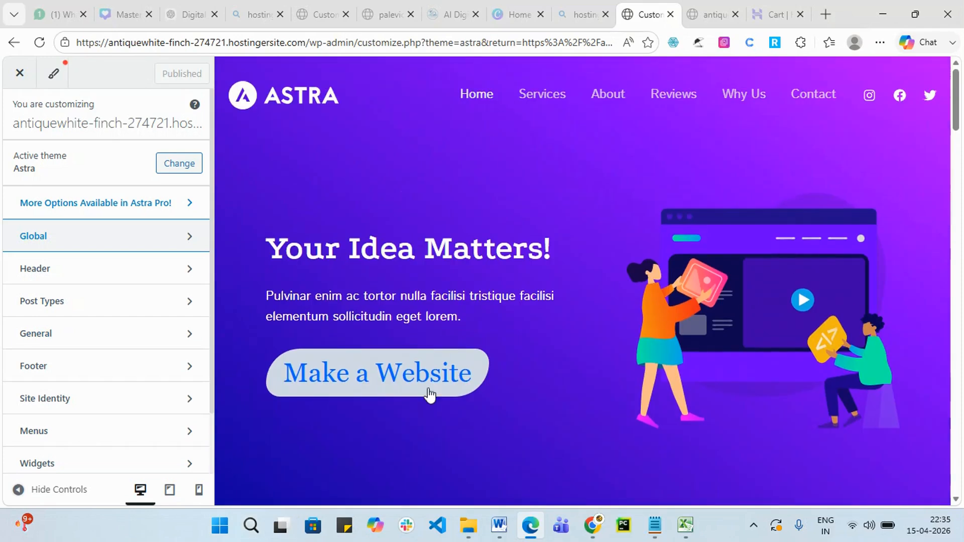
click(141, 268)
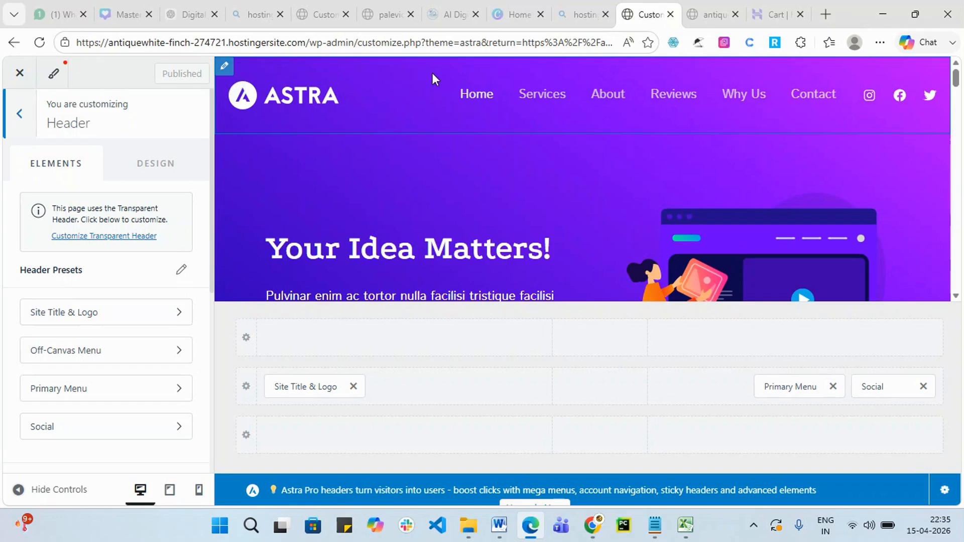
Insert a Button element into the top row of the header builder.
click(406, 339)
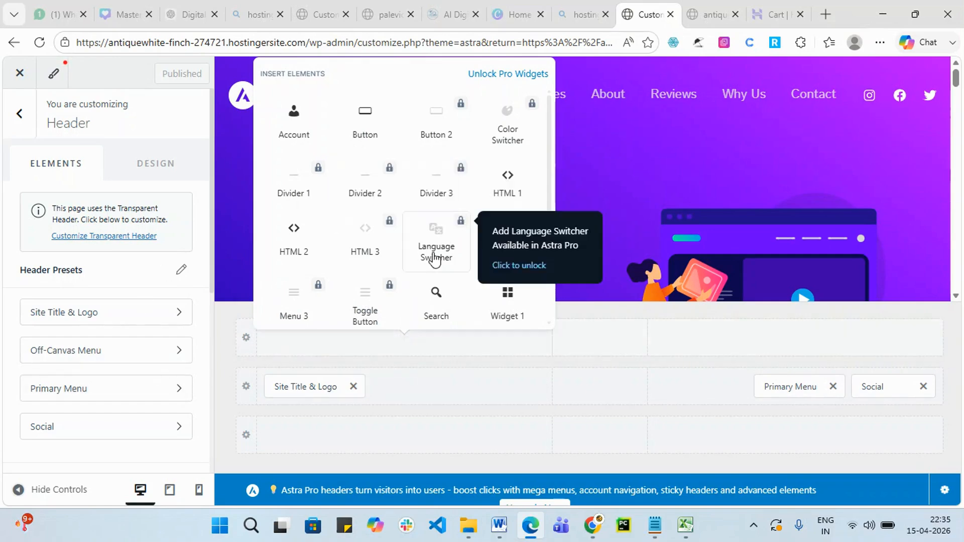
scroll(435, 258, down, 2)
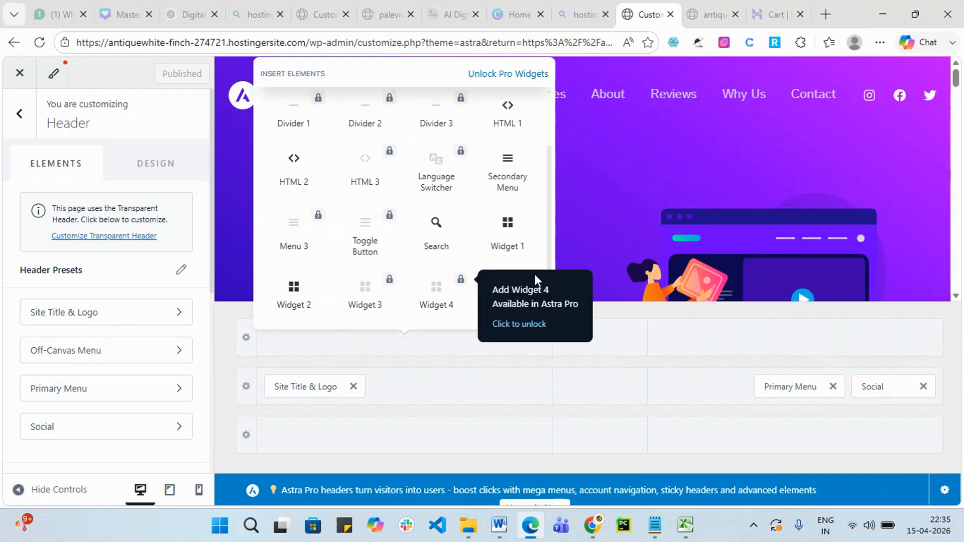
scroll(487, 269, up, 2)
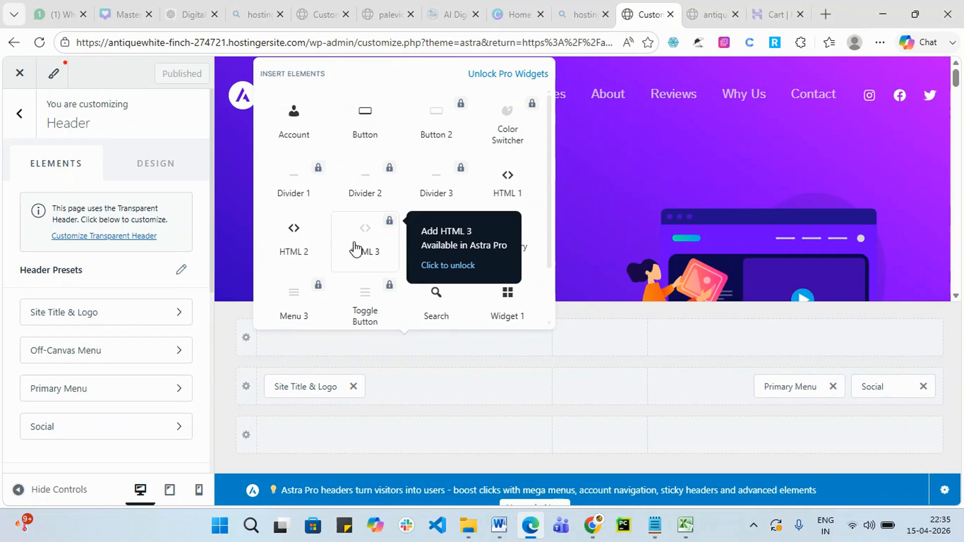
click(365, 131)
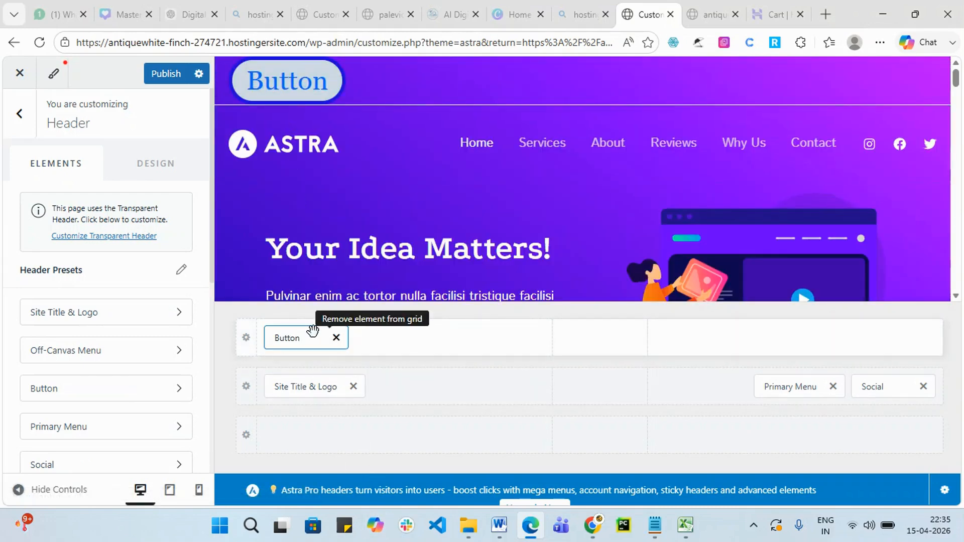
Replace the header button's label 'Button' with 'Apply for job'.
click(290, 339)
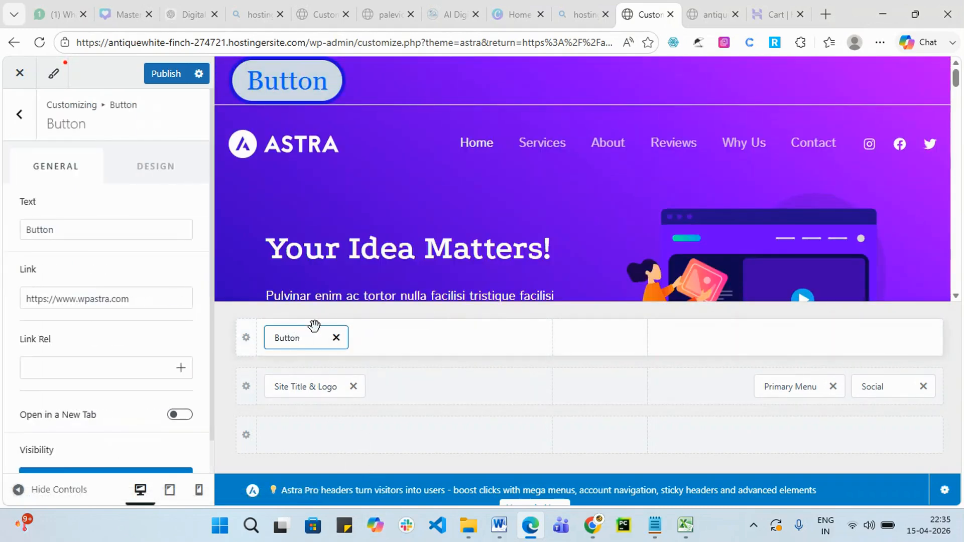
click(78, 231)
drag(58, 229, 2, 234)
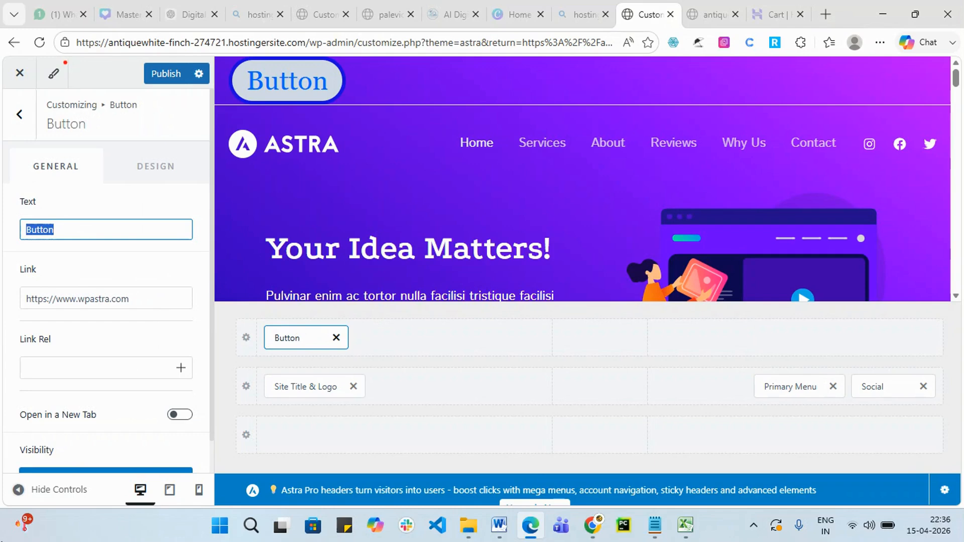
text(Appl)
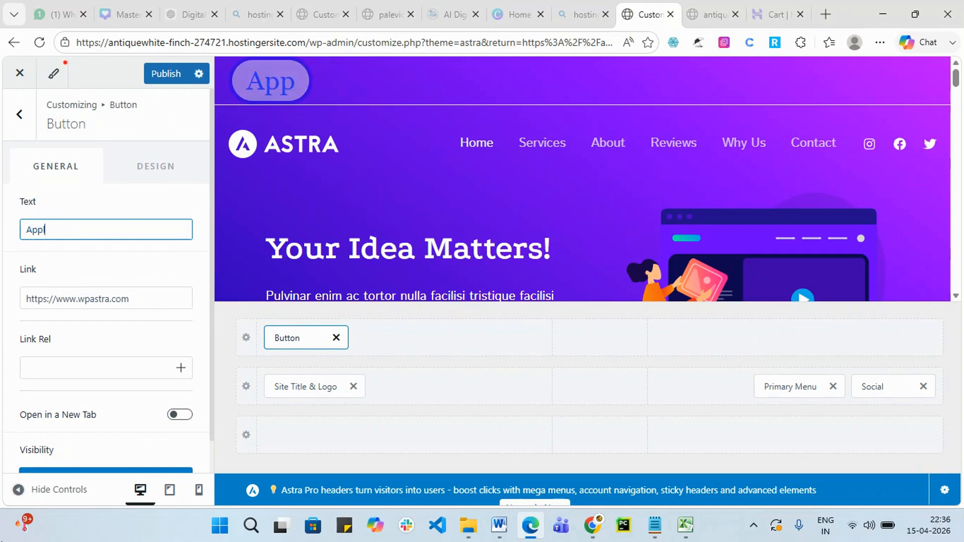
text(y t)
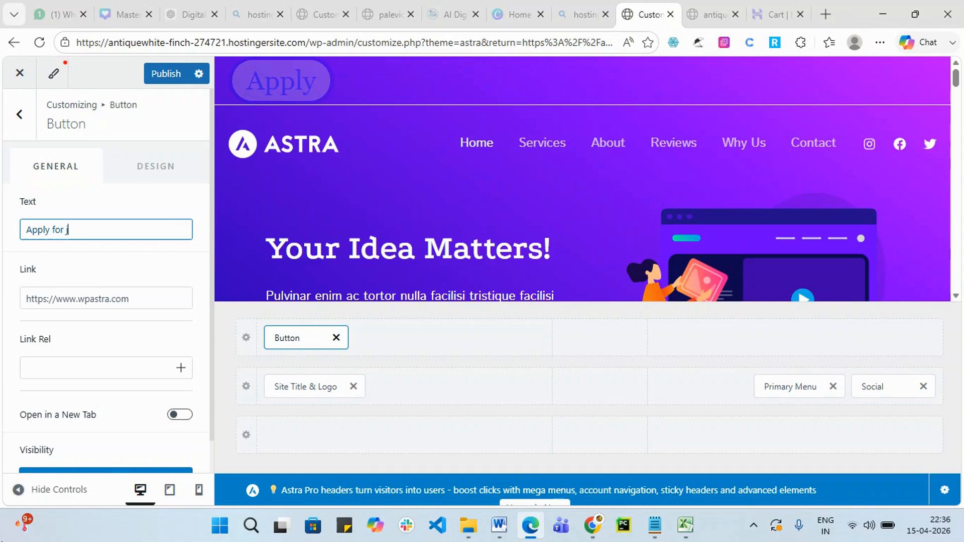
text(or job)
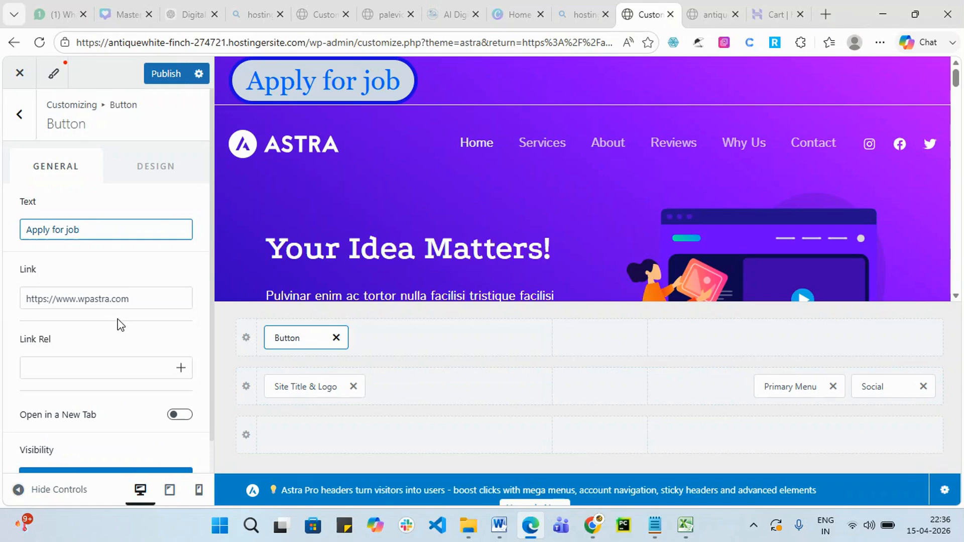
scroll(117, 318, down, 1)
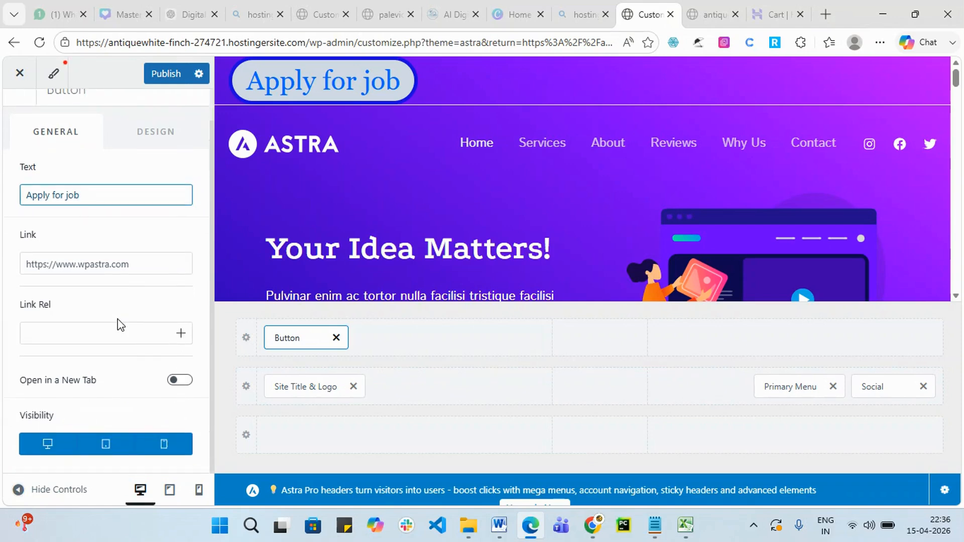
scroll(166, 190, up, 1)
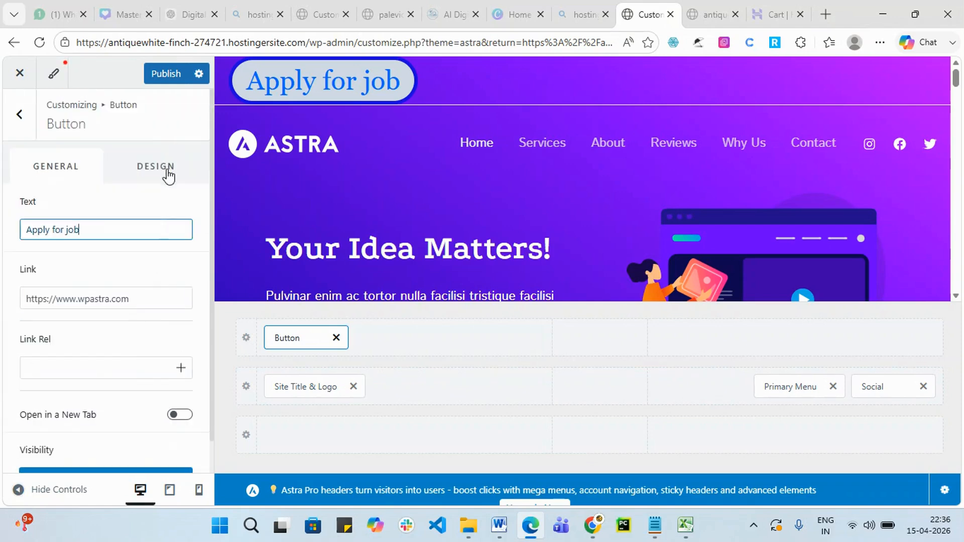
click(168, 172)
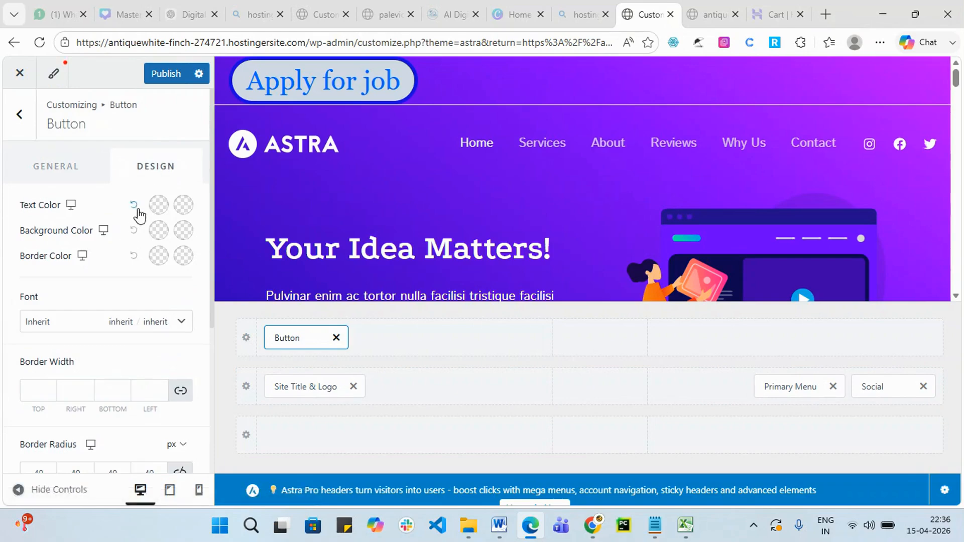
Set the Apply for job button font to Helvetica at 23px.
click(181, 322)
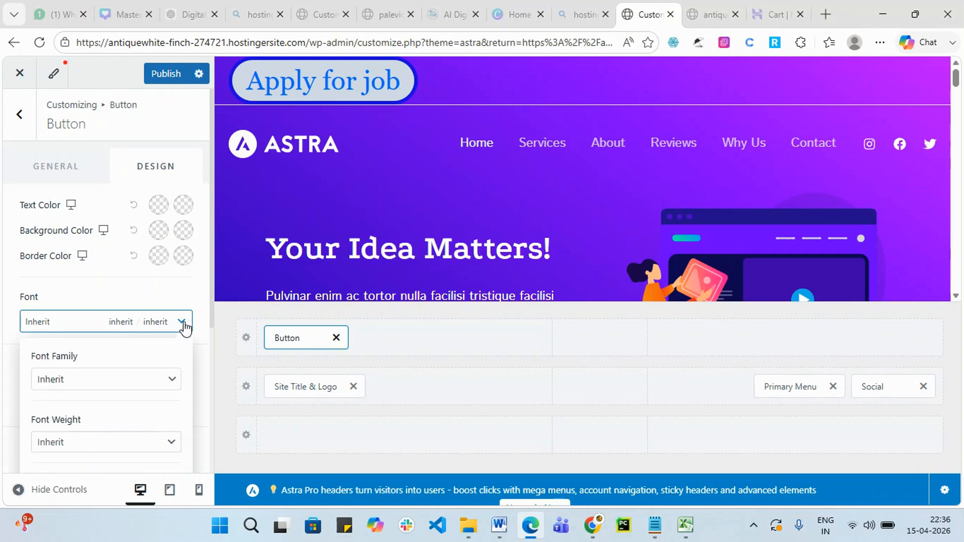
scroll(168, 362, down, 1)
click(176, 318)
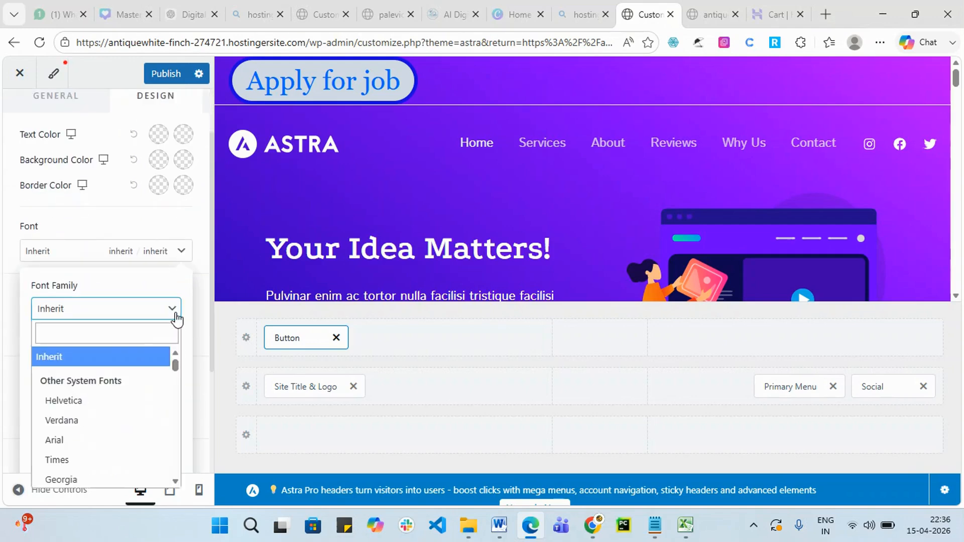
click(119, 406)
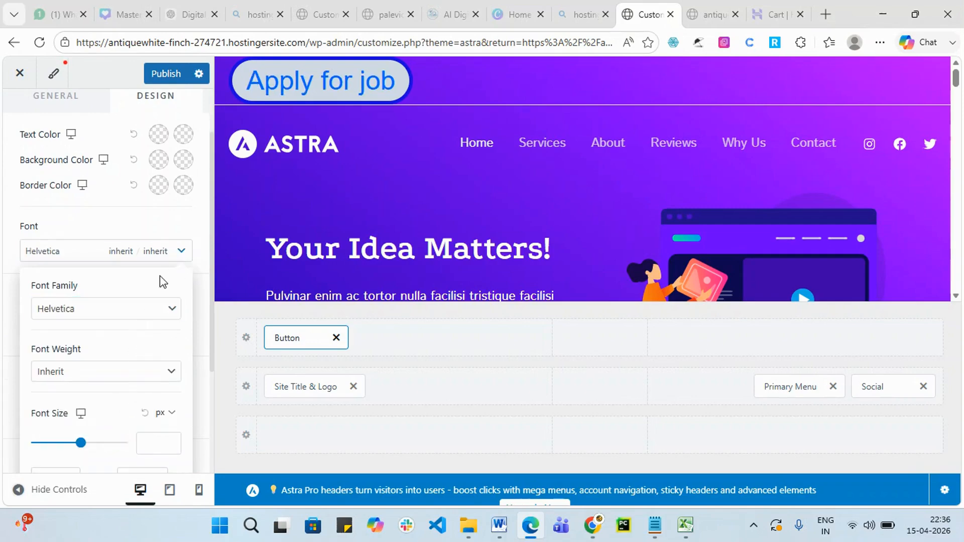
drag(81, 446, 49, 450)
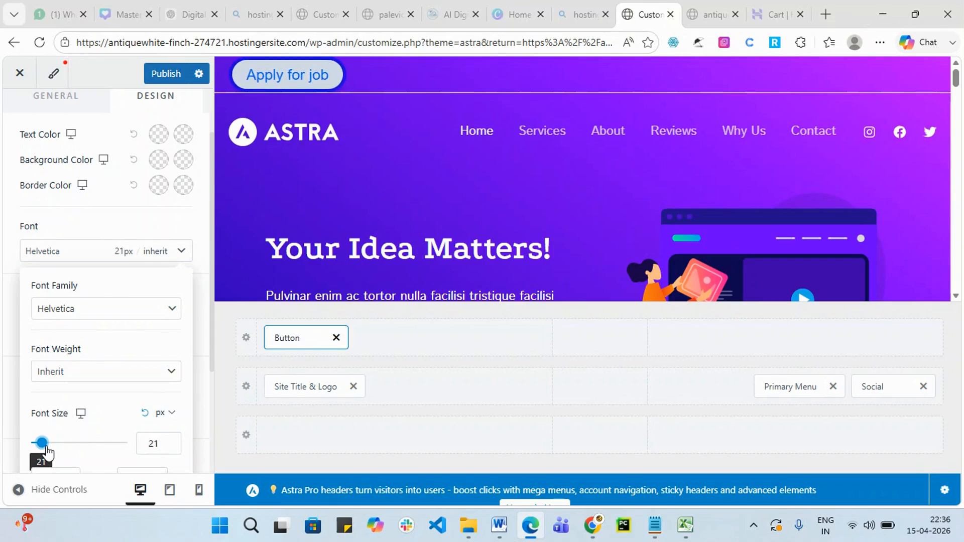
click(195, 259)
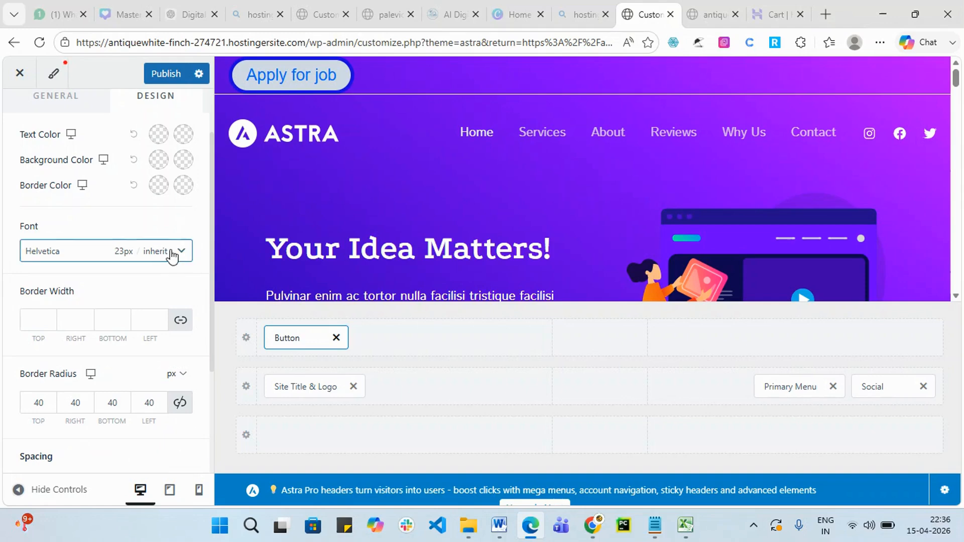
Adjust the button's border settings and publish the header button changes.
click(49, 315)
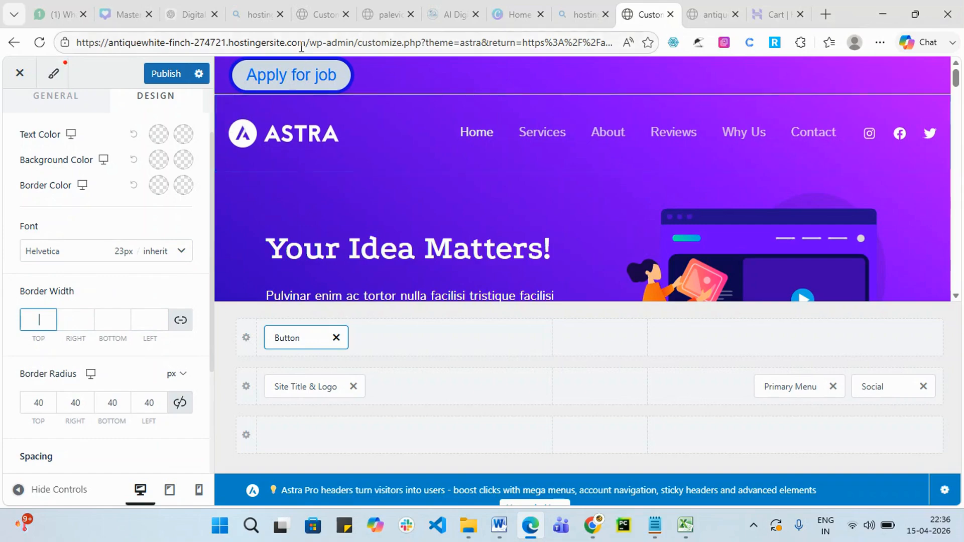
scroll(119, 377, down, 2)
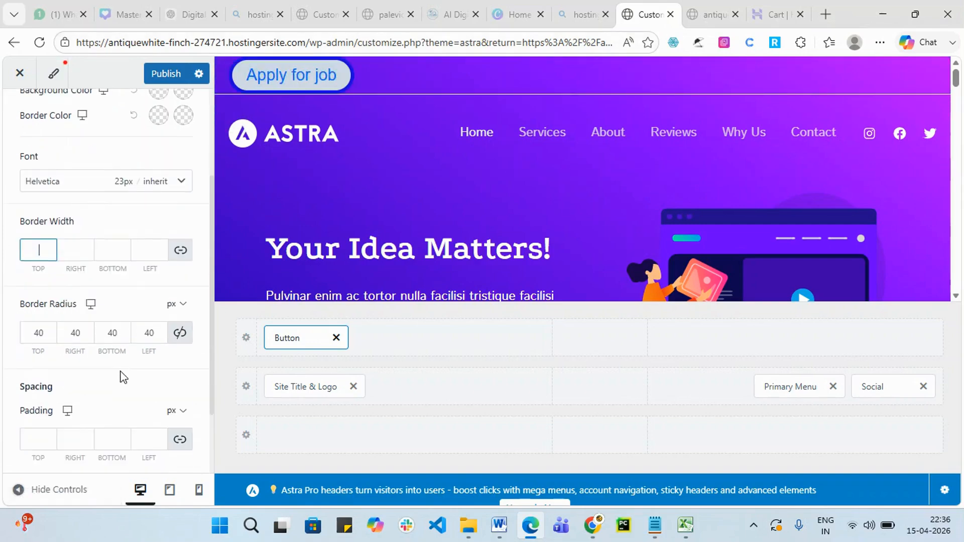
scroll(116, 382, down, 2)
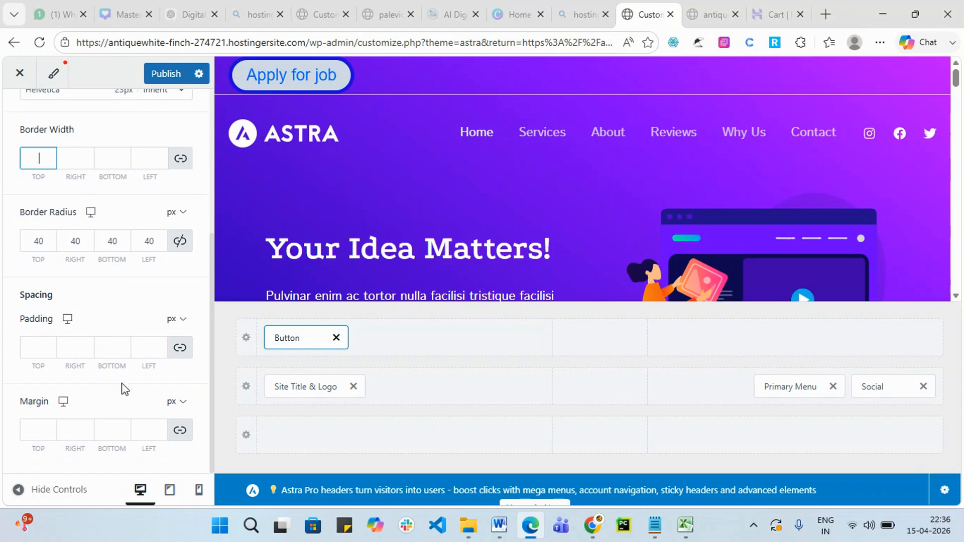
scroll(133, 378, up, 4)
click(112, 351)
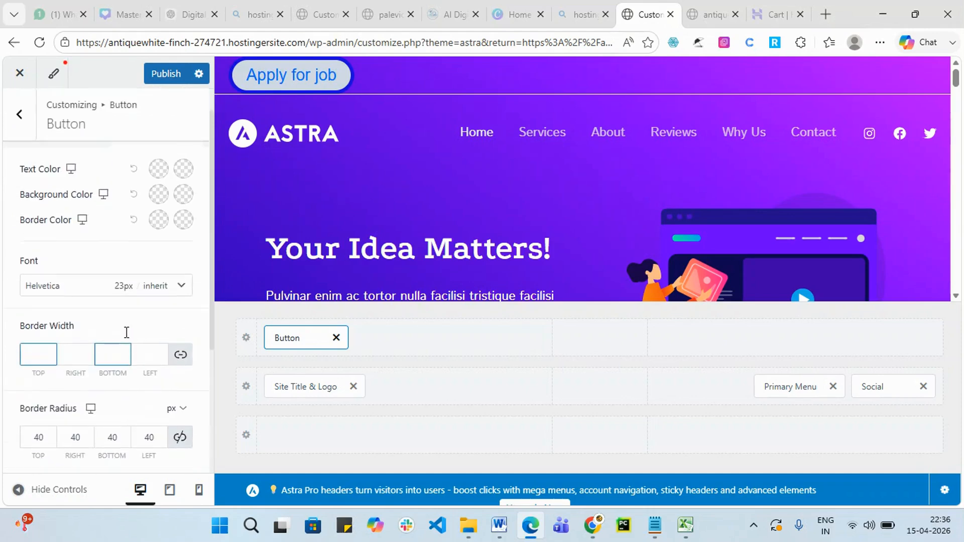
scroll(127, 332, up, 1)
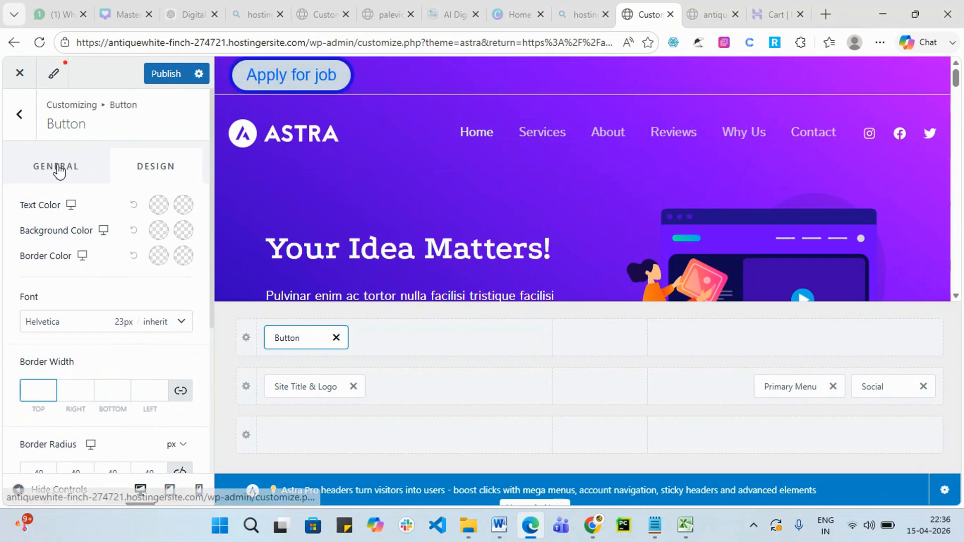
click(165, 74)
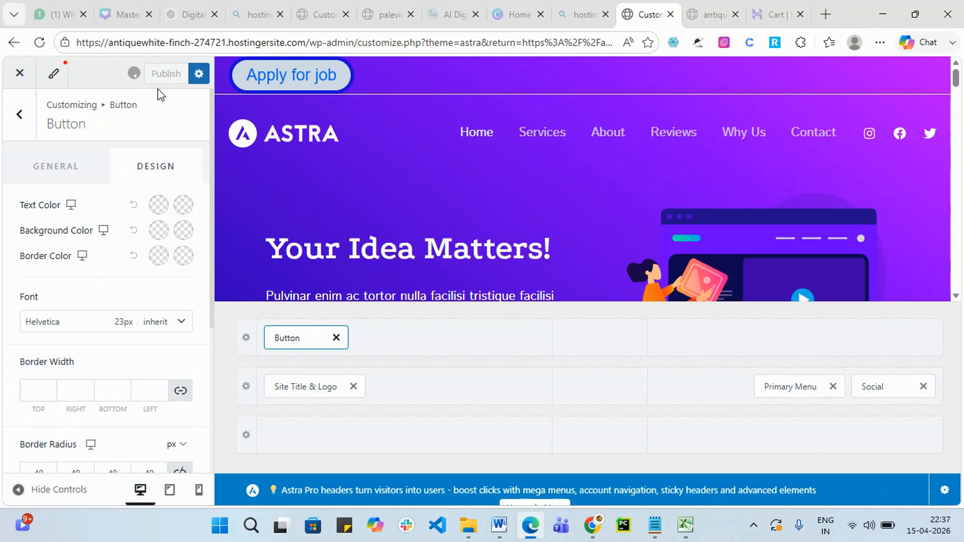
Add an HTML 1 element beside the Apply for job button in the top header row.
click(71, 169)
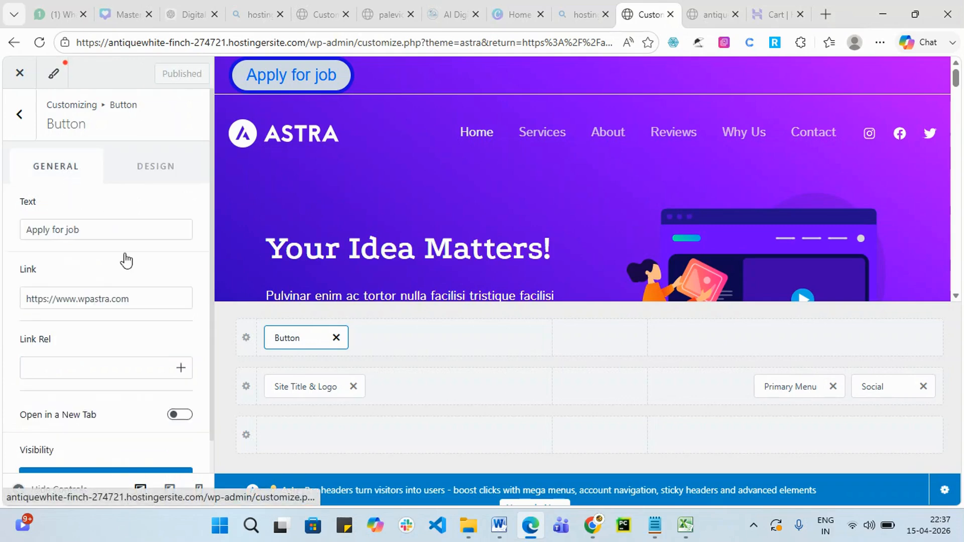
click(404, 337)
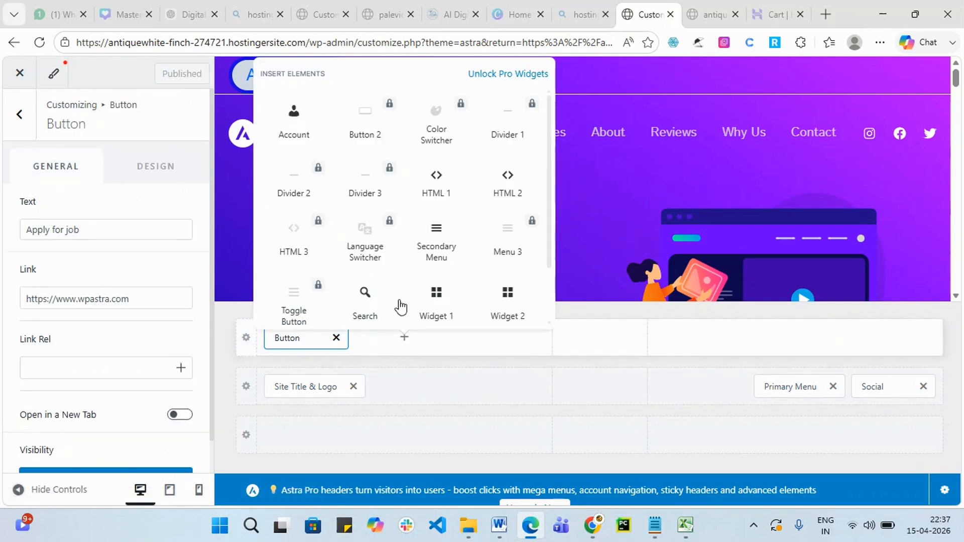
scroll(466, 246, down, 2)
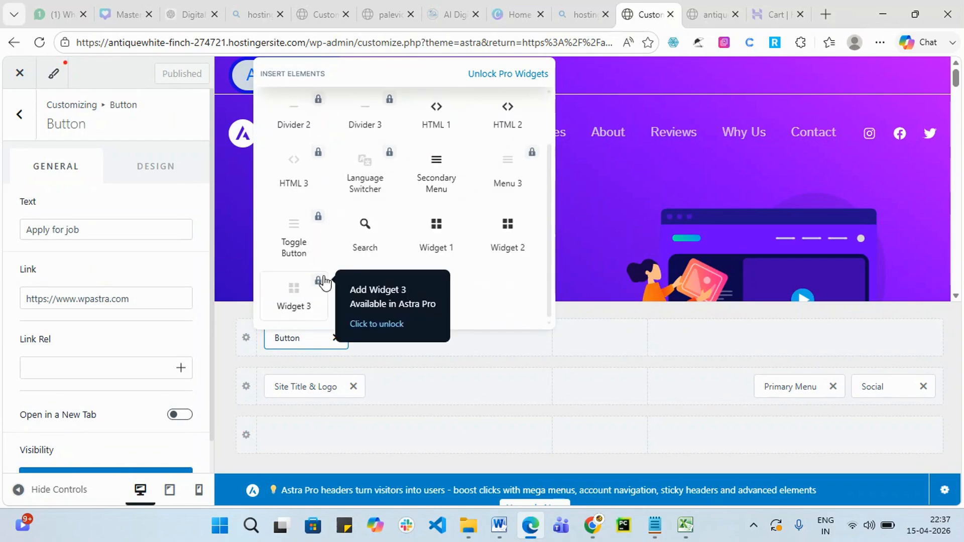
scroll(351, 271, up, 2)
click(429, 187)
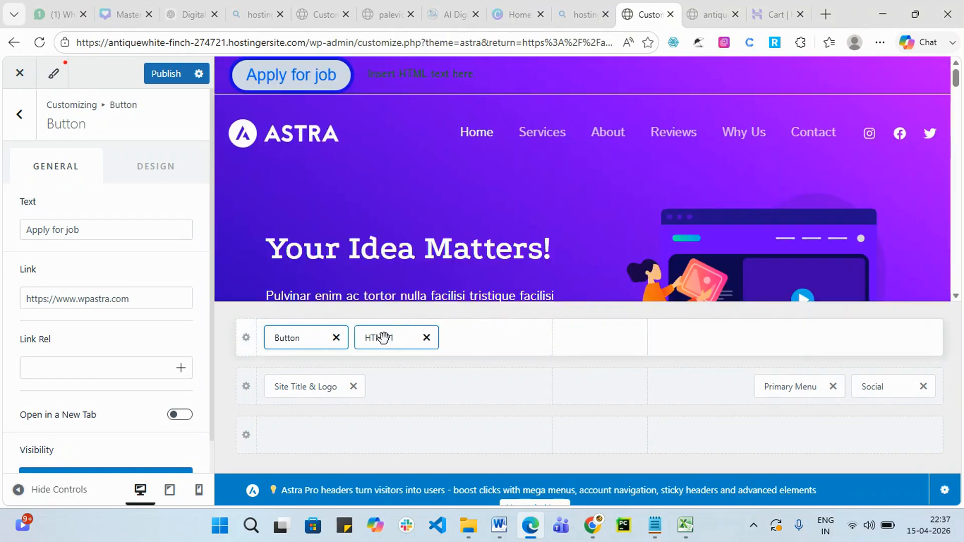
click(383, 338)
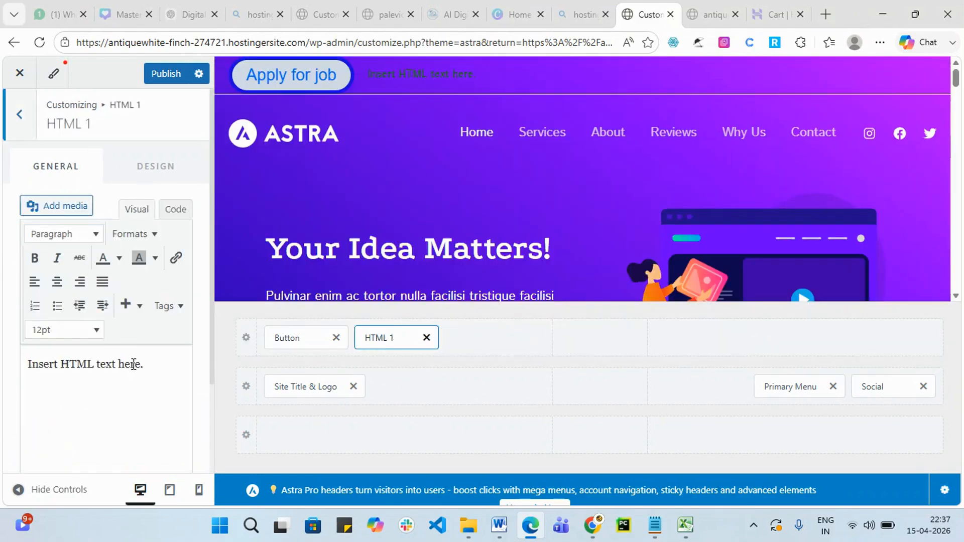
Replace the HTML 1 placeholder text with the 'call :' line and phone number.
drag(148, 367, 31, 363)
click(31, 363)
drag(149, 369, 26, 374)
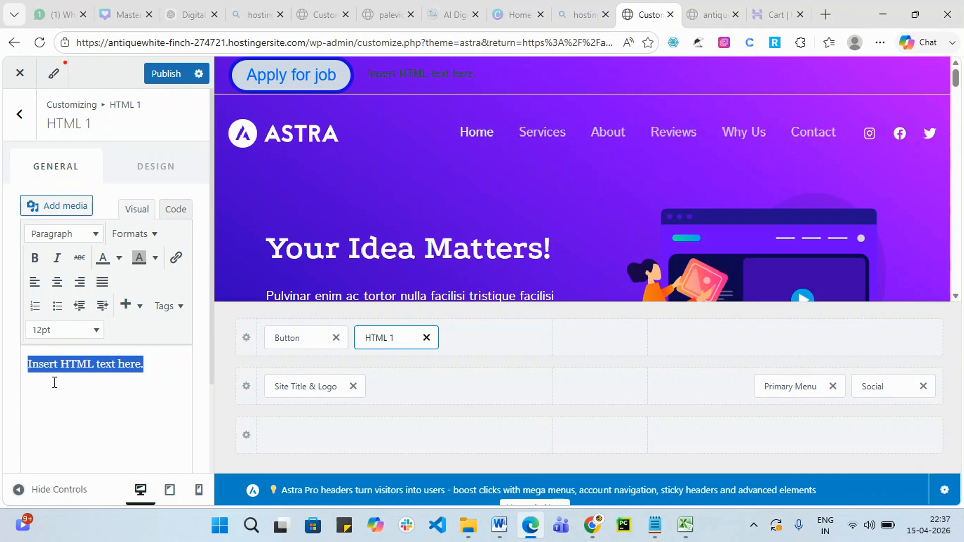
text(c)
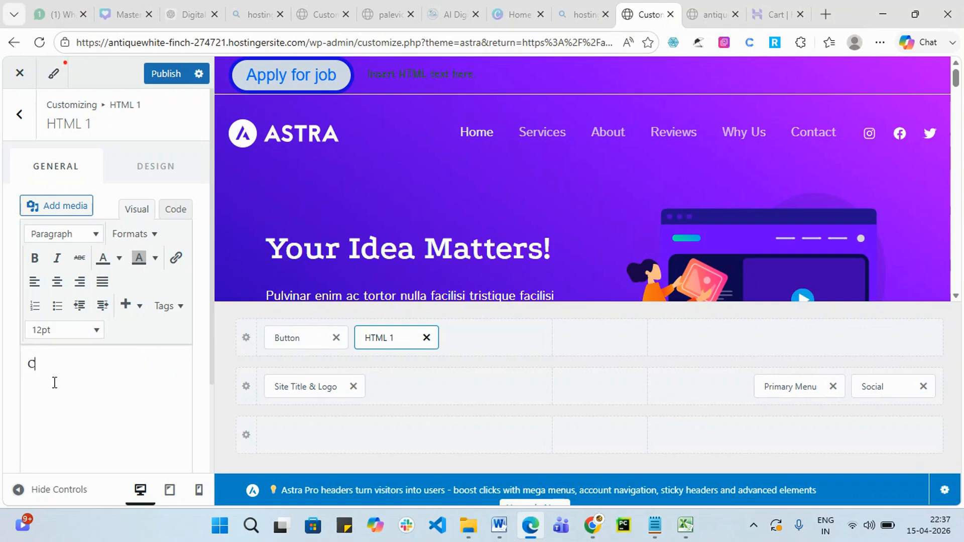
text(all : 0987654321)
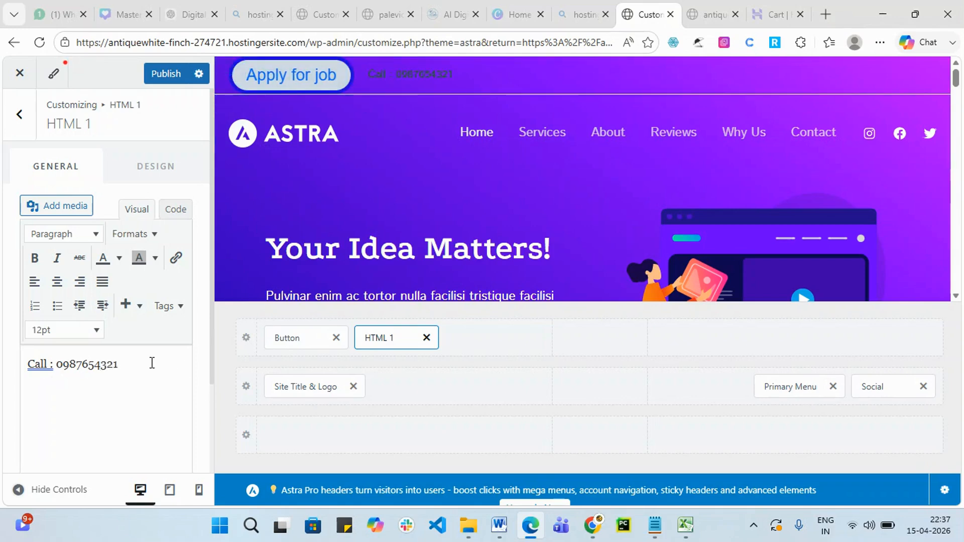
drag(134, 363, 26, 359)
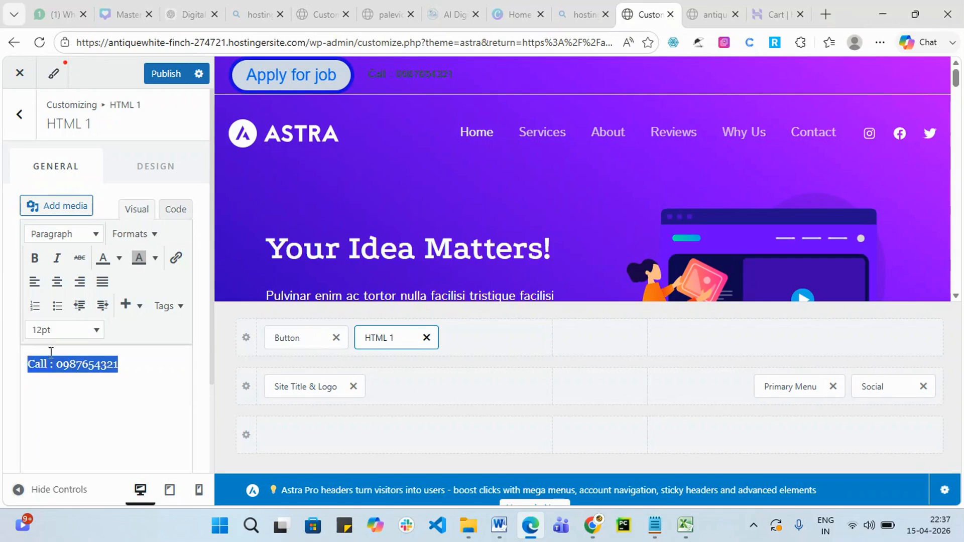
Give the Call line white text on a blue background.
click(119, 258)
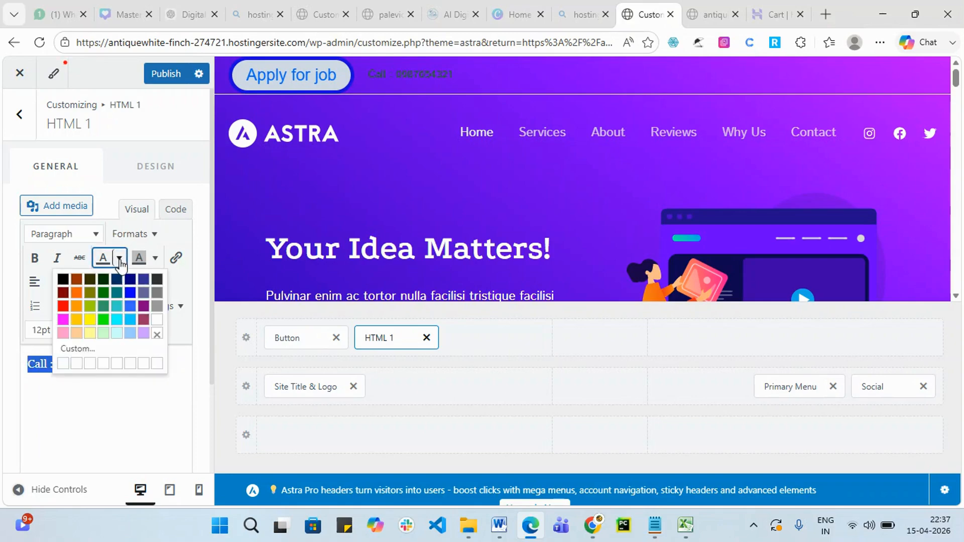
click(63, 364)
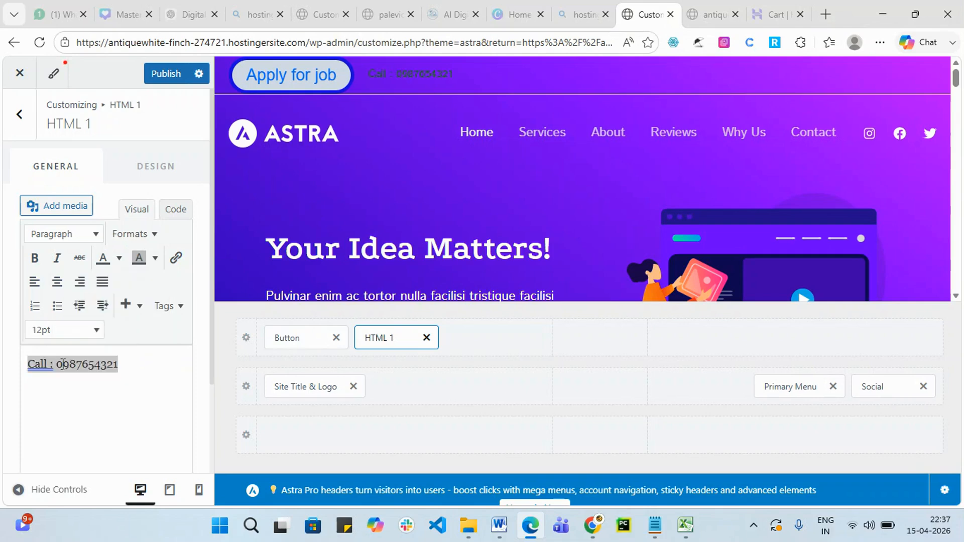
click(136, 389)
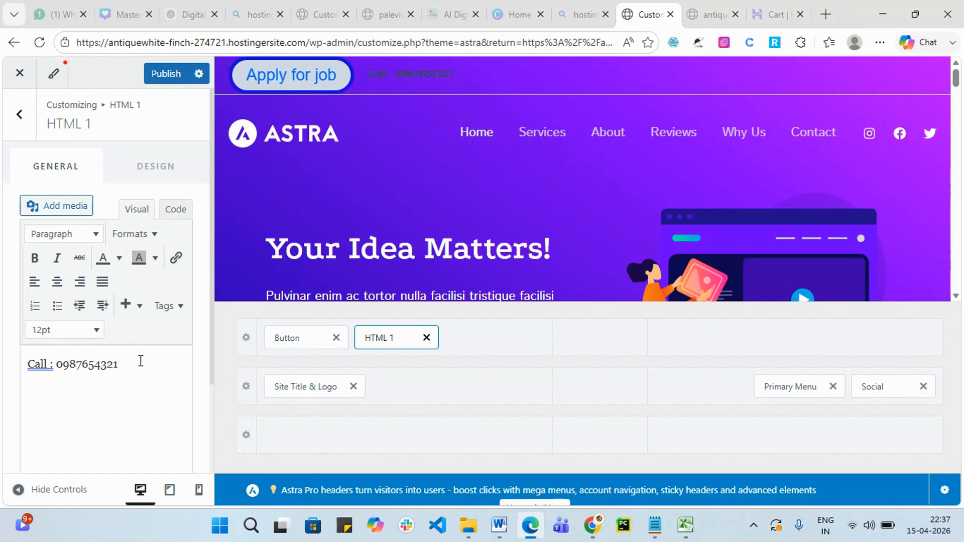
drag(102, 368, 21, 355)
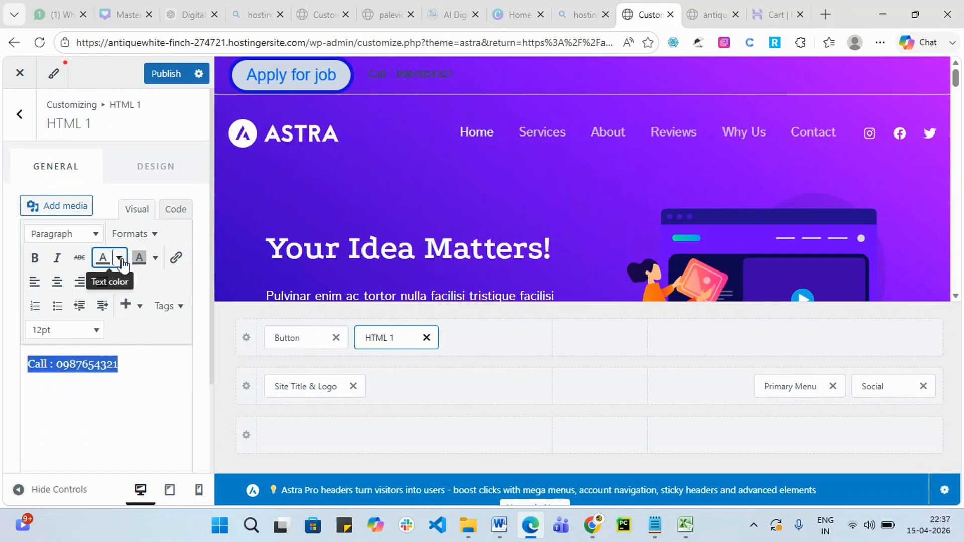
click(154, 264)
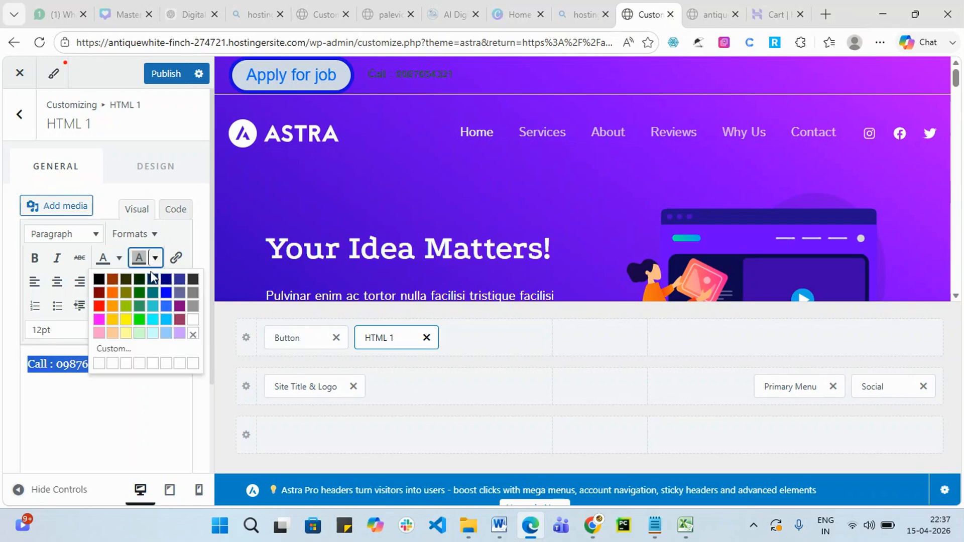
click(167, 293)
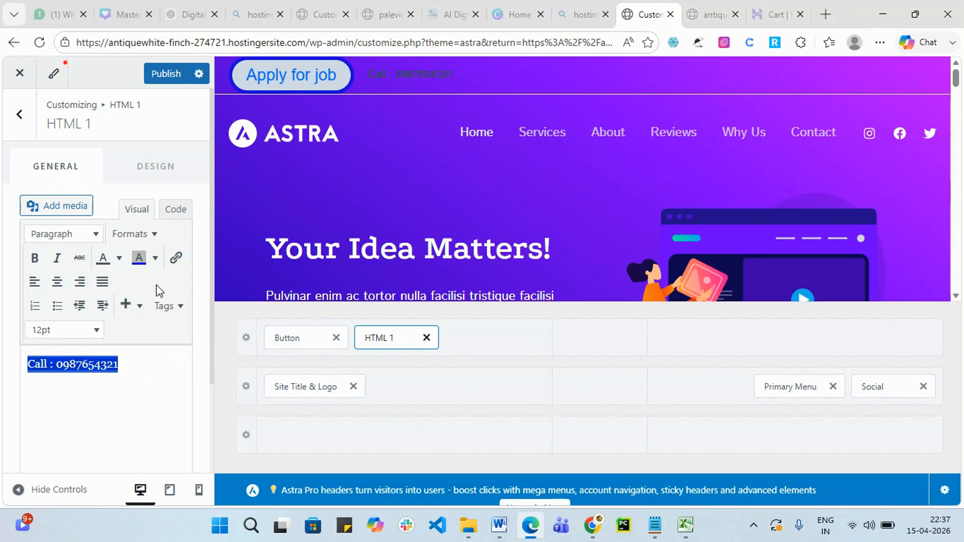
click(119, 258)
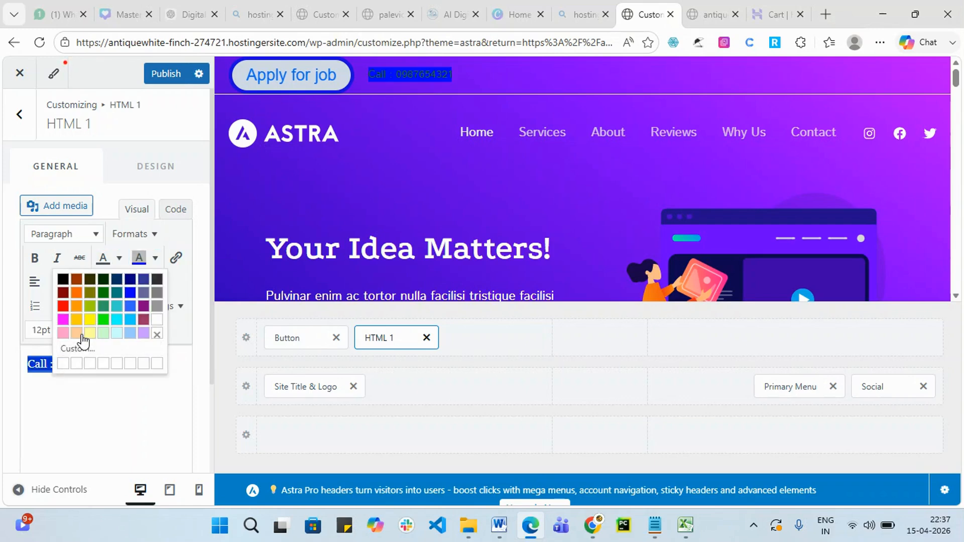
click(156, 320)
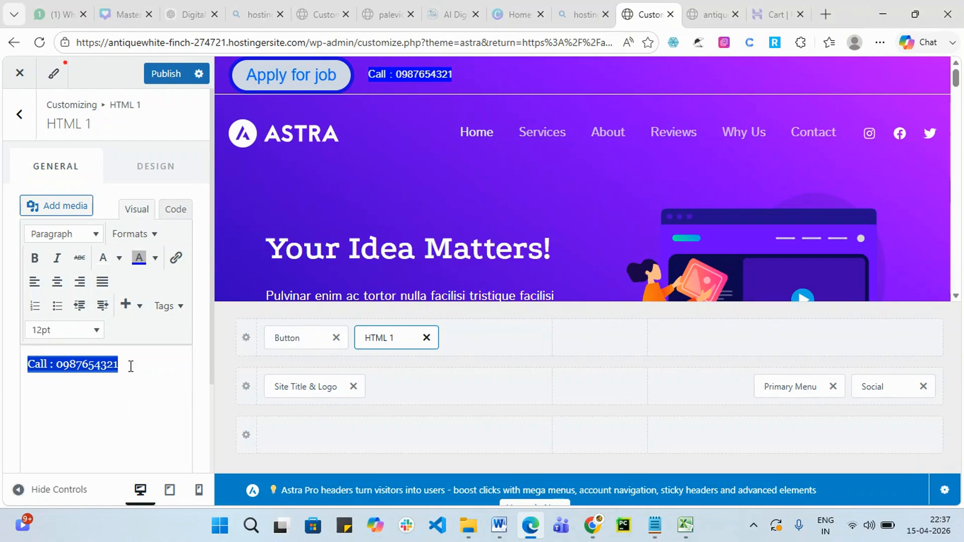
Remove the blue background from the Call line.
drag(115, 366, 26, 365)
click(152, 261)
click(196, 341)
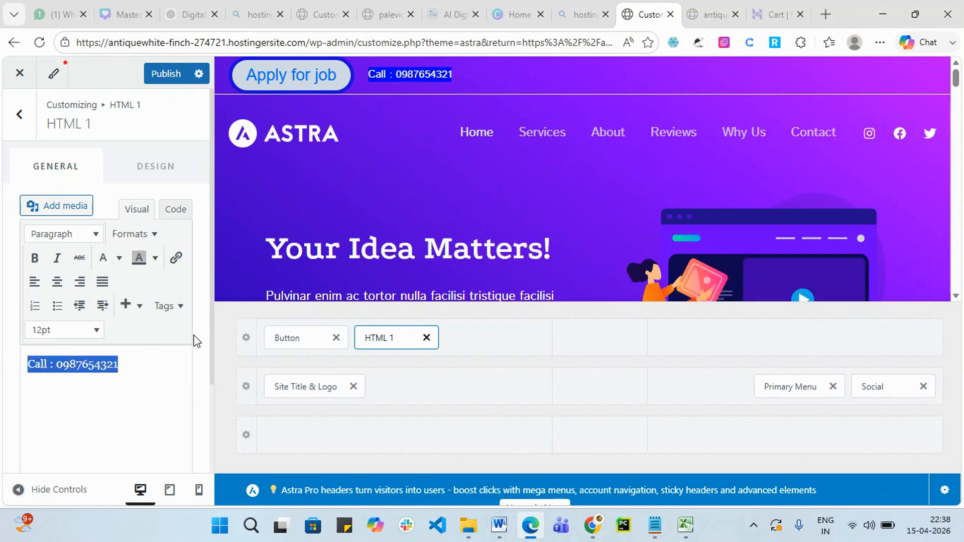
key(BackSpace)
Add an Email line with an email address after the Call text and publish.
drag(131, 359, 17, 353)
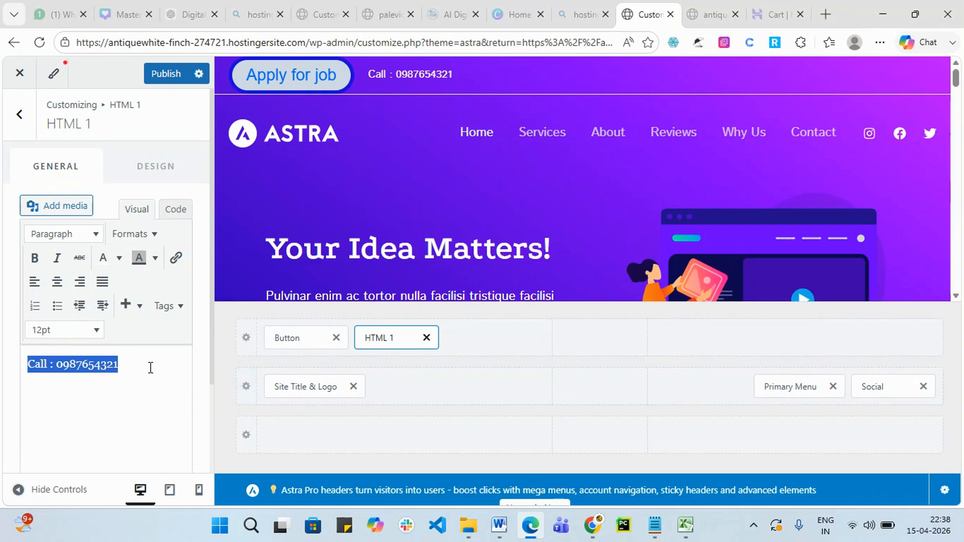
key(BackSpace)
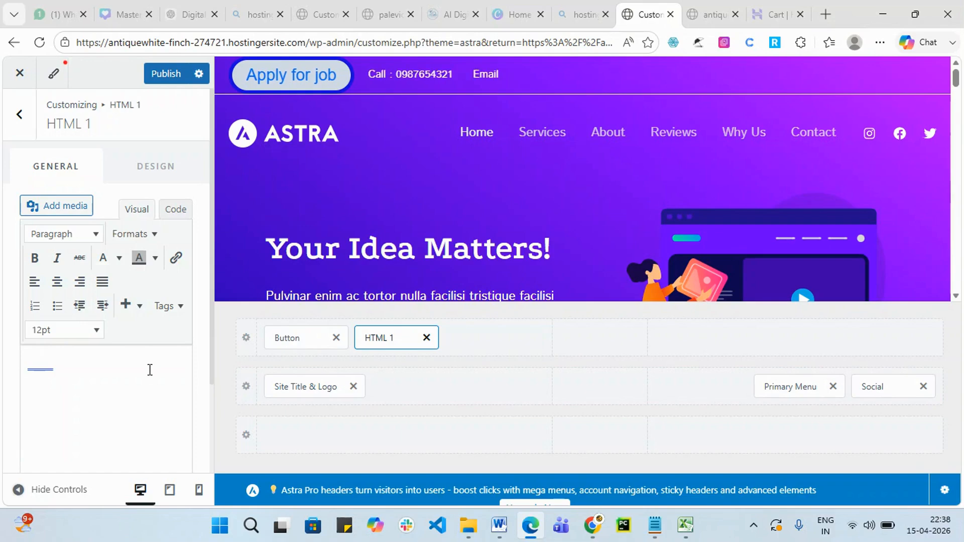
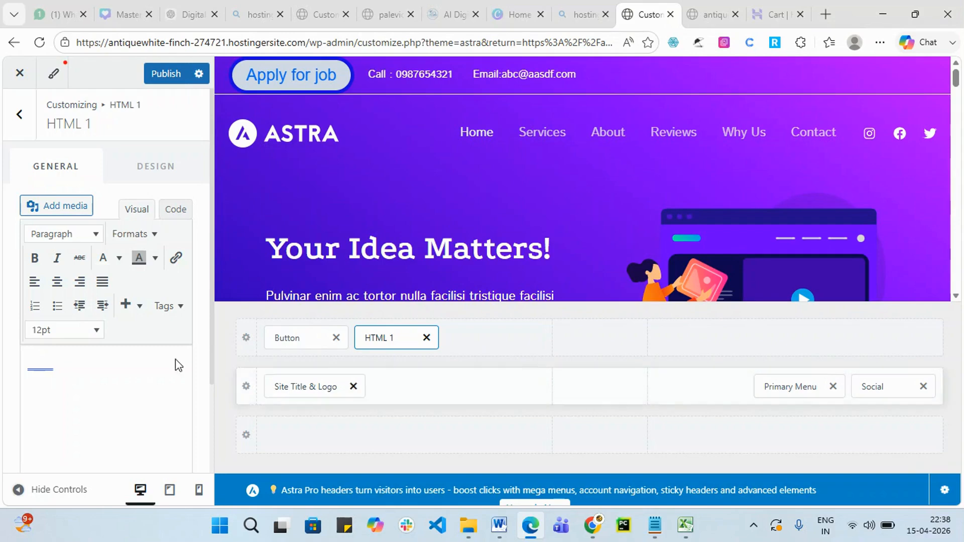
click(167, 75)
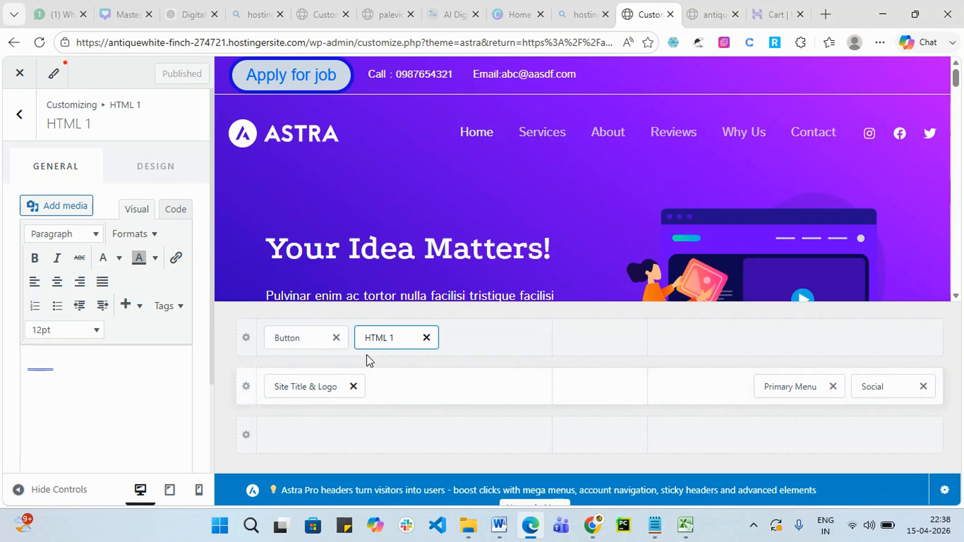
Insert a Search element into the right section of the header's top row.
click(497, 351)
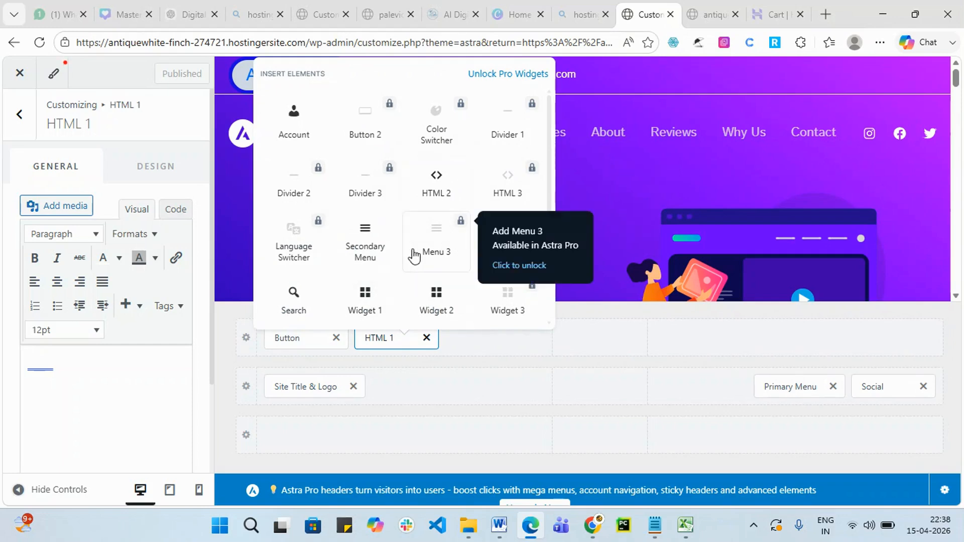
scroll(326, 301, down, 2)
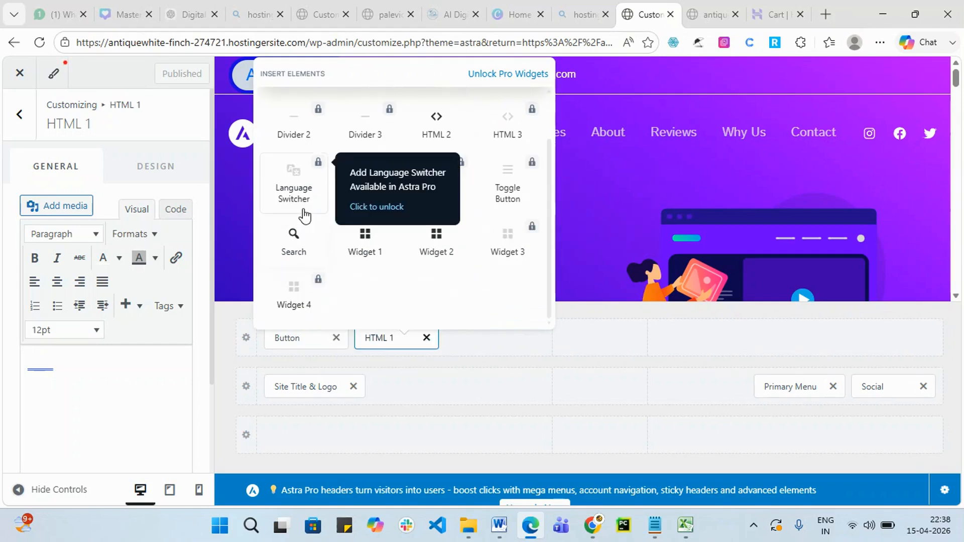
click(802, 340)
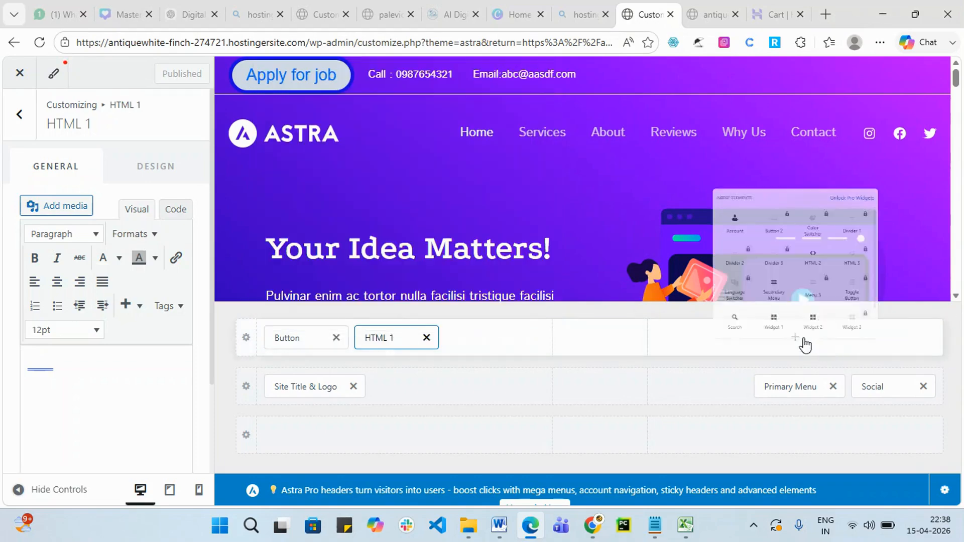
click(692, 314)
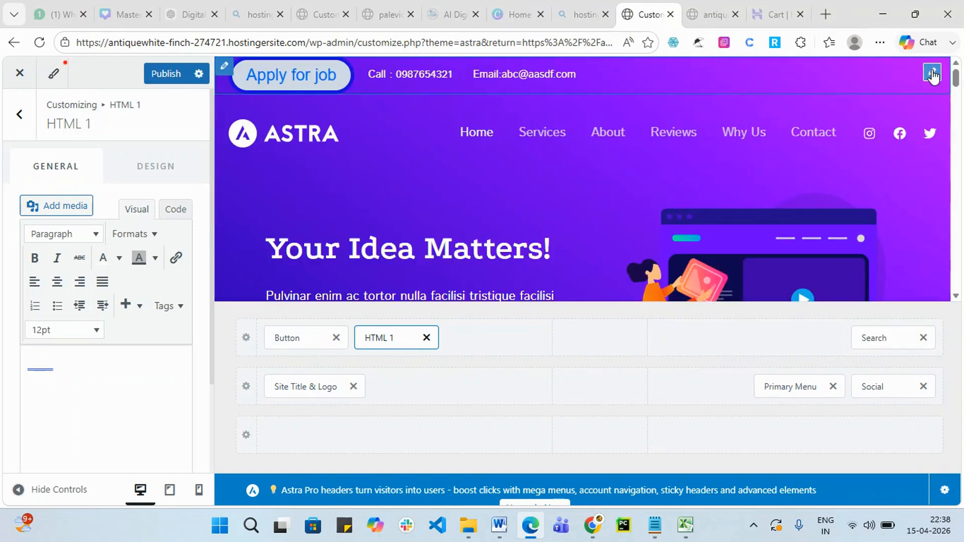
Set the search width to 579 px and turn on live search.
click(879, 336)
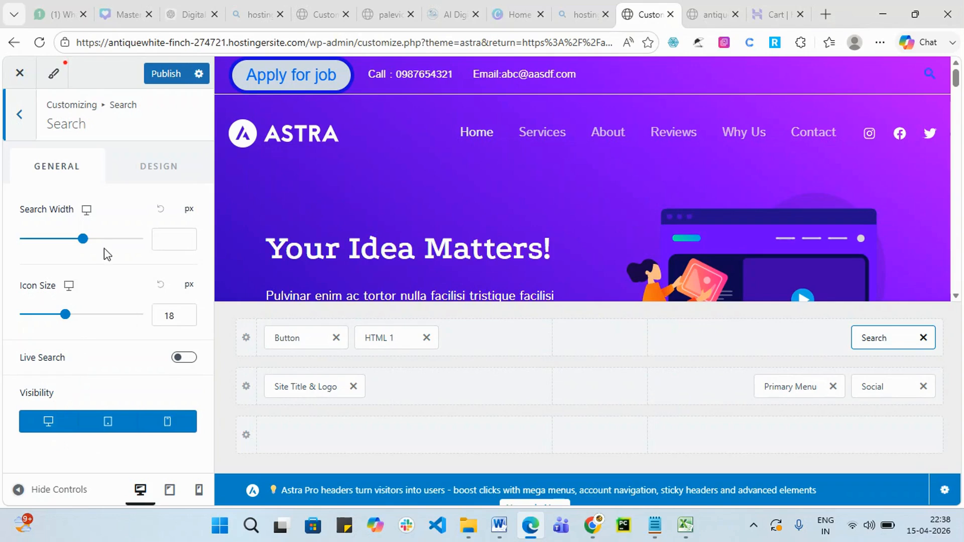
mouse_move(85, 245)
mouse_down()
mouse_move(108, 246)
mouse_move(92, 245)
mouse_up()
mouse_move(66, 315)
mouse_down()
mouse_move(75, 315)
mouse_move(25, 319)
mouse_move(83, 314)
mouse_up()
click(184, 359)
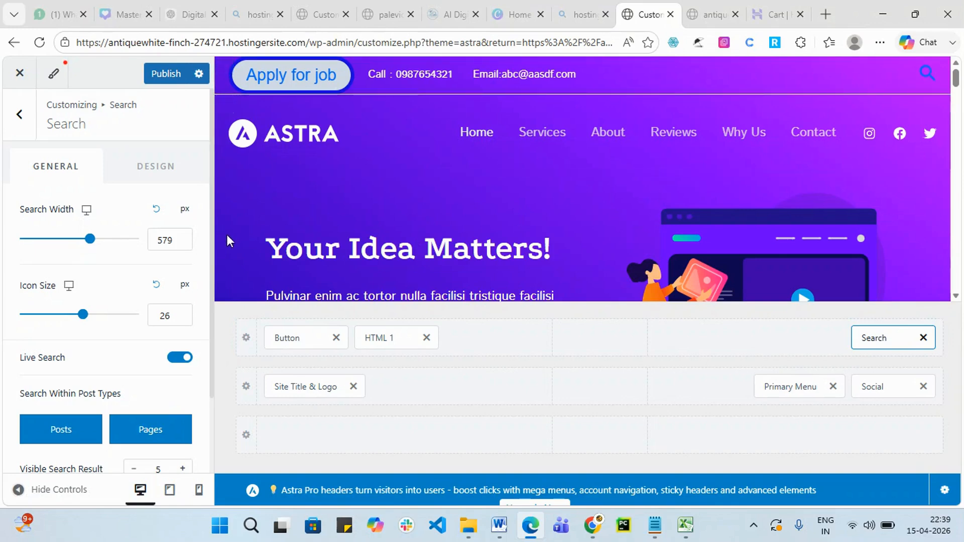
Make the search icon white in the Design settings.
click(142, 164)
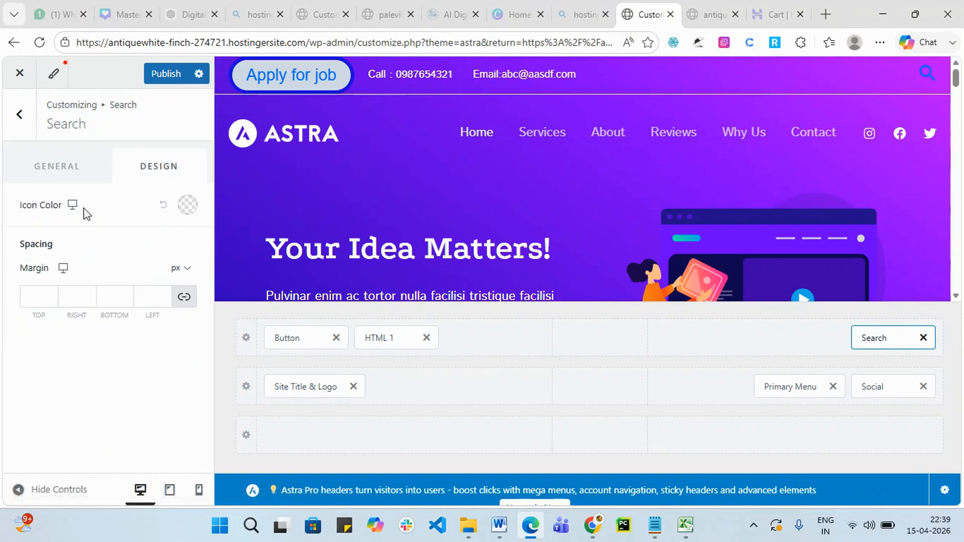
click(187, 206)
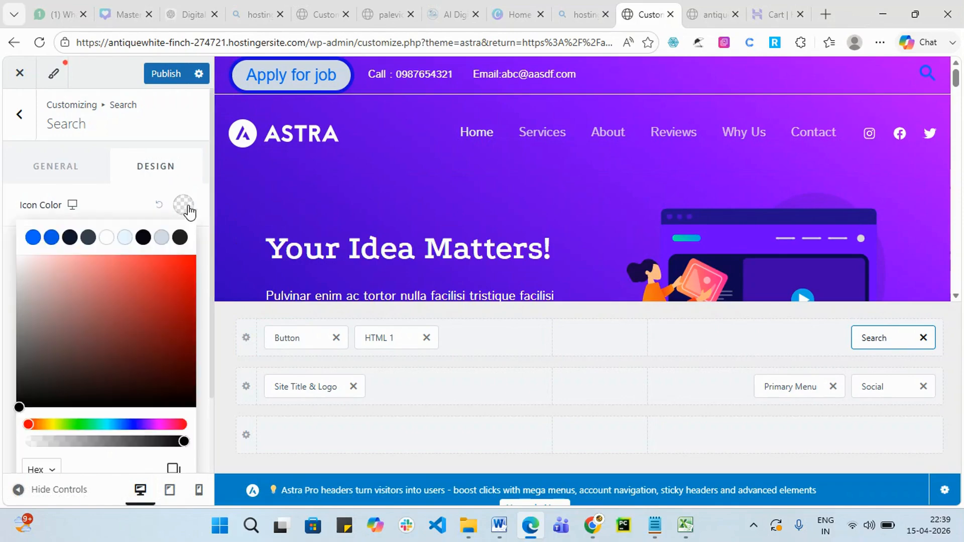
click(106, 237)
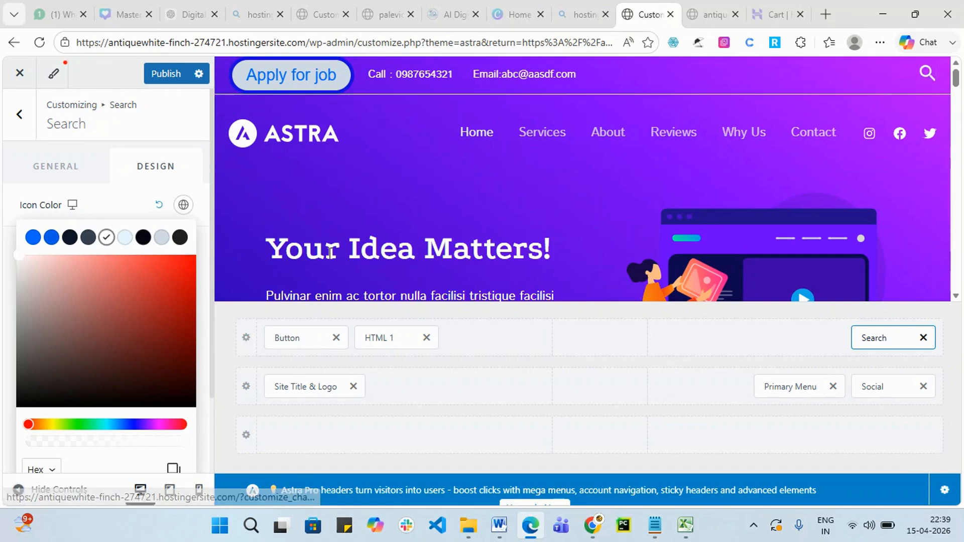
click(128, 173)
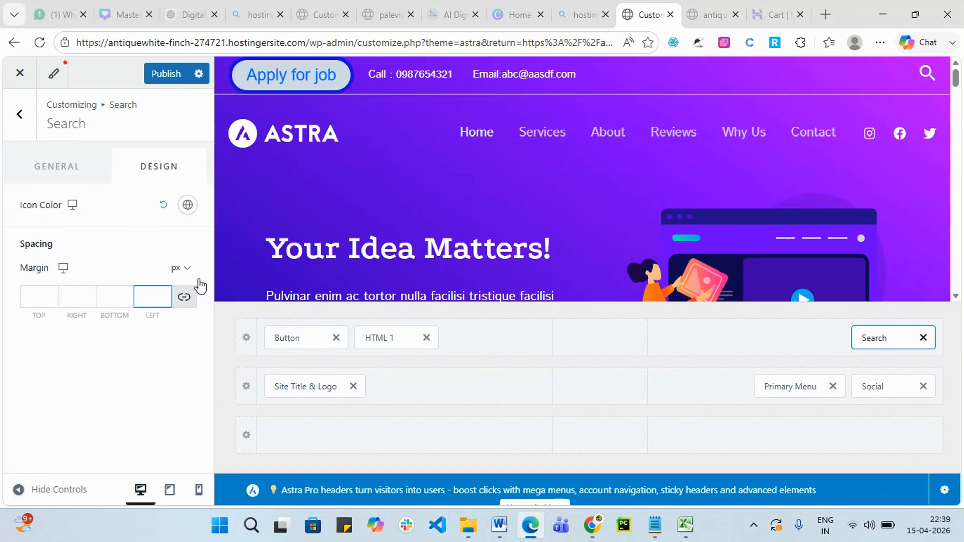
click(68, 166)
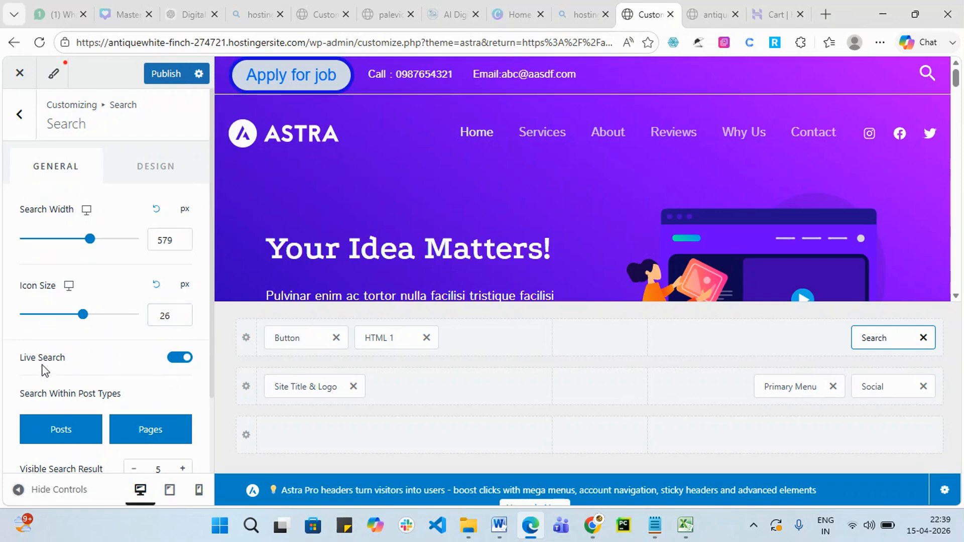
scroll(45, 370, down, 1)
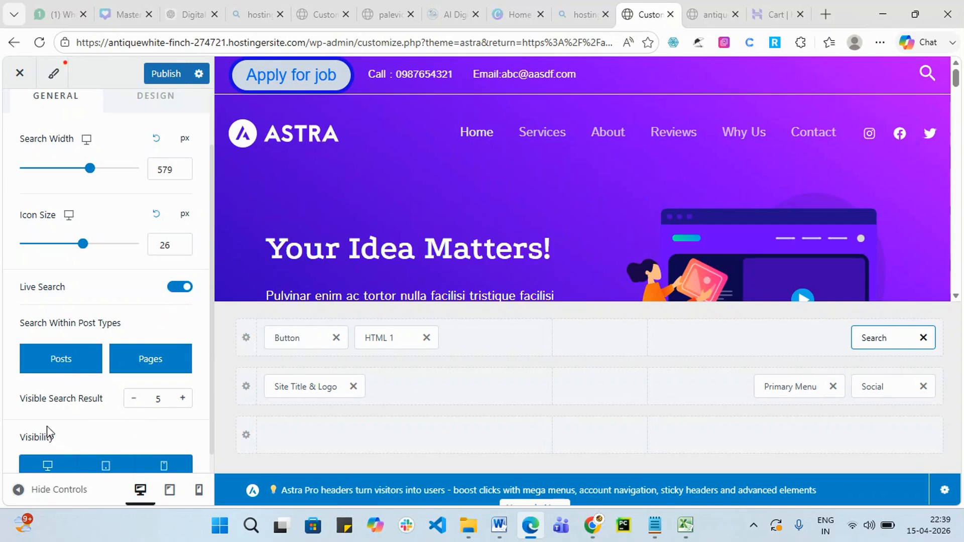
Raise Visible Search Result from 5 to 14, publish, and bring up the live site.
scroll(107, 410, down, 1)
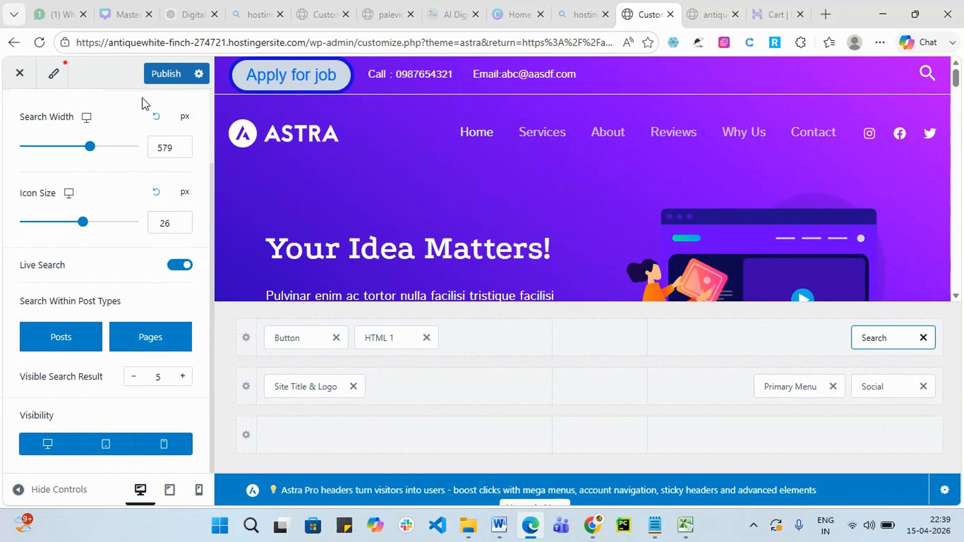
click(162, 75)
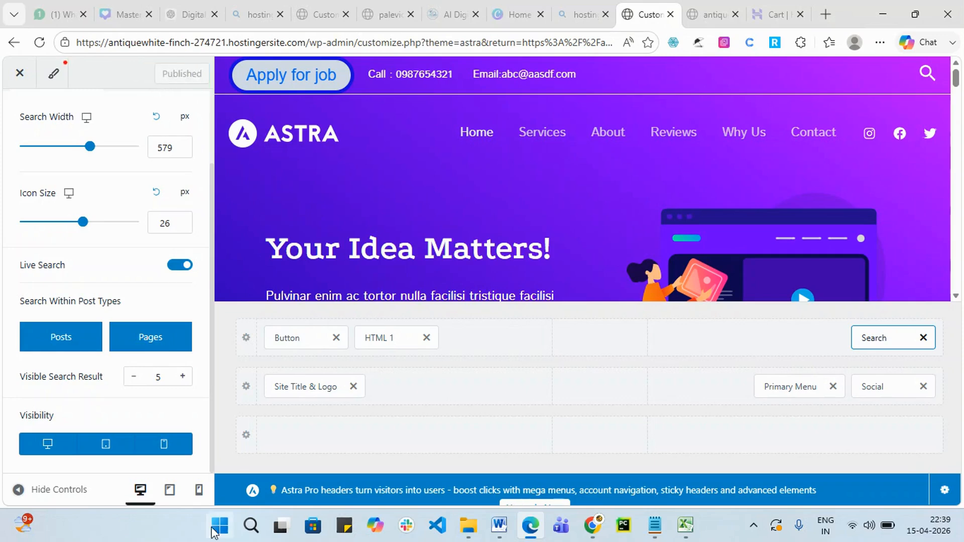
click(185, 379)
click(184, 378)
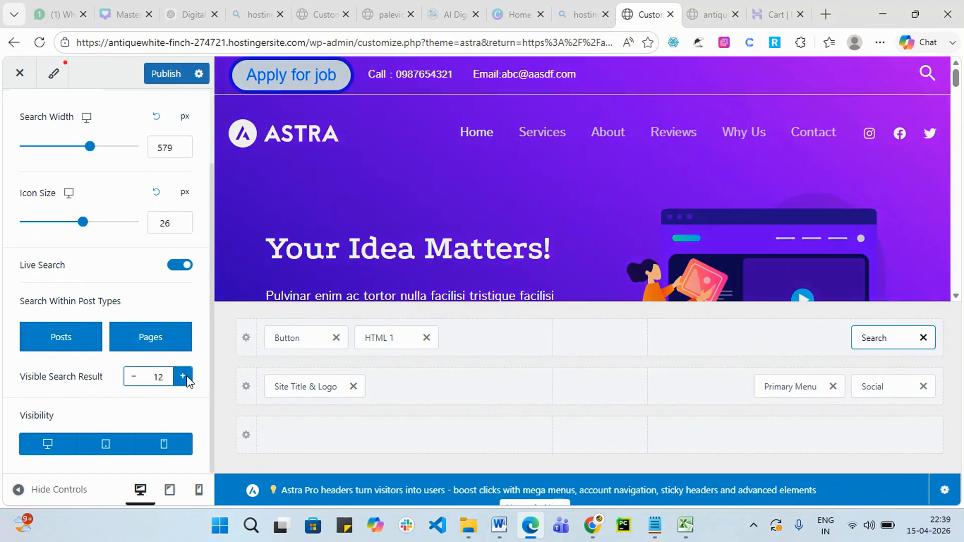
click(183, 377)
click(184, 378)
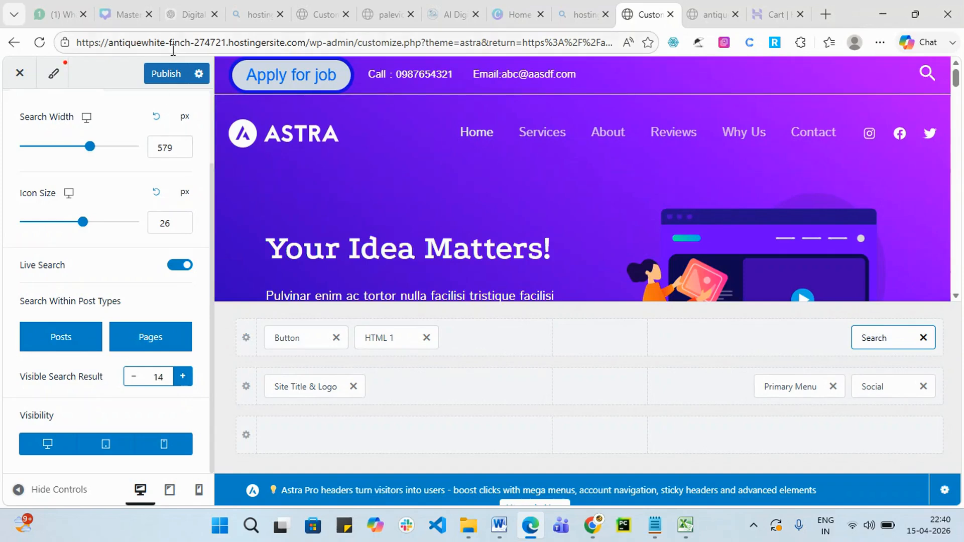
click(167, 75)
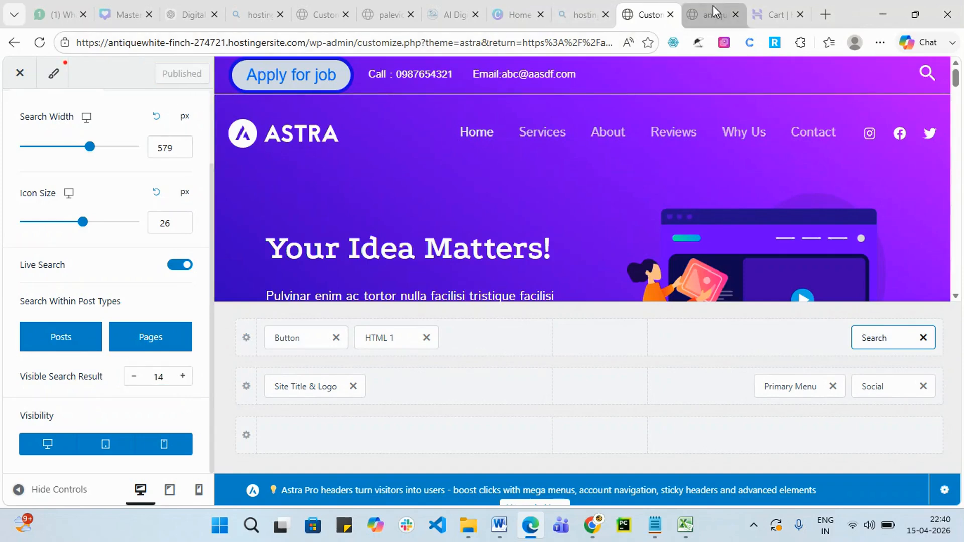
click(715, 11)
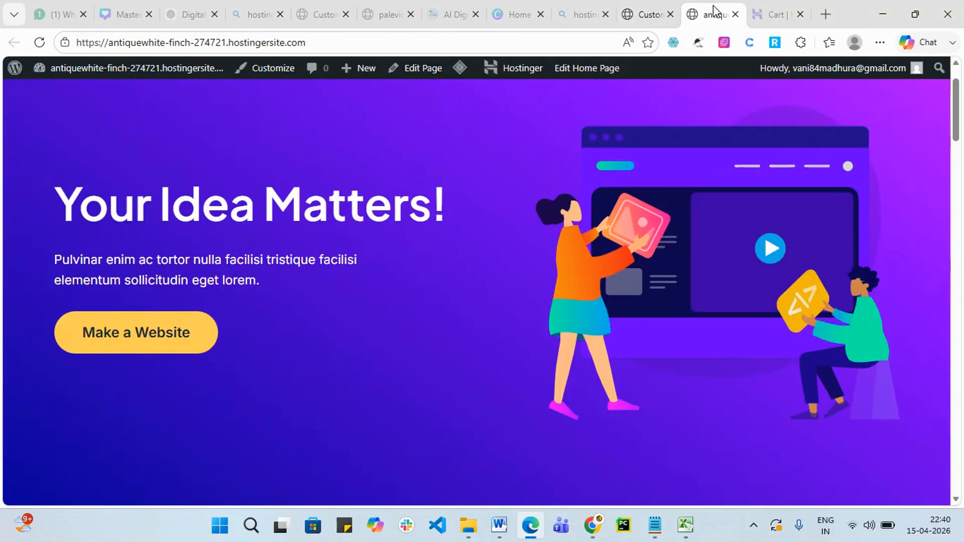
Reload the live site, try the header search with a test query, then return to Customizer.
click(43, 45)
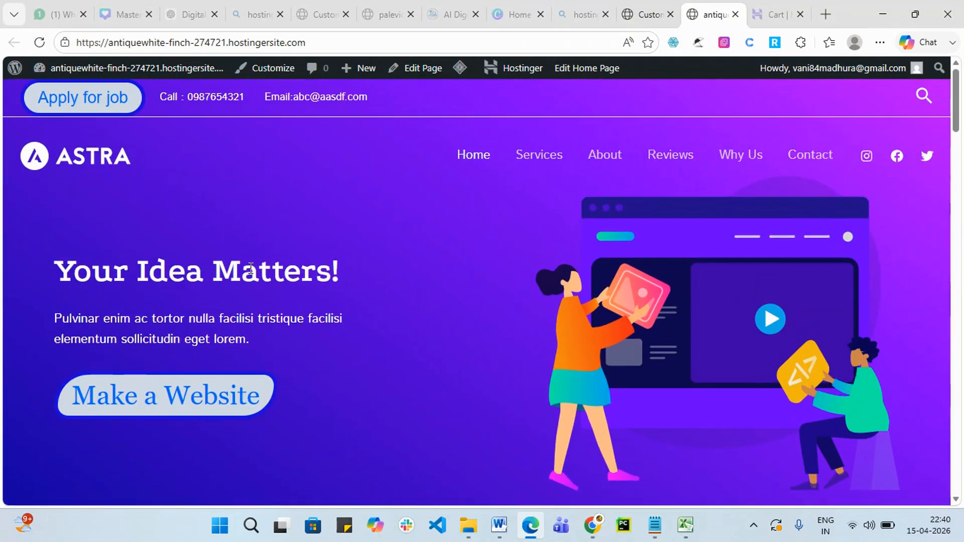
click(926, 97)
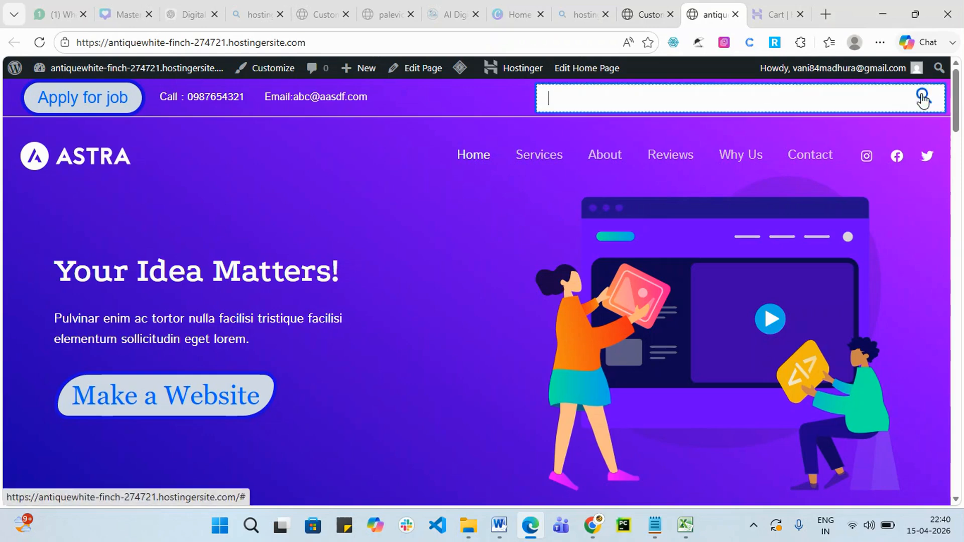
text(c)
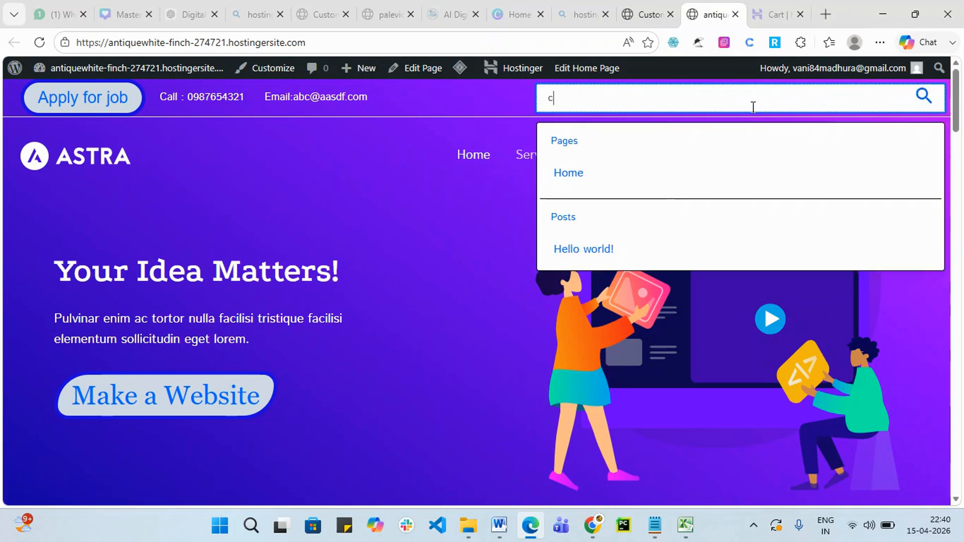
text(vljckbvc;b'c)
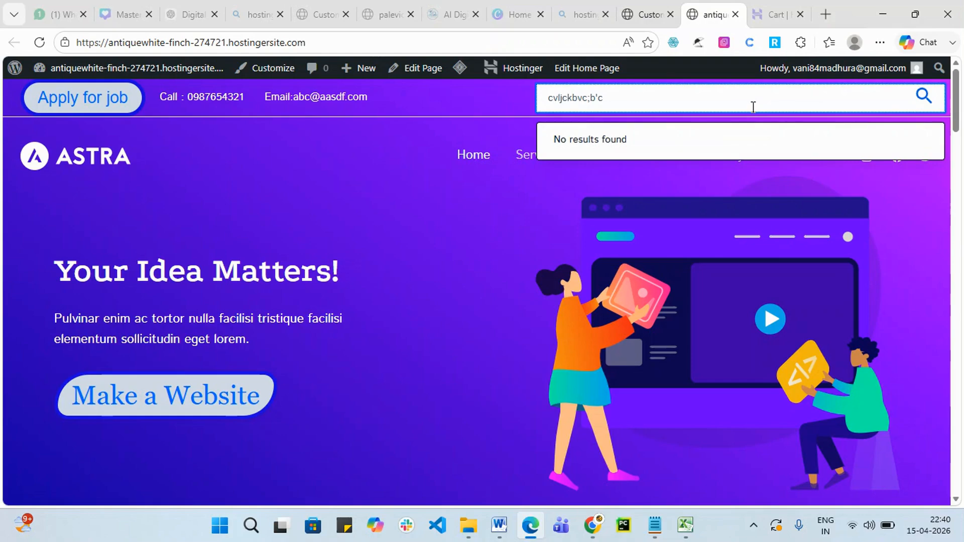
key(BackSpace)
key(BackSpace)
key(BackSpace)
key(BackSpace)
key(BackSpace)
key(BackSpace)
key(BackSpace)
key(BackSpace)
key(BackSpace)
key(BackSpace)
key(BackSpace)
key(BackSpace)
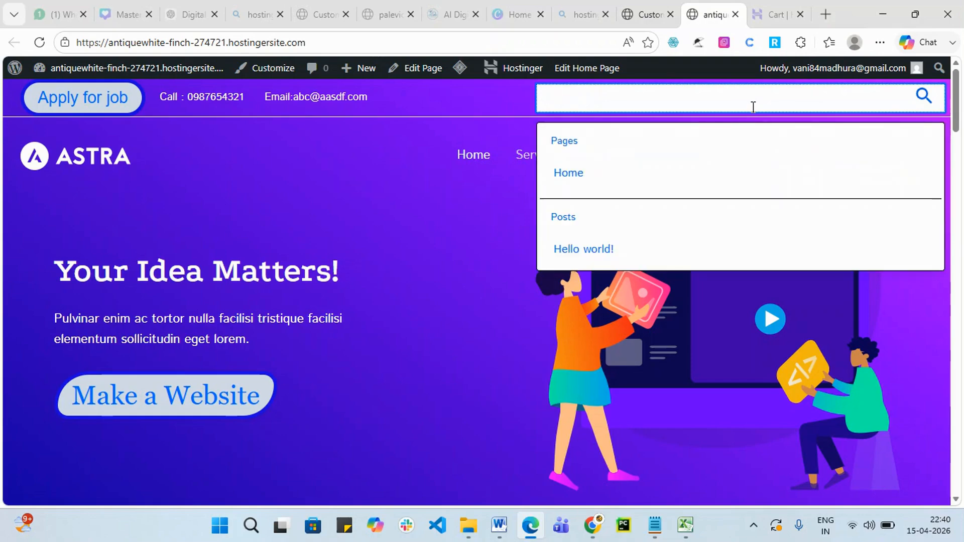
click(563, 172)
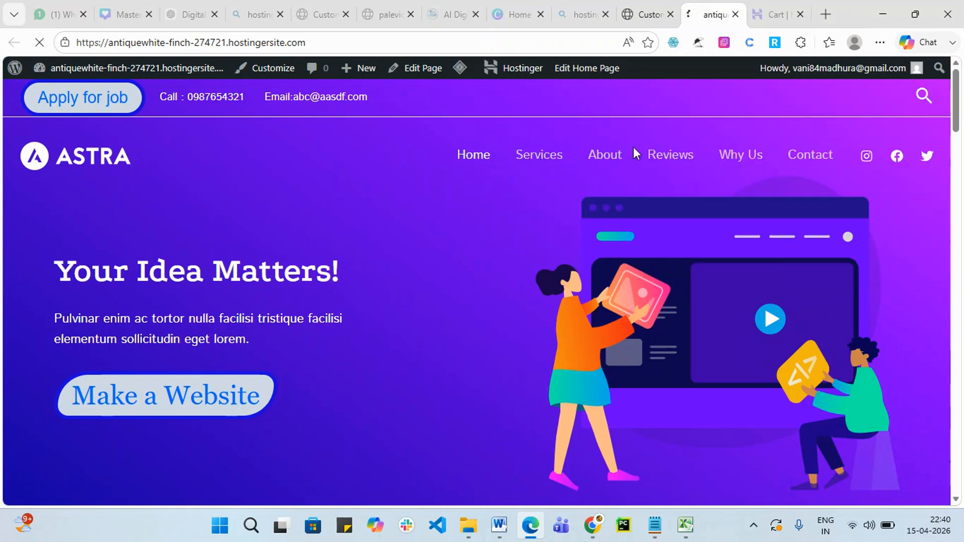
scroll(572, 179, down, 3)
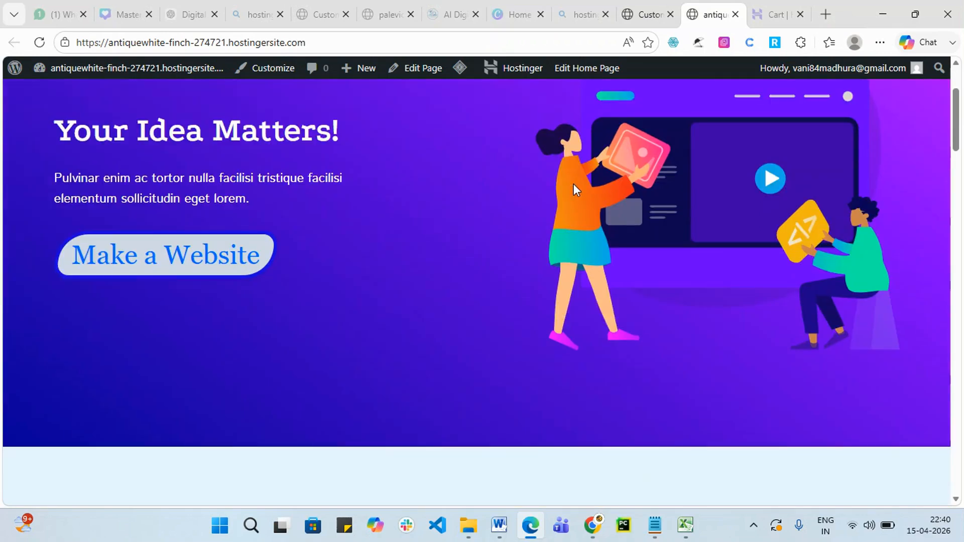
scroll(626, 198, up, 3)
click(634, 10)
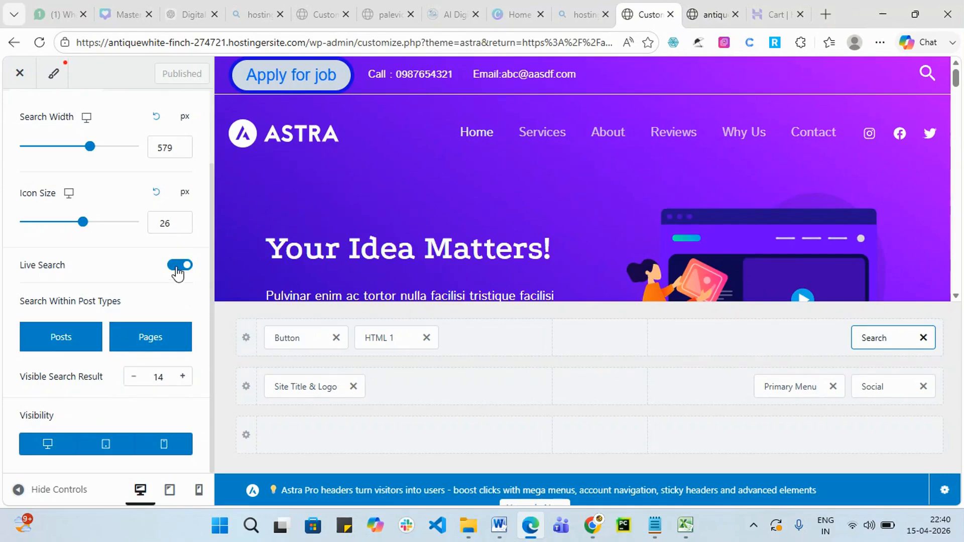
Lower the visible search result count, publish, and check the search box on the live site.
click(132, 377)
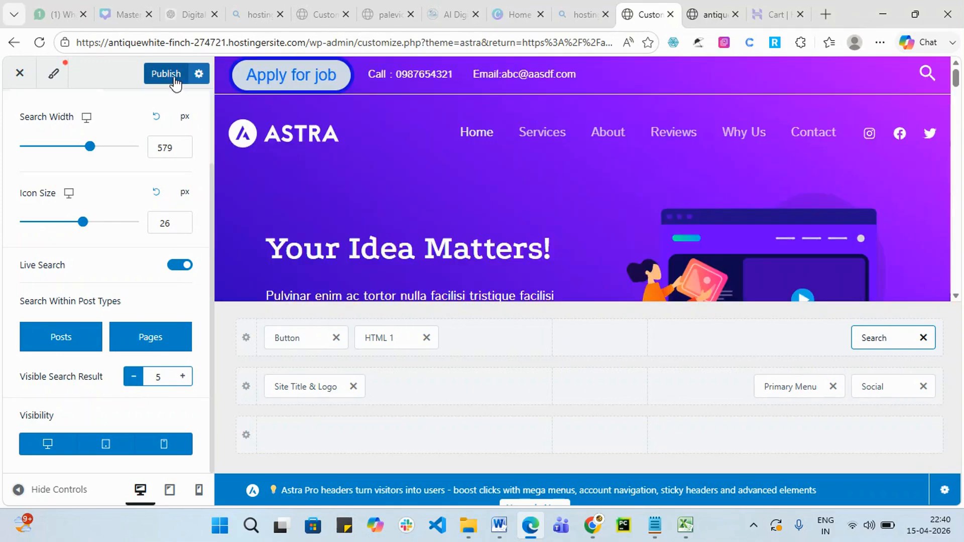
click(169, 76)
click(723, 14)
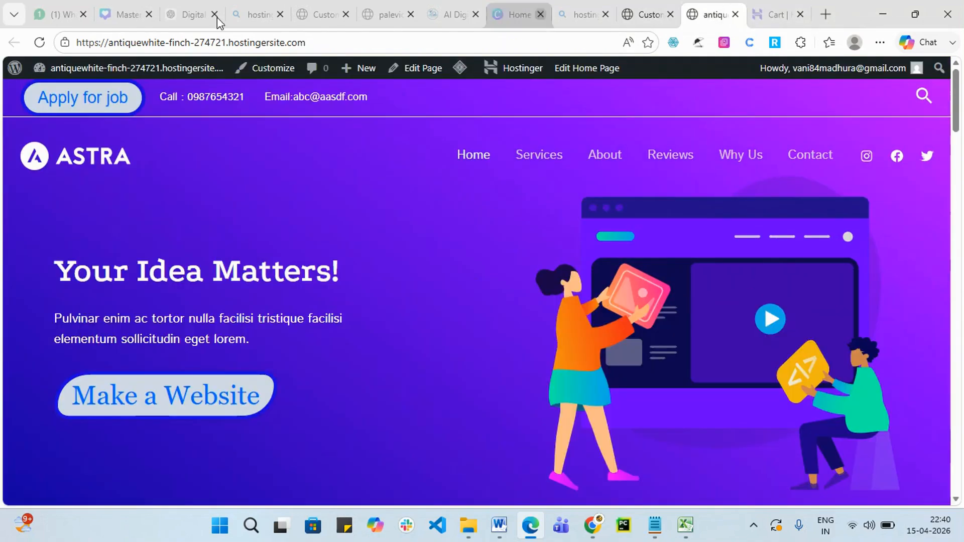
click(39, 42)
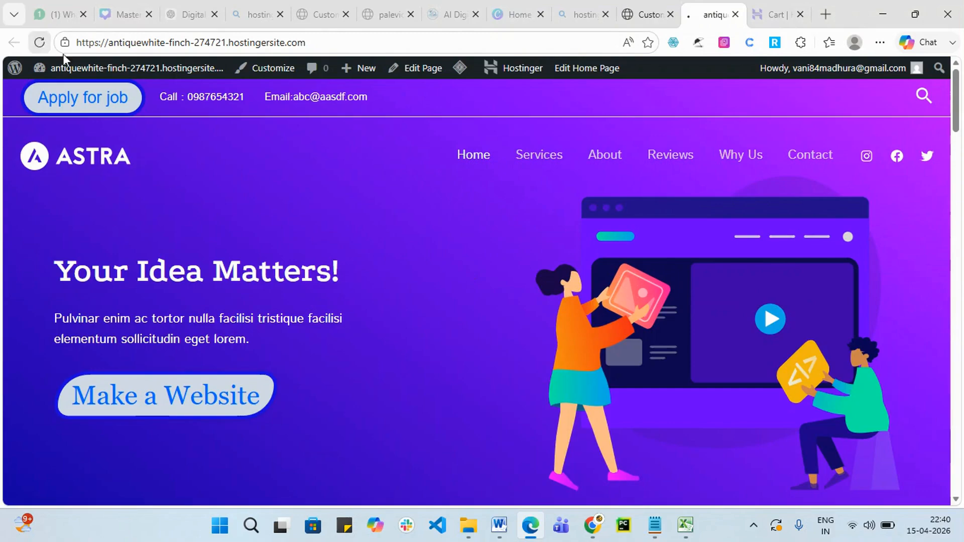
click(923, 98)
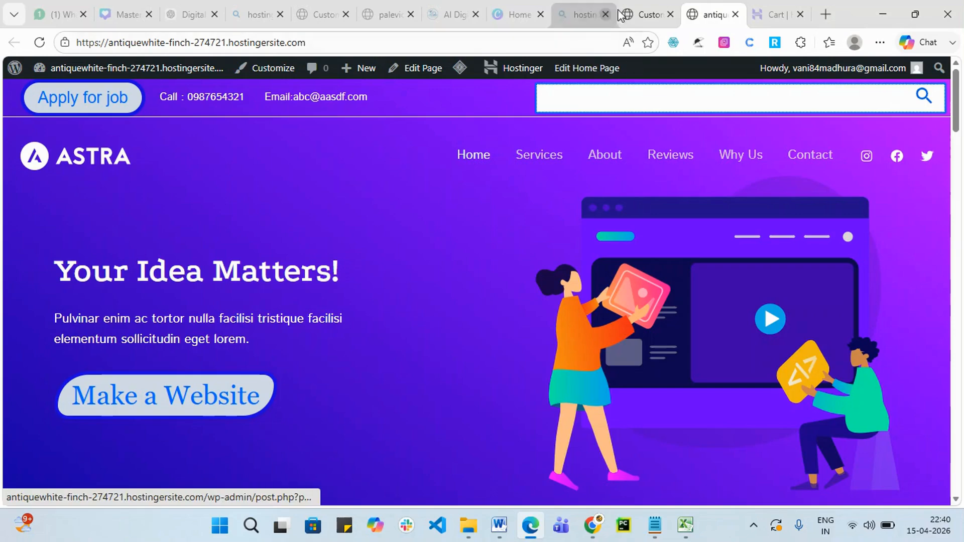
click(648, 14)
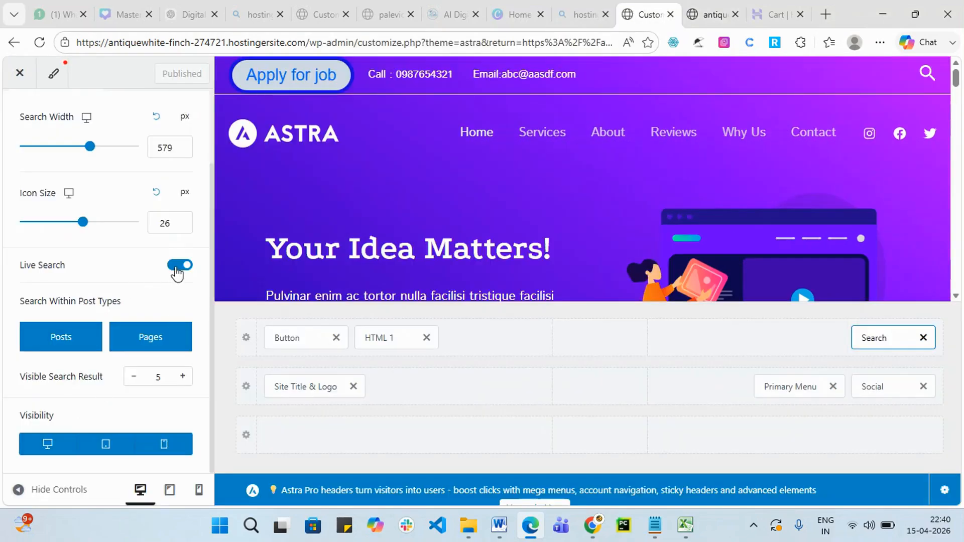
Switch Live Search off, publish, and verify the header search on the reloaded live site.
click(178, 266)
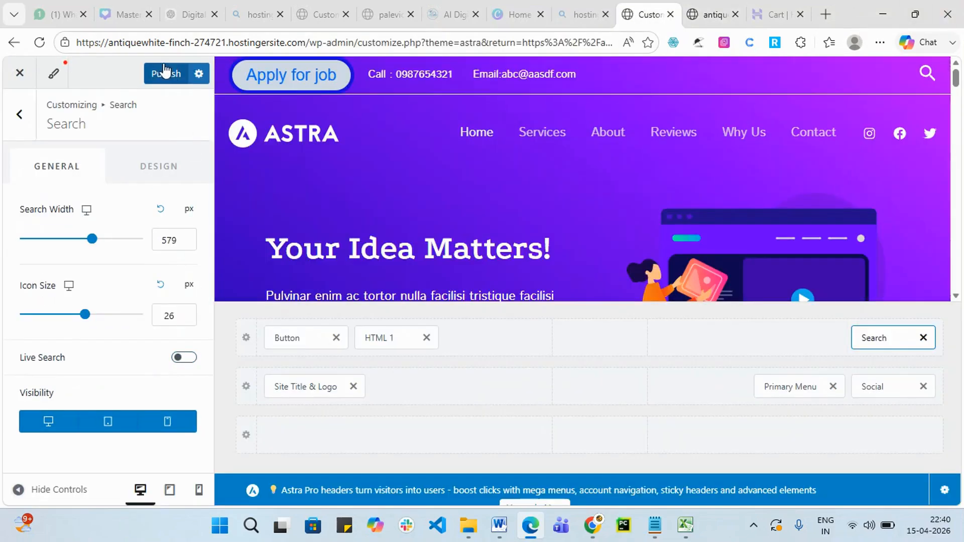
click(165, 77)
click(708, 16)
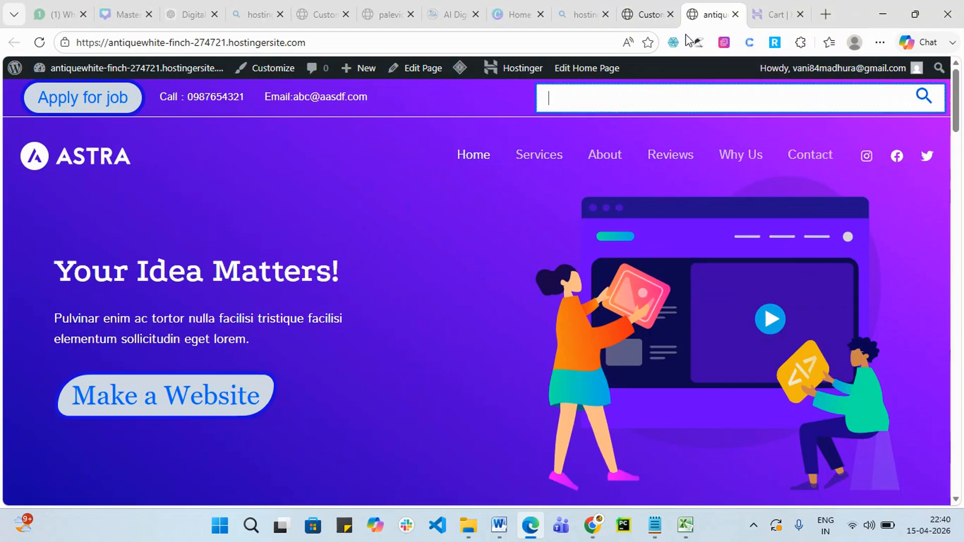
click(40, 43)
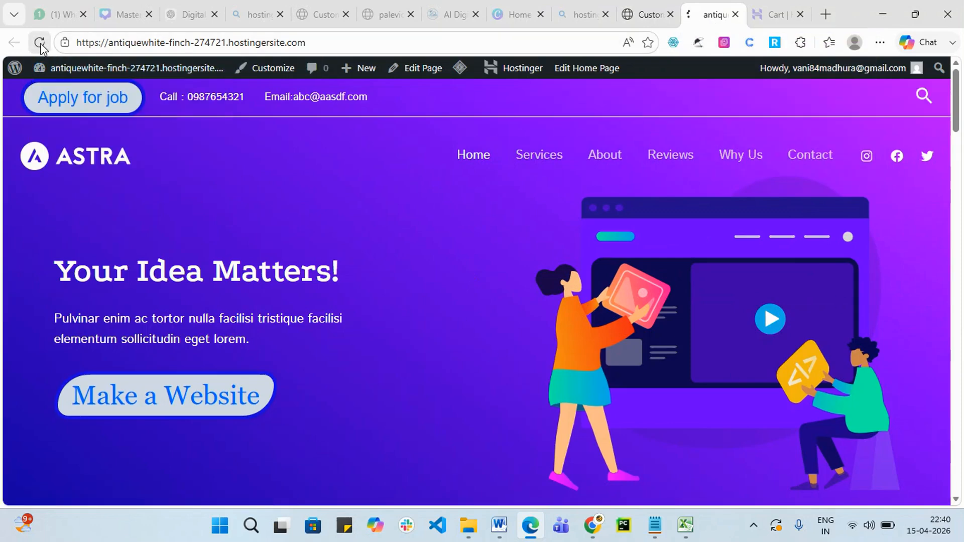
click(924, 96)
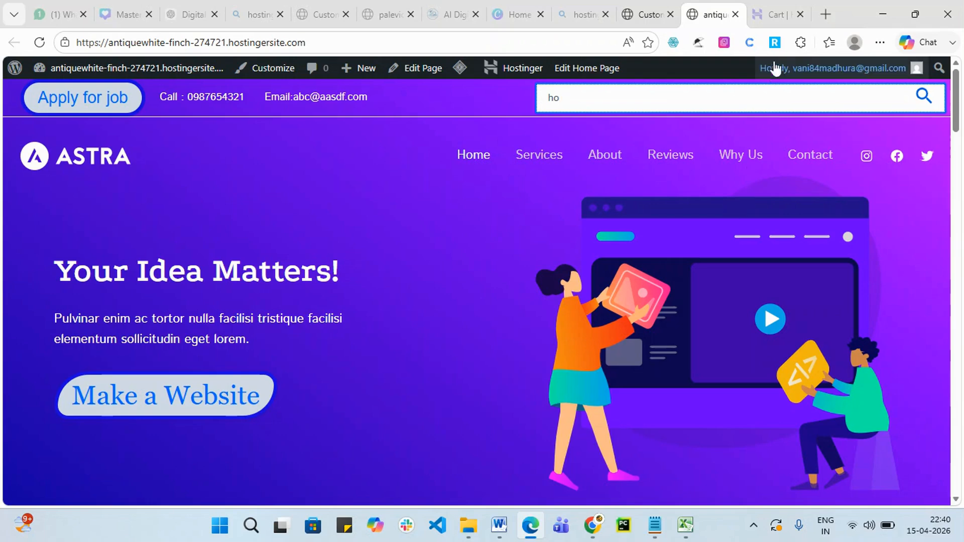
click(640, 10)
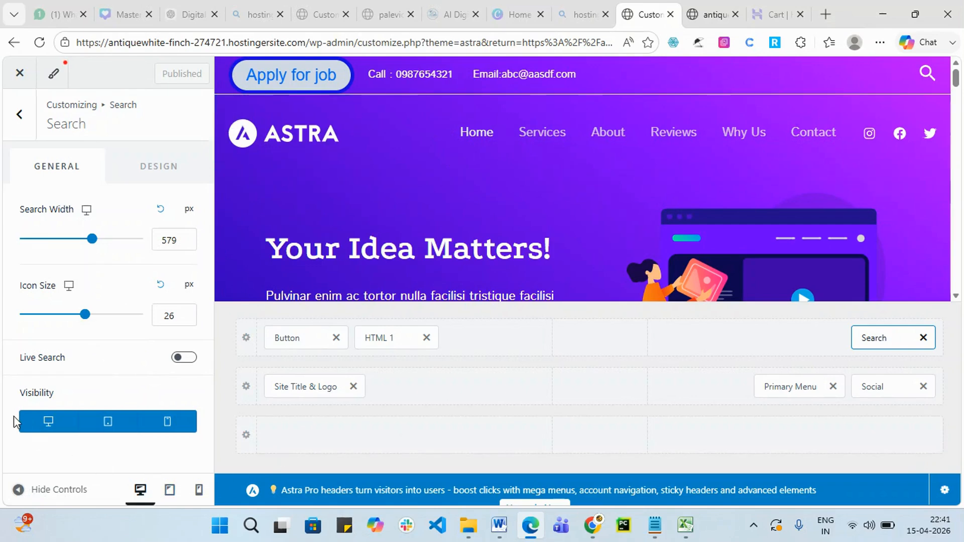
Hide the header search on tablet and mobile, checking both previews, then return to Header settings.
click(108, 426)
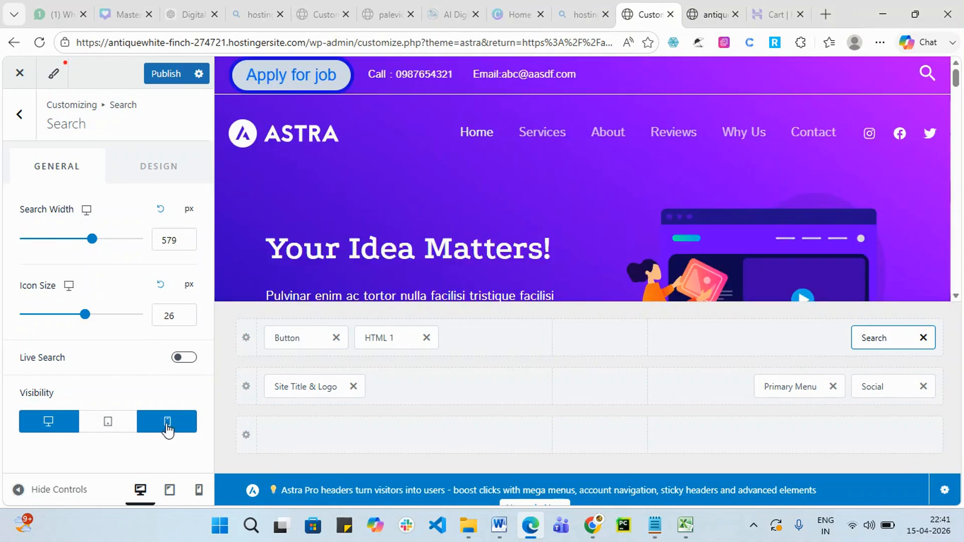
click(167, 426)
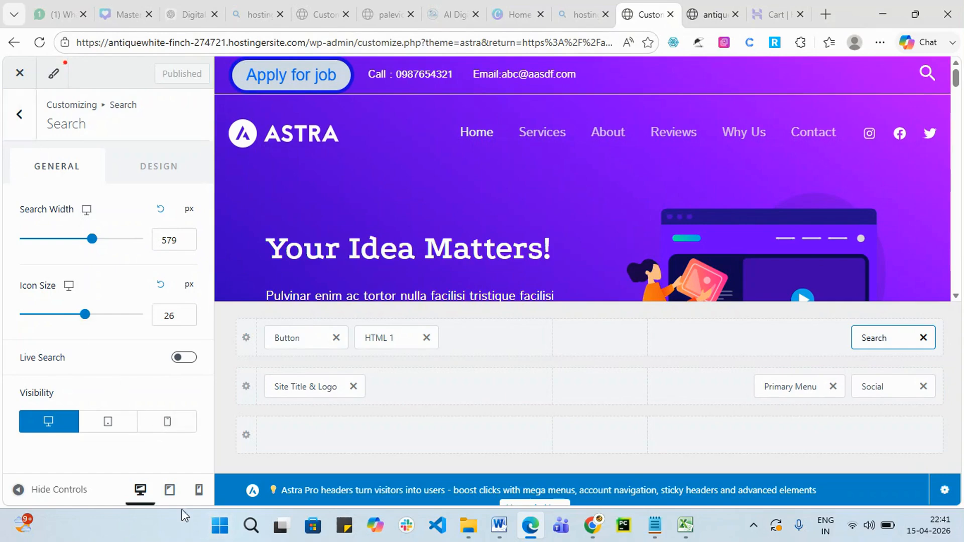
click(168, 494)
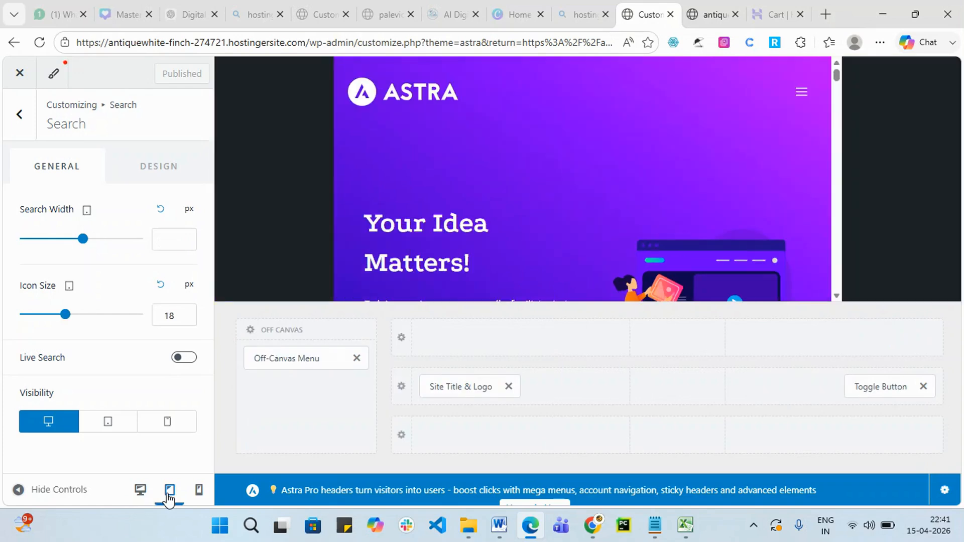
scroll(793, 255, down, 10)
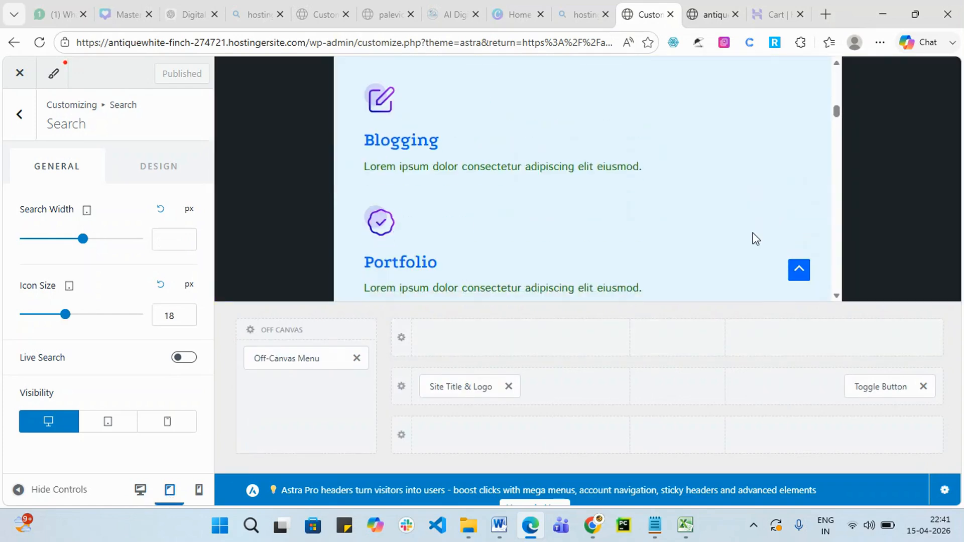
click(208, 491)
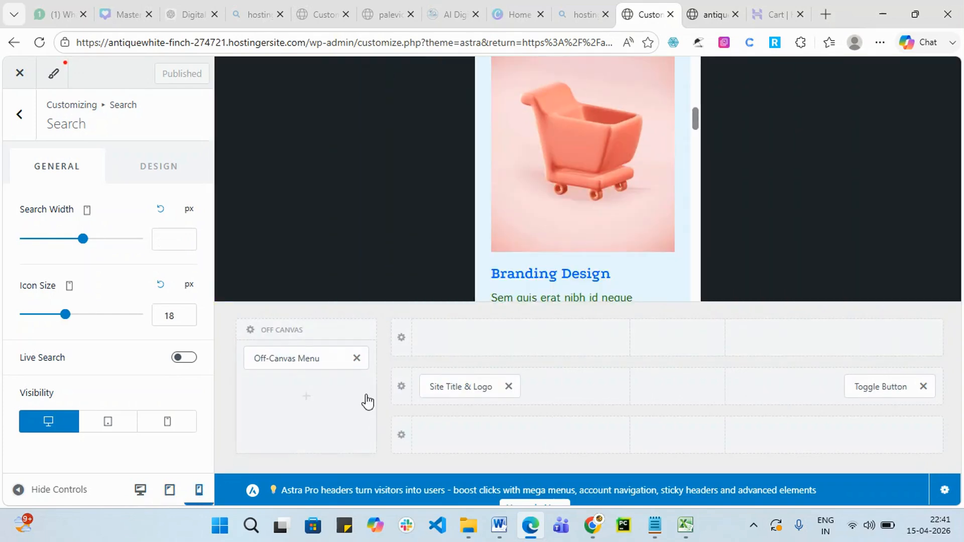
scroll(577, 208, down, 8)
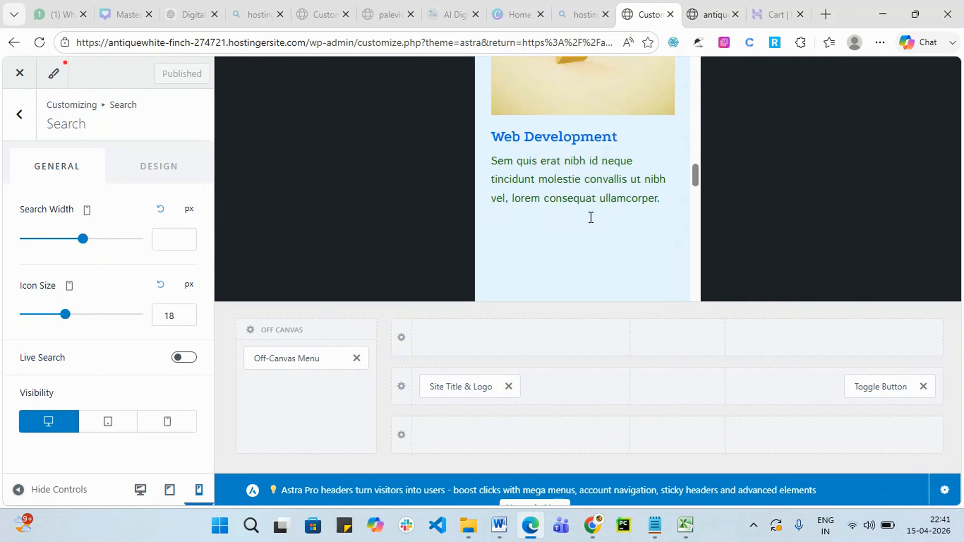
scroll(665, 280, down, 4)
scroll(666, 185, down, 6)
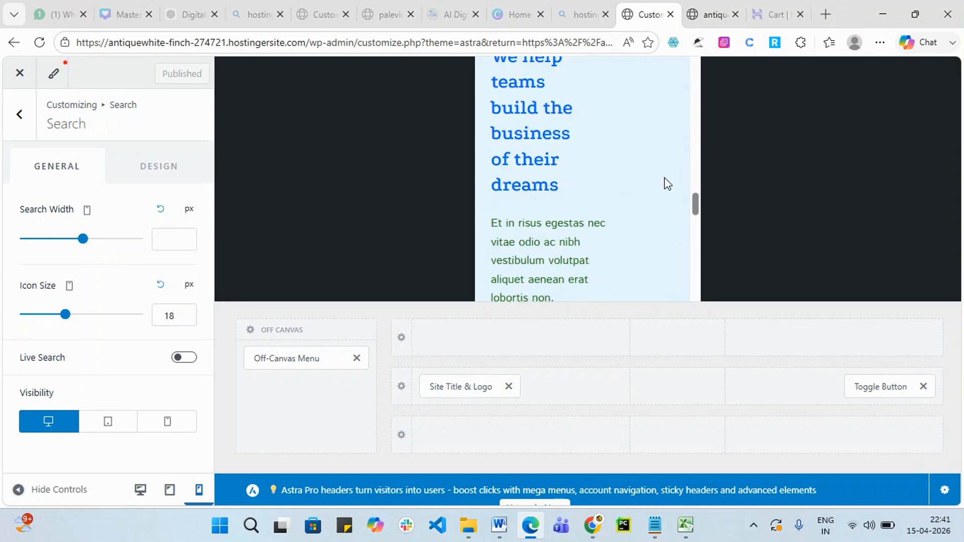
scroll(525, 150, up, 15)
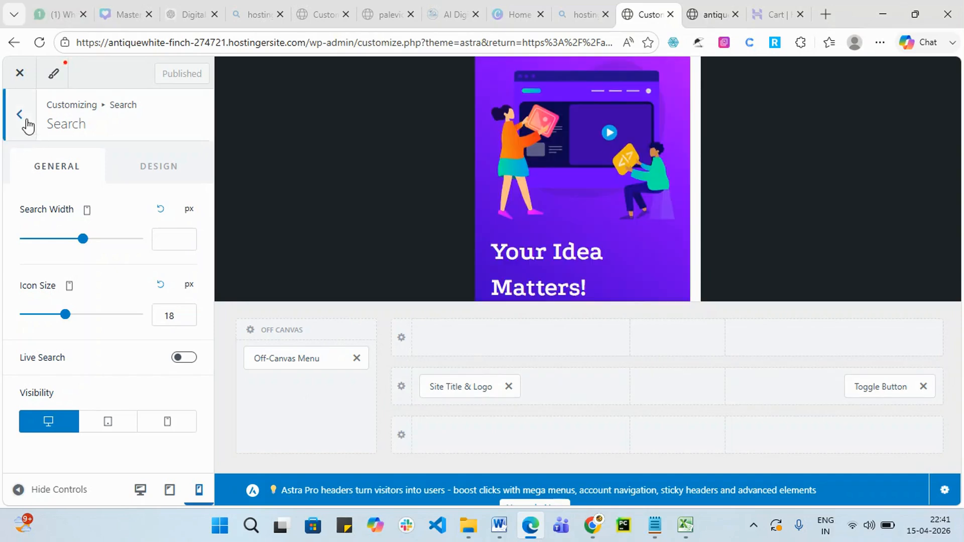
click(19, 131)
Open the header's Site Title & Logo settings with the desktop preview showing.
click(21, 122)
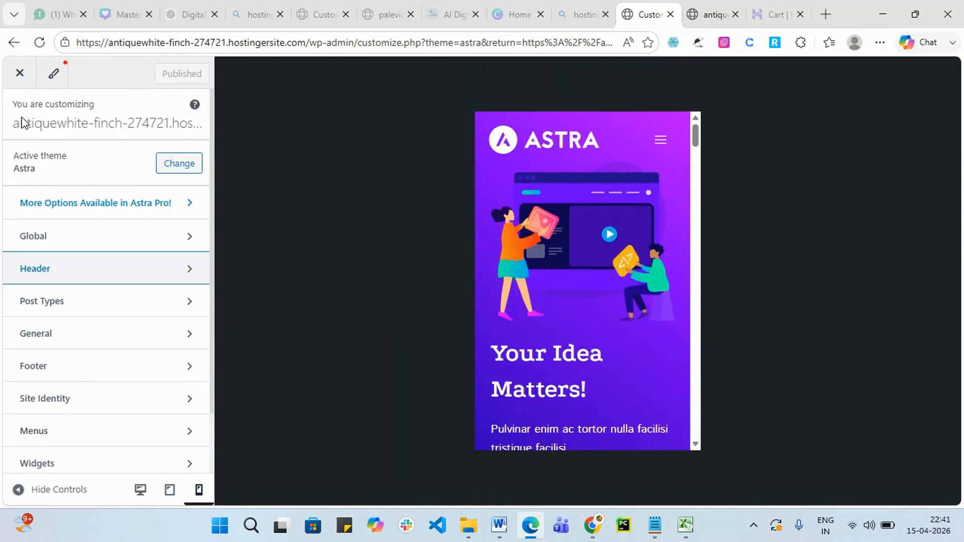
click(179, 281)
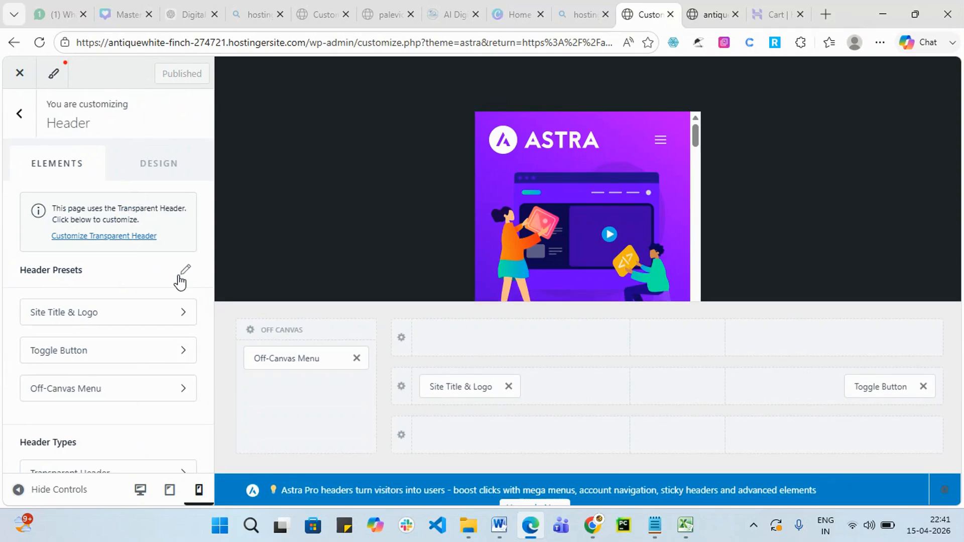
click(141, 491)
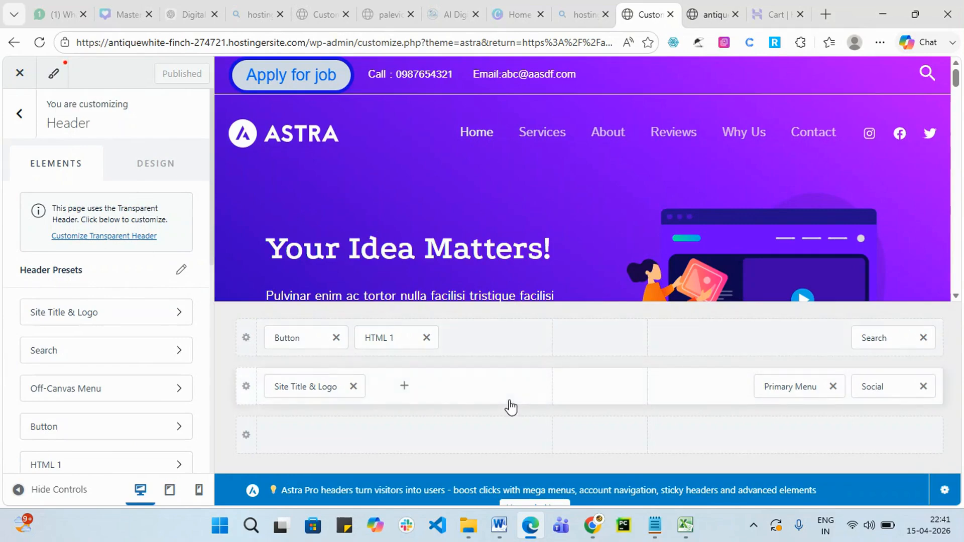
click(315, 389)
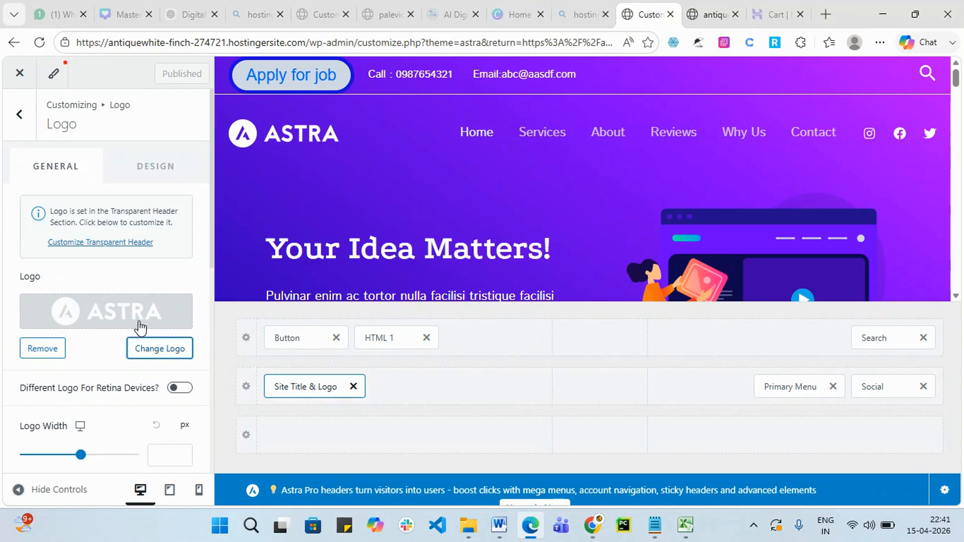
Start changing the logo by uploading a new image from the computer.
click(161, 351)
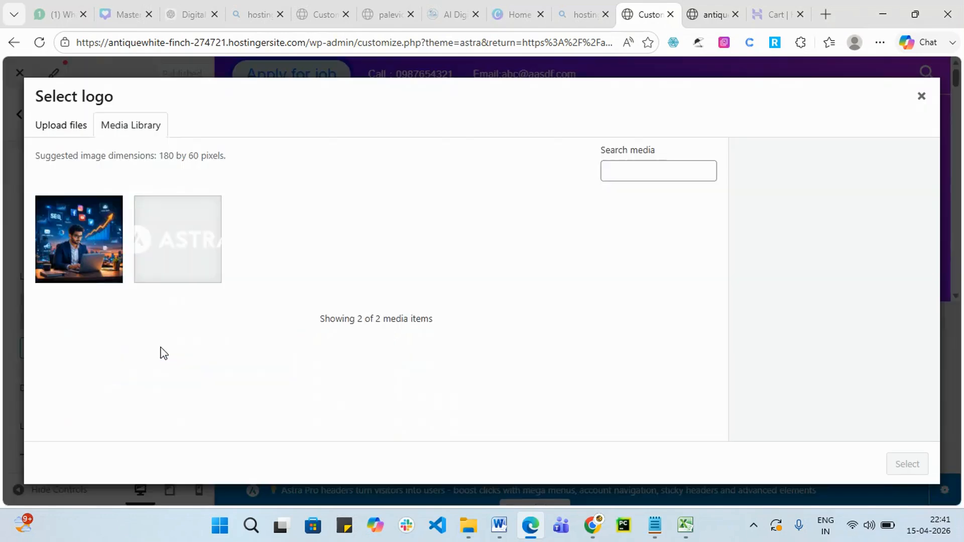
click(72, 137)
click(475, 304)
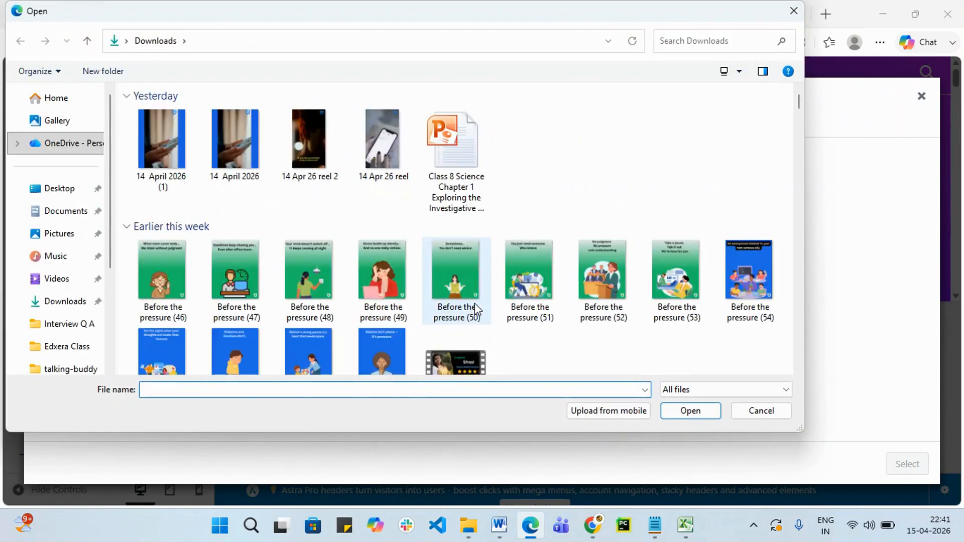
Browse through the file picker looking for the logo image.
scroll(503, 287, down, 5)
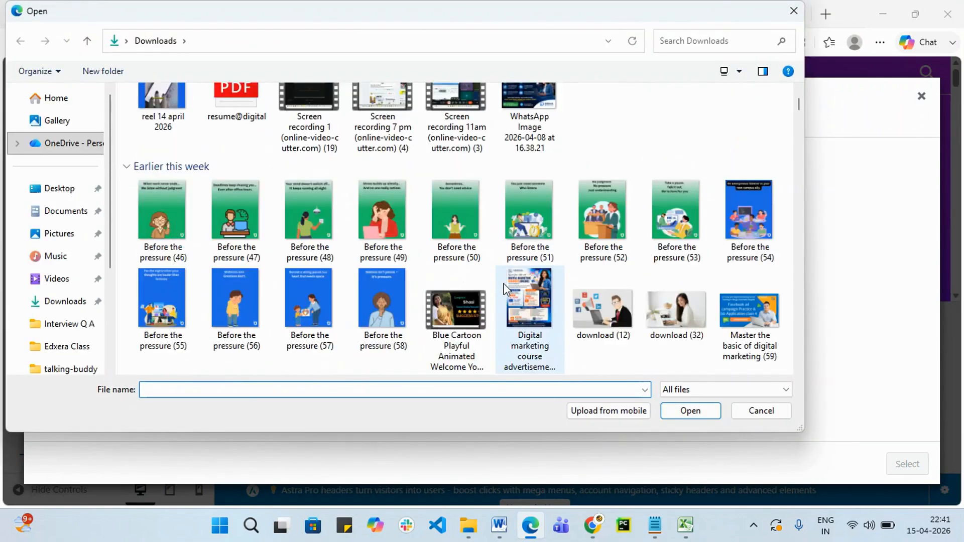
scroll(503, 287, down, 5)
scroll(504, 282, down, 10)
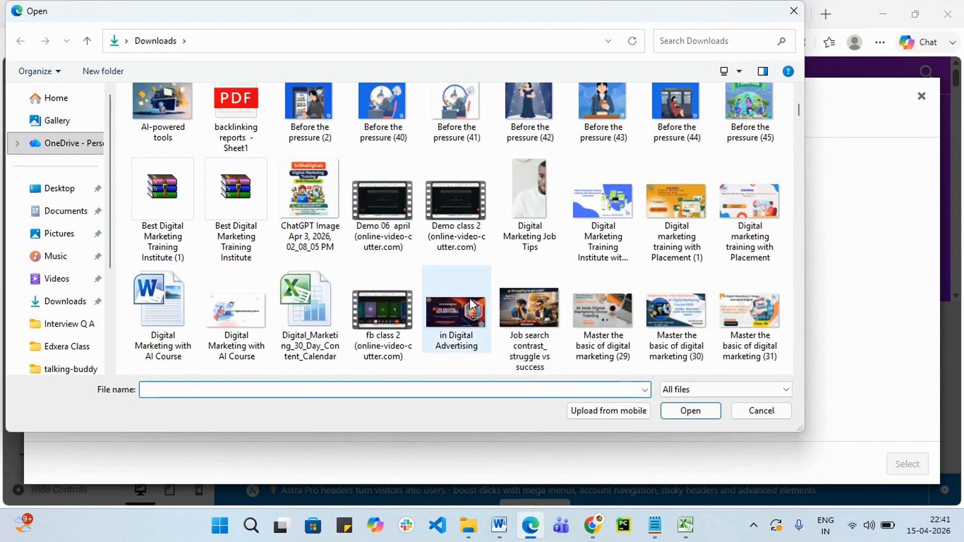
scroll(468, 299, down, 15)
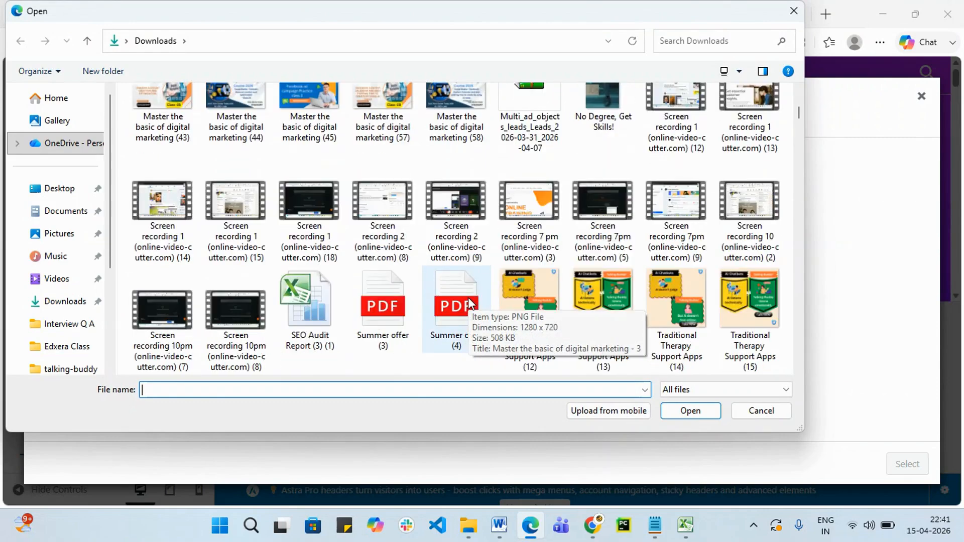
scroll(469, 300, down, 5)
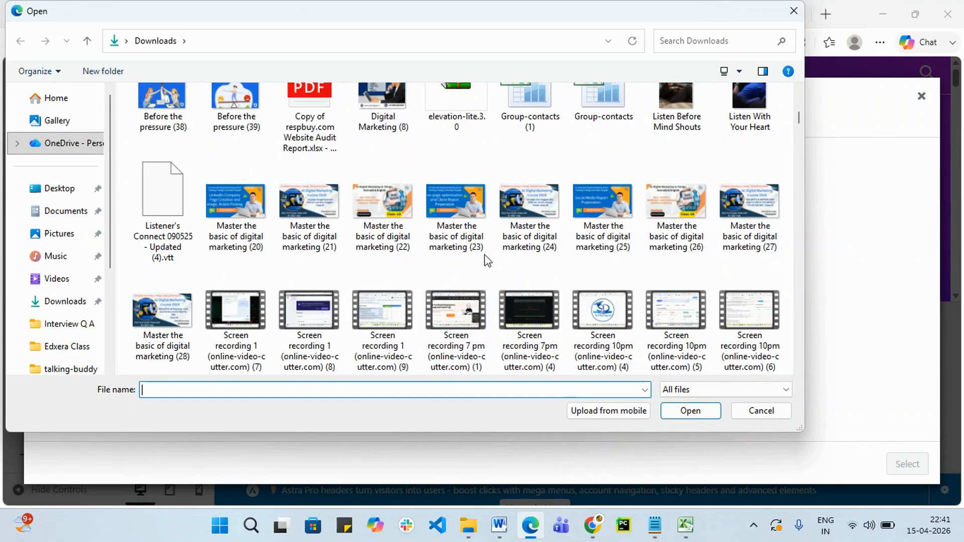
scroll(487, 260, down, 5)
scroll(487, 260, down, 15)
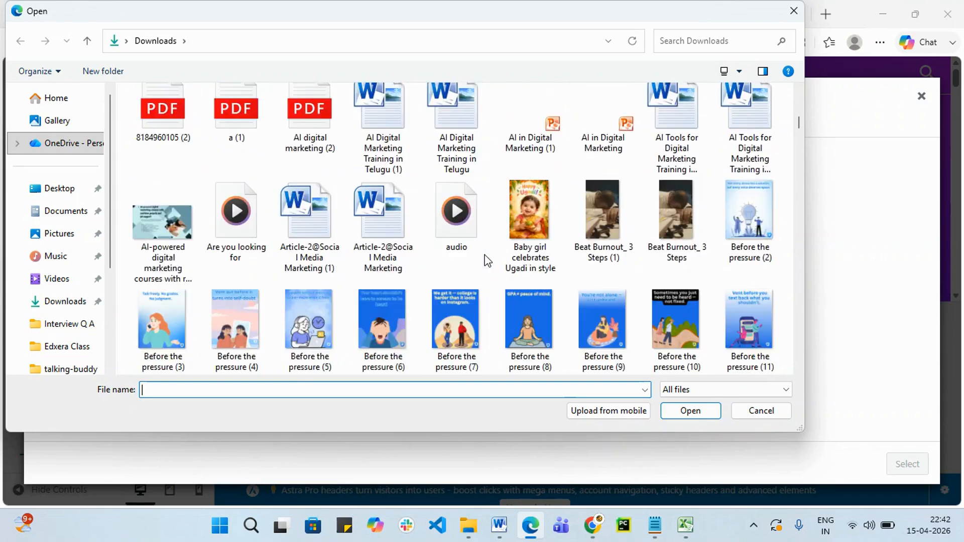
scroll(369, 221, down, 6)
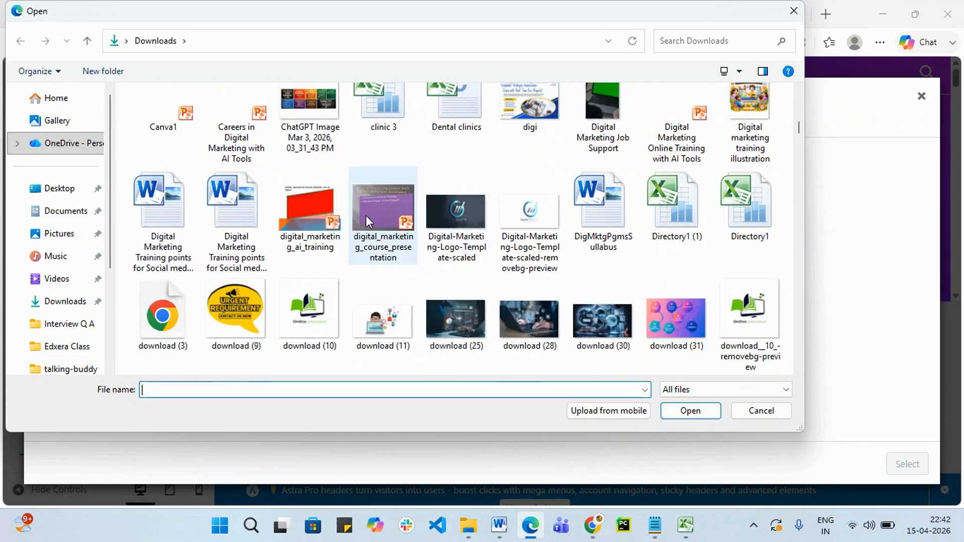
scroll(369, 221, down, 15)
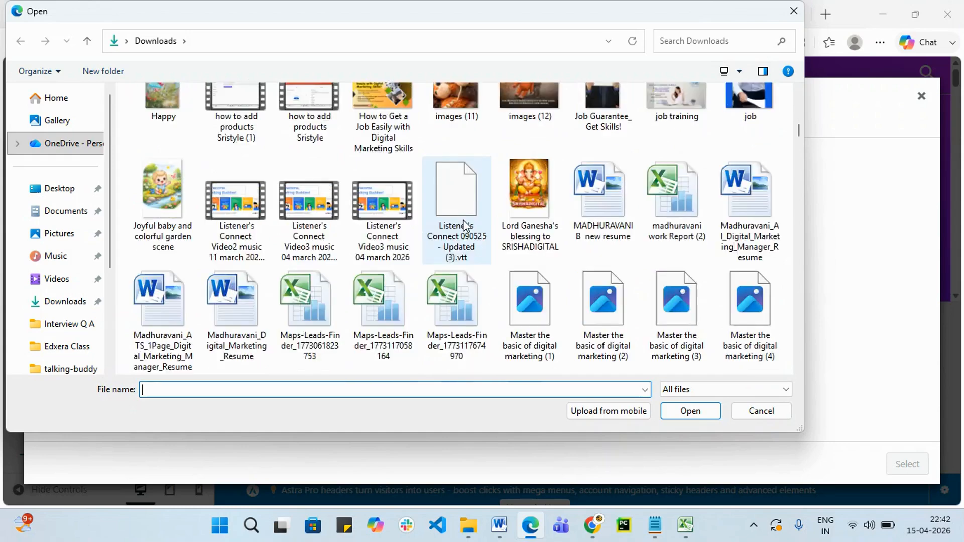
scroll(460, 224, down, 20)
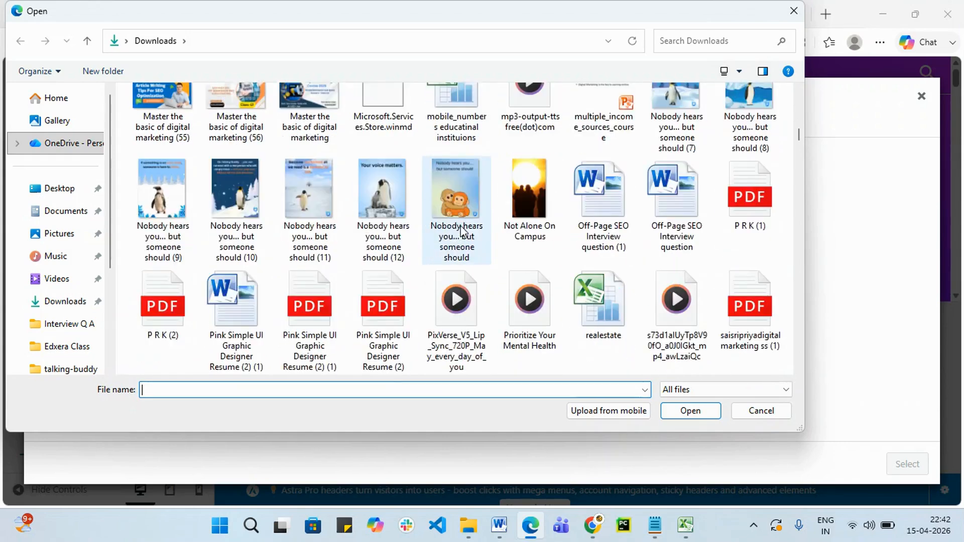
scroll(460, 225, down, 12)
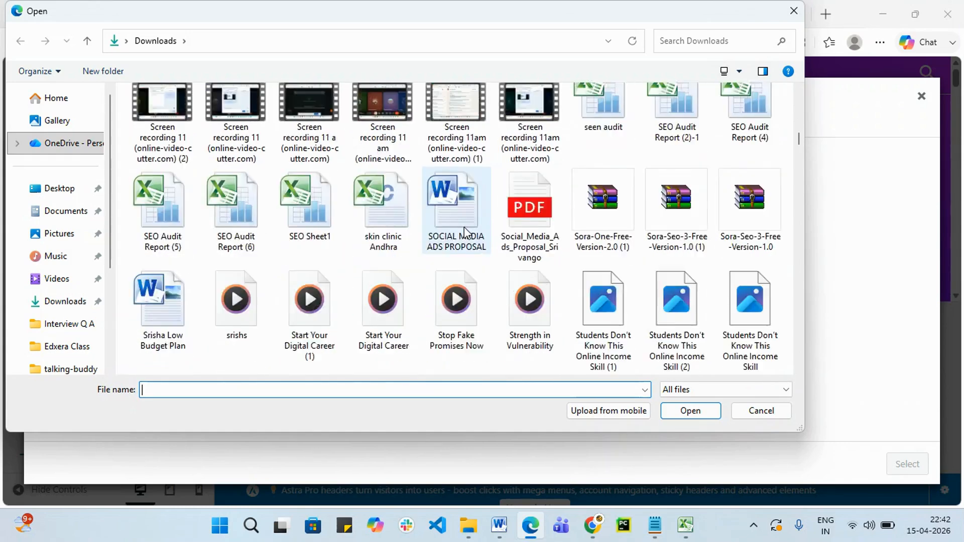
scroll(465, 232, down, 5)
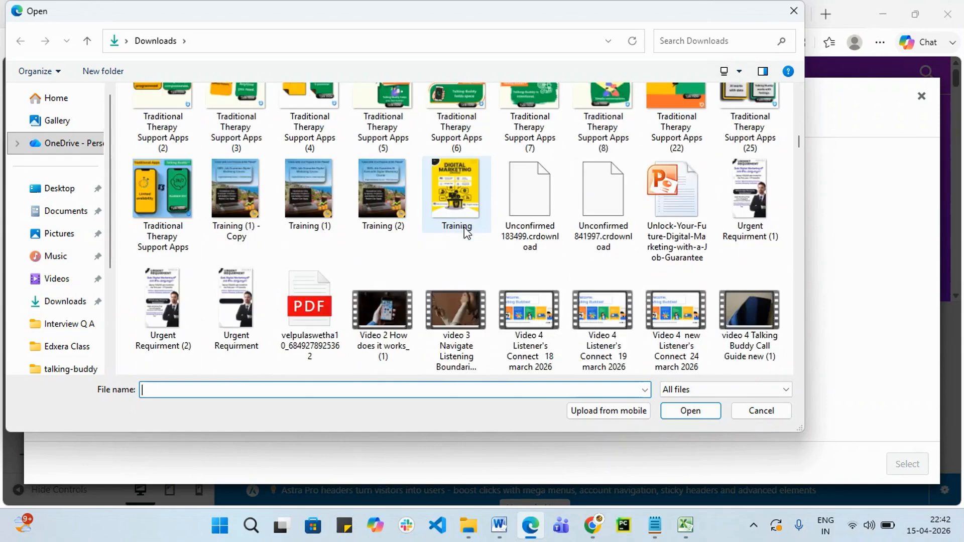
scroll(466, 232, down, 5)
scroll(465, 232, down, 5)
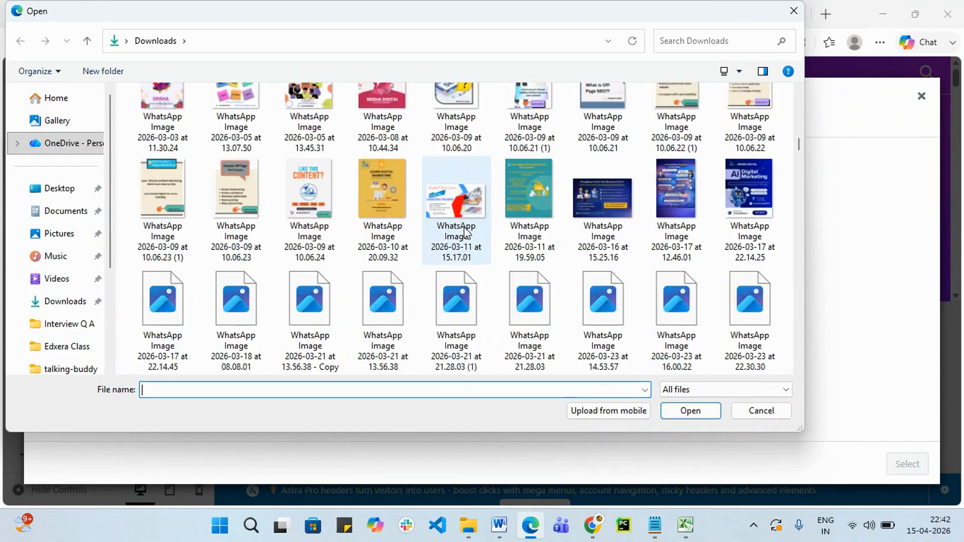
scroll(555, 241, up, 6)
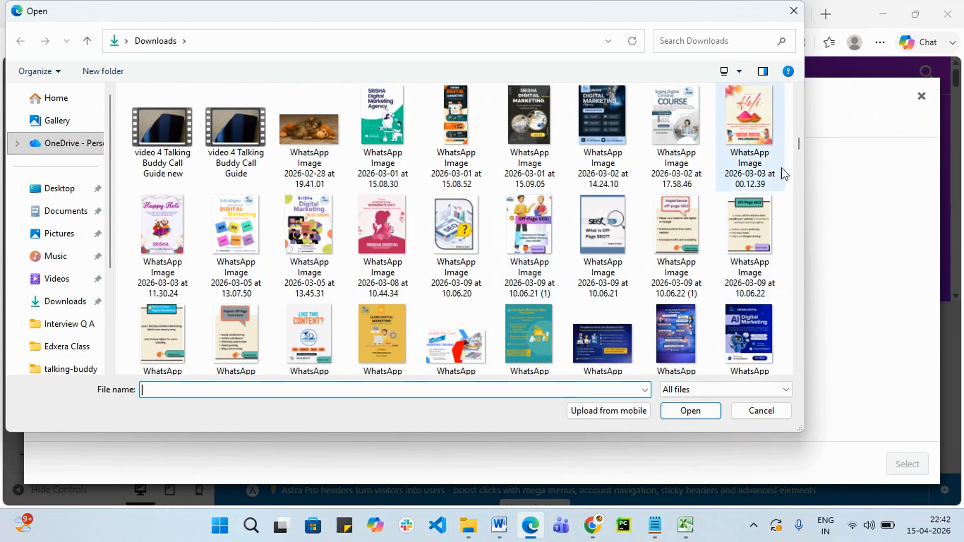
drag(798, 146, 807, 232)
Upload Digital-Marketing-Logo-Template-scaled-removebg-preview from Downloads as the new logo.
click(71, 308)
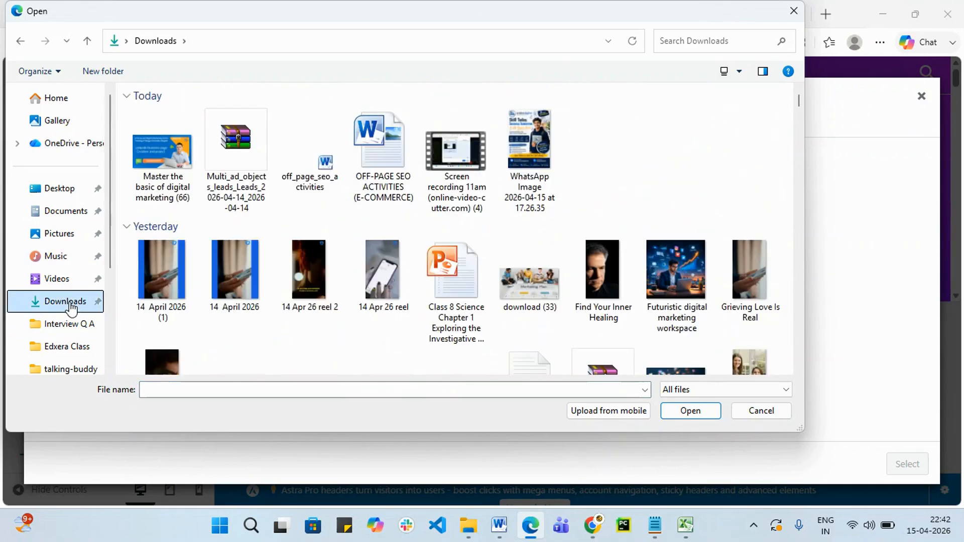
scroll(540, 320, down, 15)
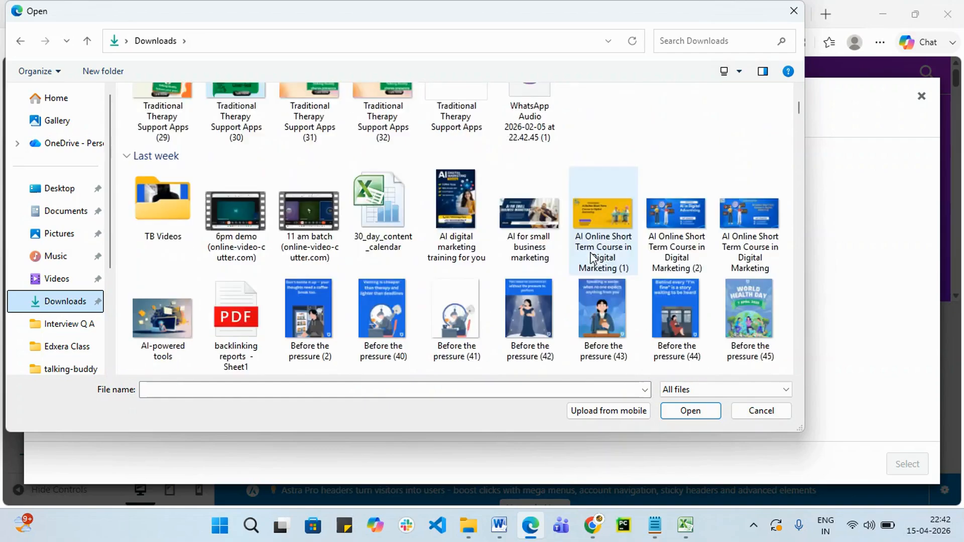
scroll(593, 261, down, 8)
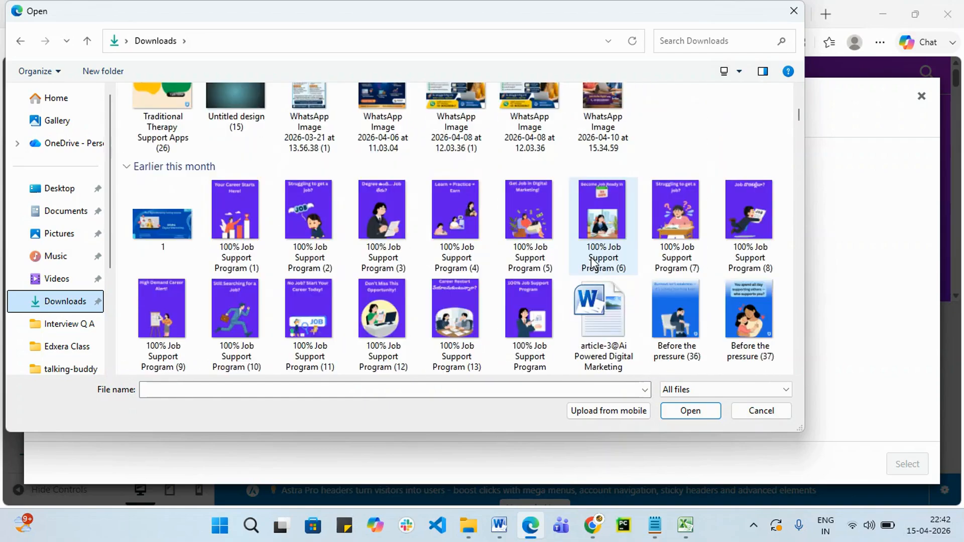
scroll(594, 261, up, 3)
scroll(593, 261, down, 8)
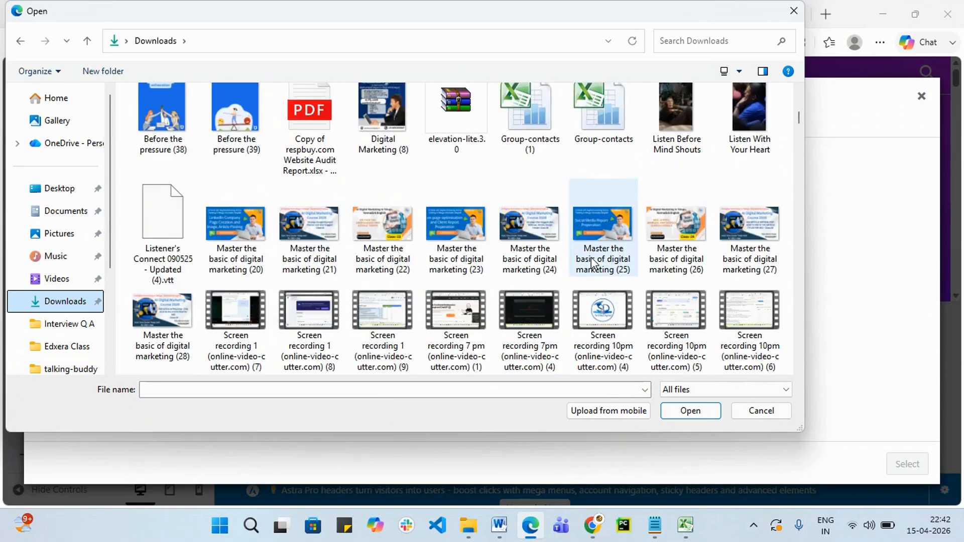
scroll(592, 261, down, 15)
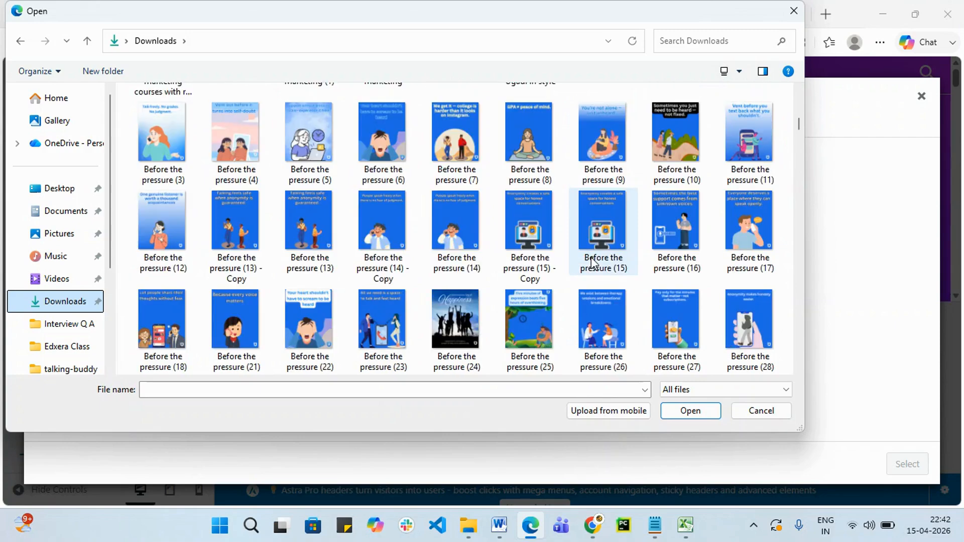
scroll(594, 262, down, 12)
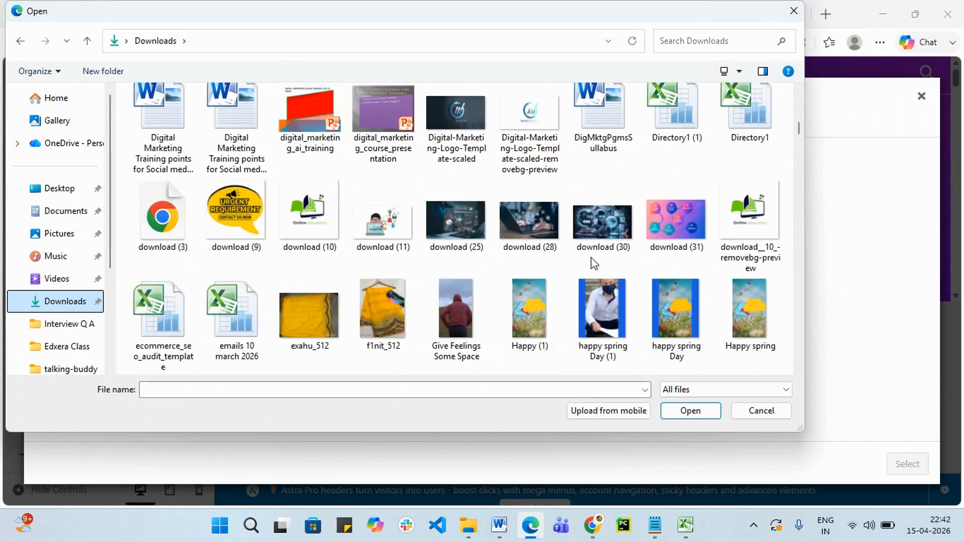
click(529, 106)
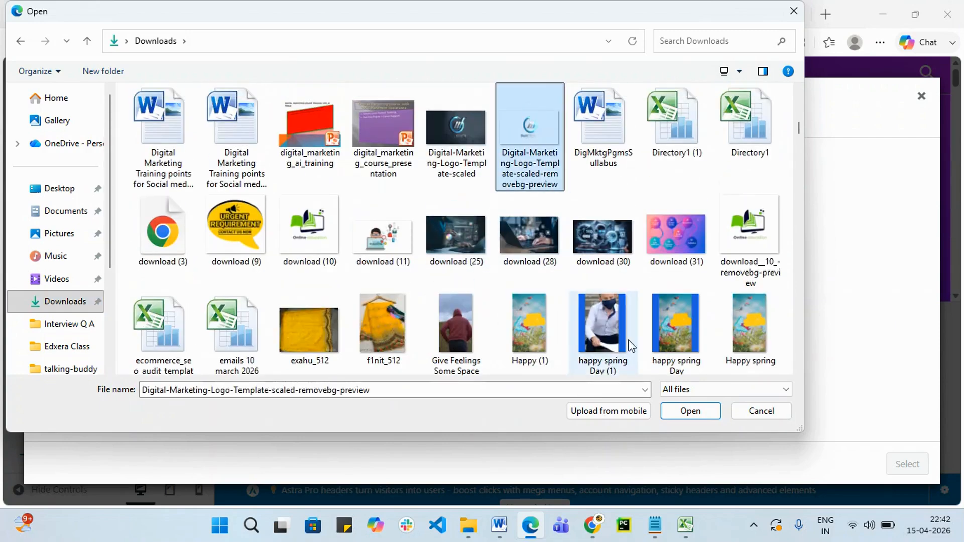
click(682, 416)
Use the uploaded image as the logo, cropping it tightly around the Digital Marketing emblem.
click(811, 362)
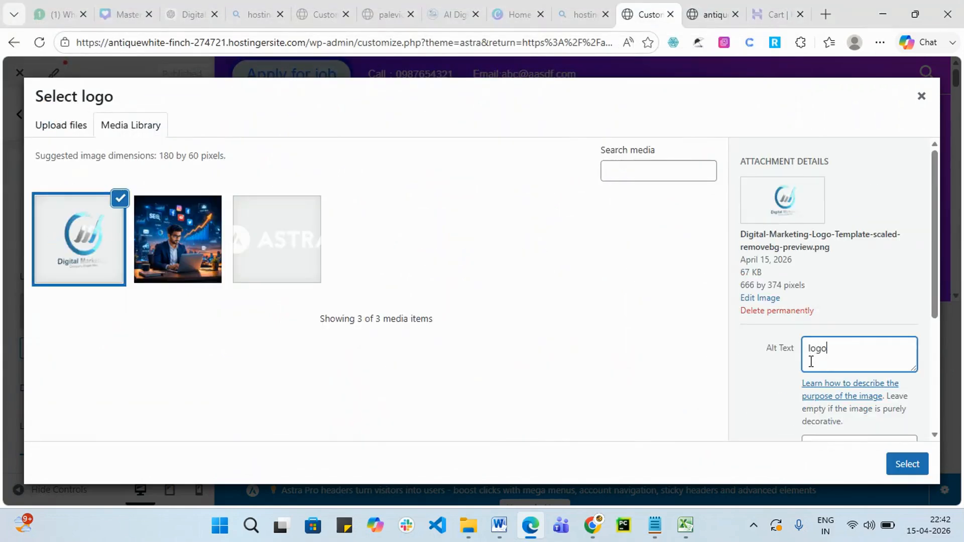
click(924, 470)
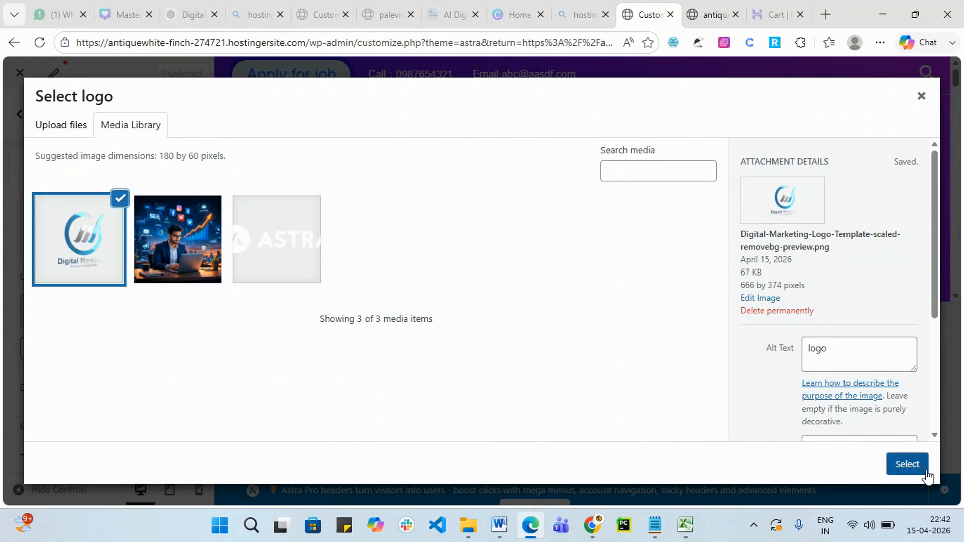
mouse_move(617, 258)
mouse_down()
mouse_move(603, 241)
mouse_move(619, 263)
mouse_up()
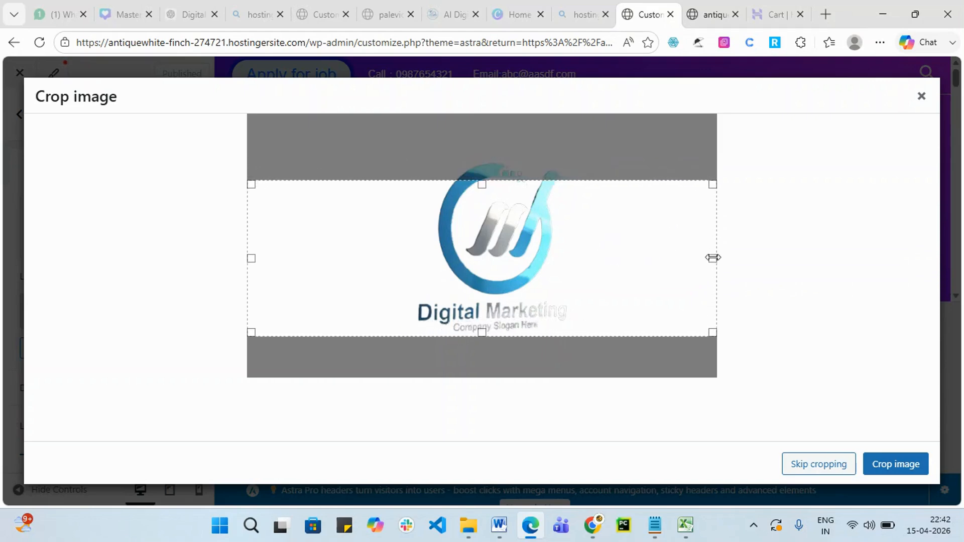
drag(713, 258, 632, 268)
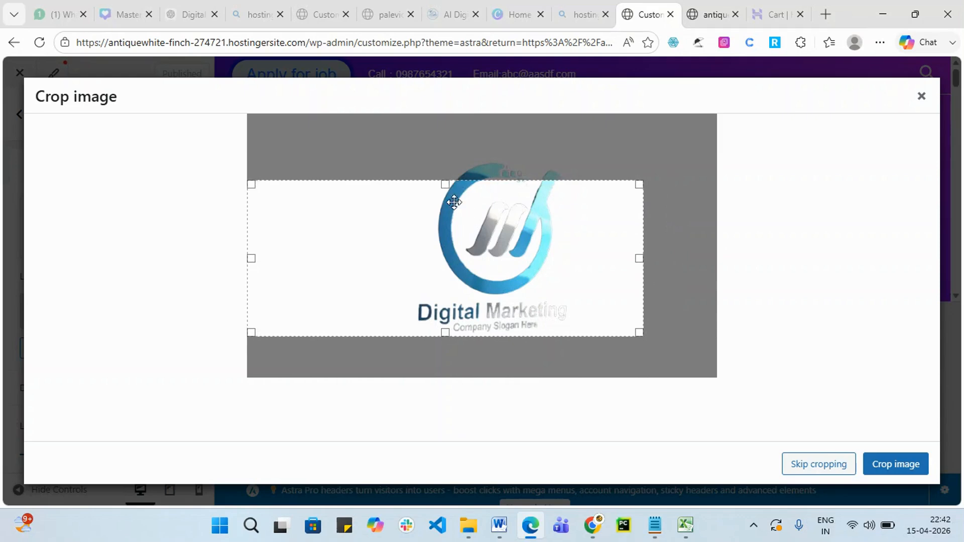
drag(444, 190, 447, 163)
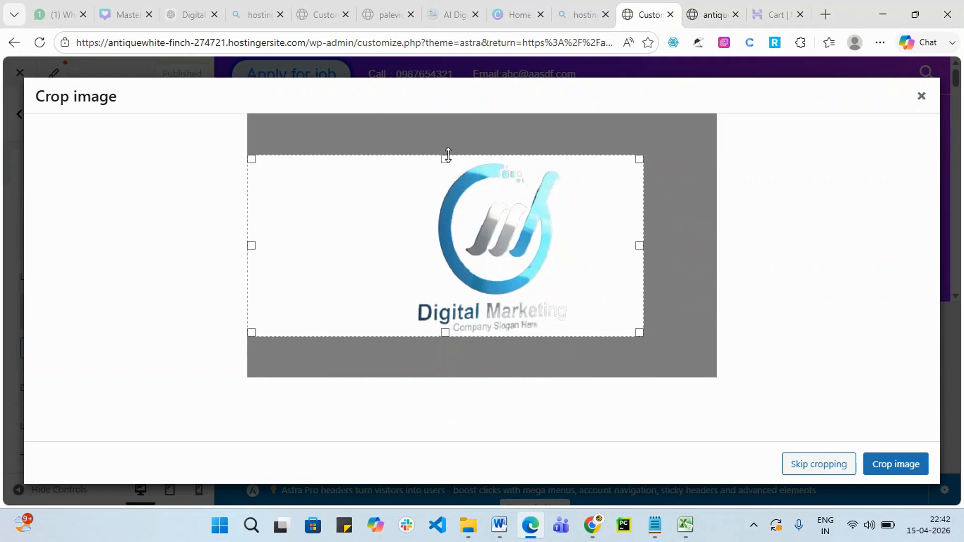
drag(249, 245, 410, 246)
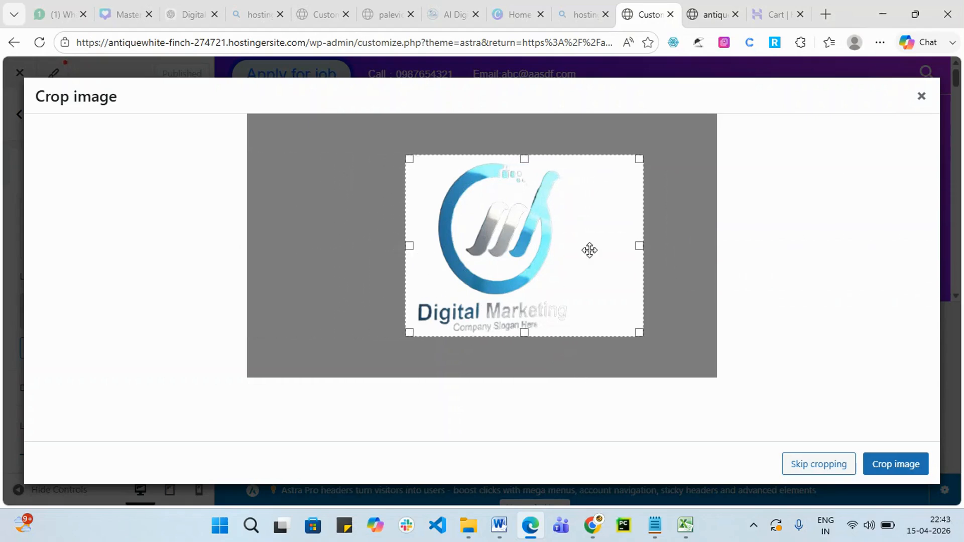
drag(642, 245, 581, 245)
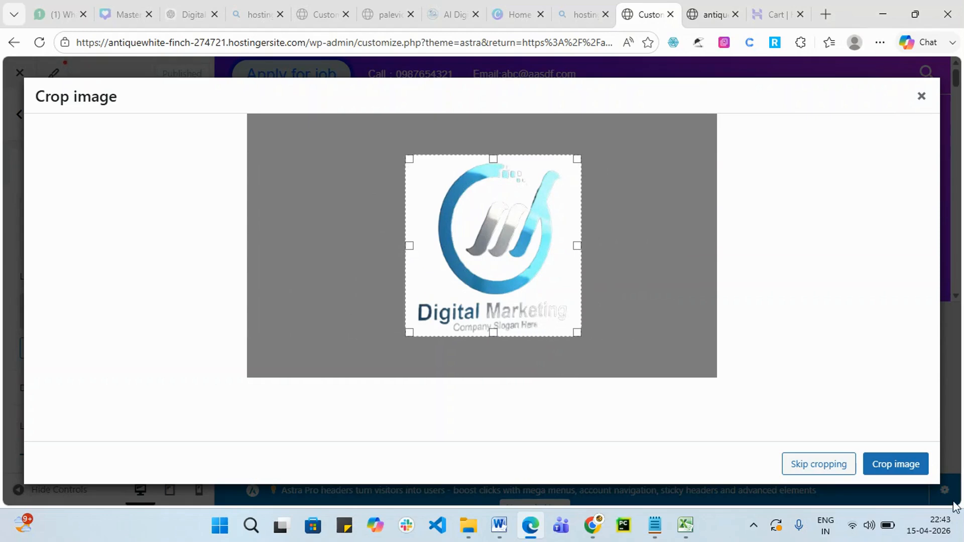
click(906, 466)
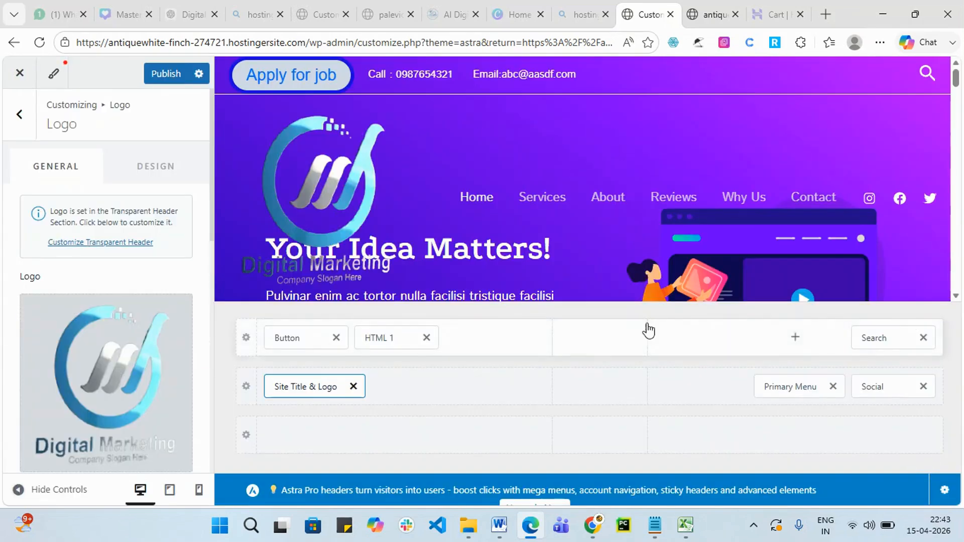
Set Logo Width to 50 px using the slider and spinner arrows.
scroll(138, 316, down, 3)
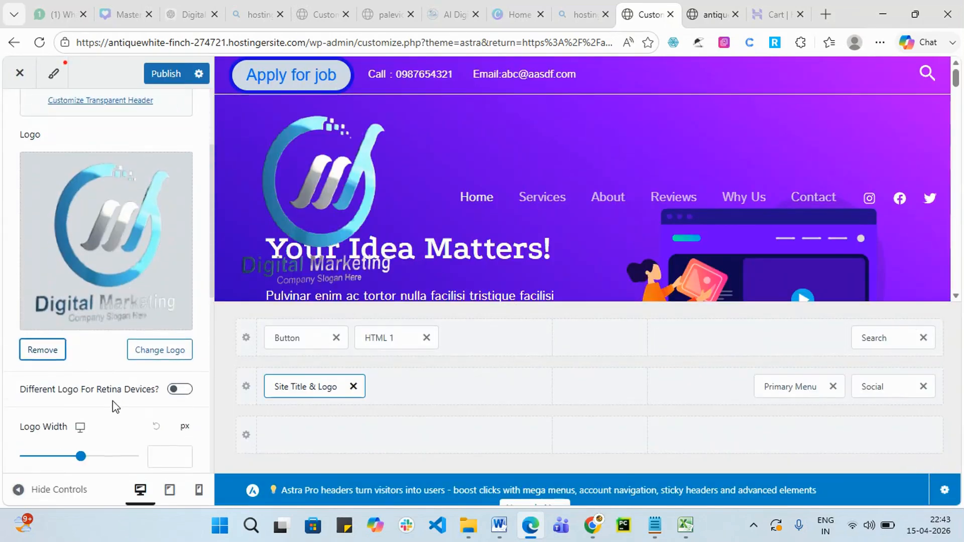
scroll(113, 400, down, 1)
drag(81, 389, 41, 381)
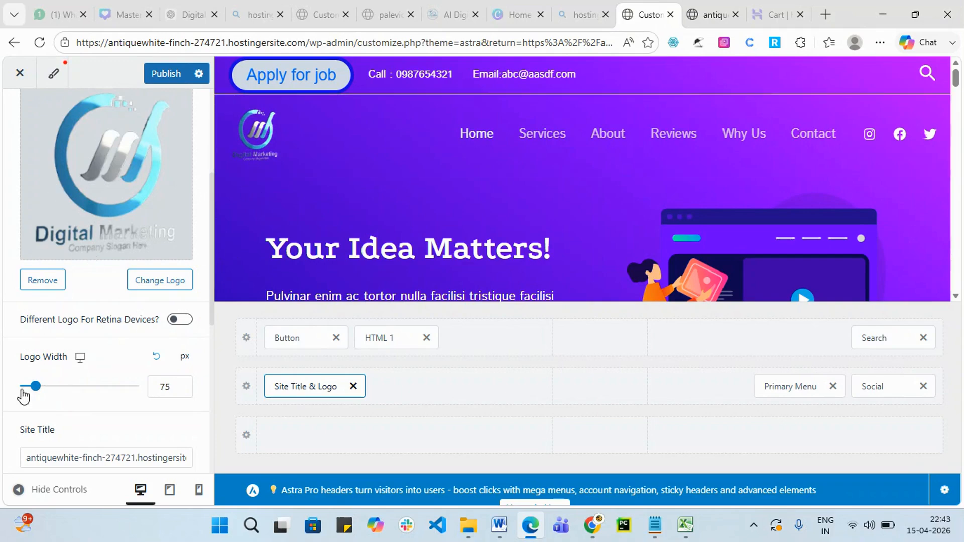
mouse_move(35, 389)
mouse_down()
mouse_move(26, 399)
mouse_move(33, 394)
mouse_up()
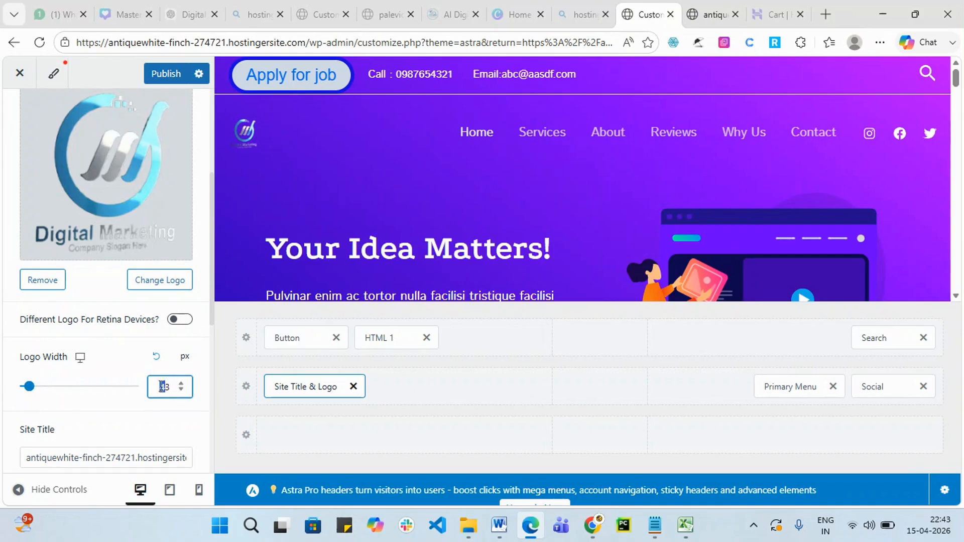
click(181, 384)
click(181, 384)
click(181, 384)
click(181, 384)
click(180, 384)
click(181, 384)
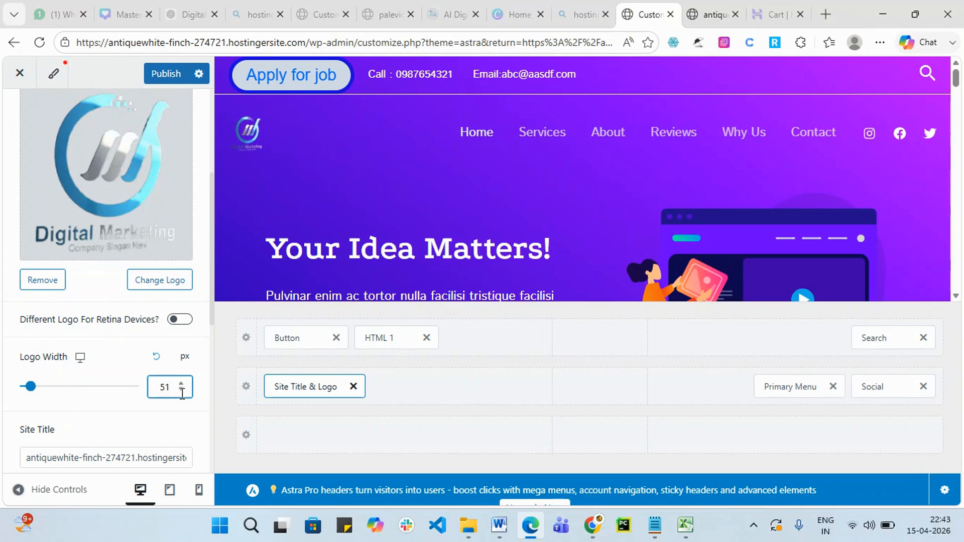
click(181, 390)
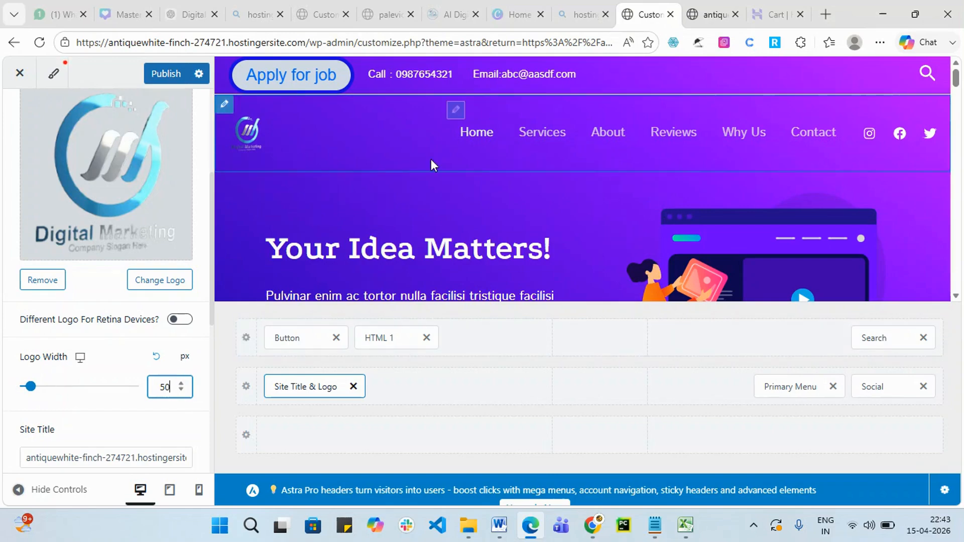
scroll(128, 323, down, 3)
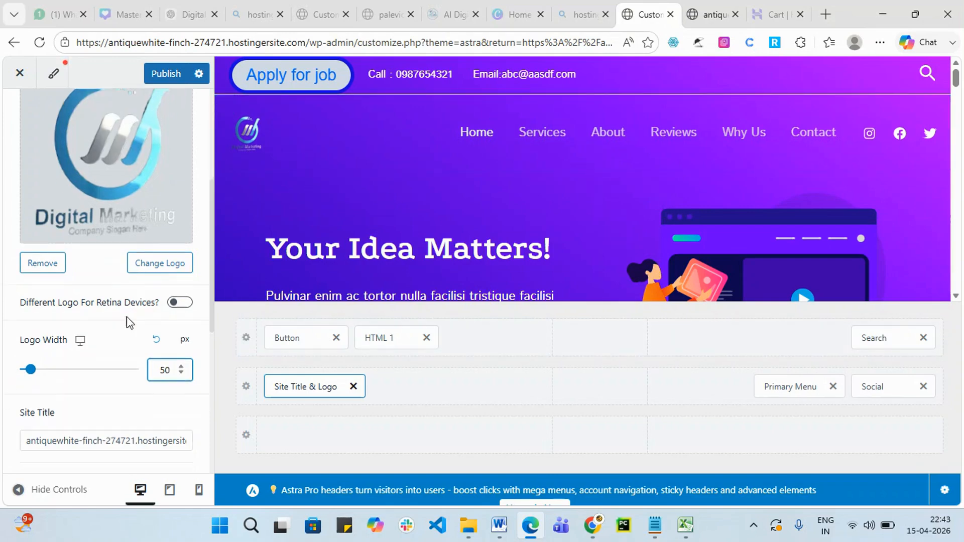
Test the Services and About menu links in the preview, then publish the header.
click(794, 387)
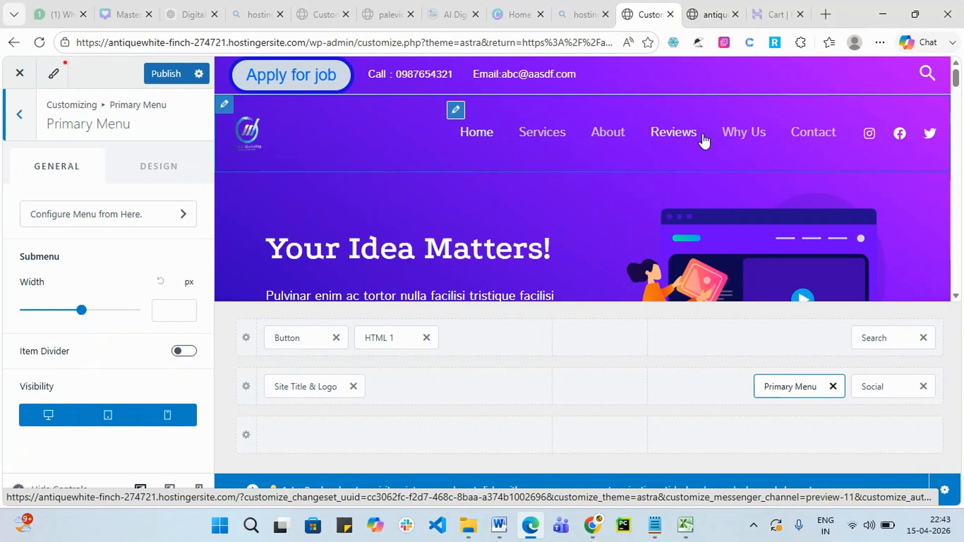
click(548, 142)
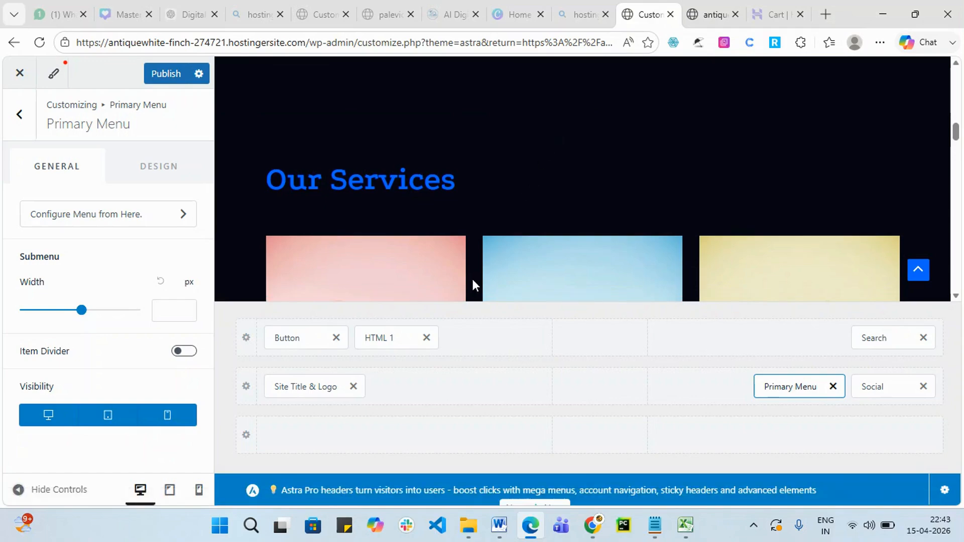
scroll(487, 221, up, 10)
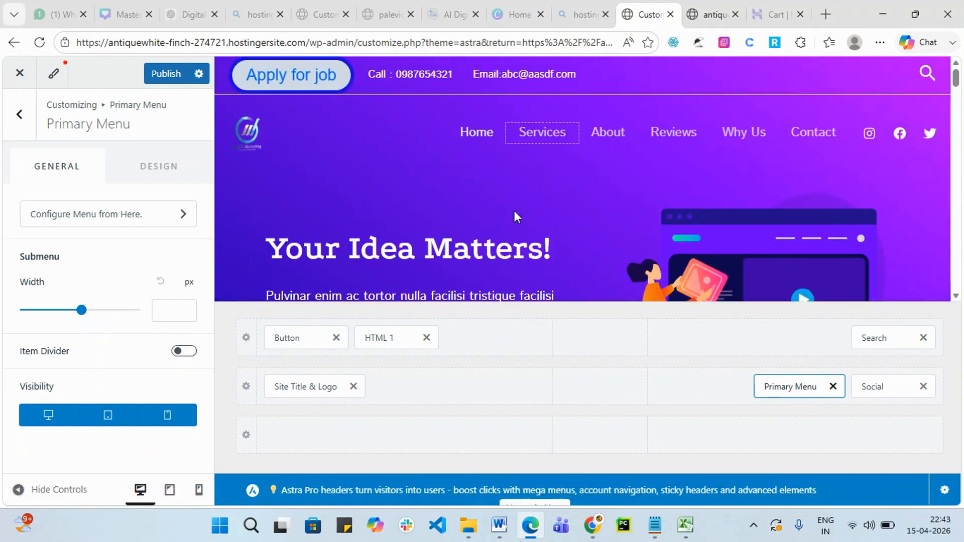
click(608, 140)
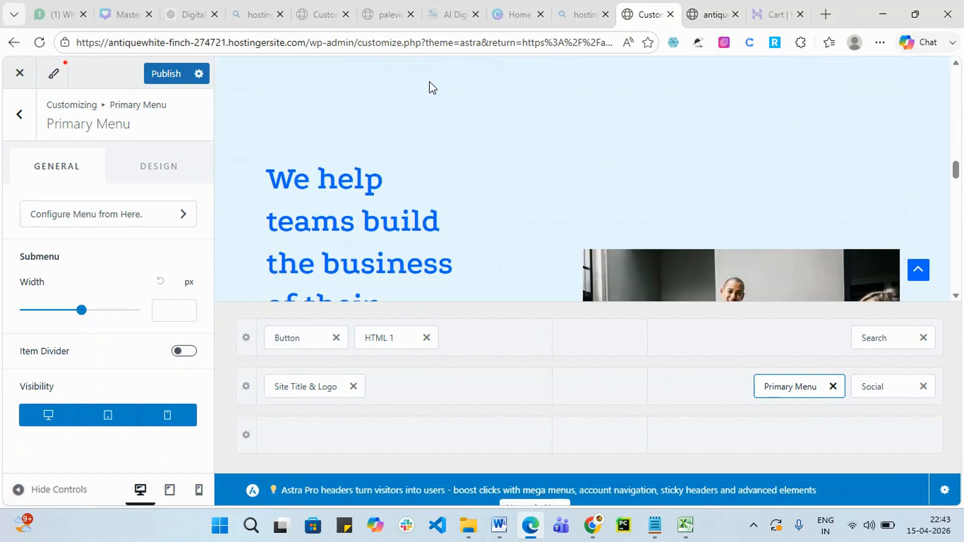
scroll(455, 251, down, 5)
scroll(473, 241, up, 10)
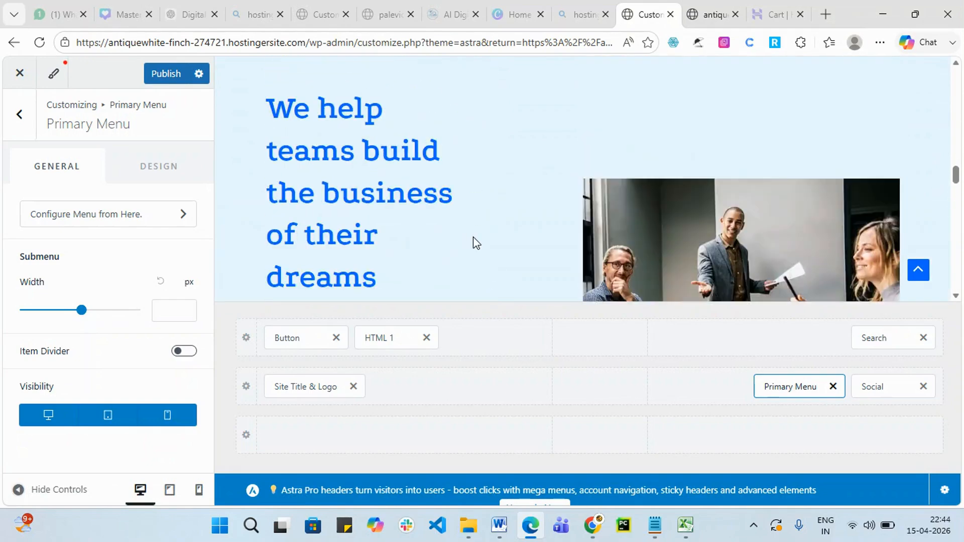
scroll(473, 238, up, 5)
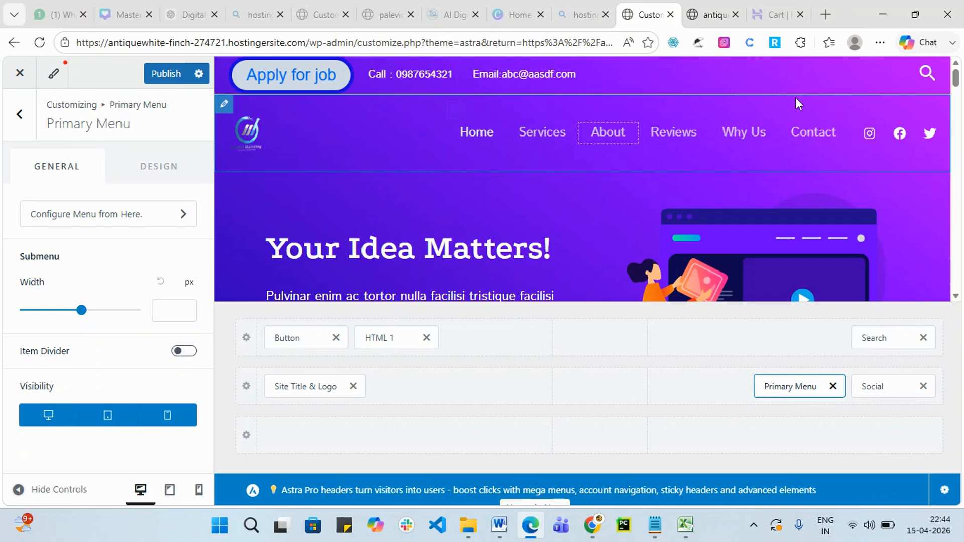
click(160, 78)
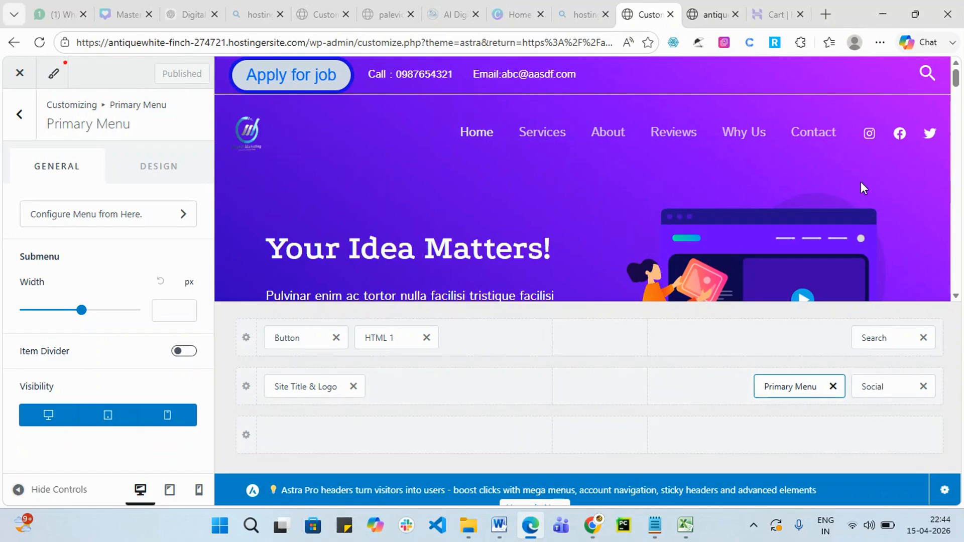
Open Social Icons settings and expand Instagram to edit its URL, currently #.
click(882, 389)
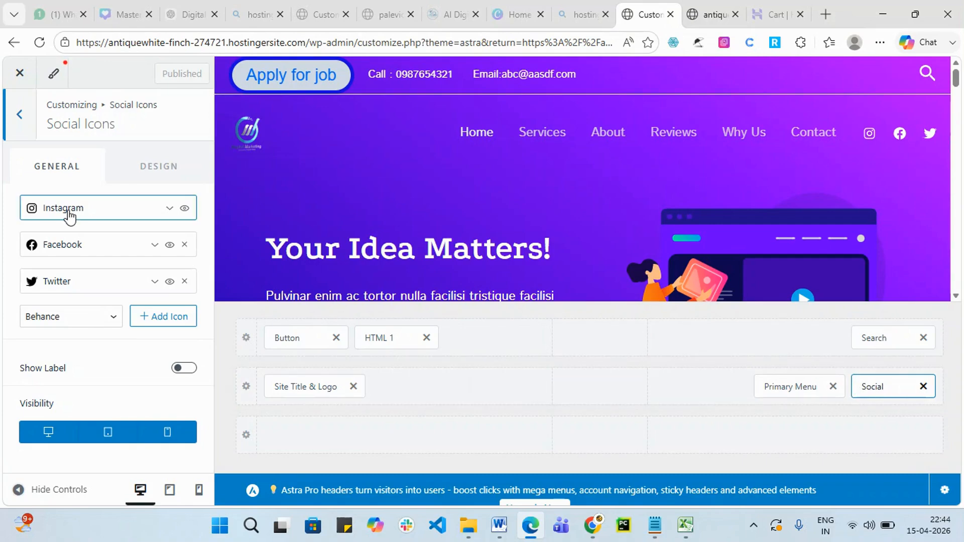
click(167, 209)
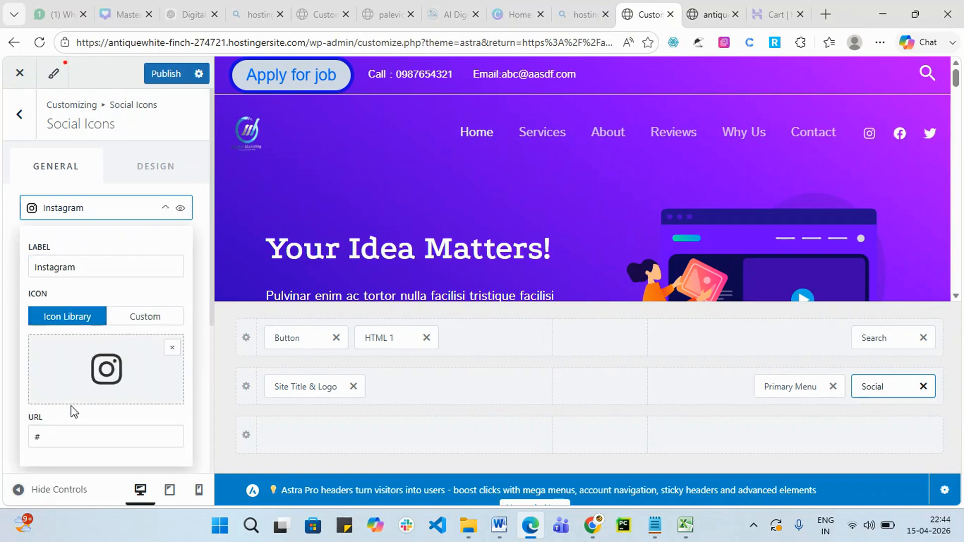
scroll(90, 387, down, 1)
click(64, 371)
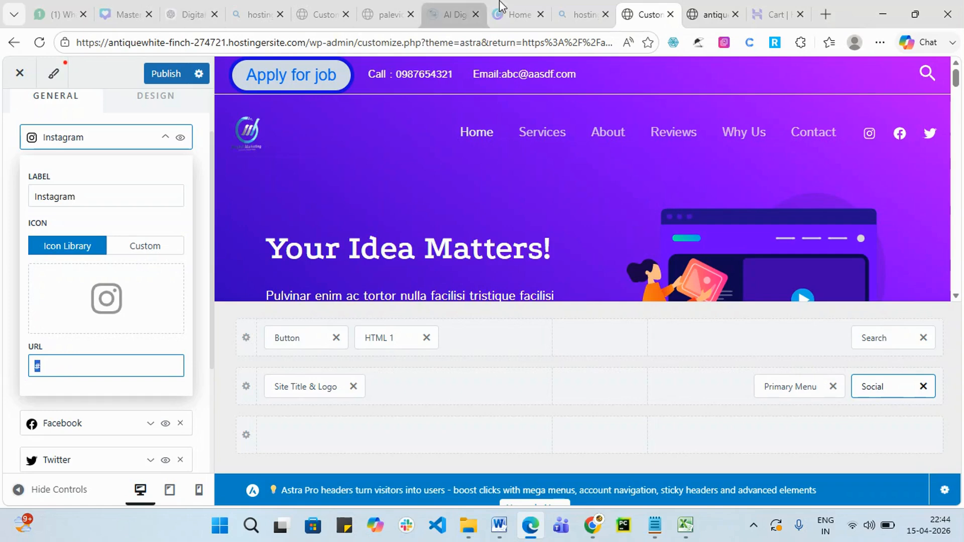
Open the business's Instagram profile in a new tab and copy its web address.
click(826, 16)
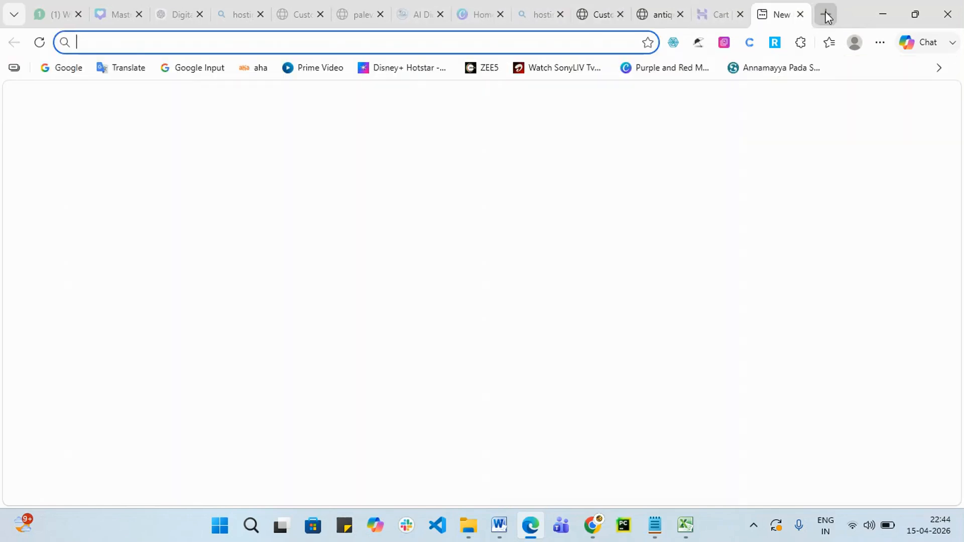
text(in)
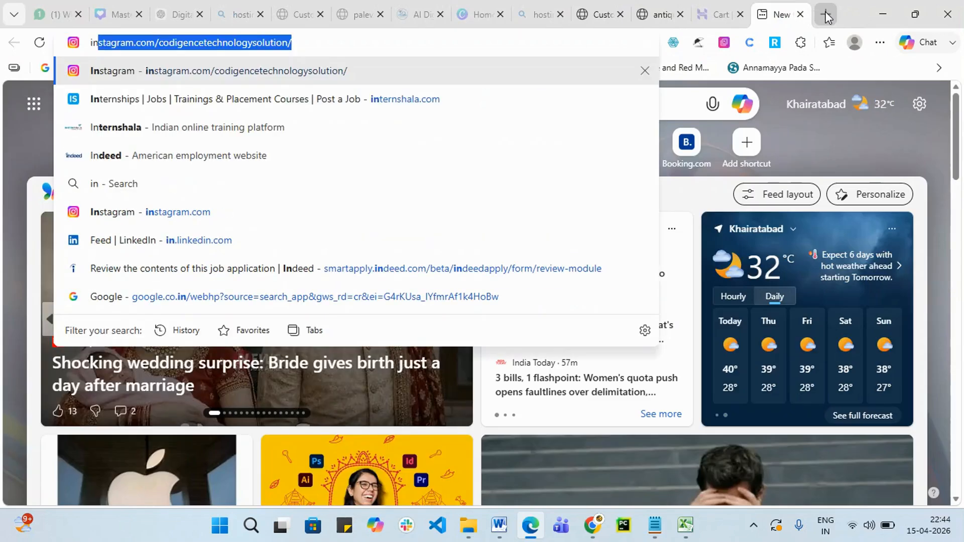
key(Return)
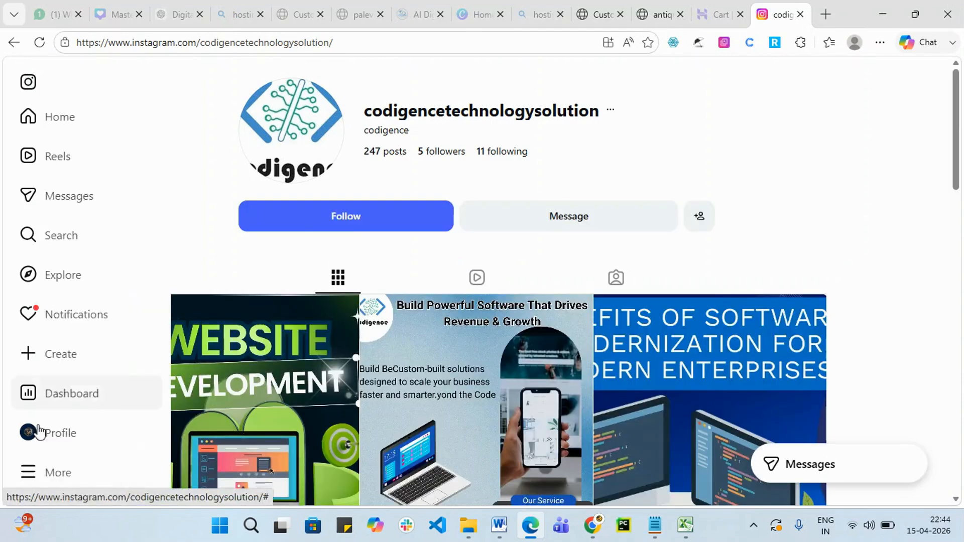
click(70, 427)
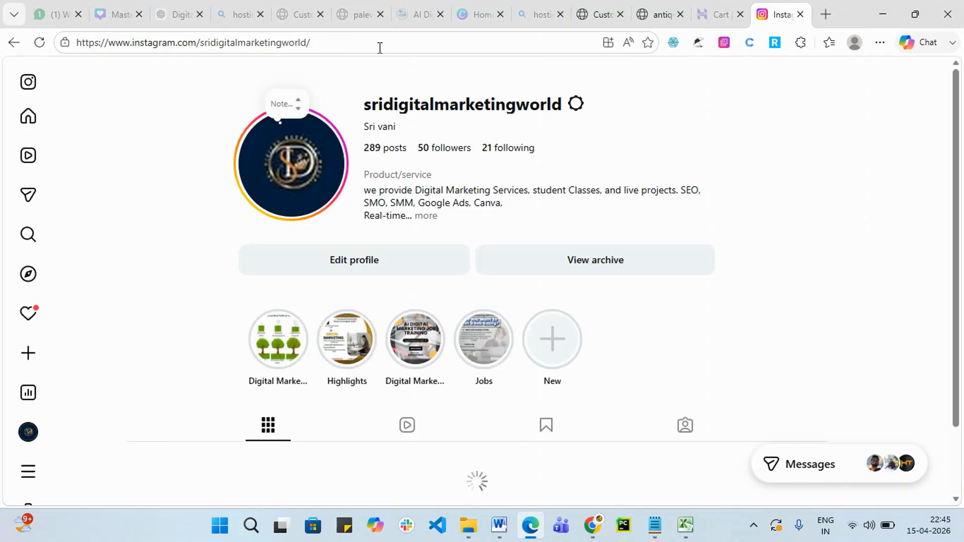
drag(379, 45, 74, 45)
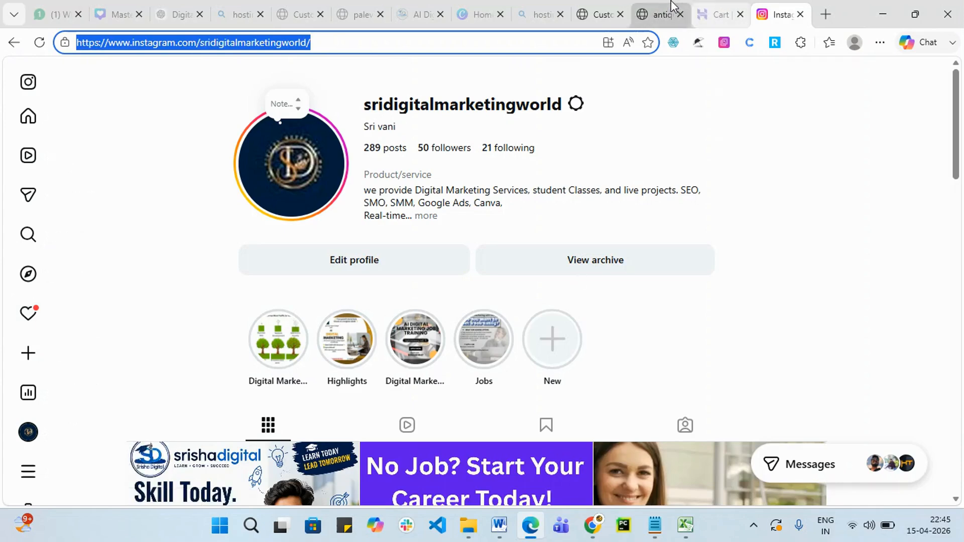
click(648, 8)
Paste the Instagram profile address as the Instagram icon's link, keeping the library icon.
click(615, 12)
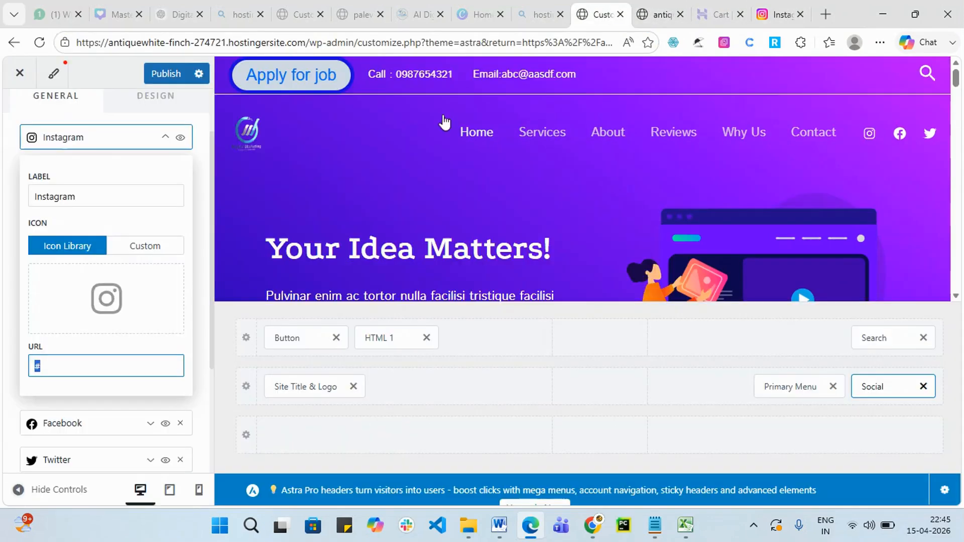
key(ctrl+v)
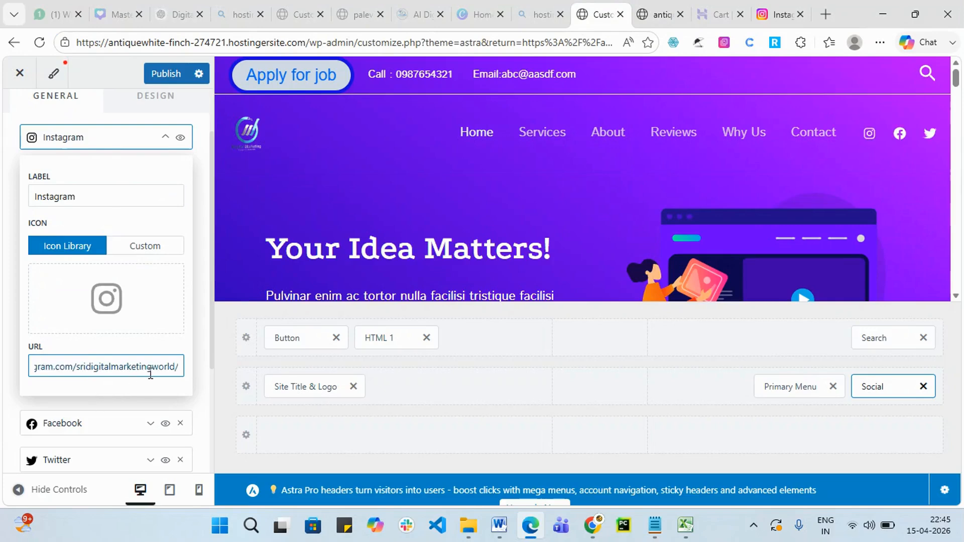
scroll(136, 366, up, 2)
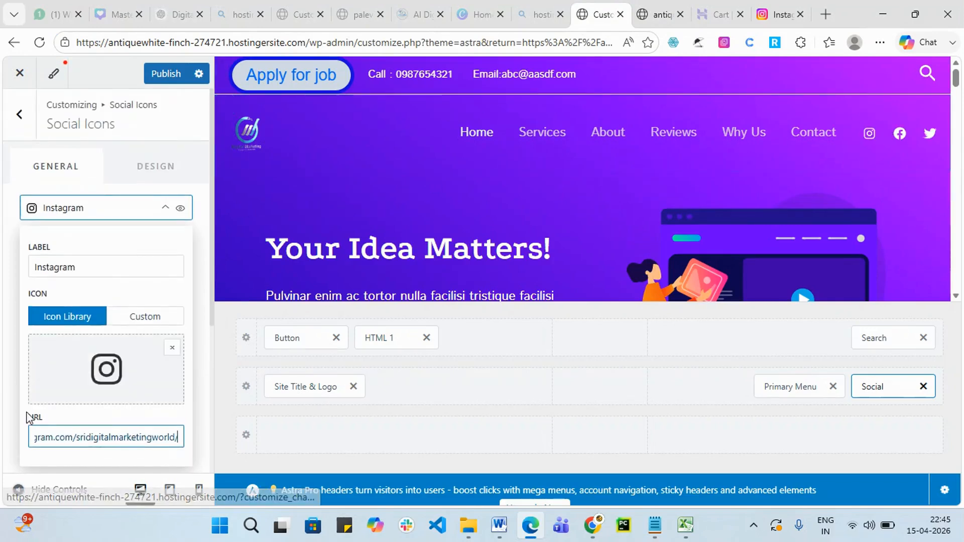
scroll(19, 424, down, 3)
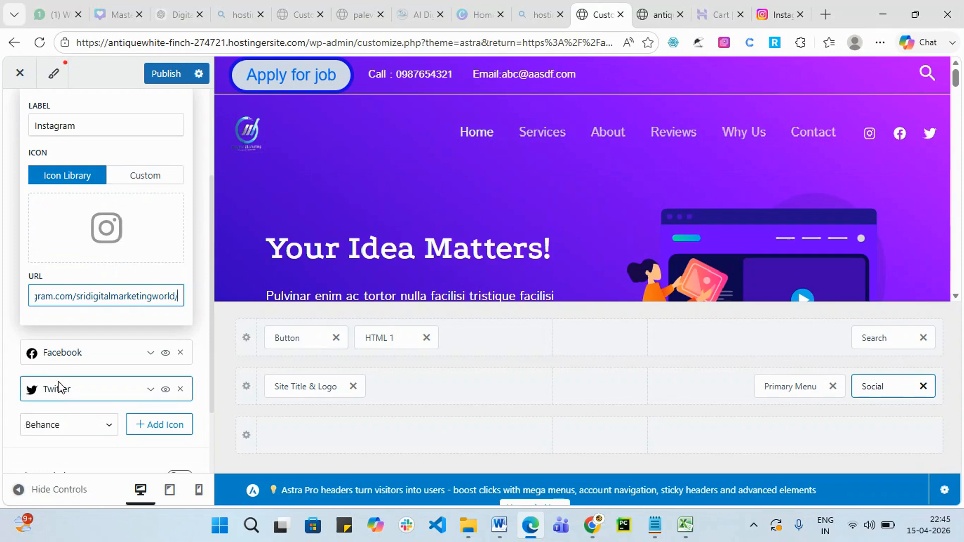
scroll(58, 387, up, 2)
click(151, 246)
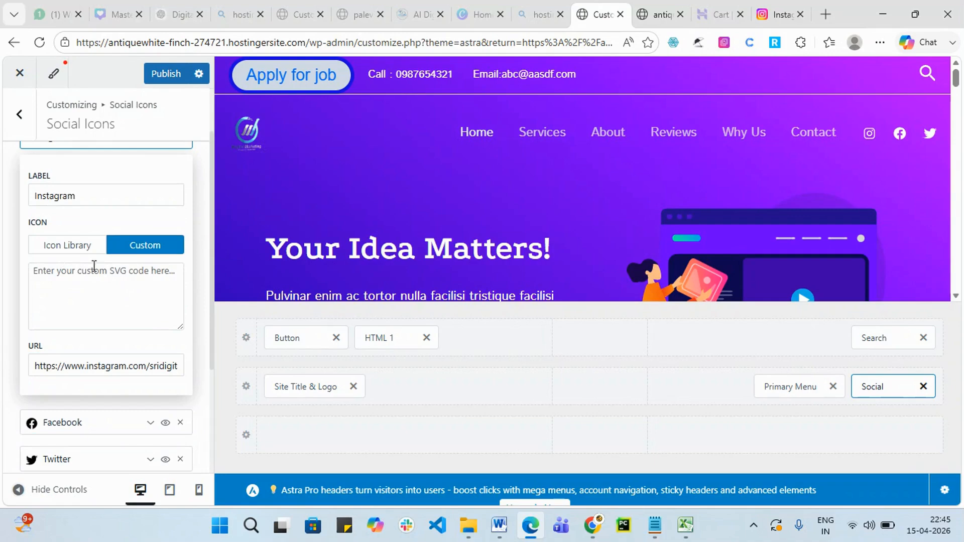
click(70, 246)
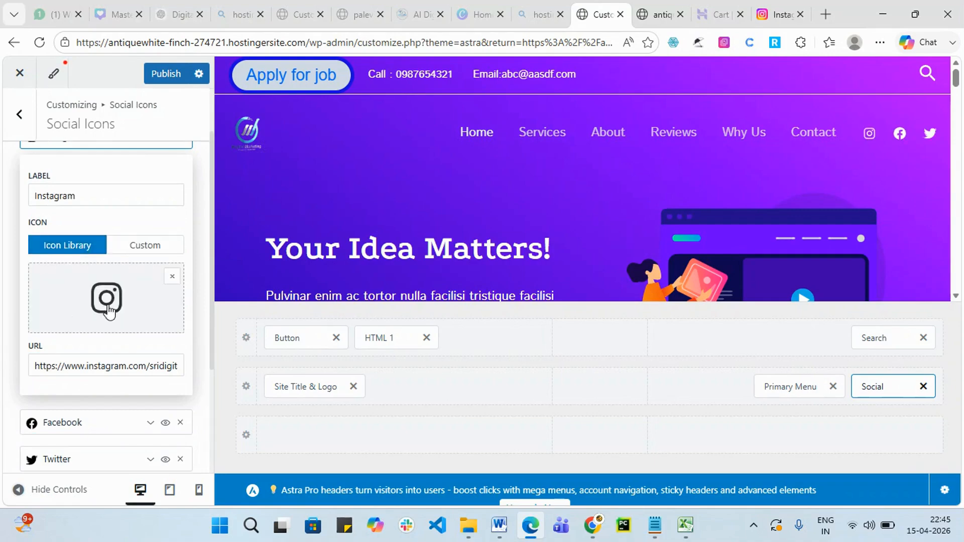
click(165, 250)
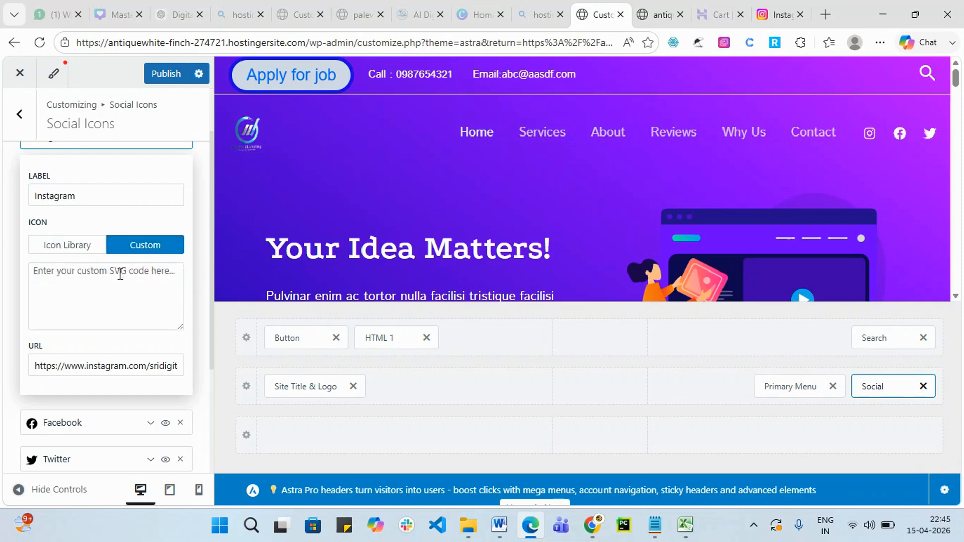
click(77, 256)
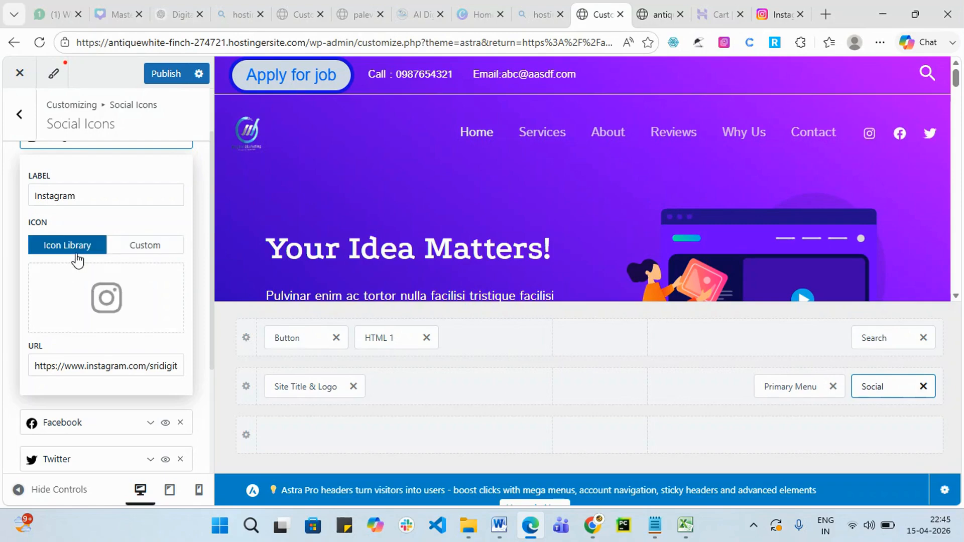
Expand the Facebook icon and inspect its label and # link fields.
scroll(77, 260, down, 1)
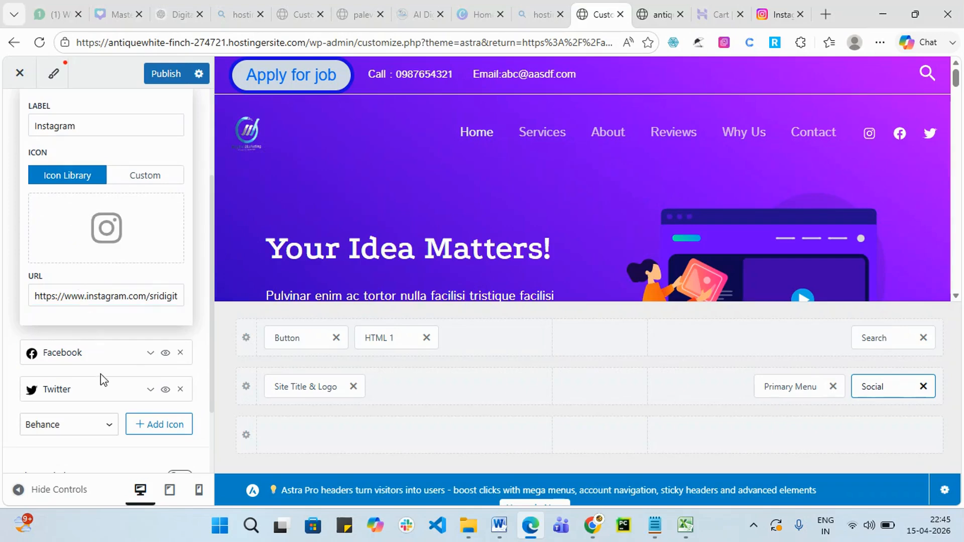
click(151, 359)
click(130, 401)
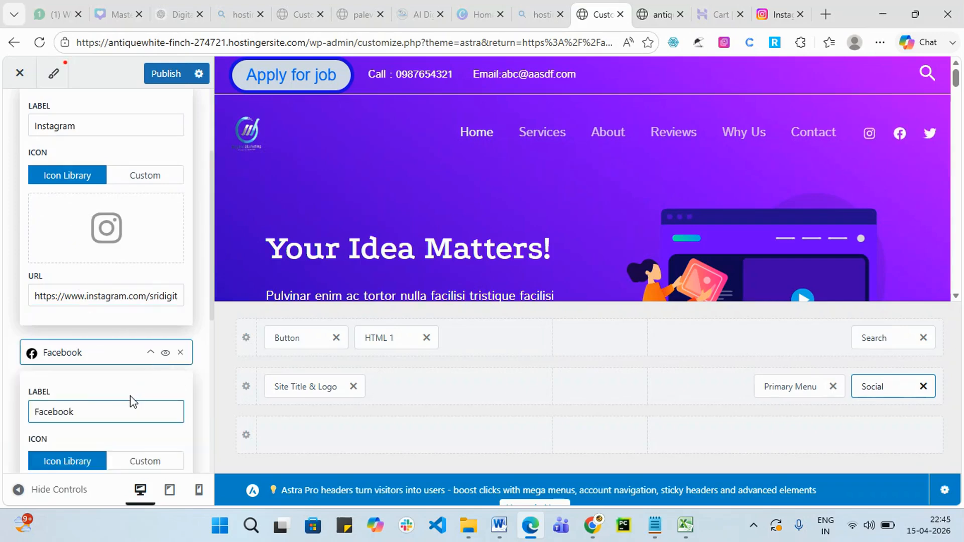
scroll(129, 401, down, 2)
click(68, 435)
drag(53, 439, 2, 443)
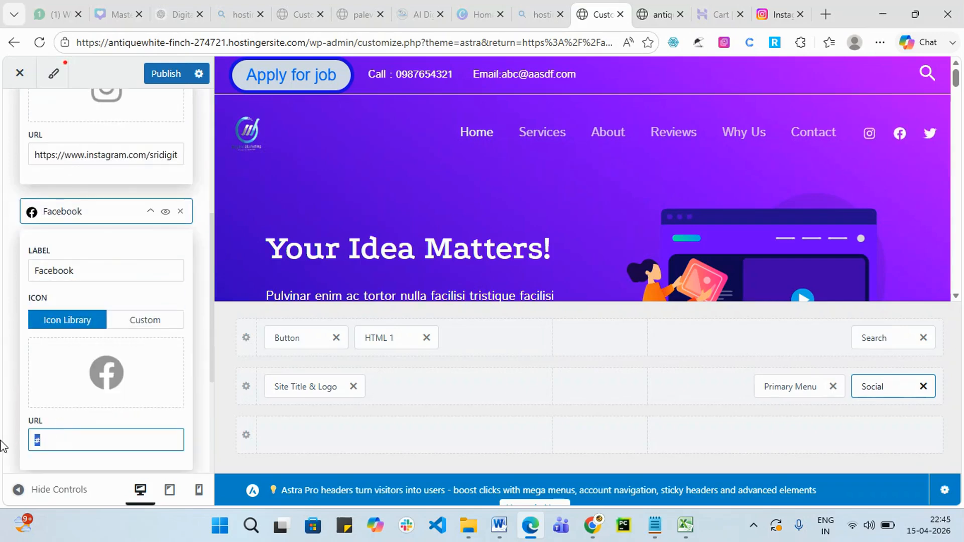
click(2, 436)
scroll(77, 264, down, 2)
scroll(77, 262, down, 2)
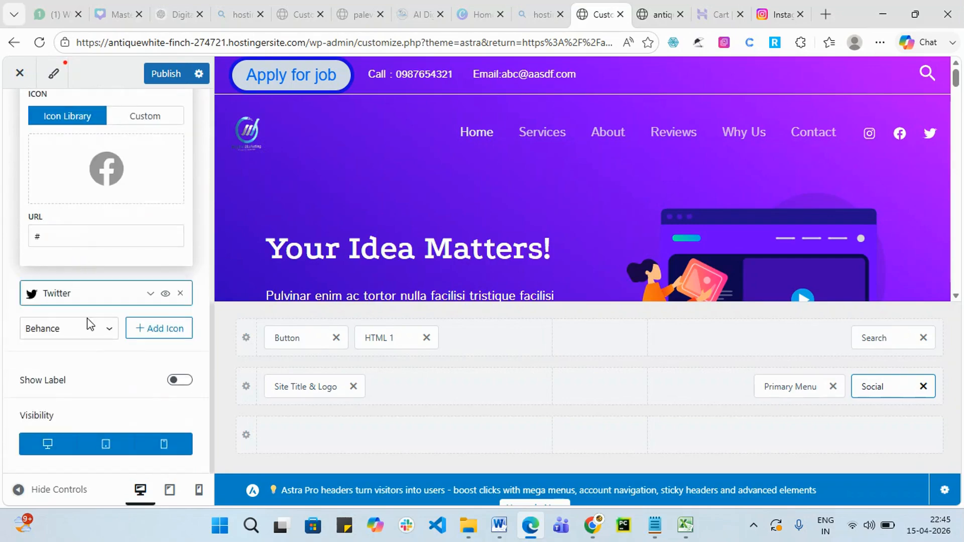
Delete the Twitter icon, then collapse the Facebook and Instagram icon settings.
click(151, 296)
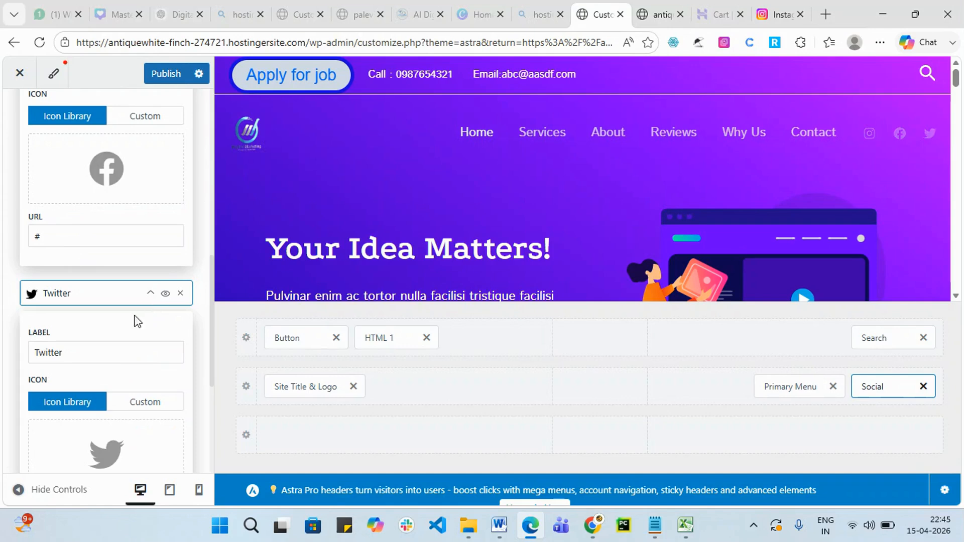
scroll(67, 441, down, 4)
click(48, 313)
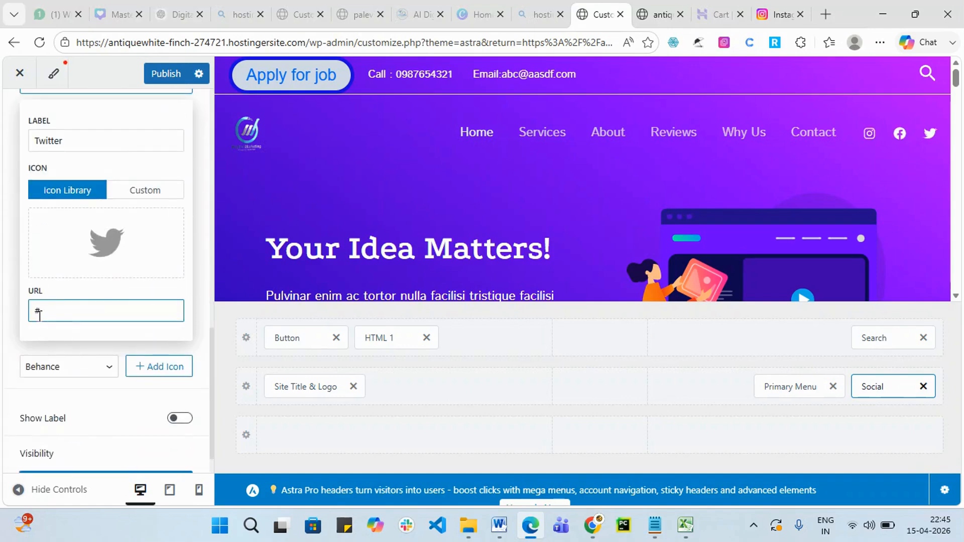
click(60, 399)
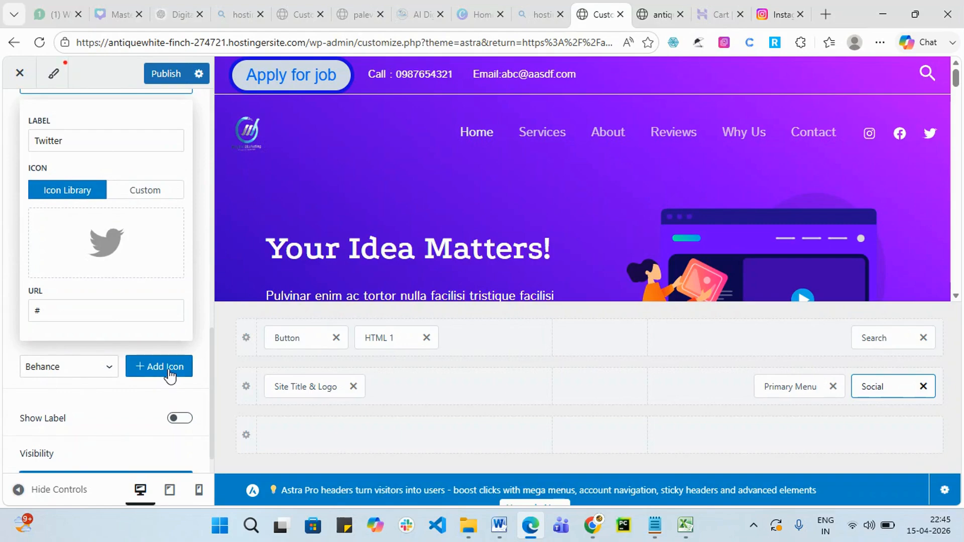
scroll(168, 273, up, 3)
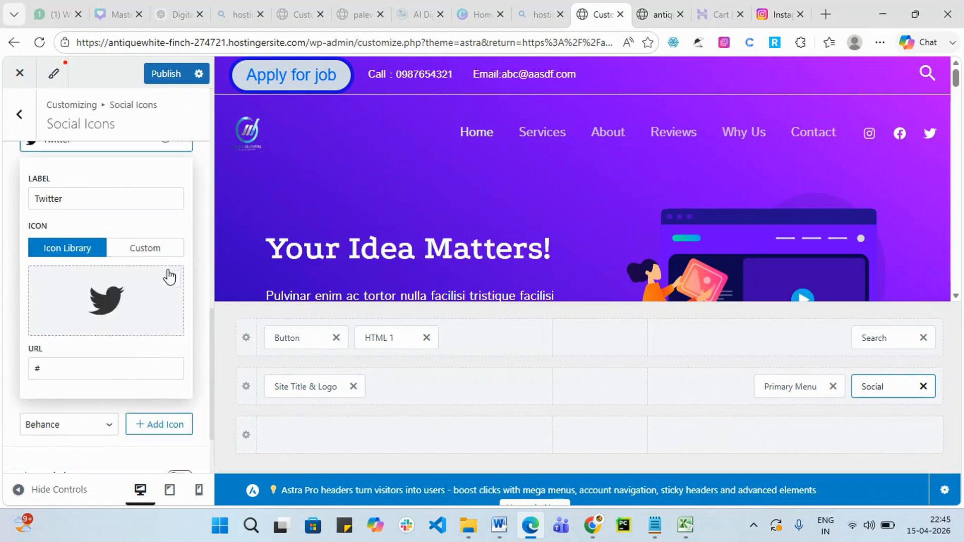
click(183, 235)
scroll(170, 251, up, 3)
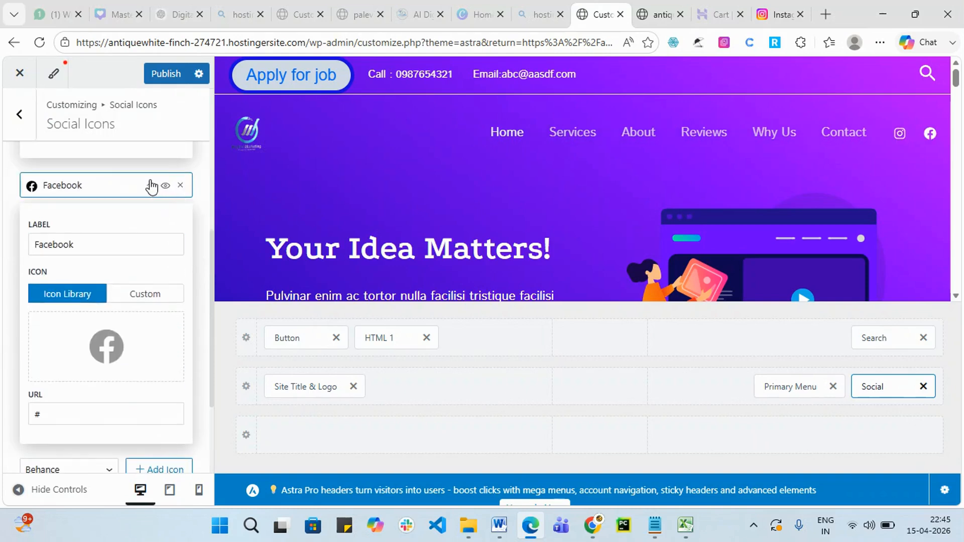
click(151, 185)
scroll(166, 271, up, 4)
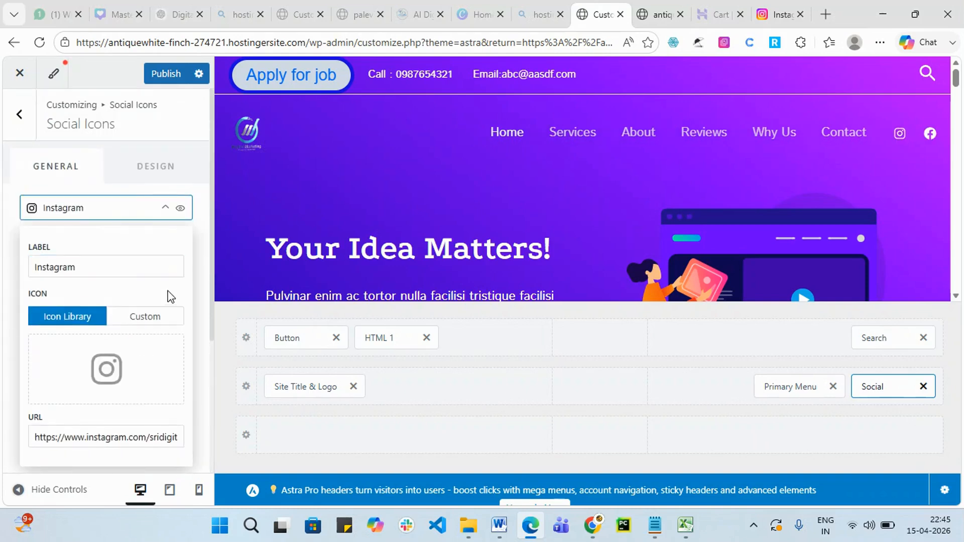
click(165, 207)
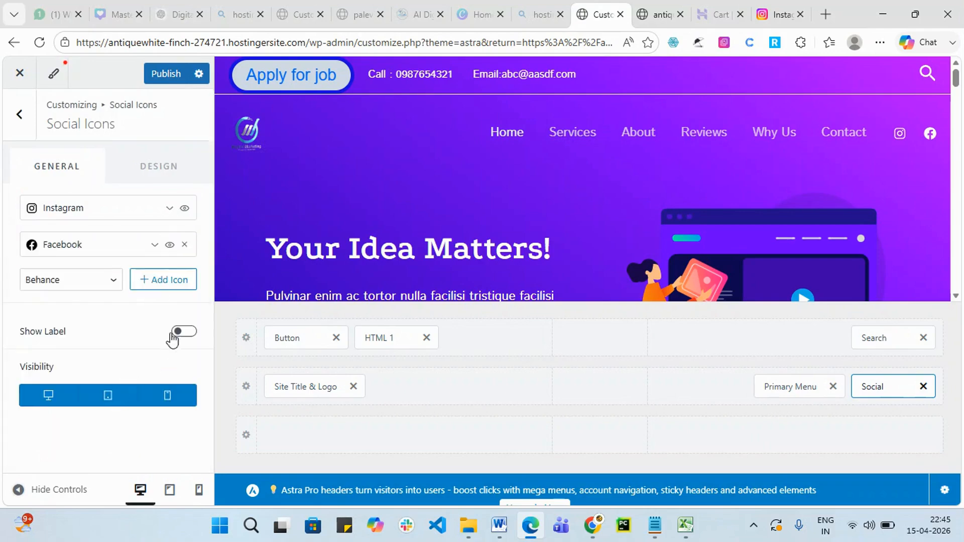
Add a Behance social icon and rename its label to 'lik'.
click(180, 285)
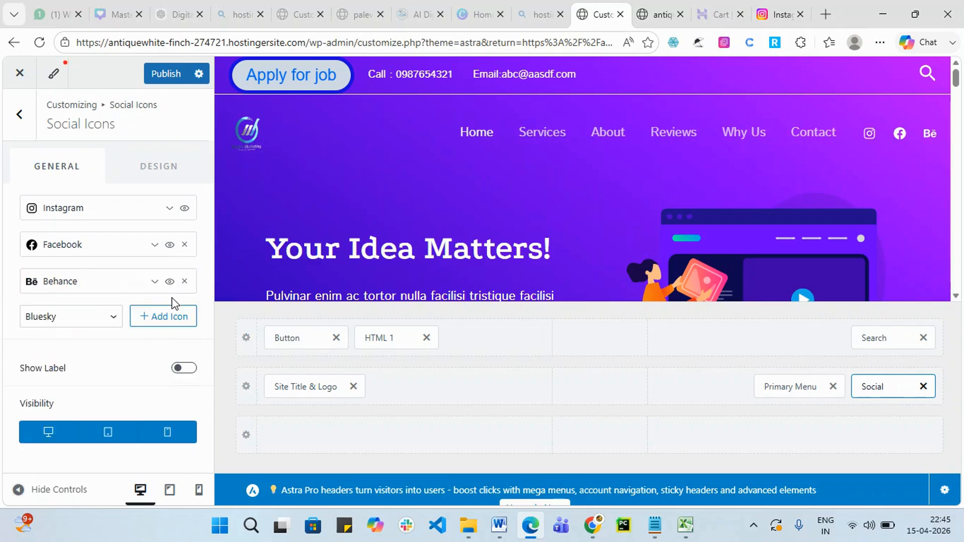
click(159, 281)
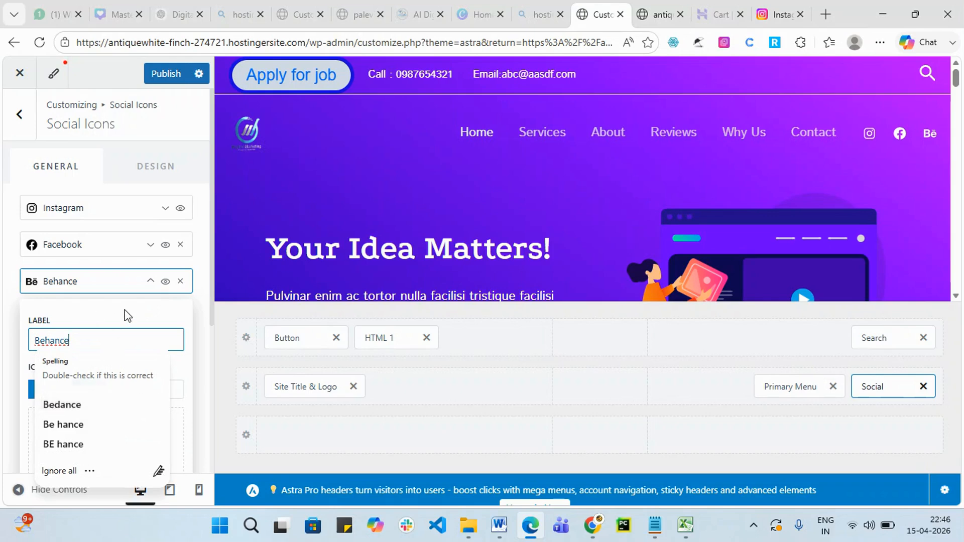
scroll(126, 362, down, 3)
scroll(125, 367, up, 3)
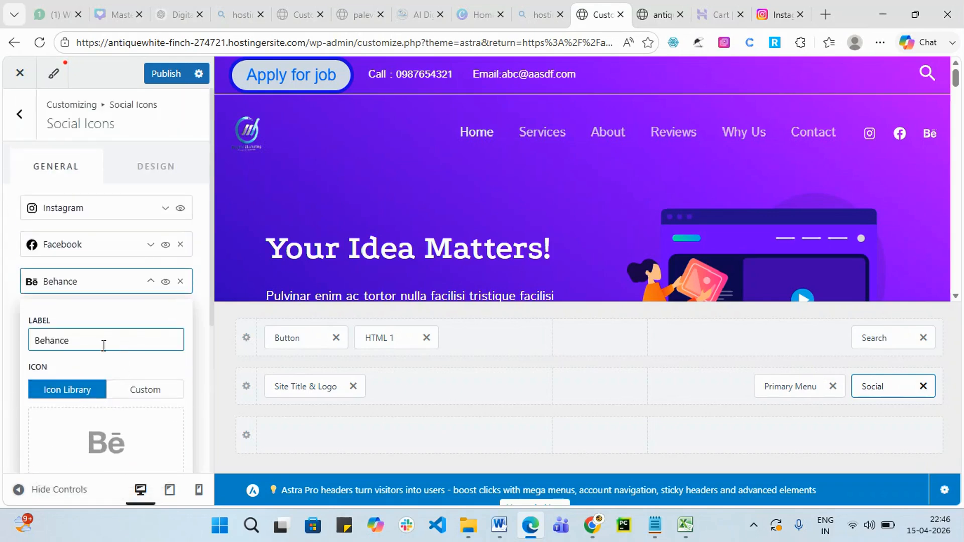
double_click(99, 344)
text(l)
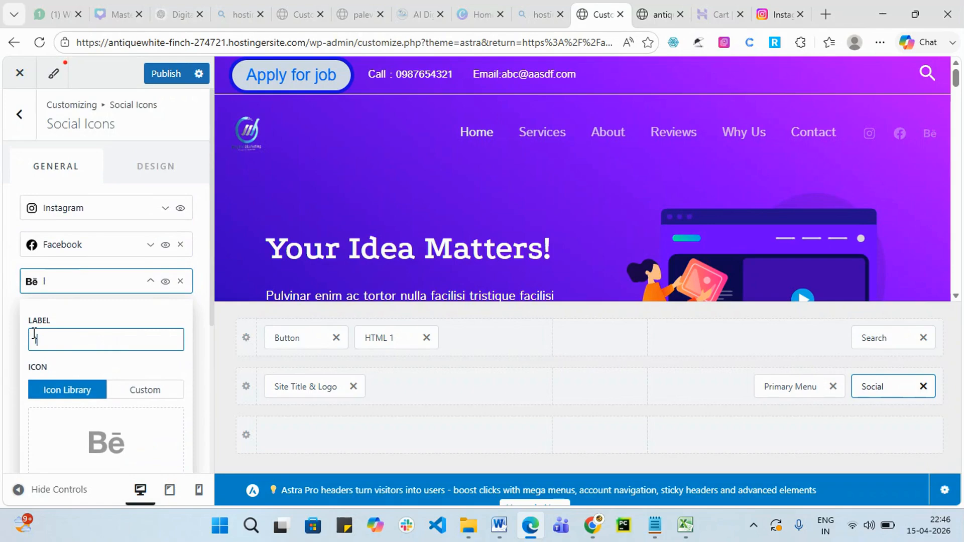
text(ik)
click(151, 282)
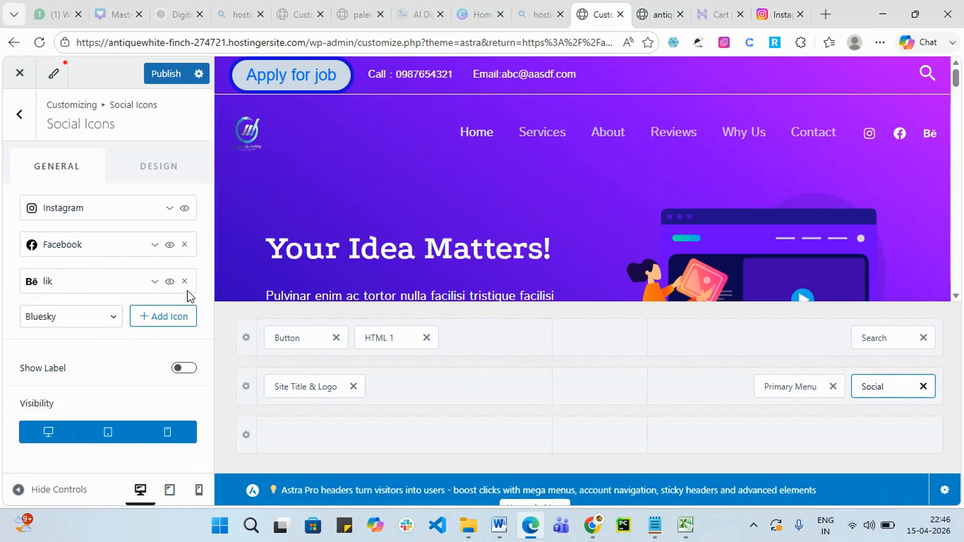
Replace the Behance icon with a LinkedIn social icon.
click(185, 281)
click(99, 281)
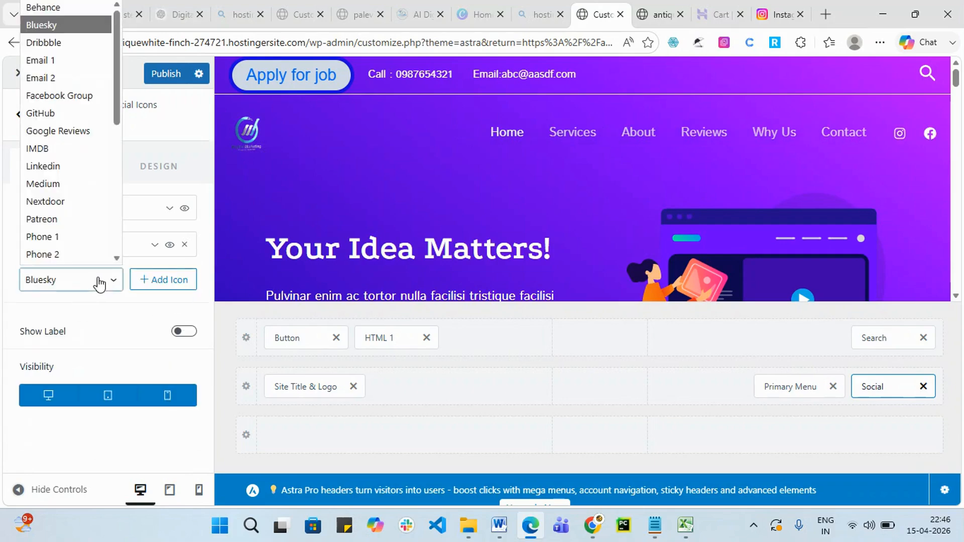
click(75, 166)
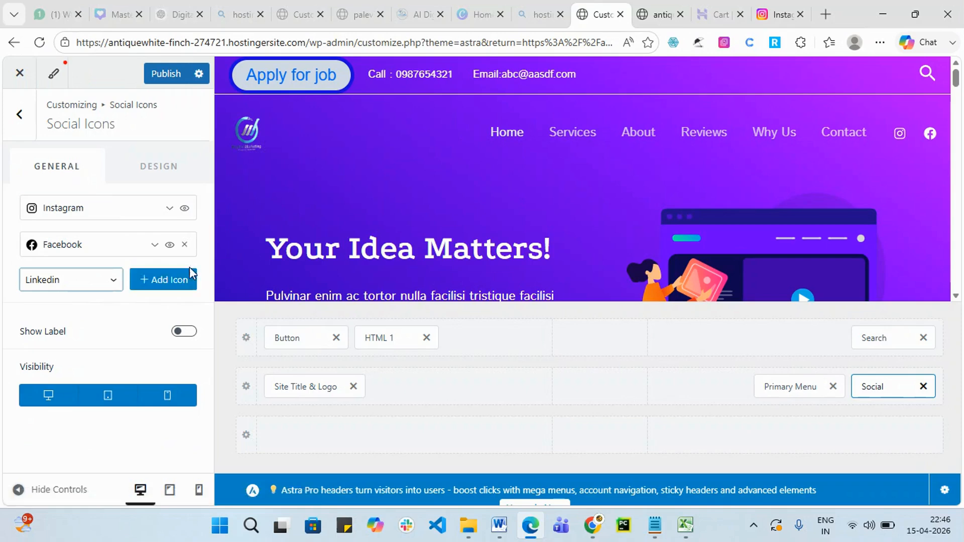
click(166, 279)
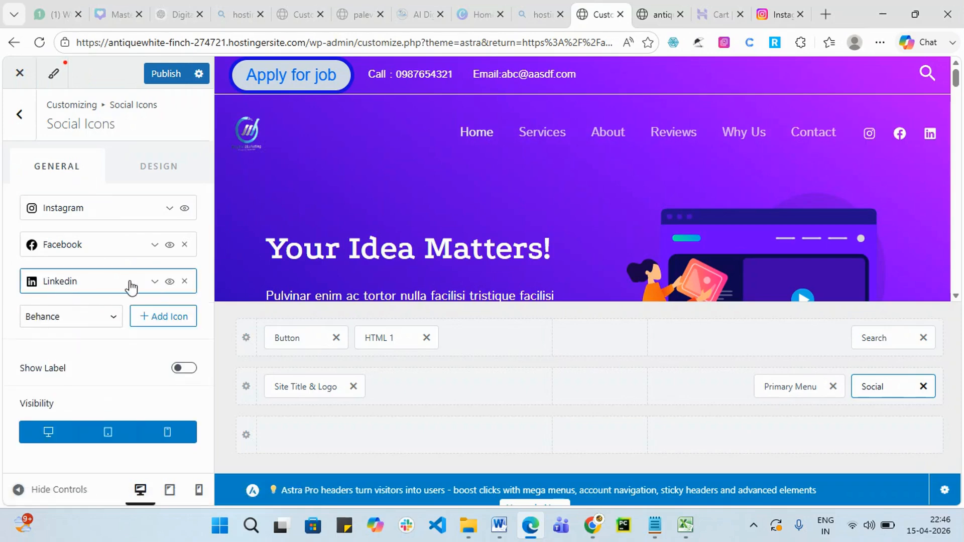
click(155, 282)
scroll(131, 381, down, 4)
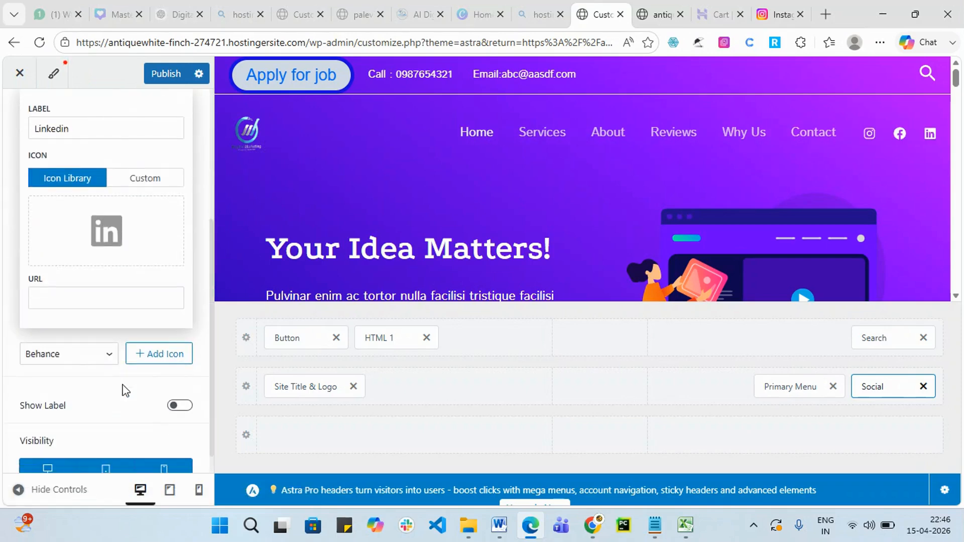
scroll(107, 314, up, 3)
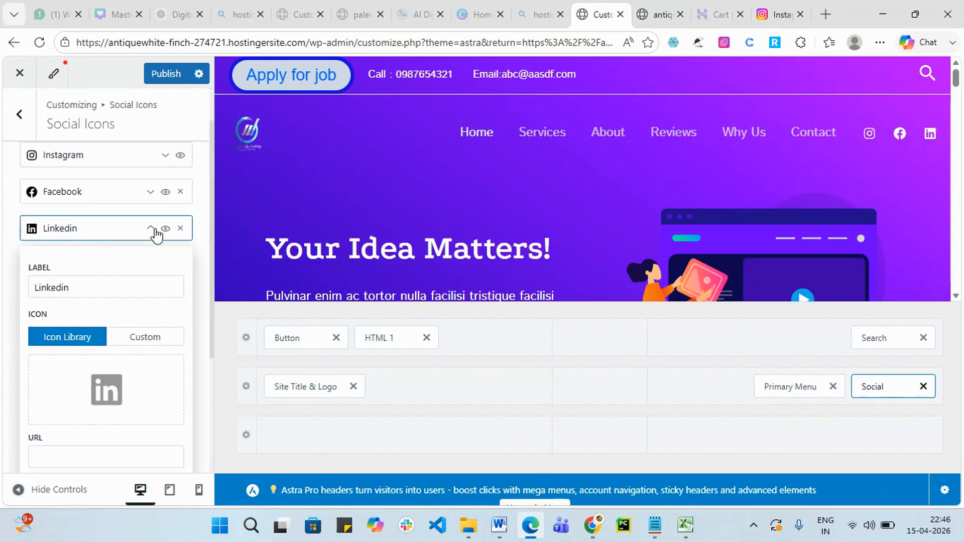
click(151, 229)
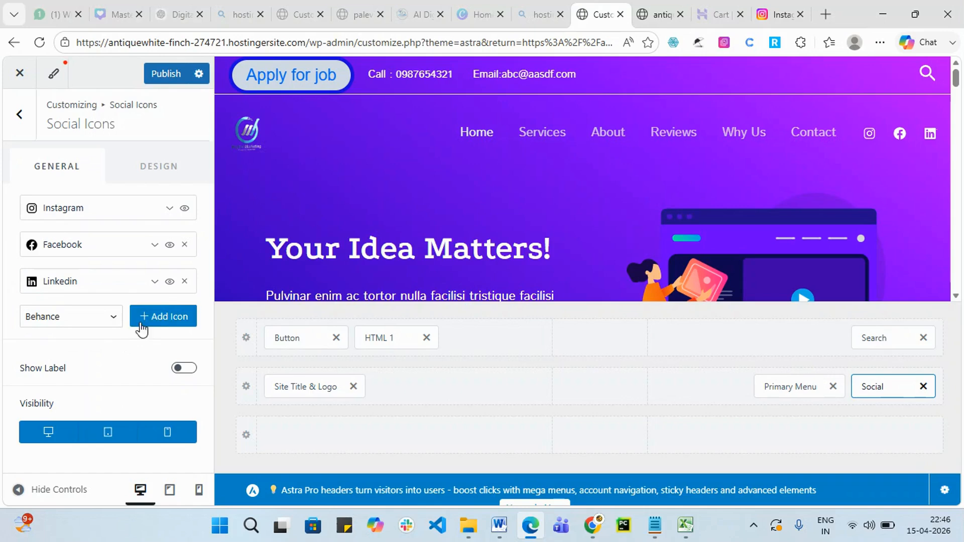
Add a YouTube icon to the header's social icons.
click(121, 318)
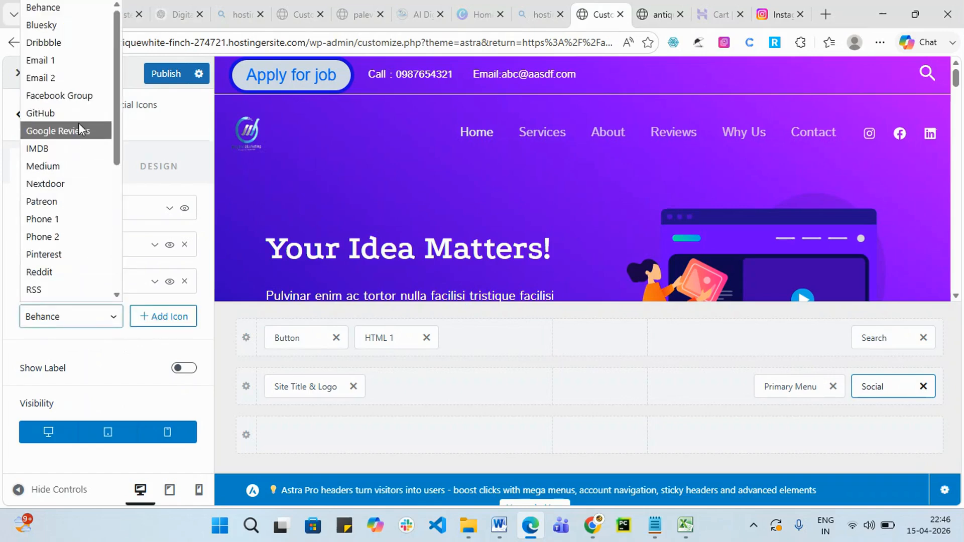
scroll(77, 107, down, 3)
scroll(92, 189, down, 3)
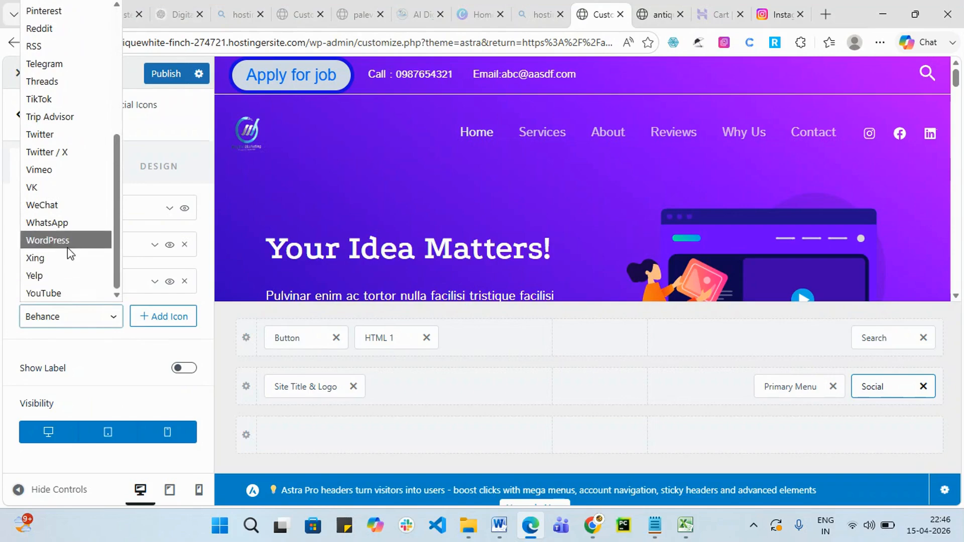
click(80, 293)
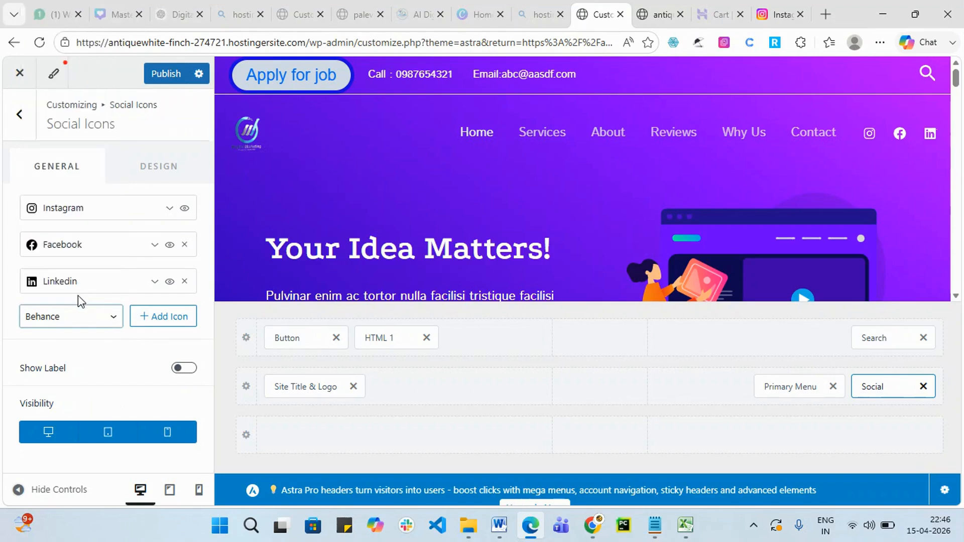
click(175, 322)
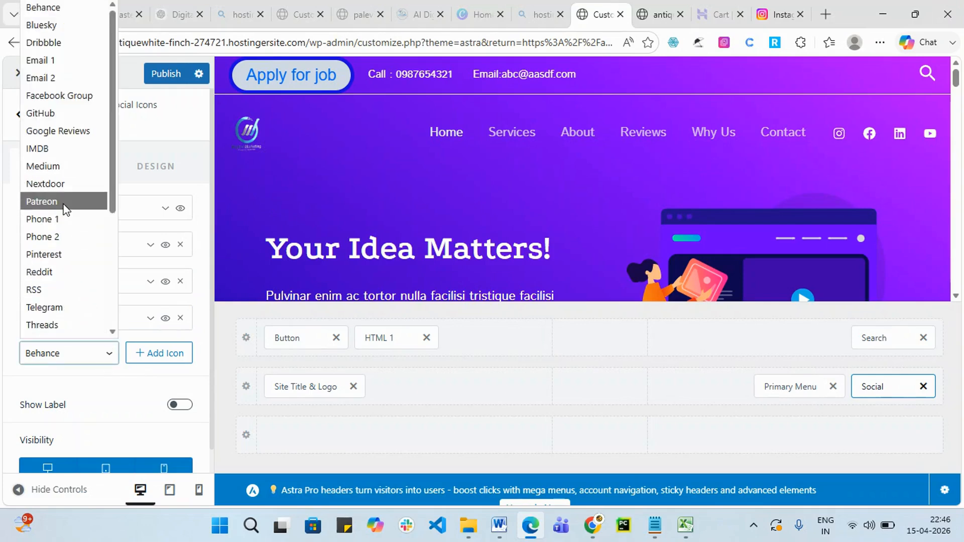
Add a Twitter / X icon and expand it to its empty URL field.
scroll(96, 106, down, 3)
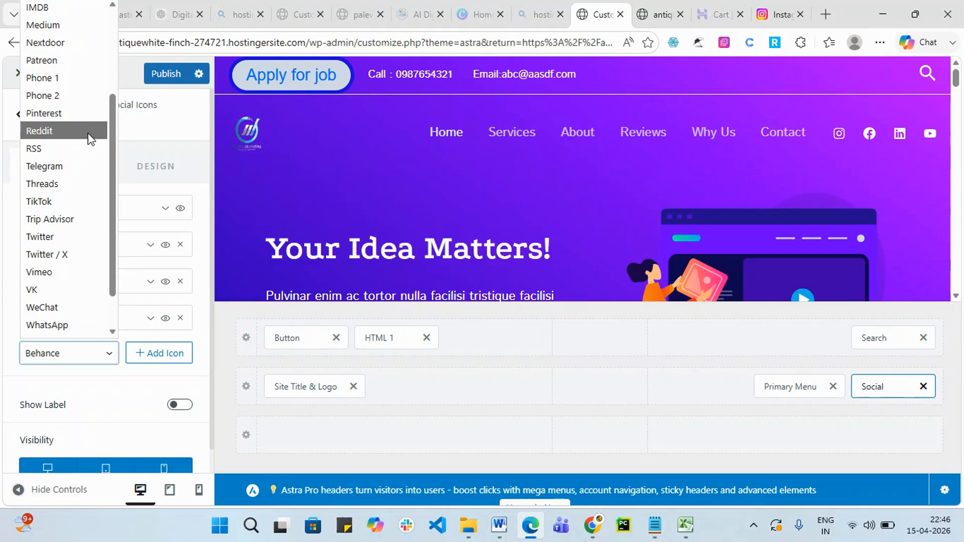
click(76, 255)
click(151, 358)
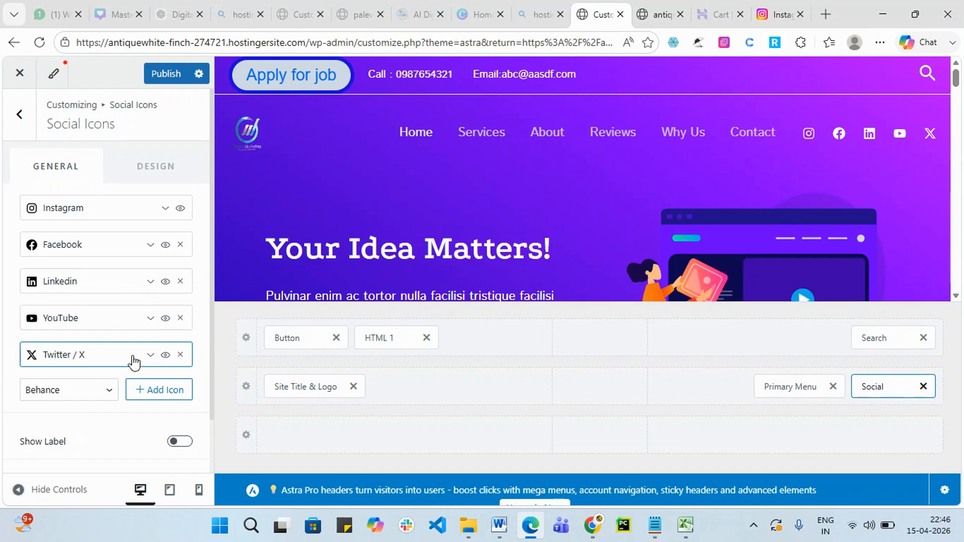
click(150, 355)
scroll(100, 397, down, 3)
click(65, 443)
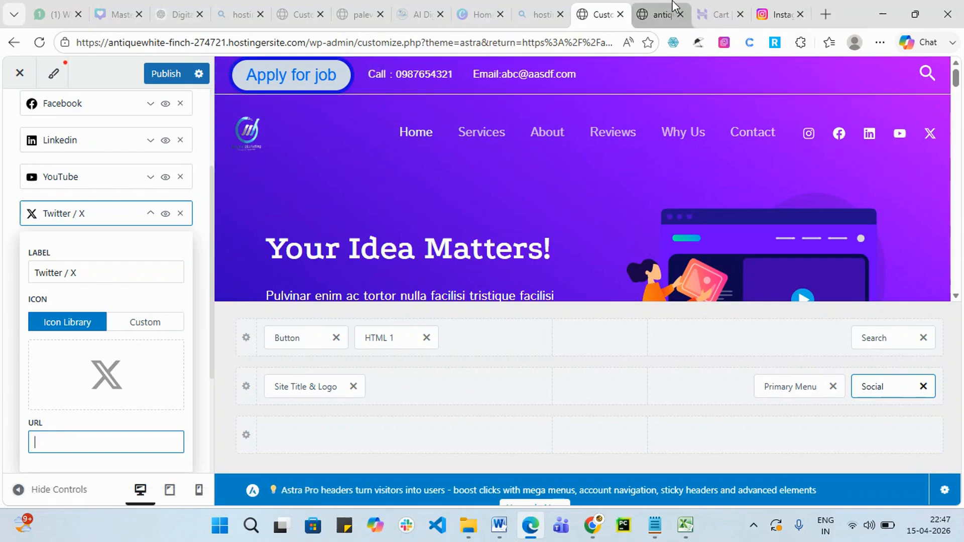
Check the live site and its linked Facebook page, then publish the header changes.
click(670, 10)
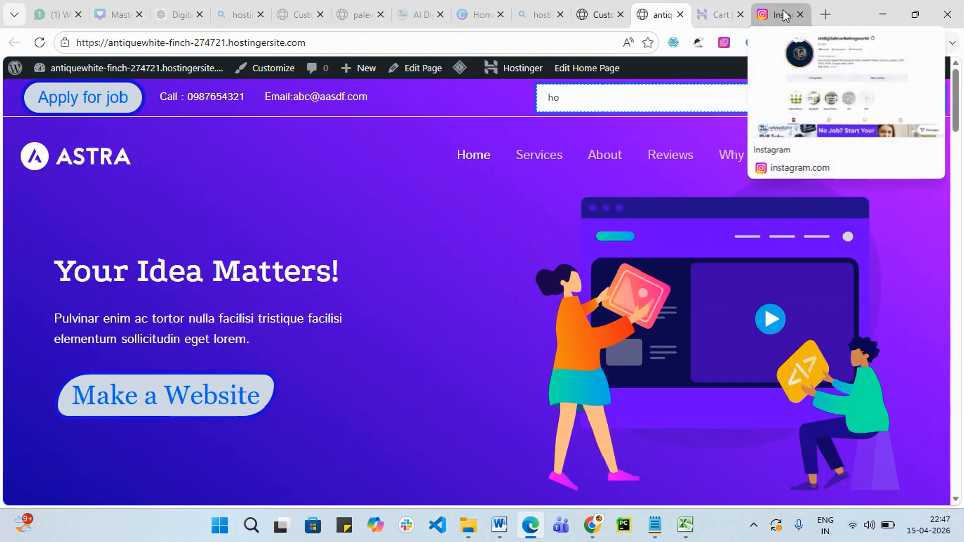
click(800, 14)
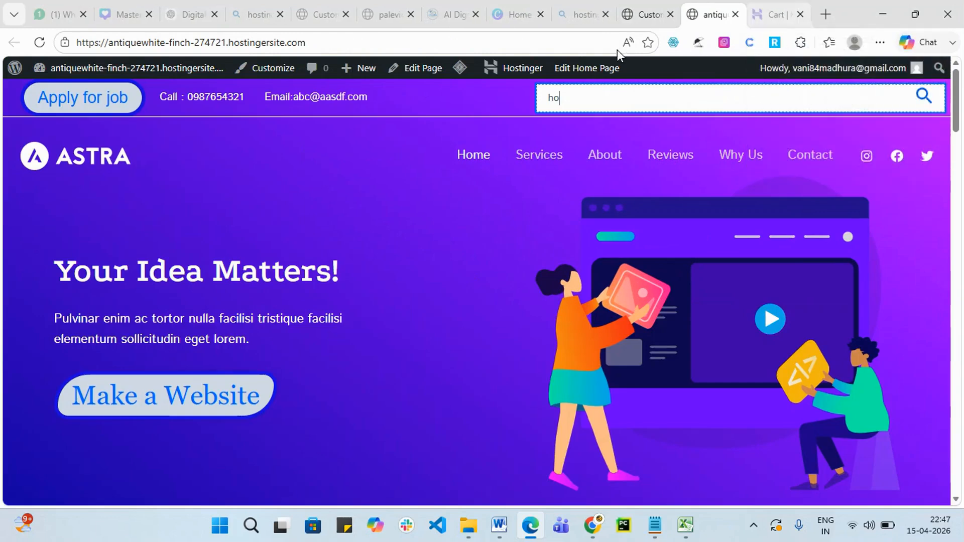
click(450, 7)
drag(963, 229, 961, 494)
click(705, 364)
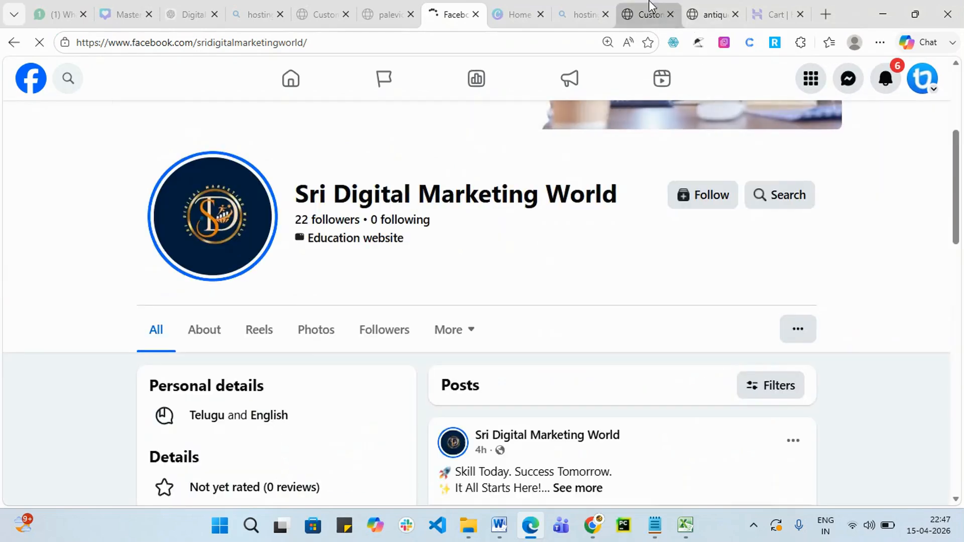
click(643, 17)
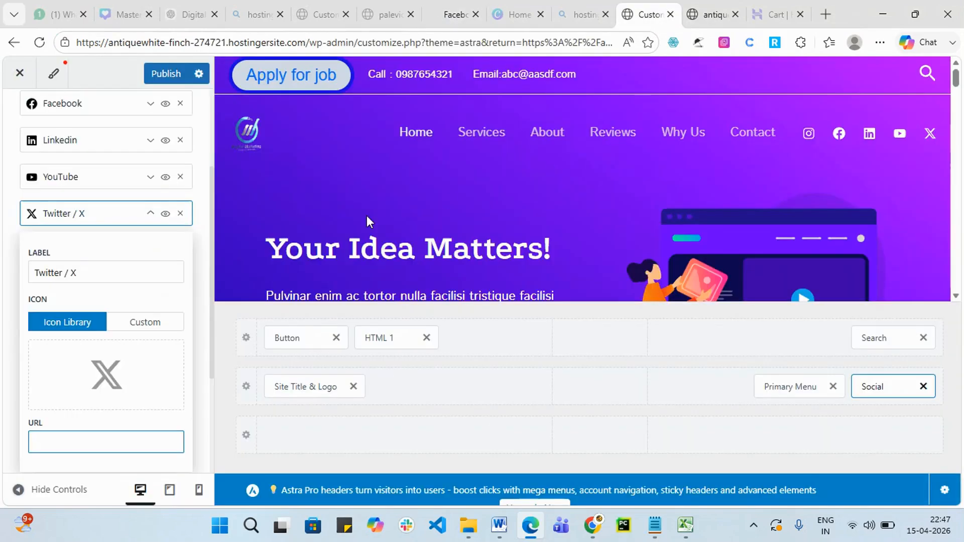
click(166, 78)
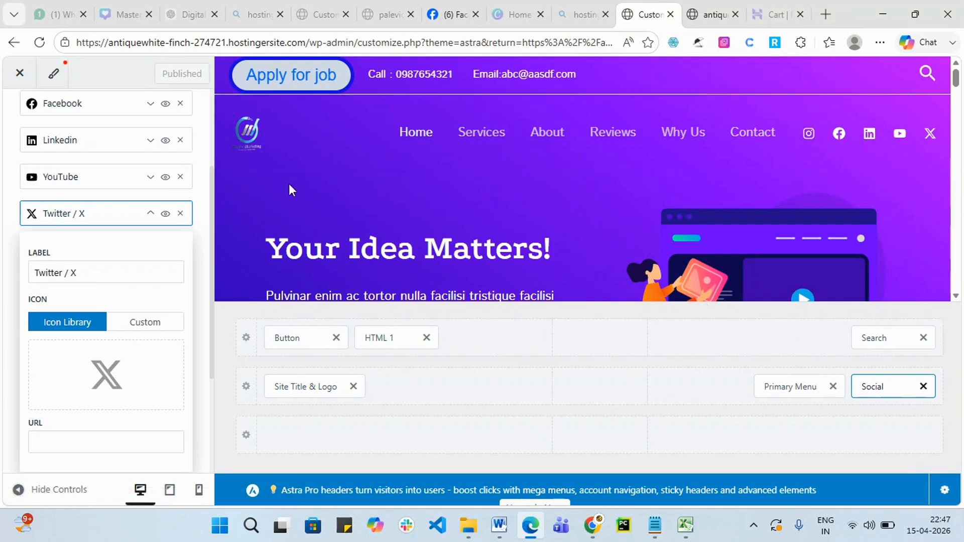
click(404, 435)
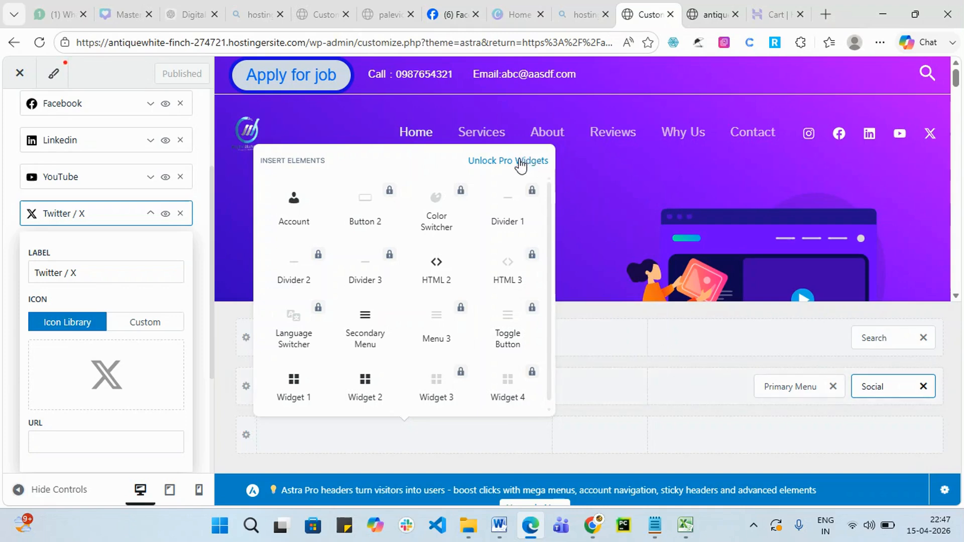
Insert Widget 1 into the empty bottom header row.
scroll(389, 251, down, 1)
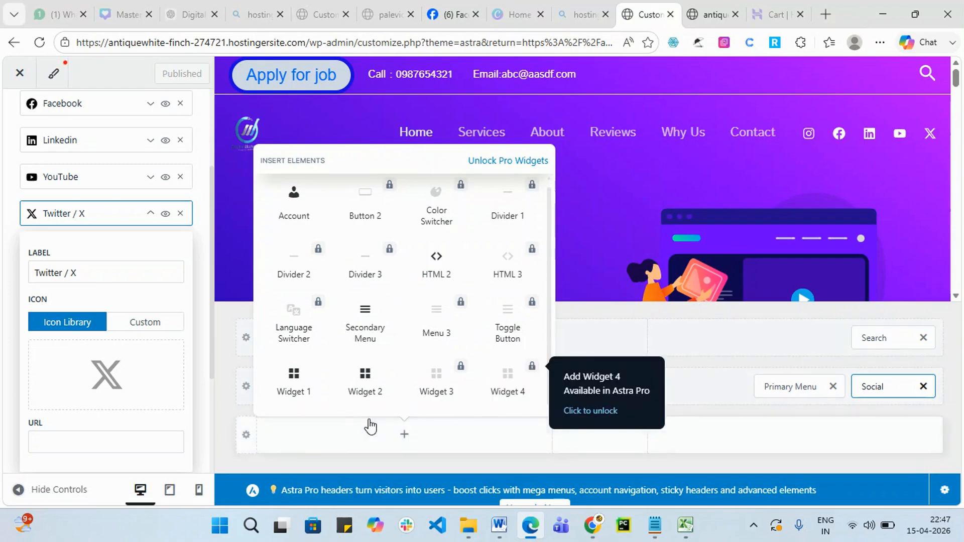
click(293, 388)
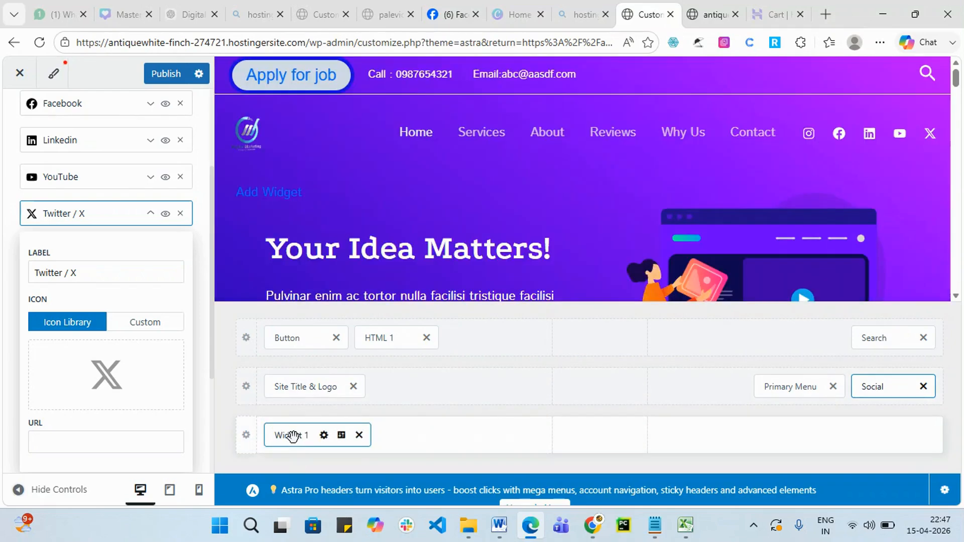
Open the Widget 1 editor, dismiss the welcome guide, and insert a Quote block.
click(293, 435)
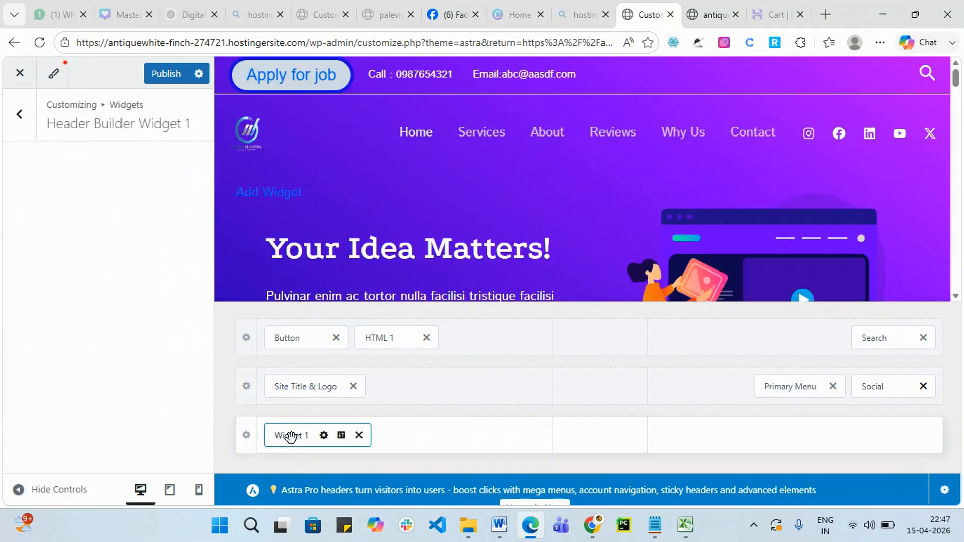
scroll(98, 294, down, 1)
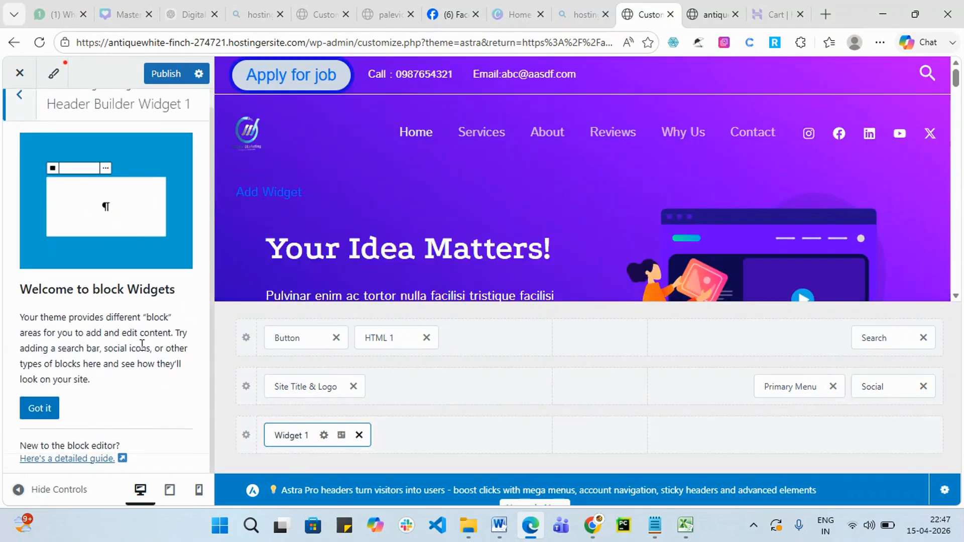
click(43, 410)
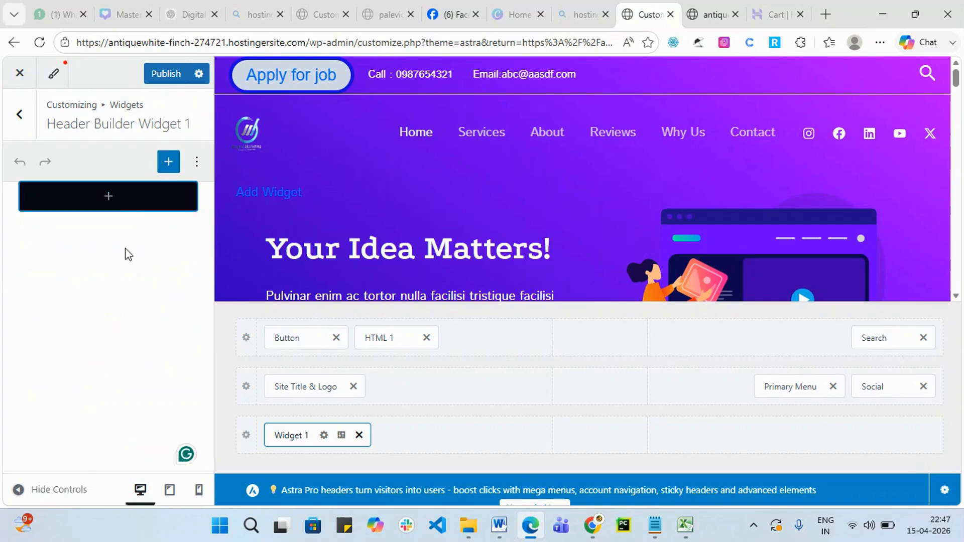
click(109, 198)
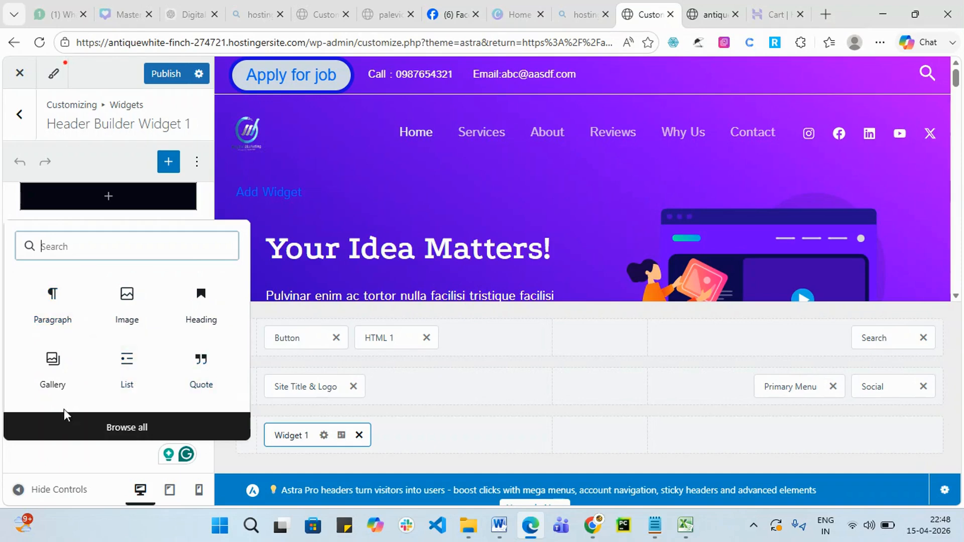
click(212, 386)
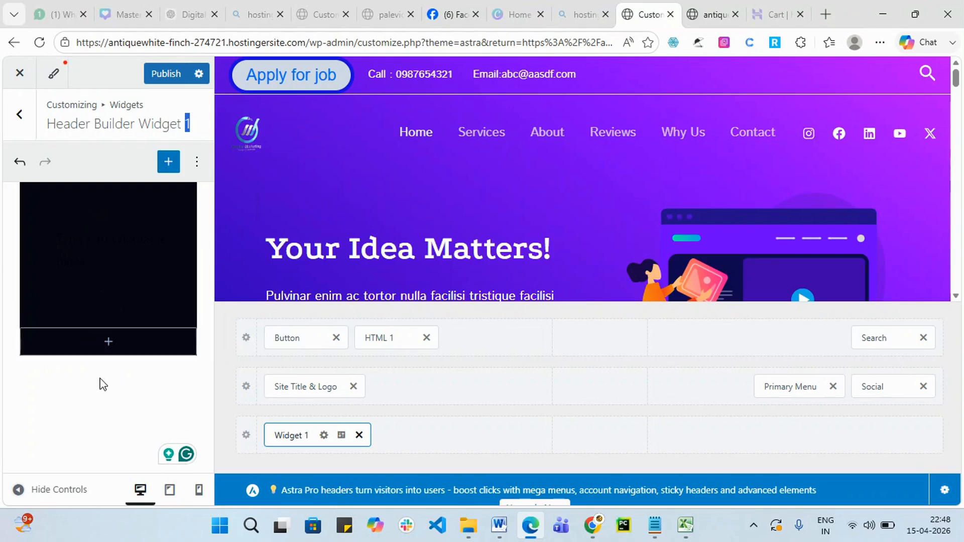
Add a second Quote block, then undo both to empty the widget.
click(107, 342)
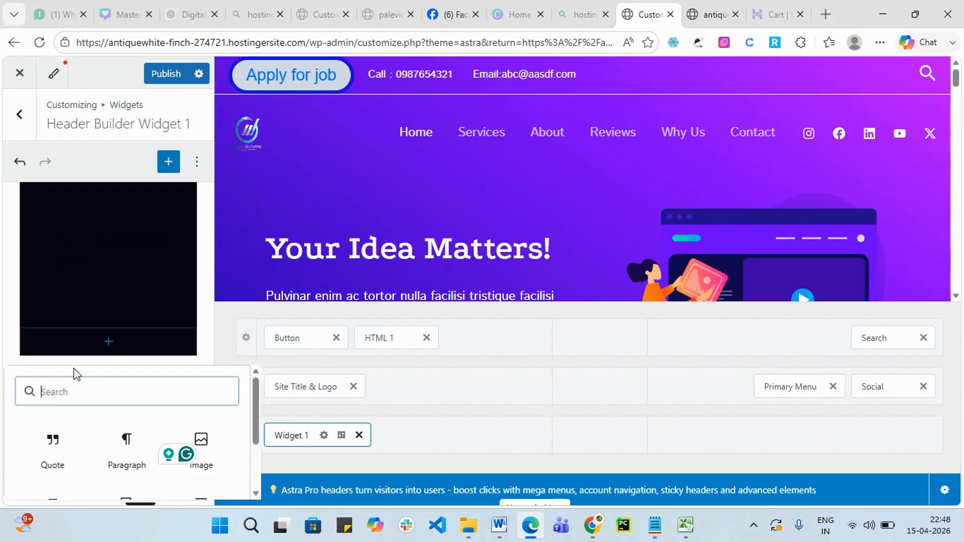
click(54, 445)
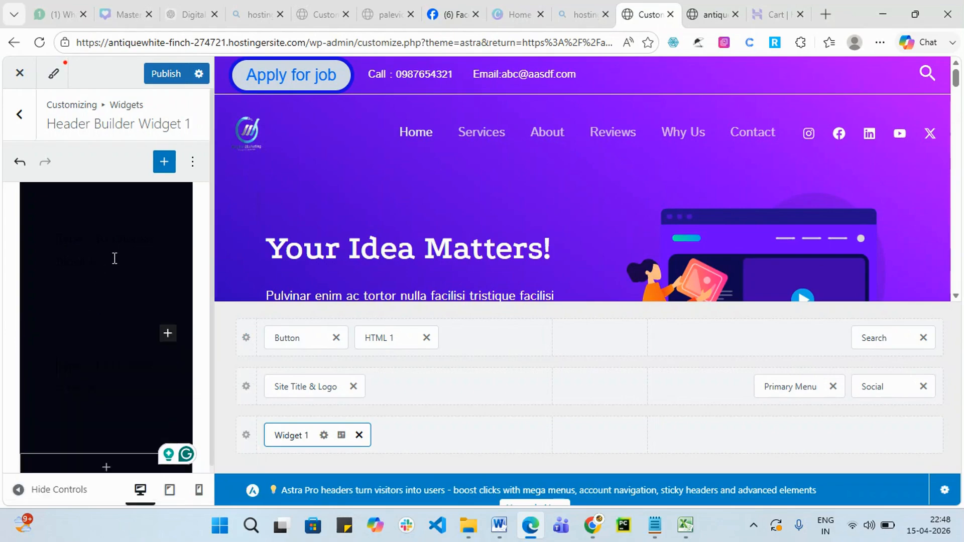
click(168, 333)
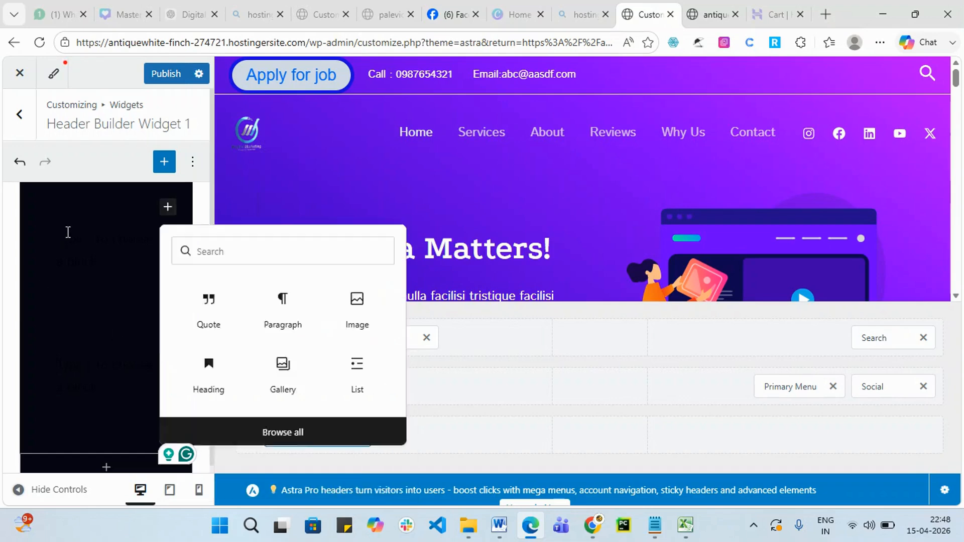
click(69, 233)
scroll(105, 347, down, 1)
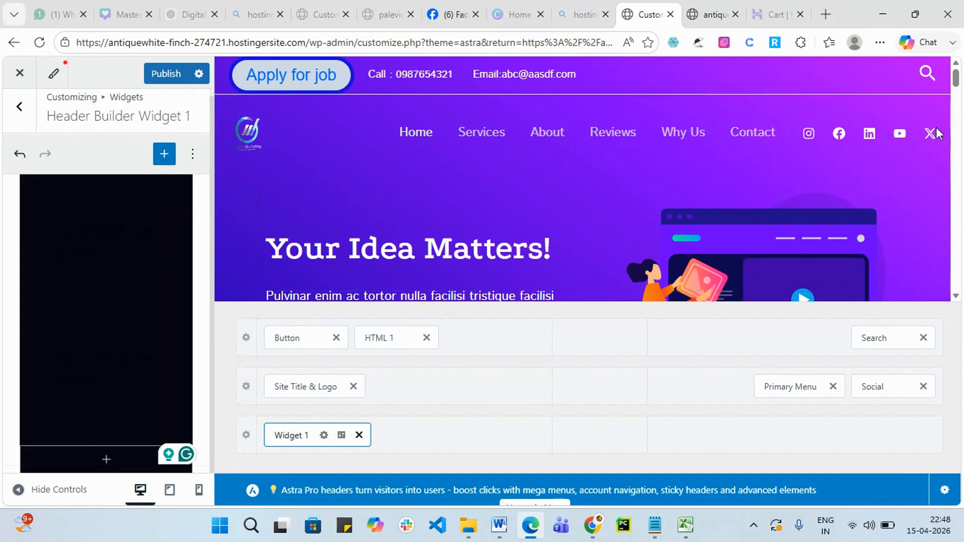
drag(957, 78, 963, 56)
click(20, 154)
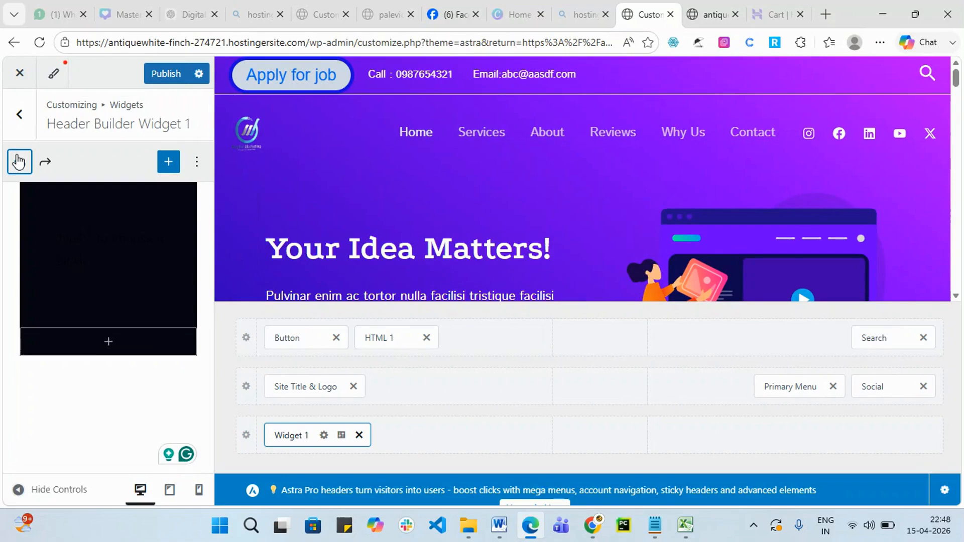
click(19, 162)
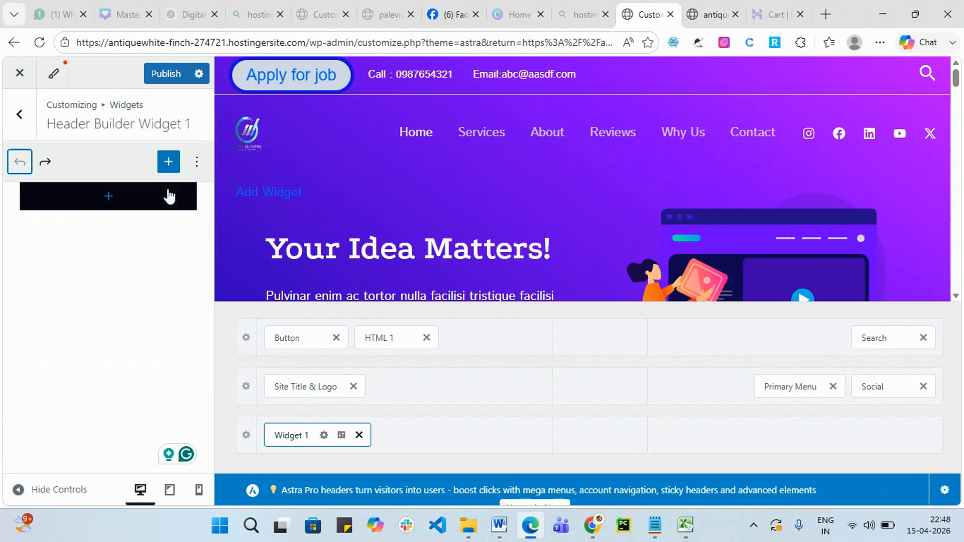
Insert a Quote block from the full block library.
click(168, 161)
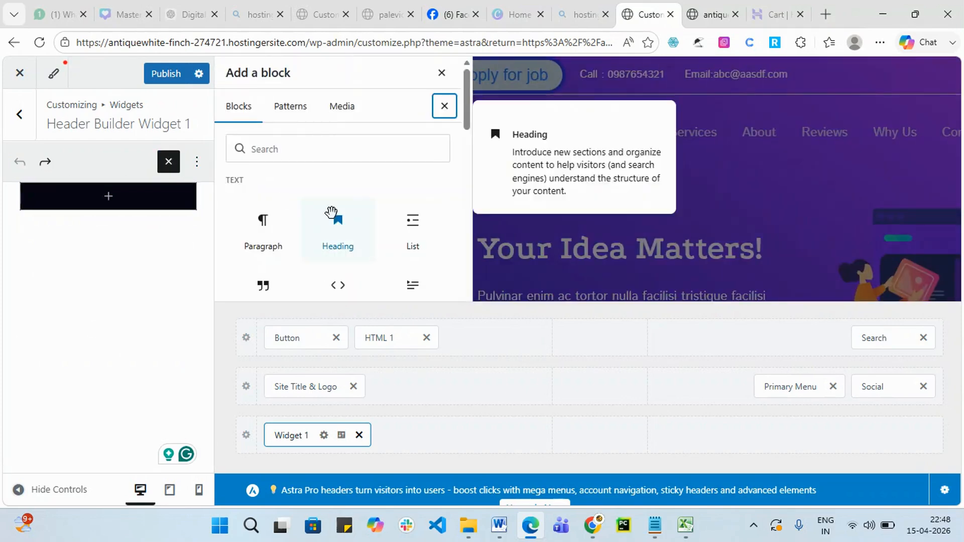
scroll(334, 217, down, 1)
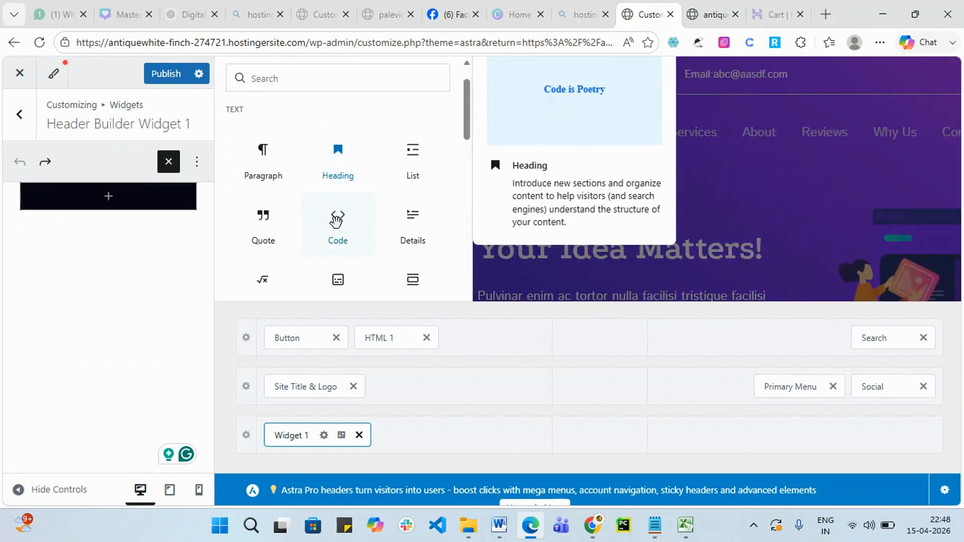
click(271, 235)
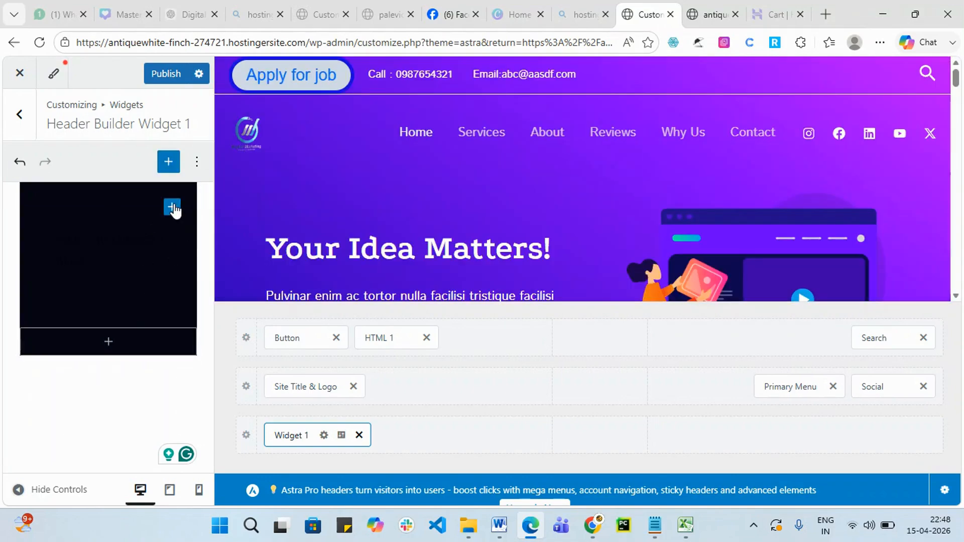
click(171, 207)
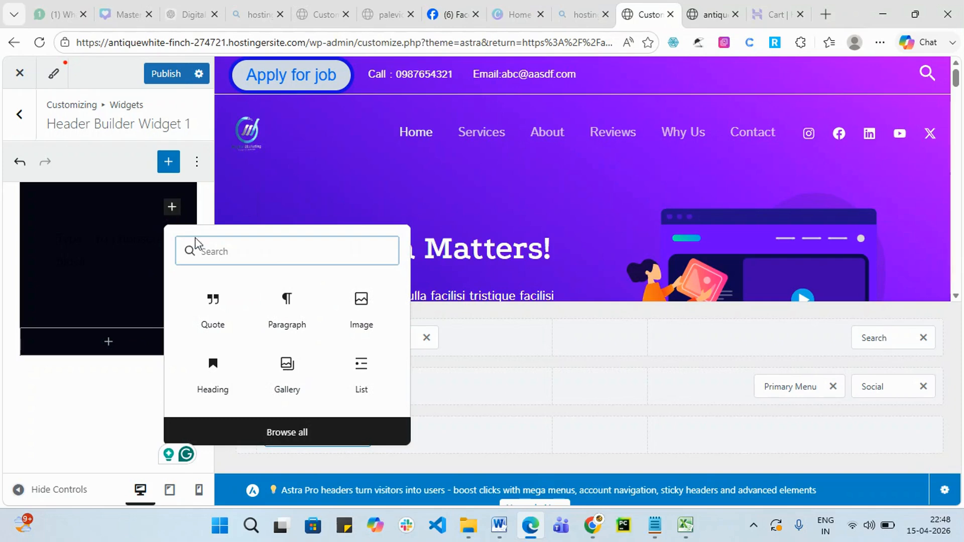
text(a)
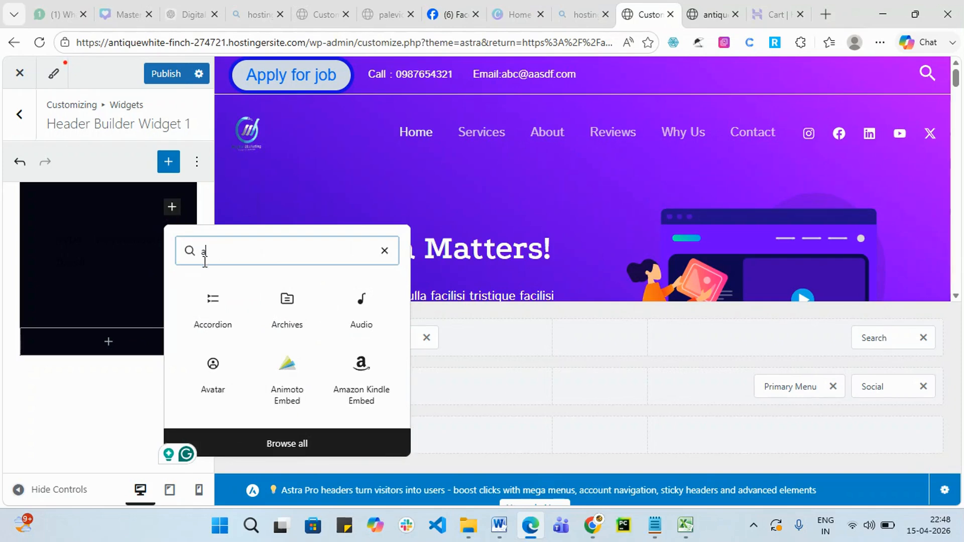
key(BackSpace)
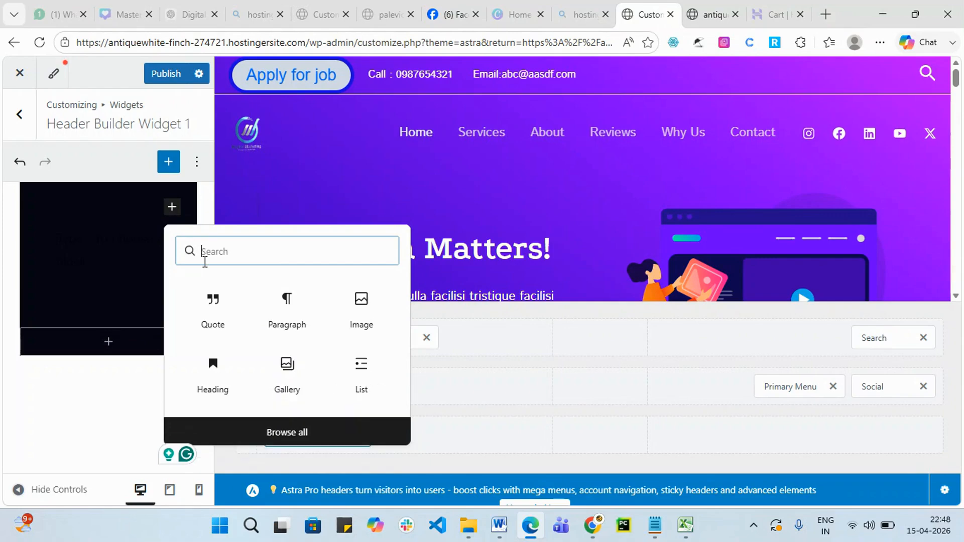
click(83, 213)
Undo the quote so the widget is empty, and show the block choices.
click(76, 250)
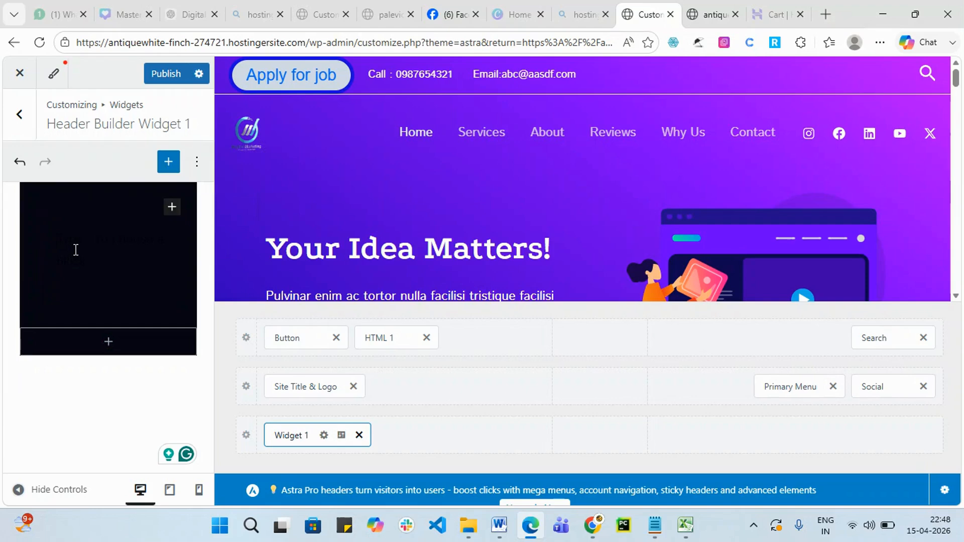
click(89, 224)
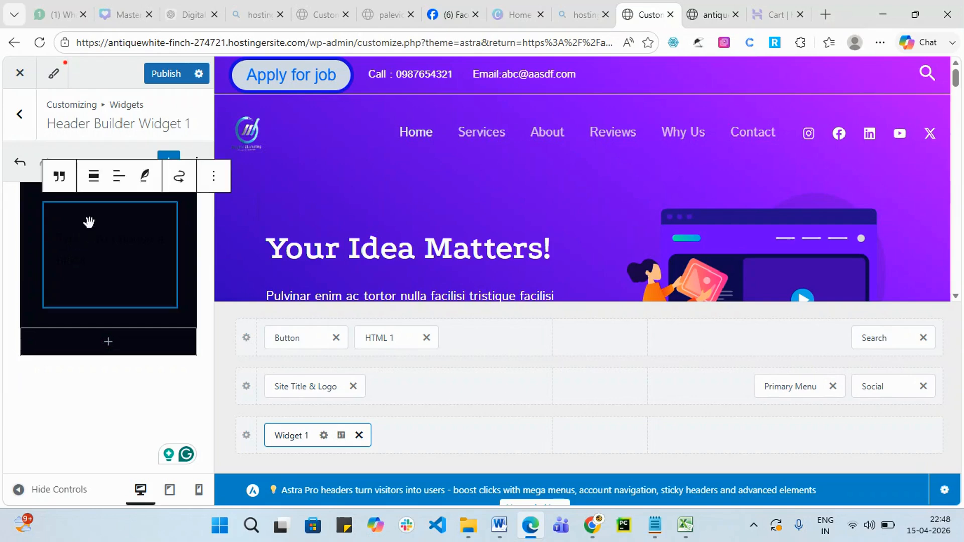
click(213, 176)
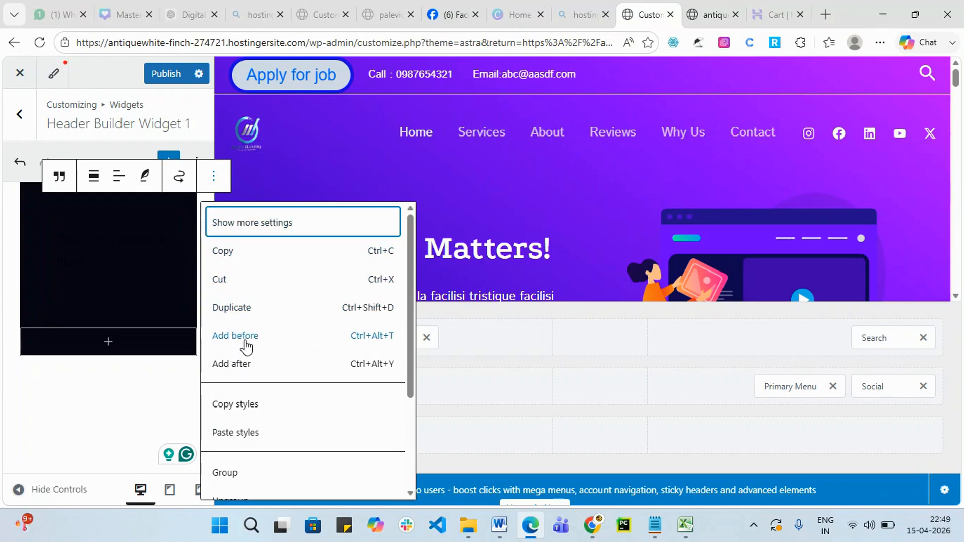
click(84, 245)
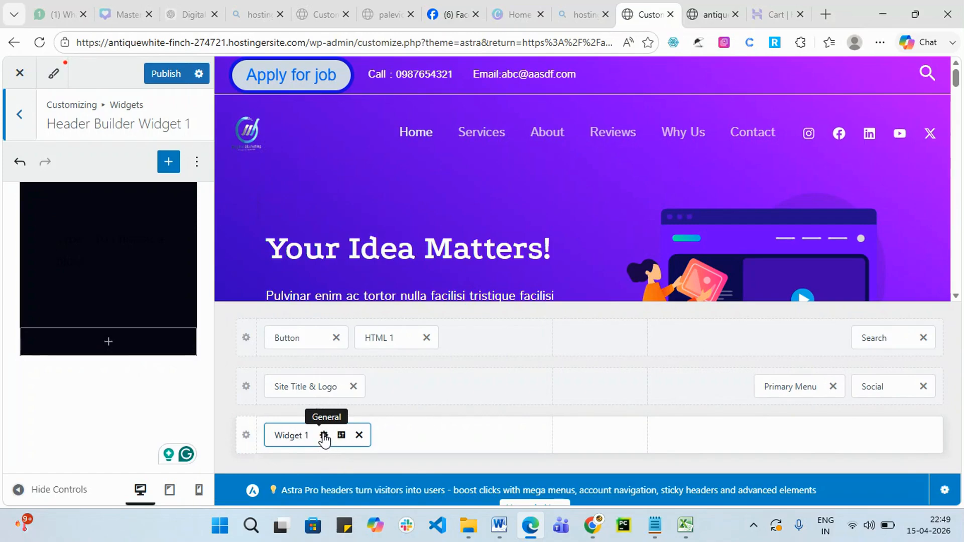
click(19, 161)
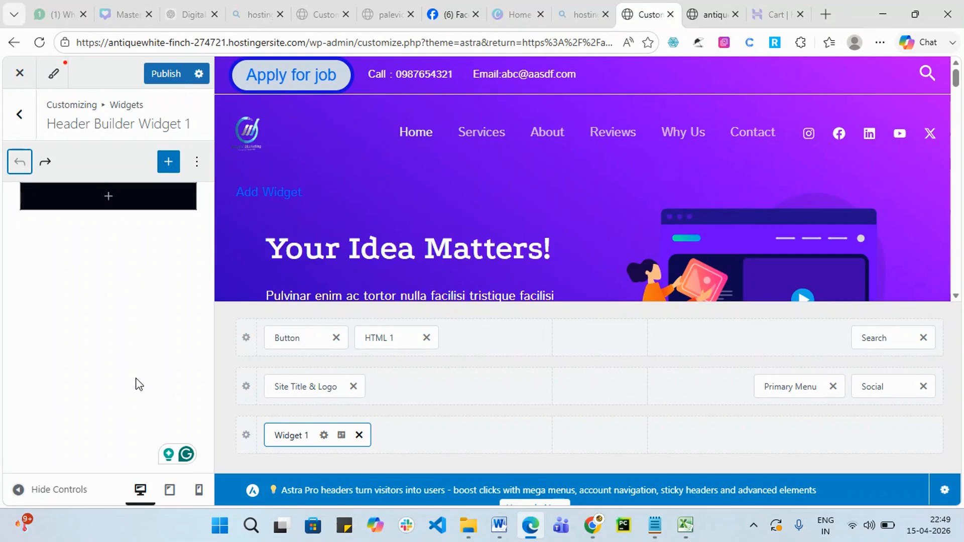
click(112, 200)
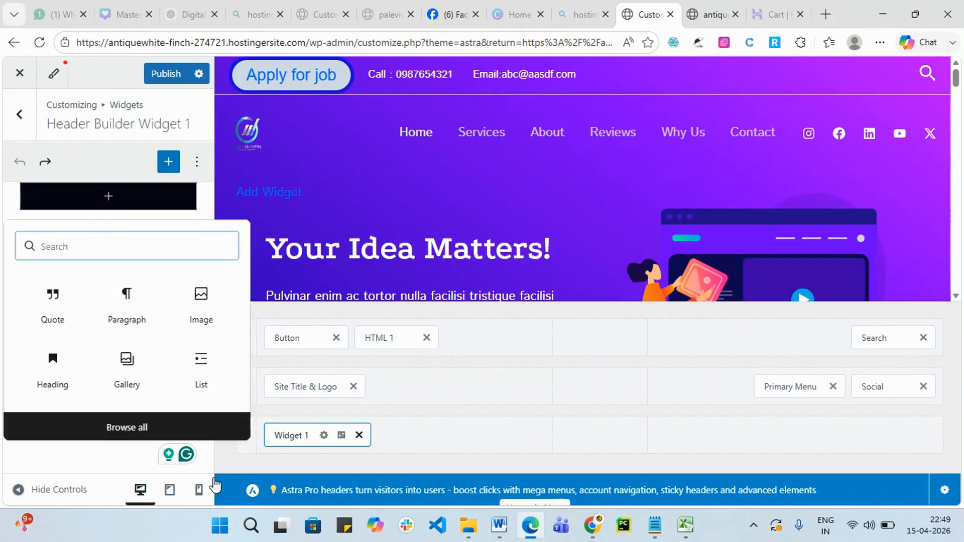
Insert a Heading block set to H1 with placeholder text 'jjj'.
click(52, 370)
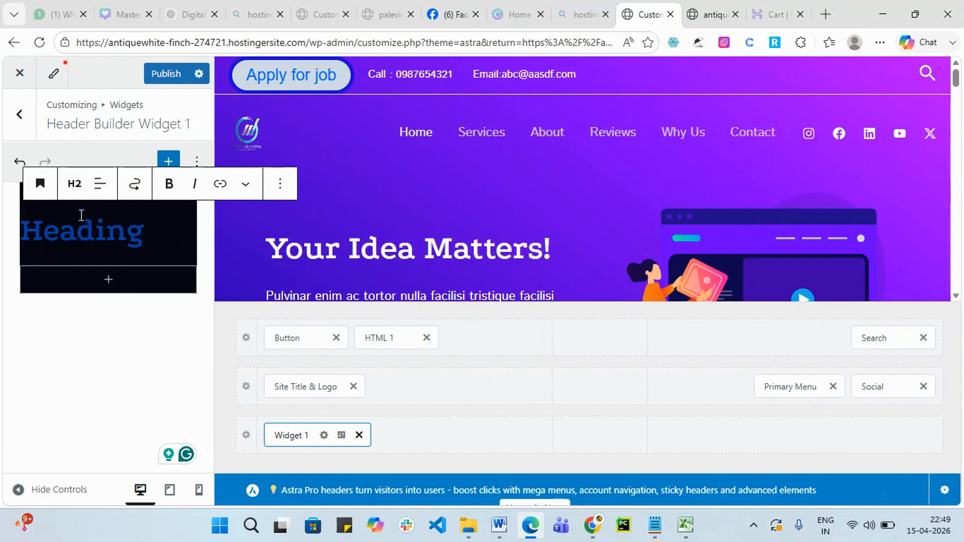
click(74, 183)
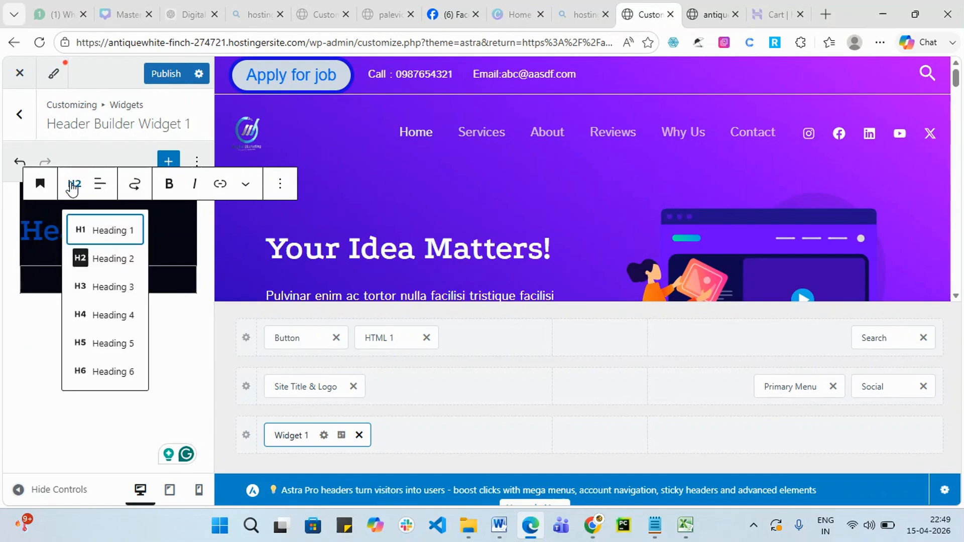
click(97, 236)
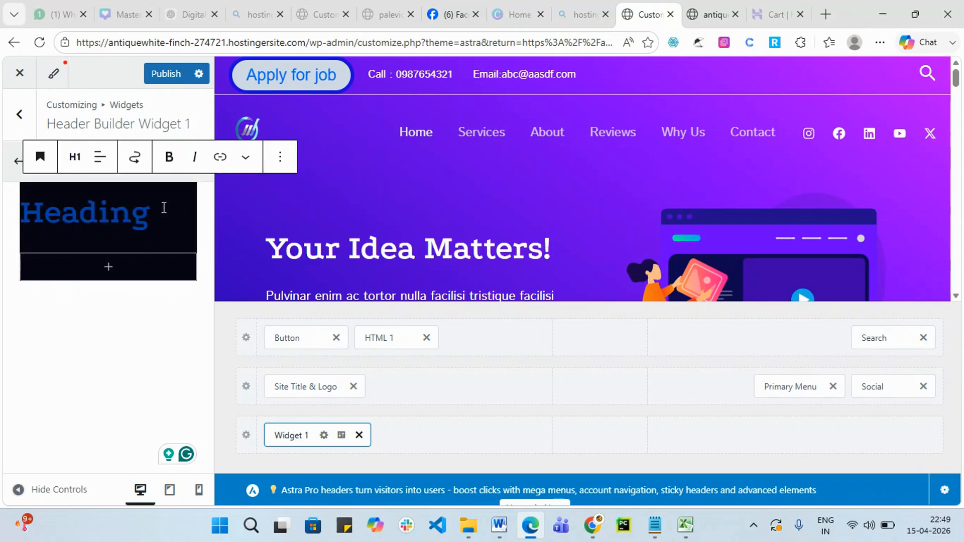
text(jjj)
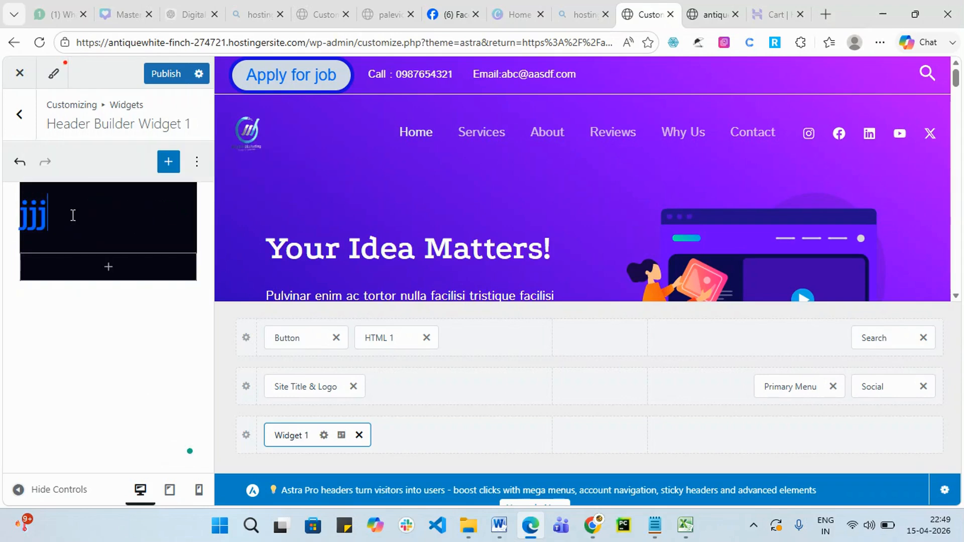
key(BackSpace)
key(BackSpace)
key(BackSpace)
key(BackSpace)
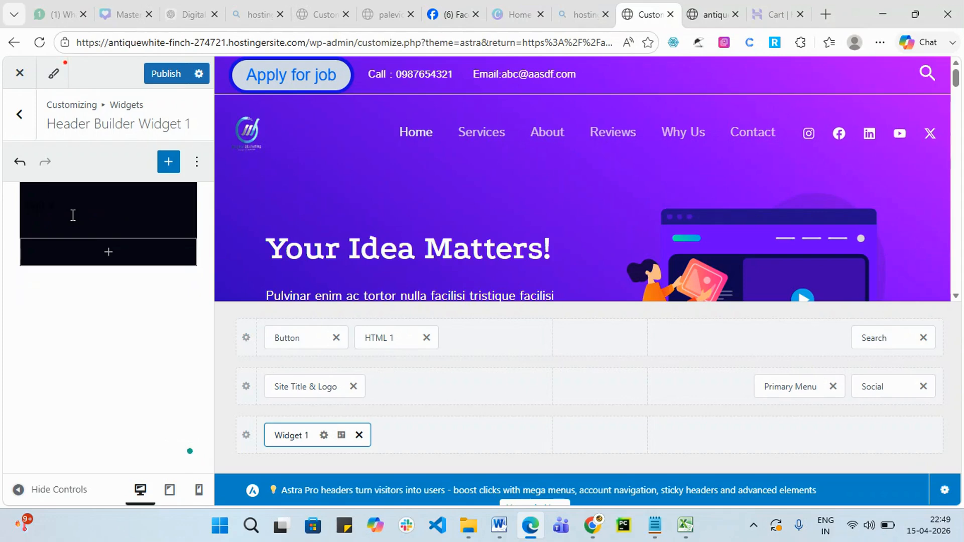
Inspect the paragraph's alignment and options, then undo back to the 'jjj' heading.
click(78, 209)
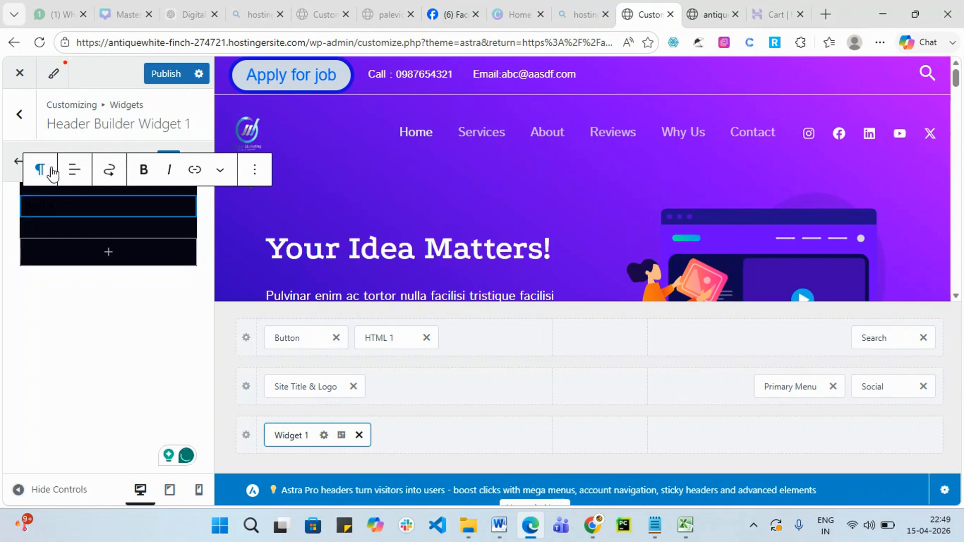
click(75, 173)
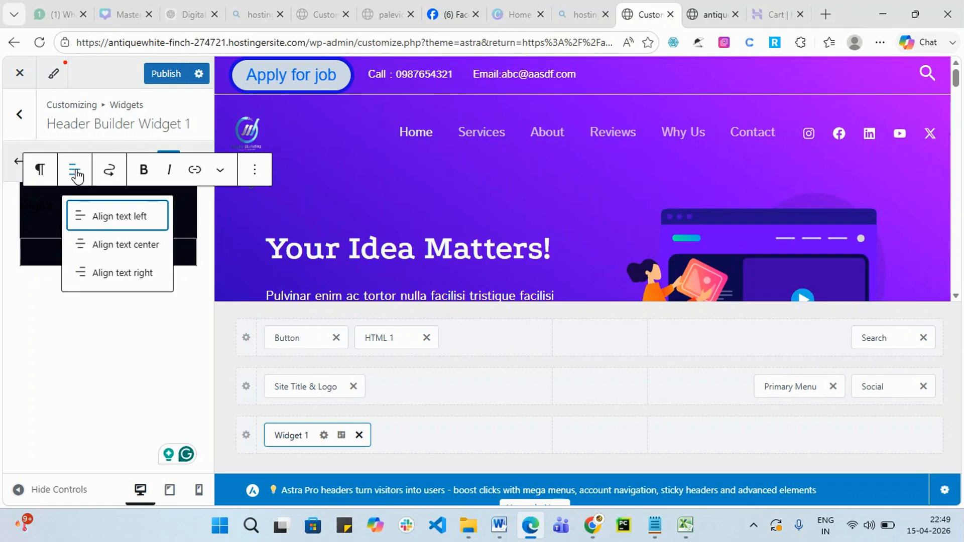
click(261, 172)
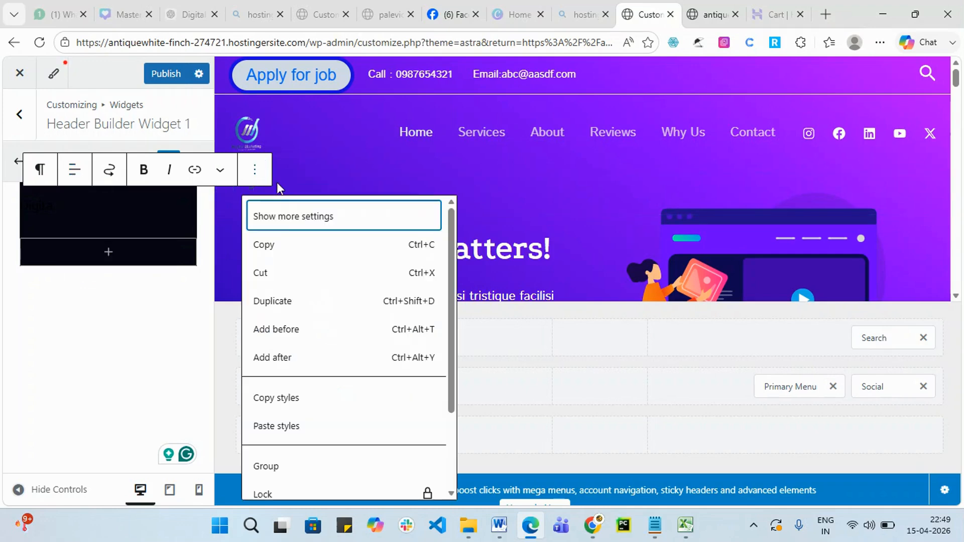
scroll(321, 371, down, 3)
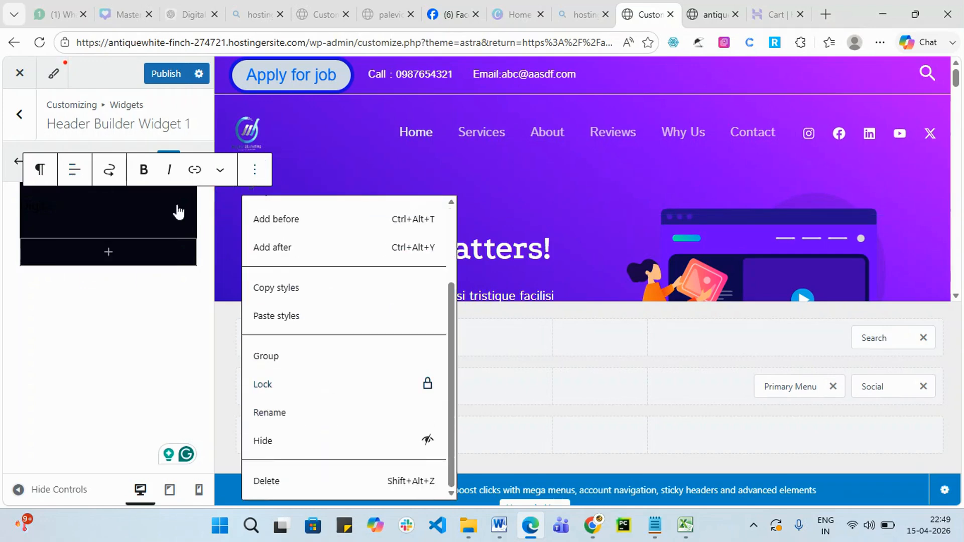
click(158, 318)
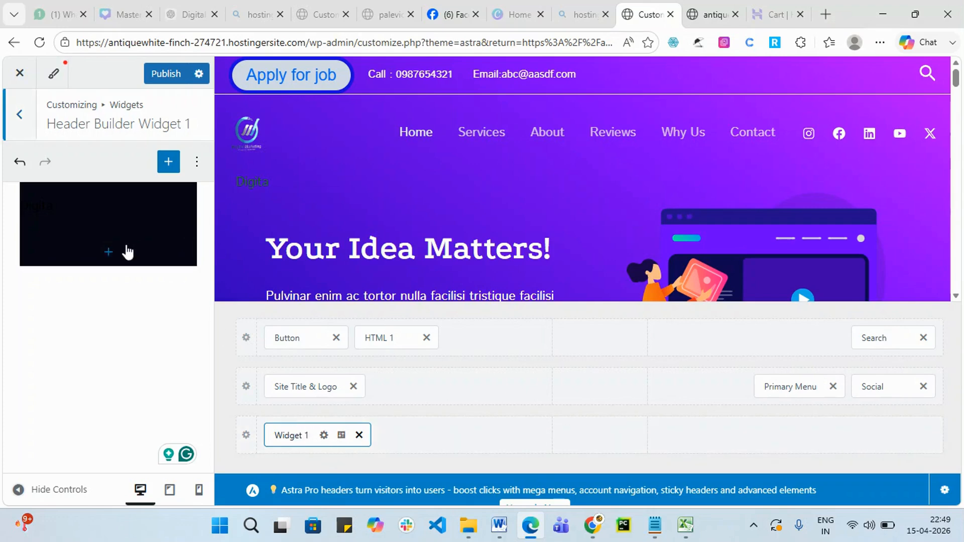
click(19, 161)
click(18, 162)
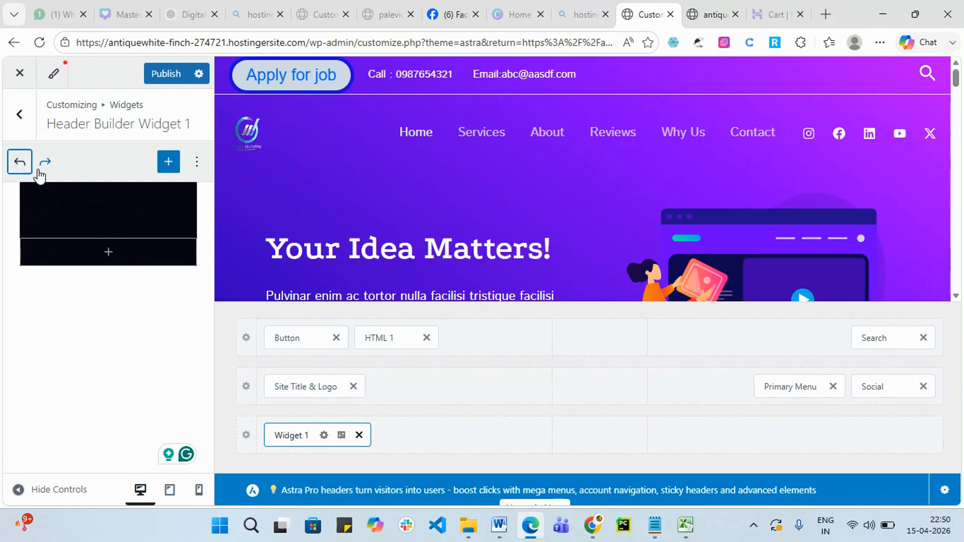
click(19, 162)
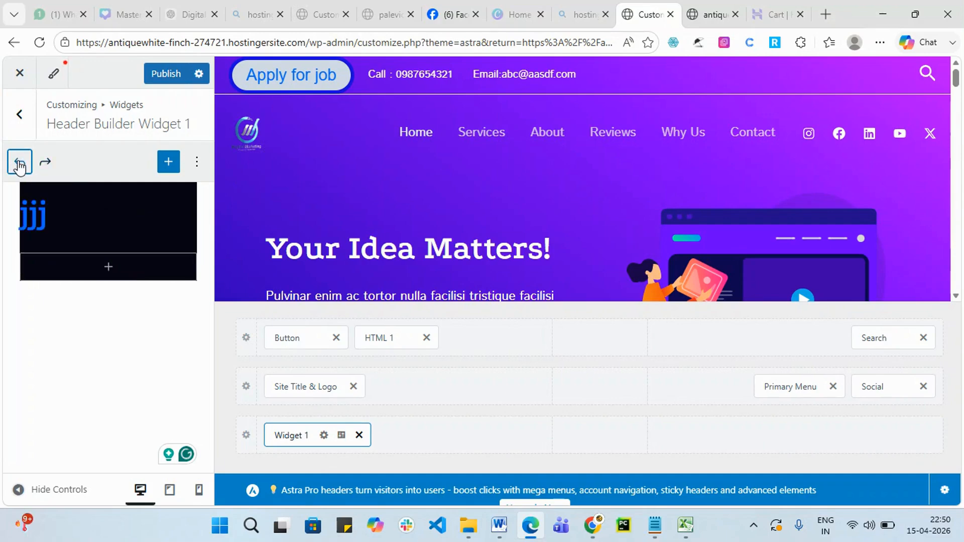
Change the heading text to "Digital Marketing" with quotation marks.
drag(56, 214, 25, 217)
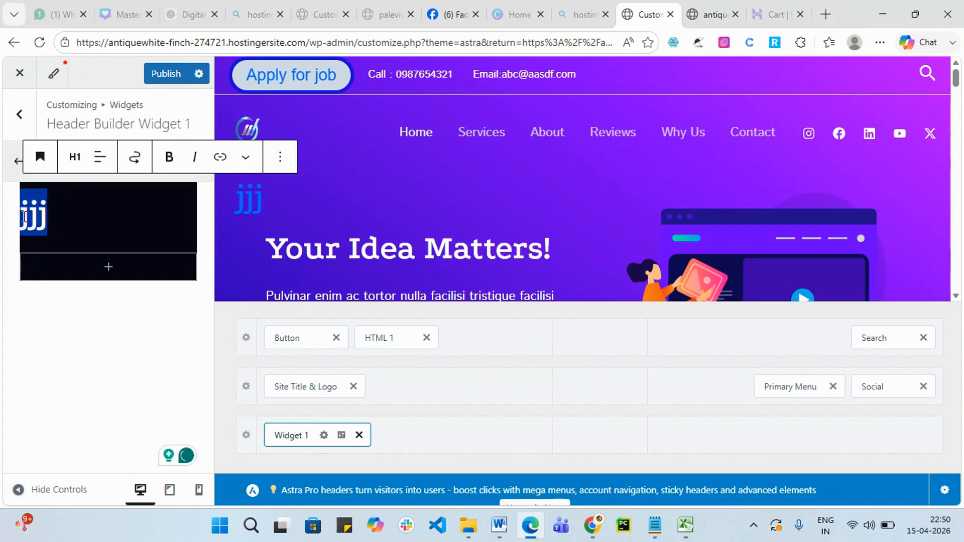
text(gital)
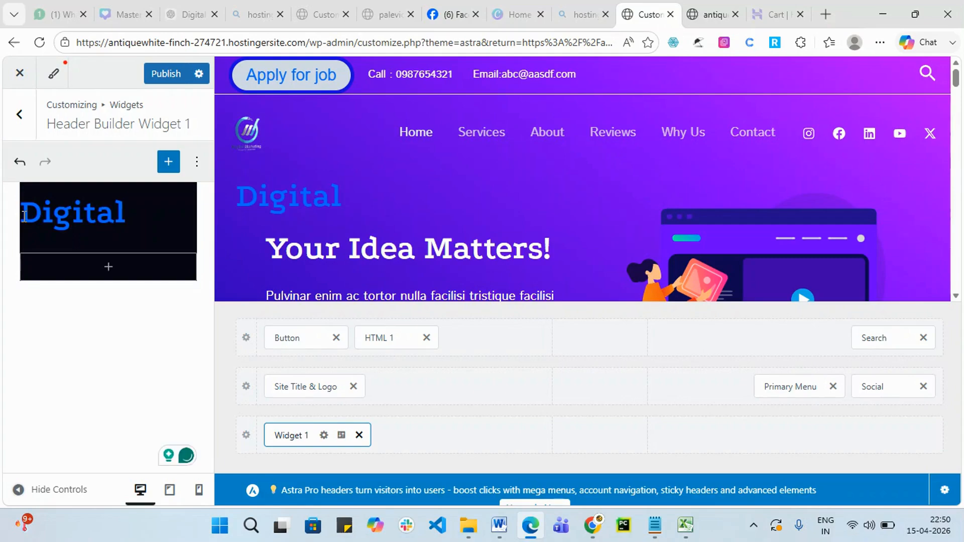
text( Ma)
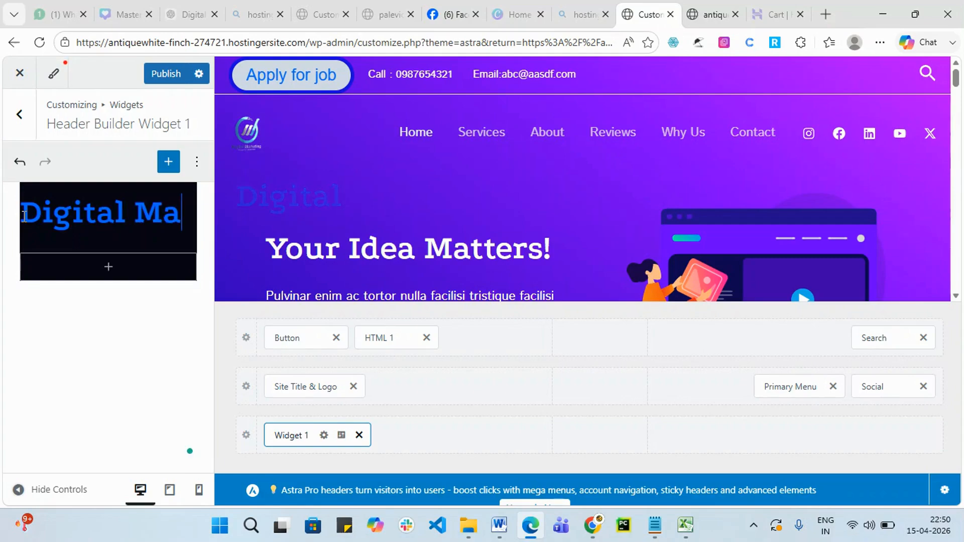
text(rketing)
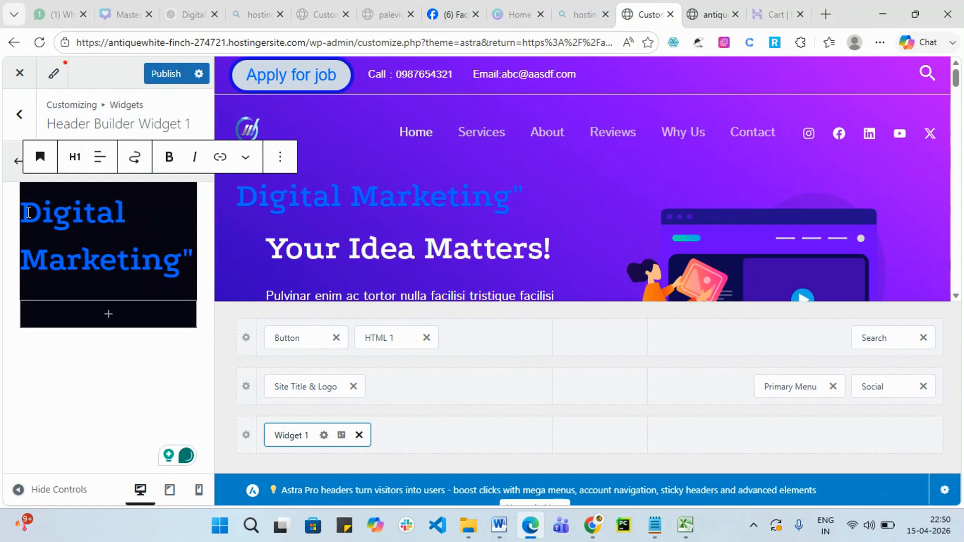
click(29, 212)
text(")
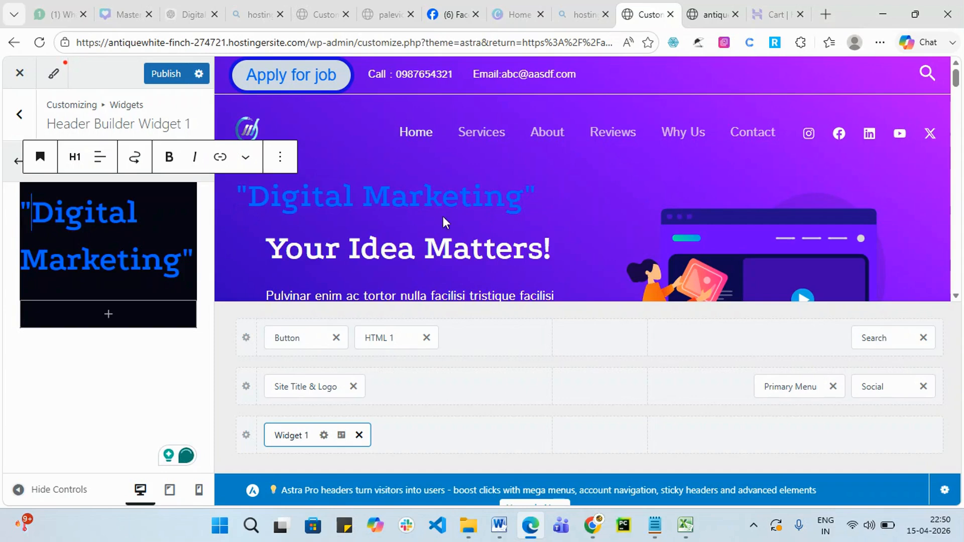
scroll(452, 214, down, 3)
Make the "Digital Marketing" heading italic and bold, keeping it in Widget 1.
click(84, 384)
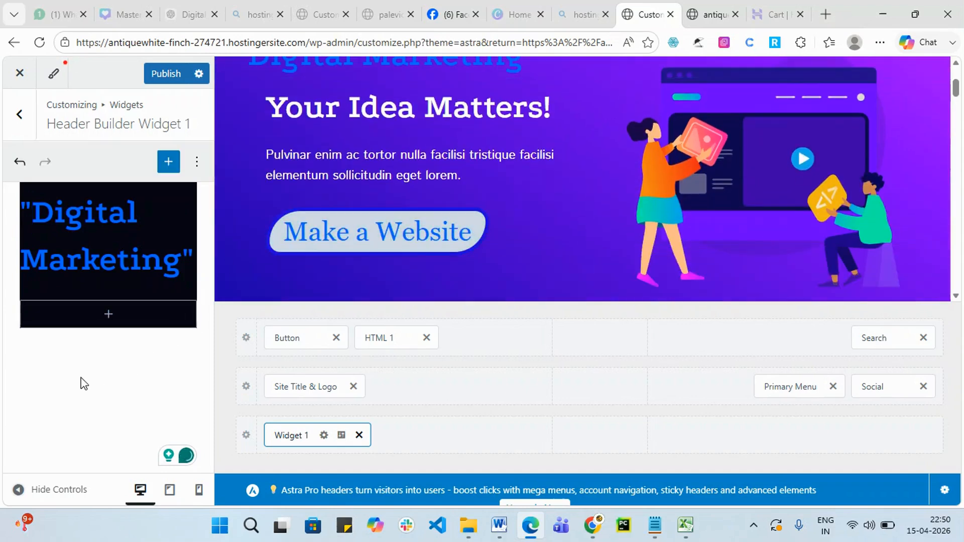
drag(182, 264, 22, 208)
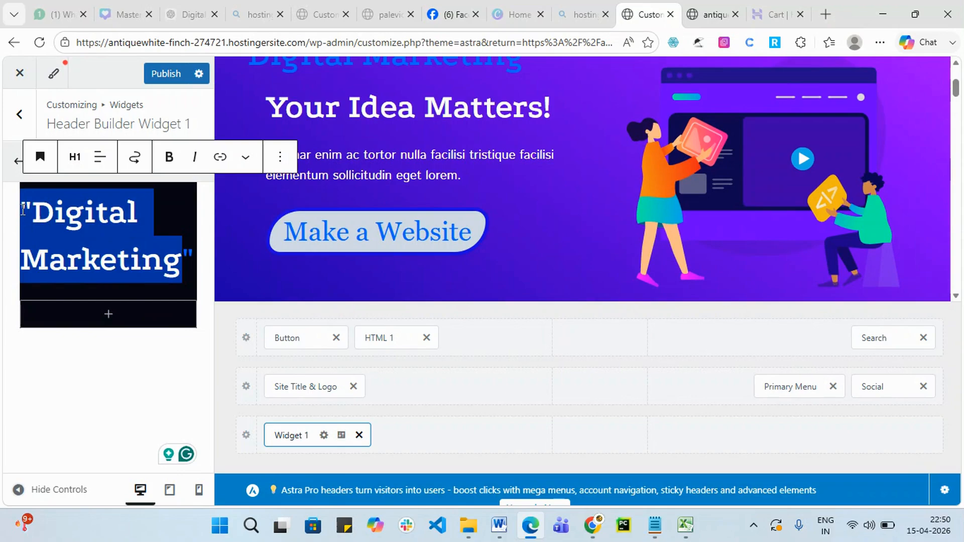
click(280, 159)
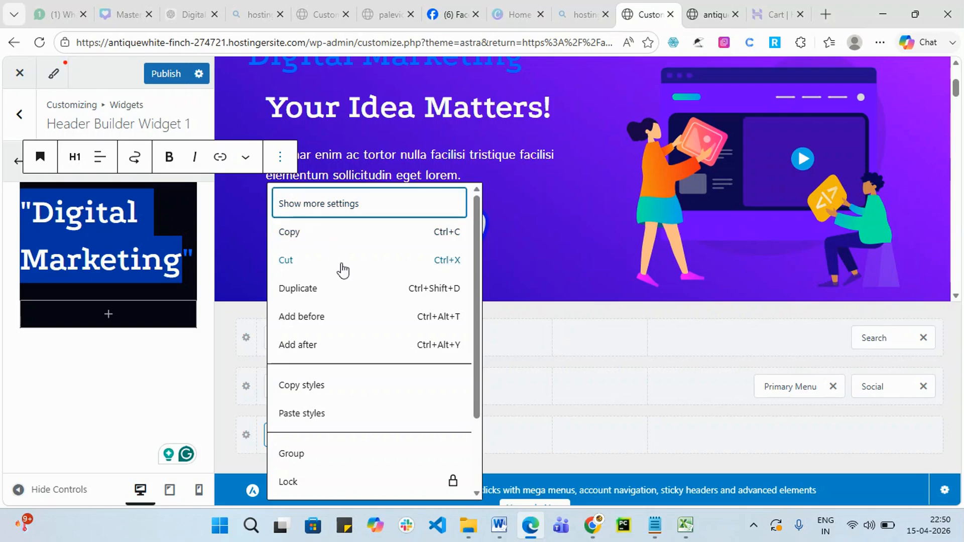
scroll(341, 276, down, 2)
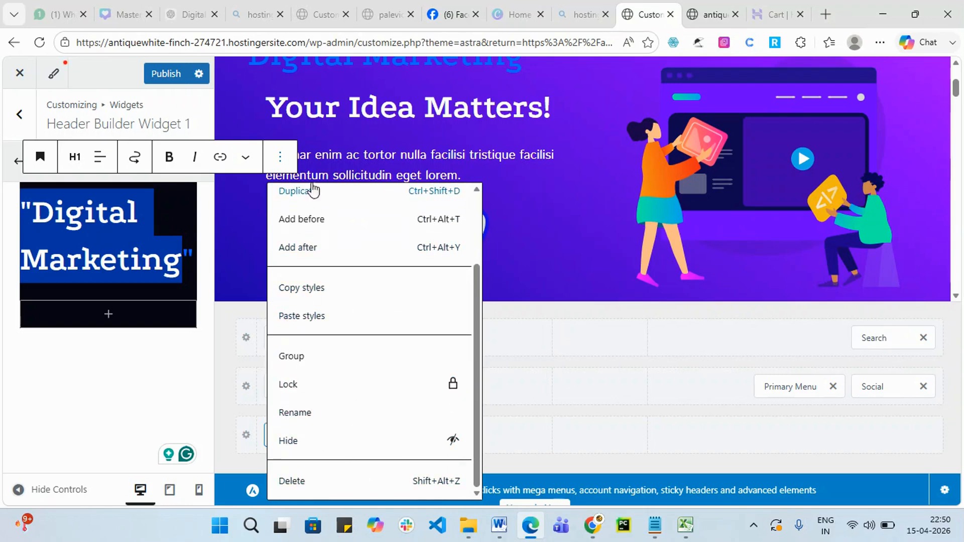
click(246, 160)
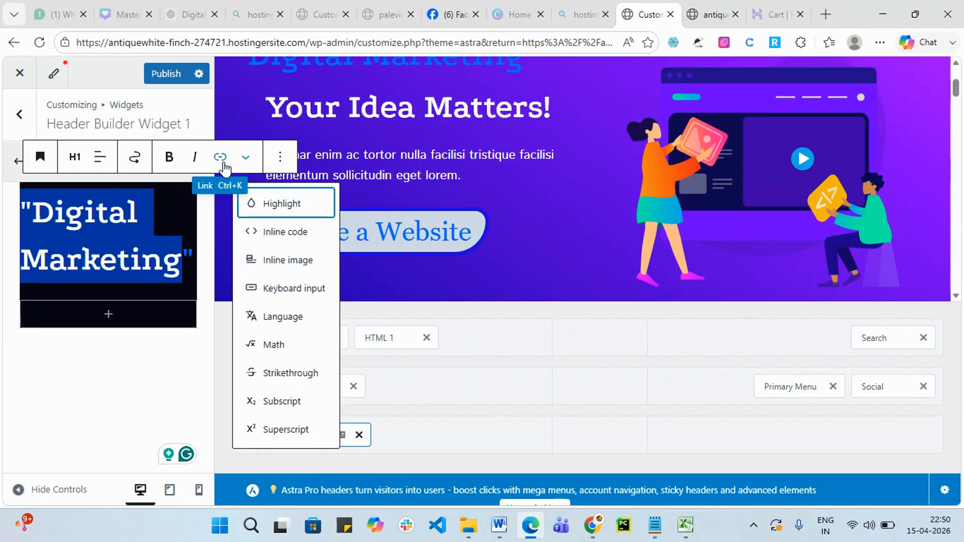
click(194, 160)
click(195, 159)
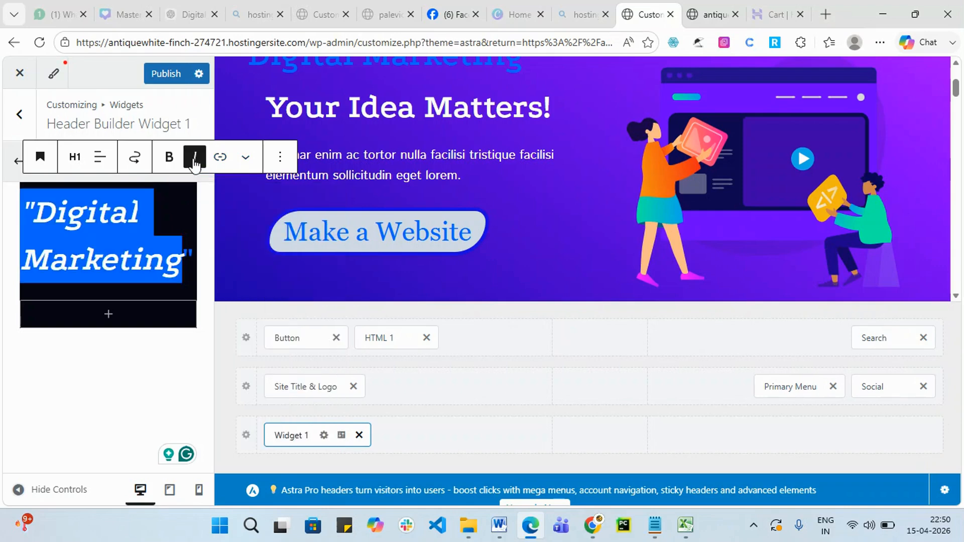
click(169, 158)
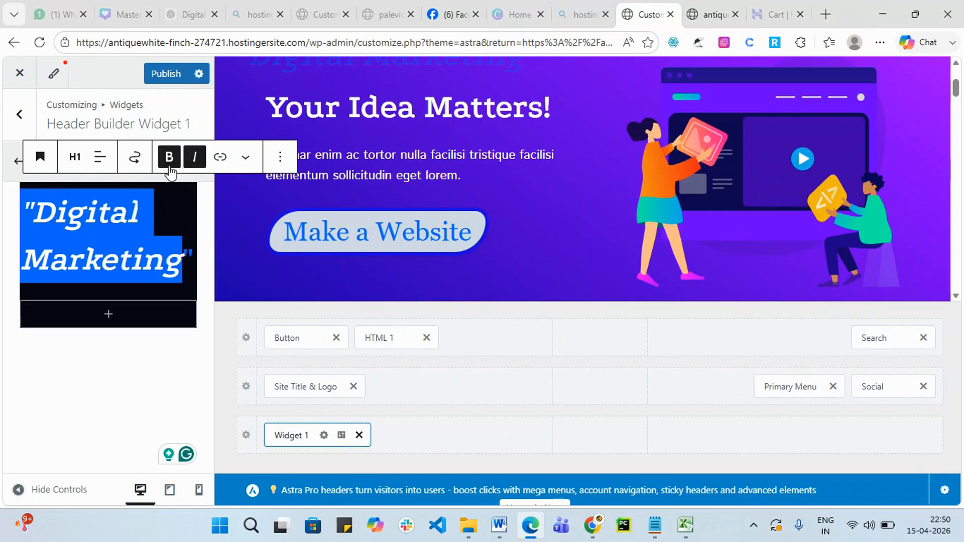
click(134, 158)
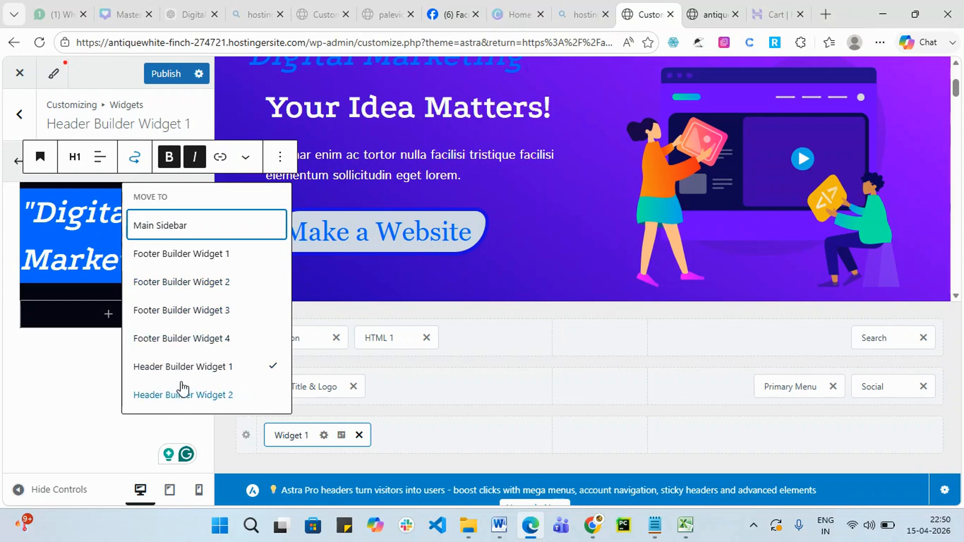
click(75, 371)
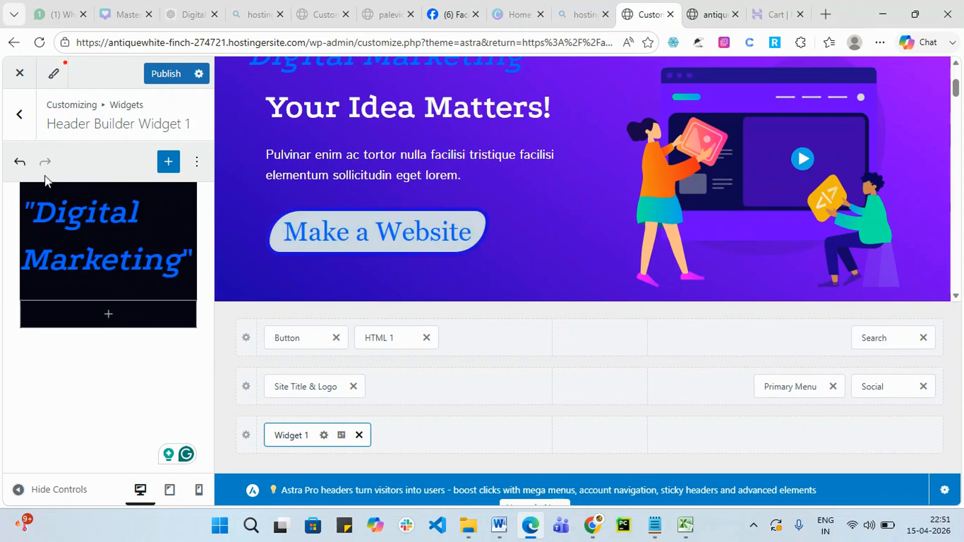
scroll(318, 281, up, 5)
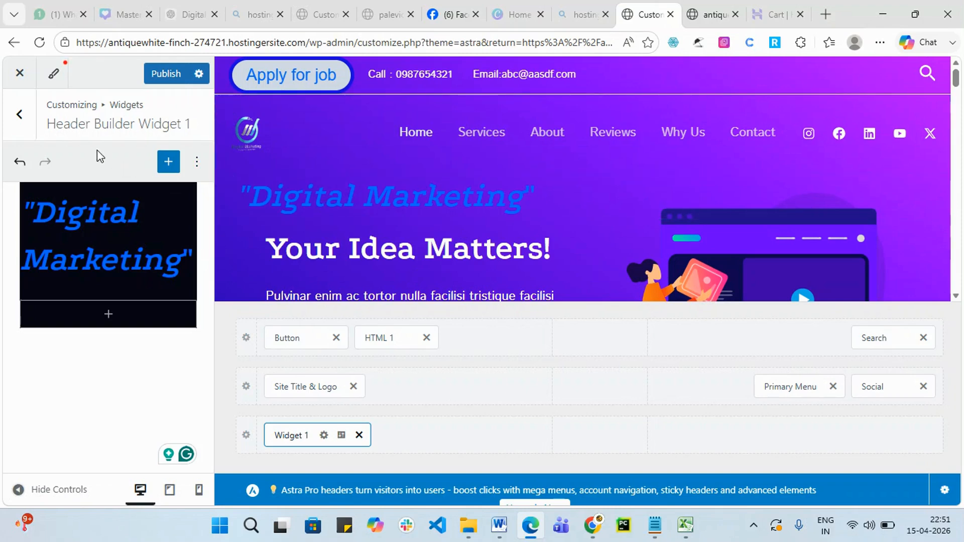
Undo recent heading edits, remove Widget 1 from the bottom header row, and publish.
click(20, 162)
click(20, 162)
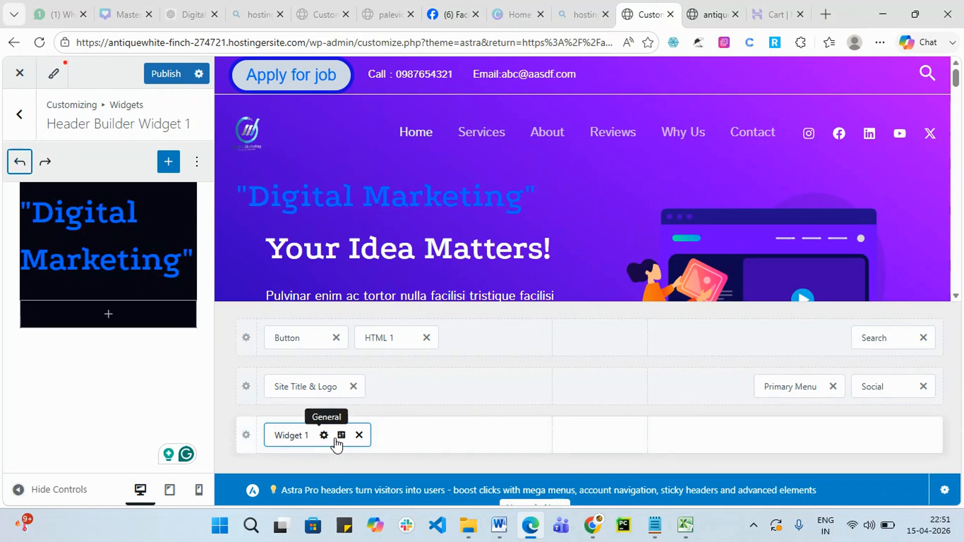
click(358, 435)
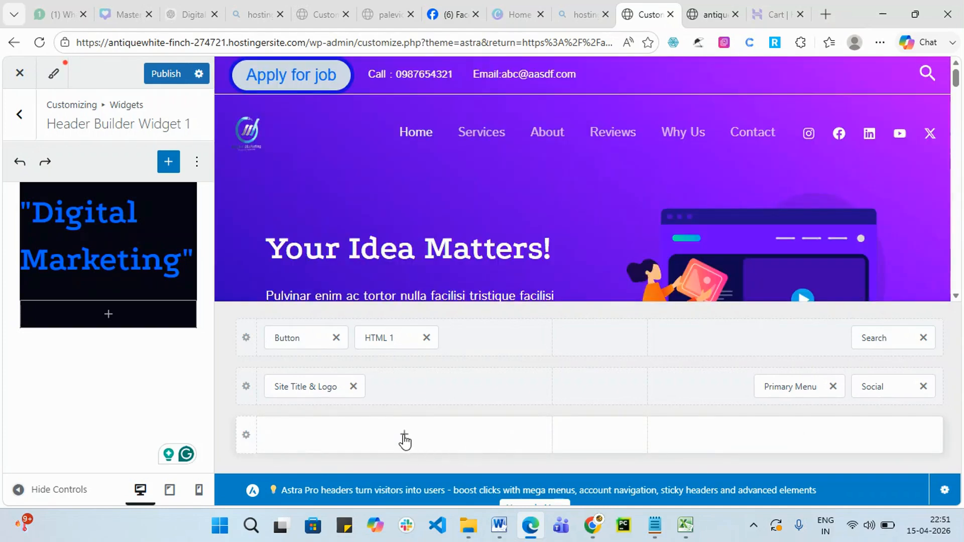
click(405, 437)
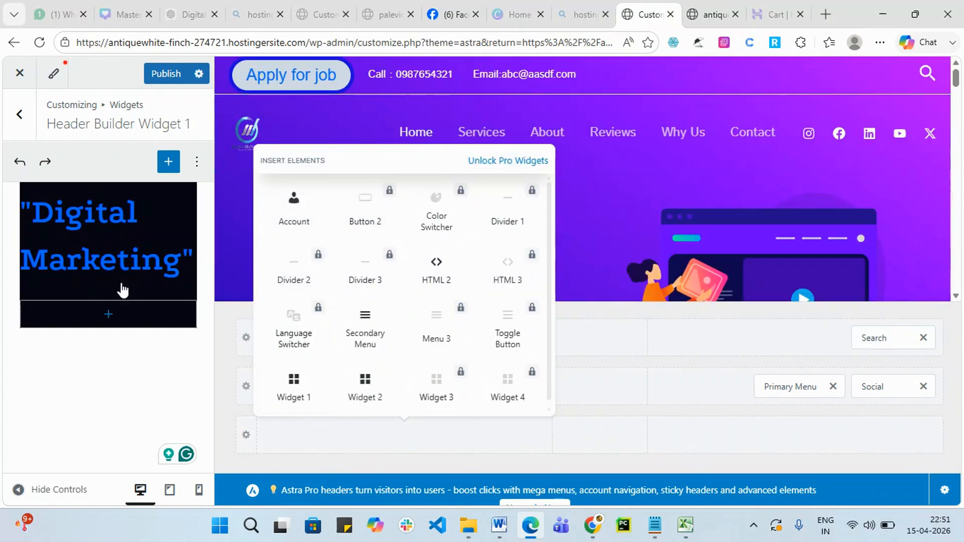
click(22, 163)
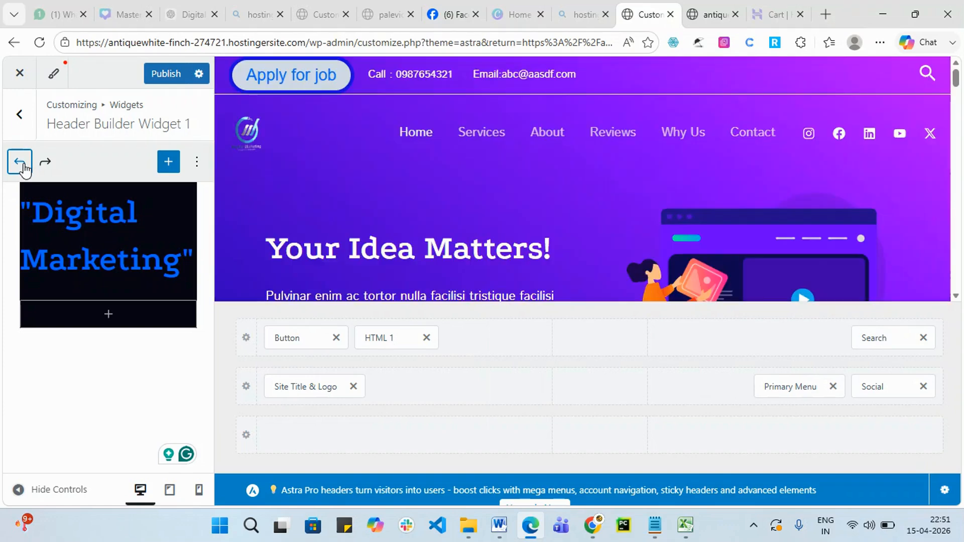
click(19, 162)
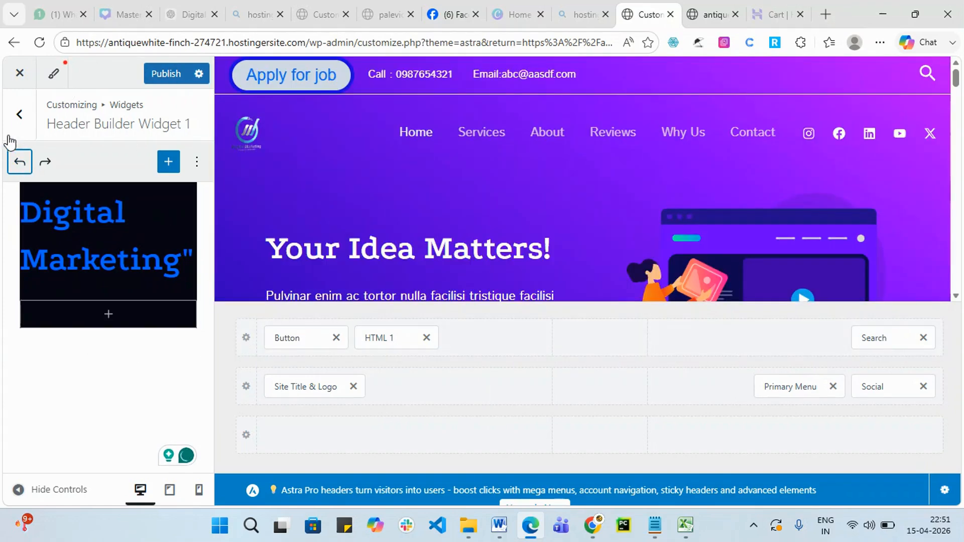
click(165, 77)
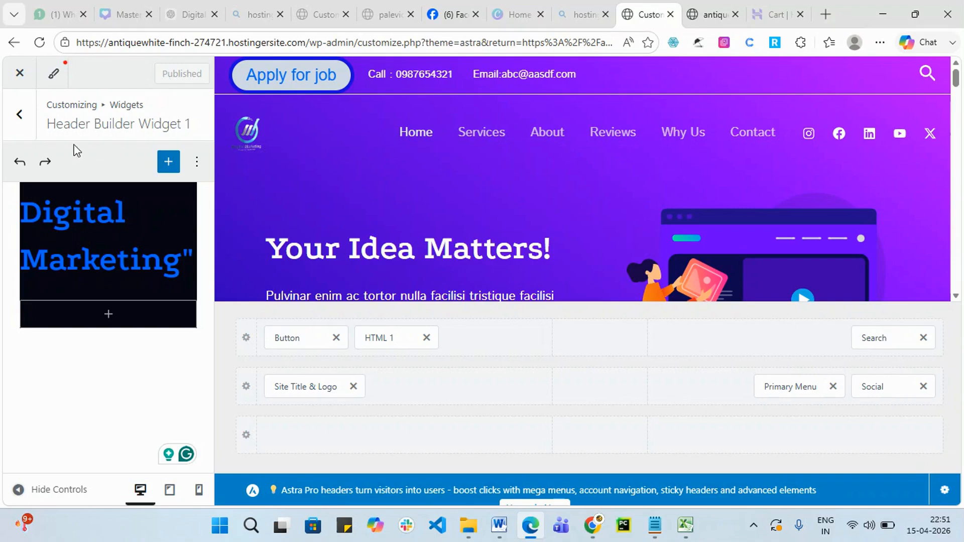
Undo the remaining Digital Marketing heading edits until the widget is empty, then publish.
click(21, 162)
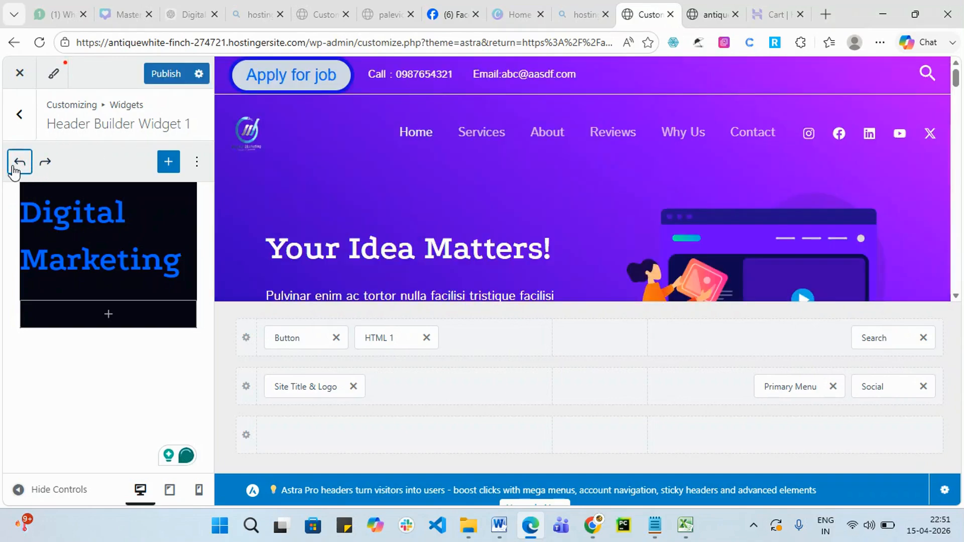
click(20, 163)
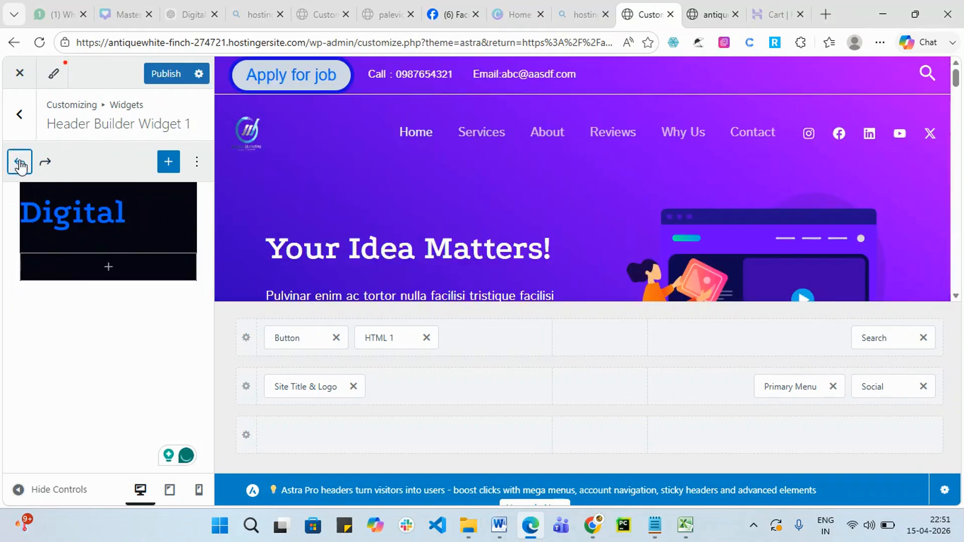
click(20, 164)
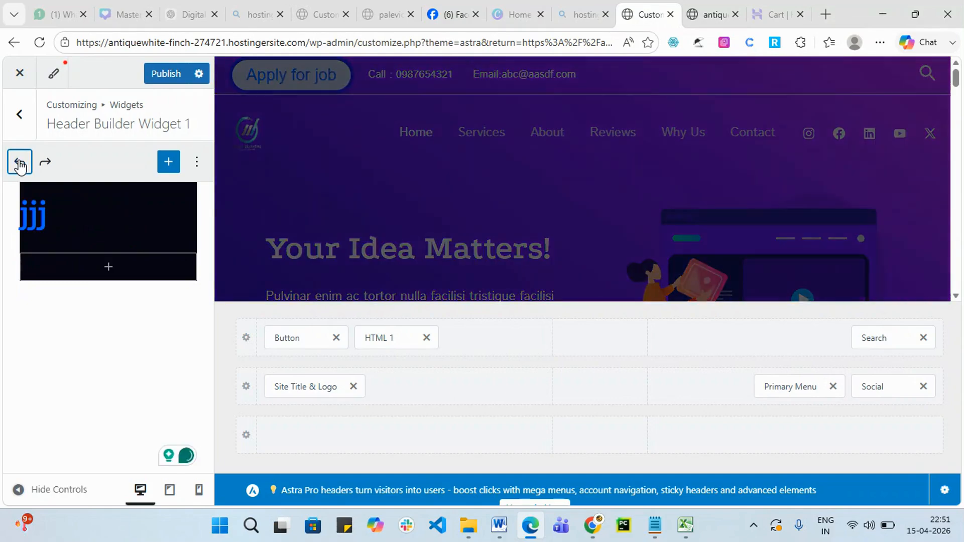
click(20, 163)
click(20, 164)
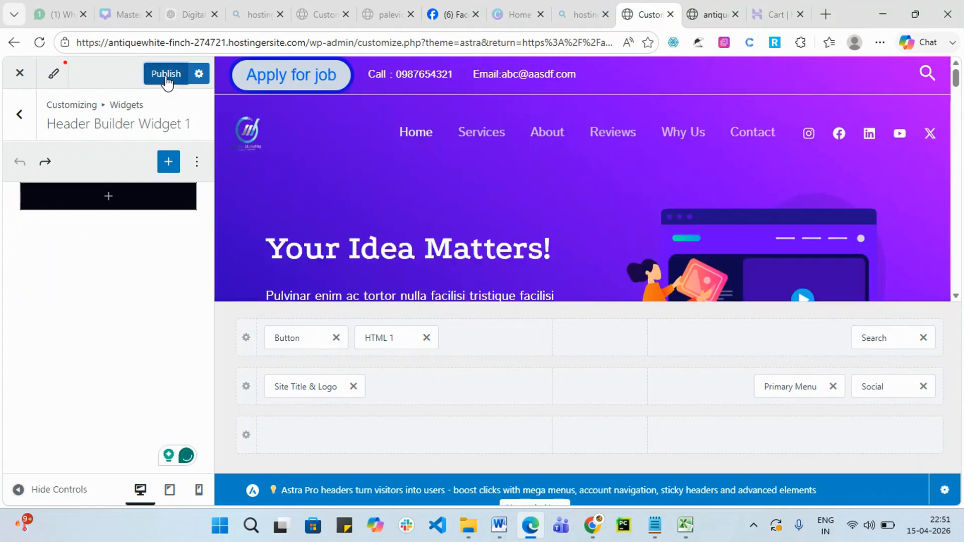
click(166, 75)
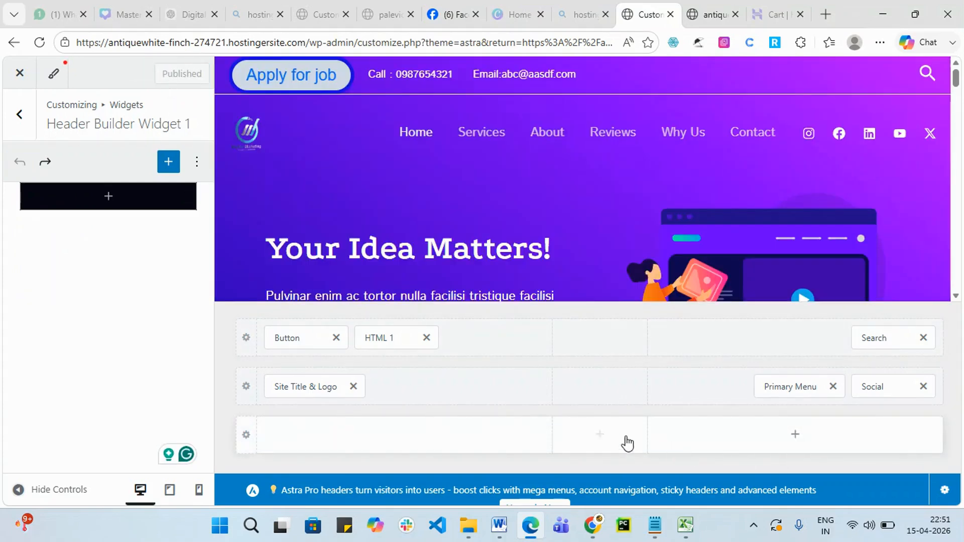
Add the Account element to the bottom header row and review its general and design settings.
click(599, 434)
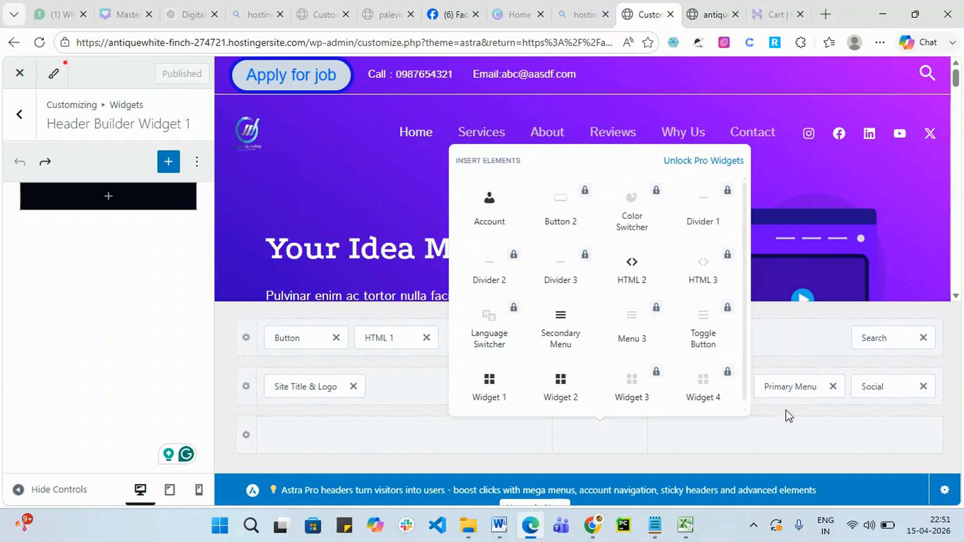
click(504, 211)
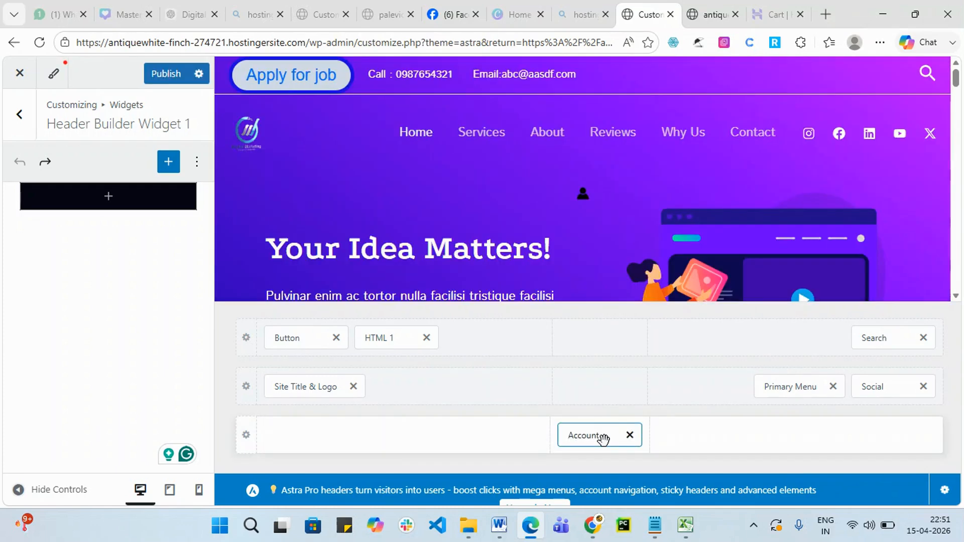
click(602, 438)
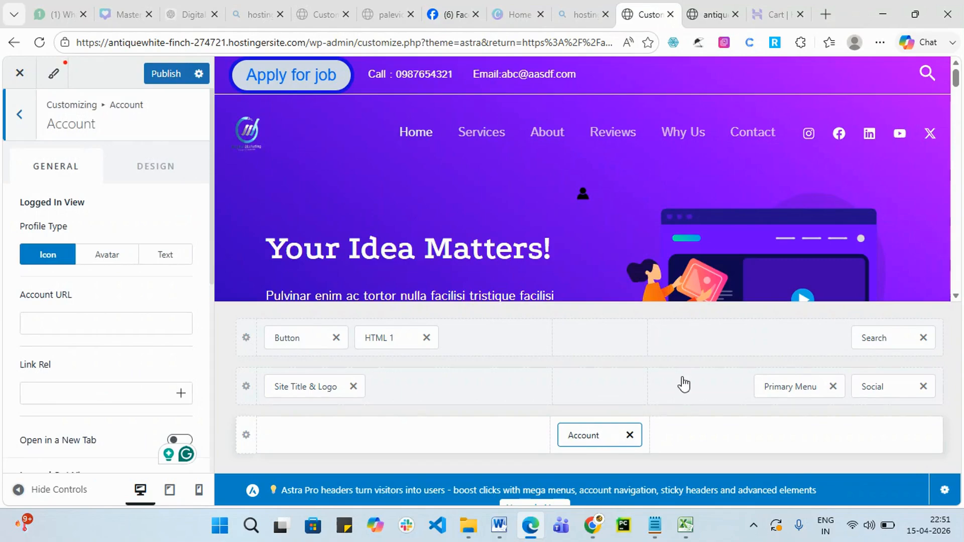
scroll(131, 326, down, 3)
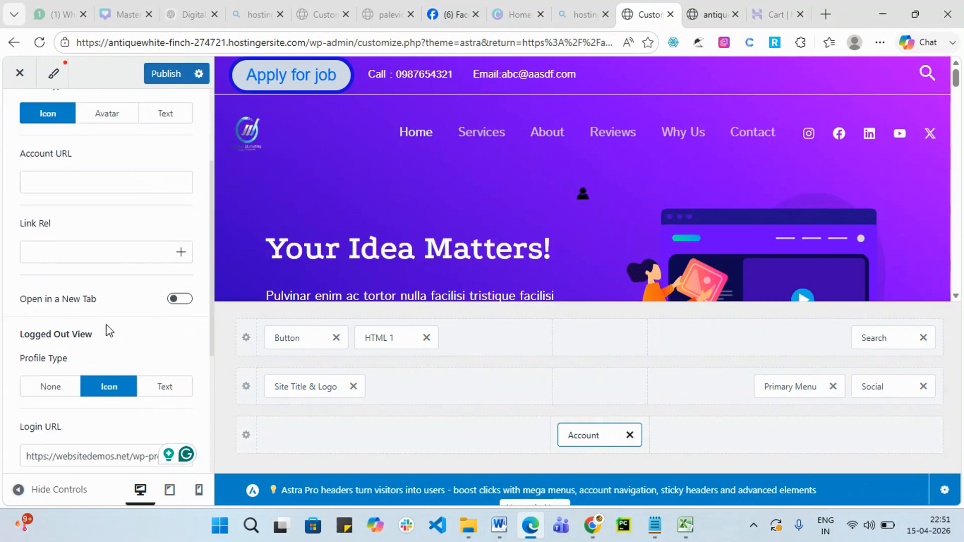
scroll(123, 359, down, 2)
scroll(132, 351, up, 5)
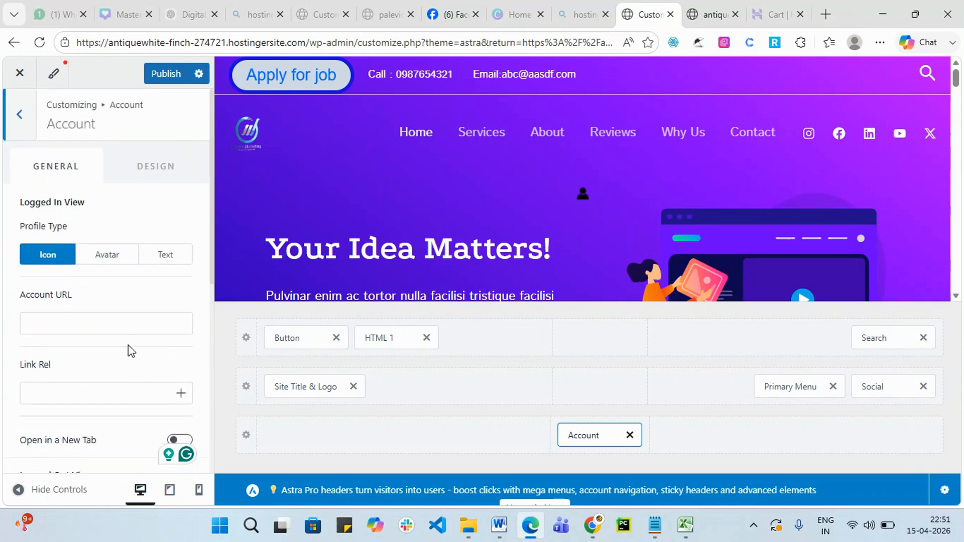
click(157, 170)
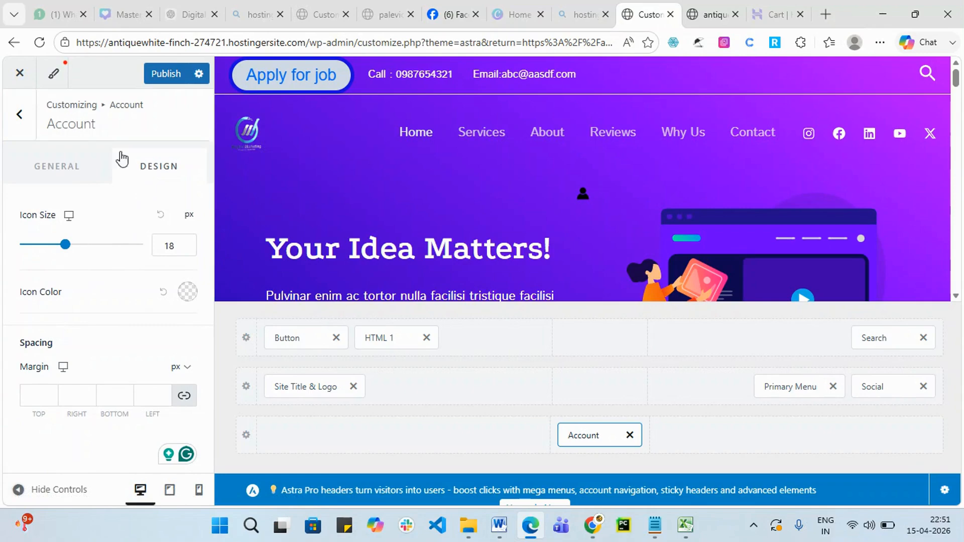
click(59, 169)
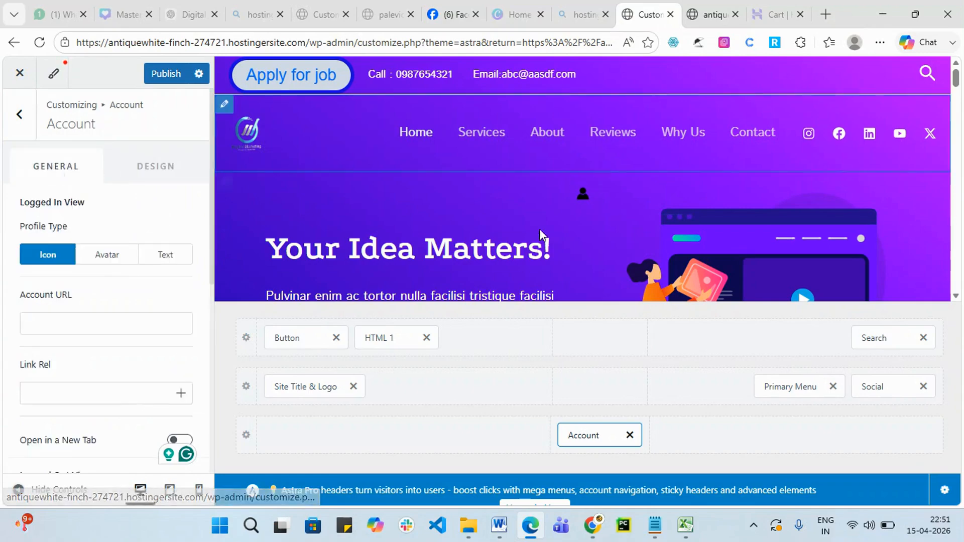
Remove the Account element from the bottom row and publish the header.
click(629, 435)
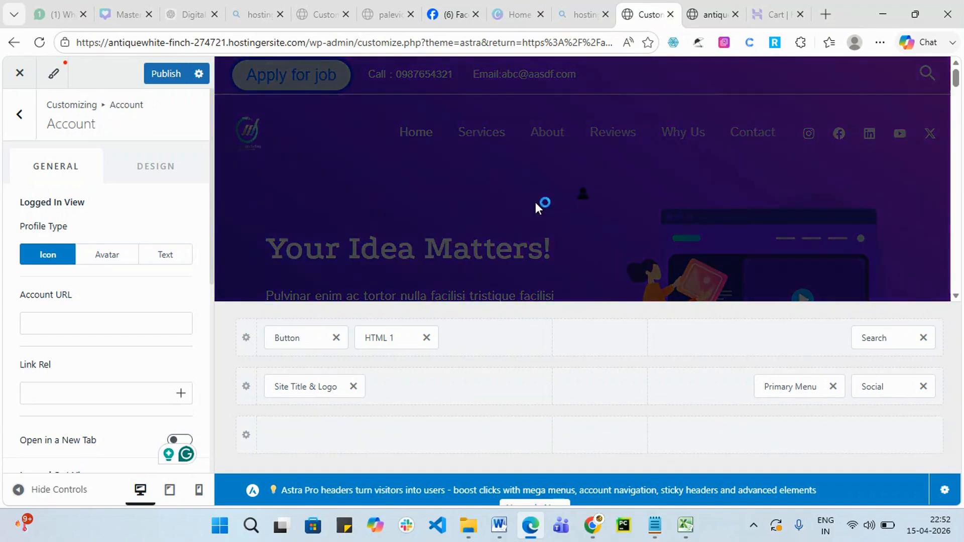
scroll(517, 291, down, 4)
scroll(424, 246, up, 3)
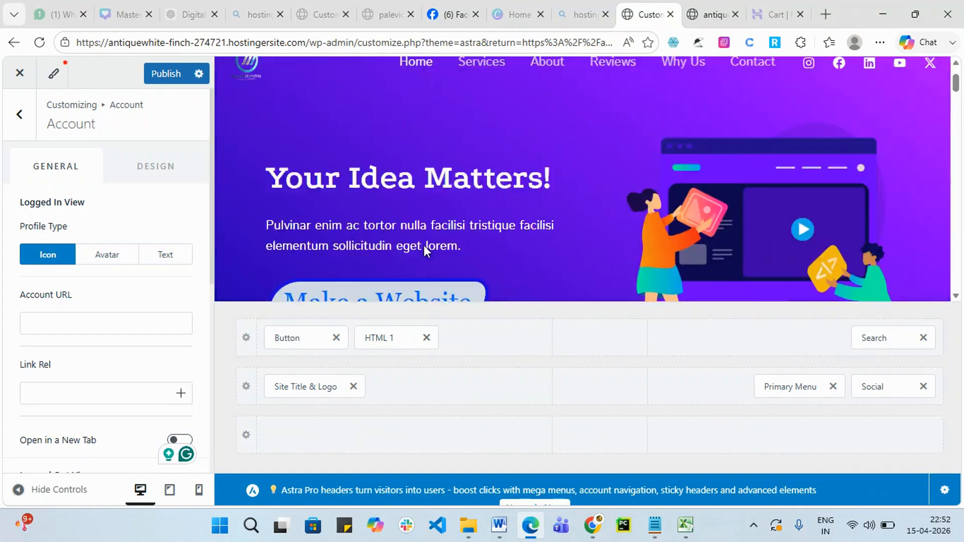
scroll(424, 245, up, 2)
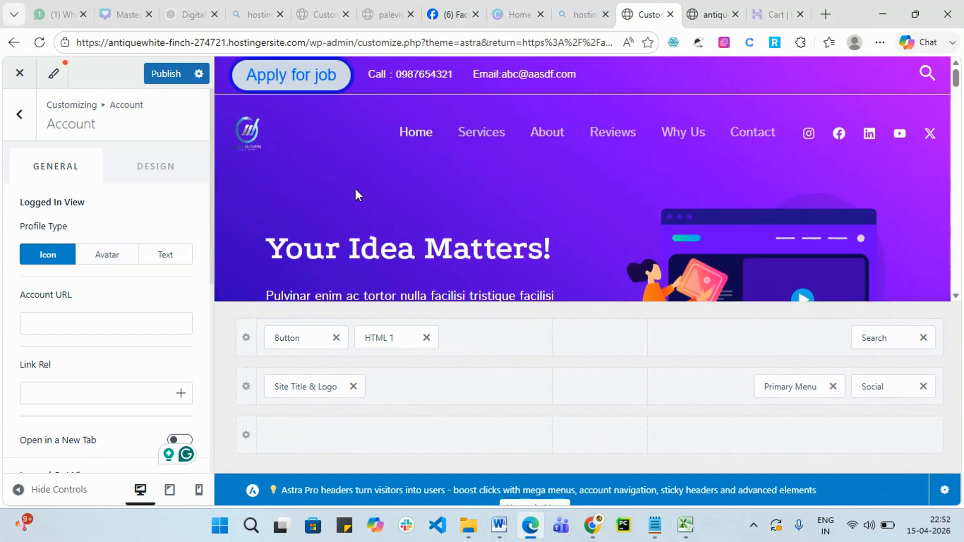
click(170, 74)
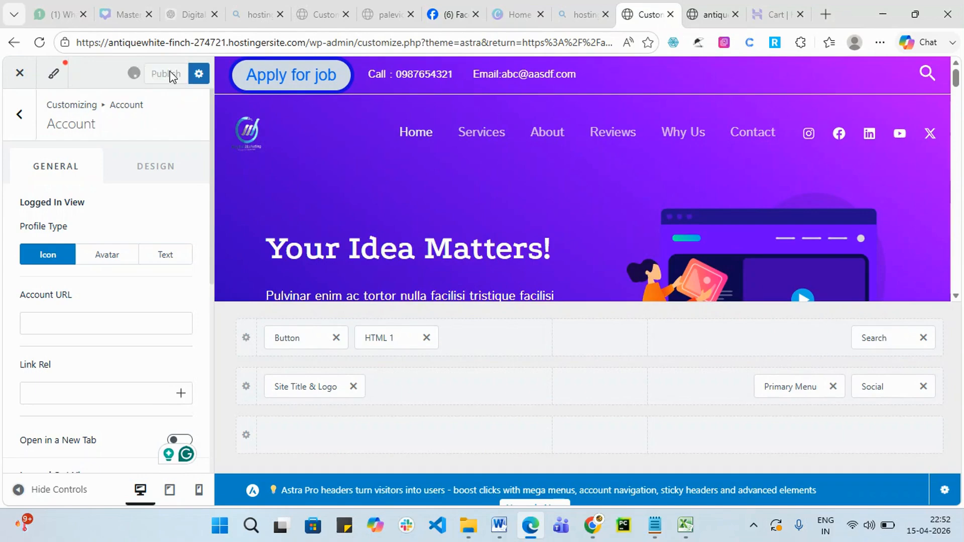
Go back from the Account settings through the Header panel to the main customizer list.
click(20, 115)
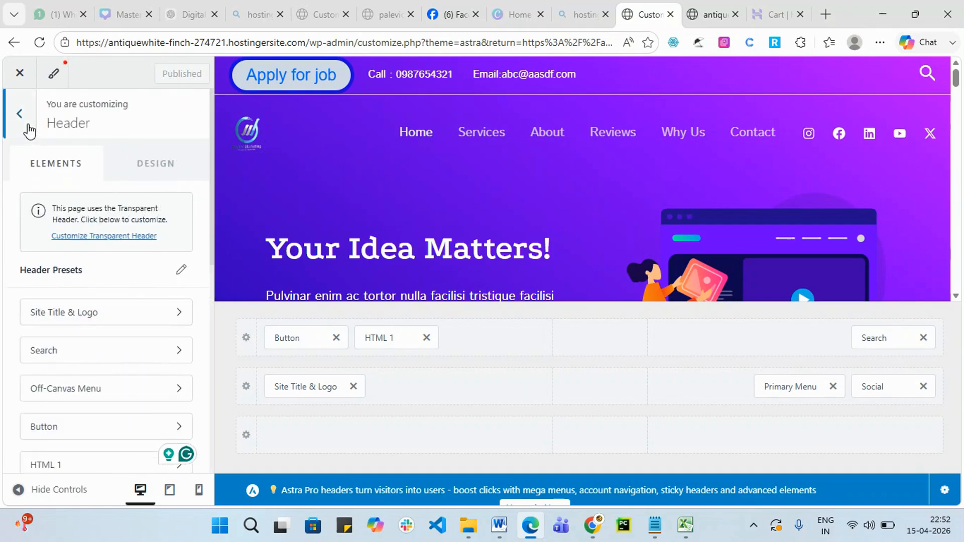
click(25, 125)
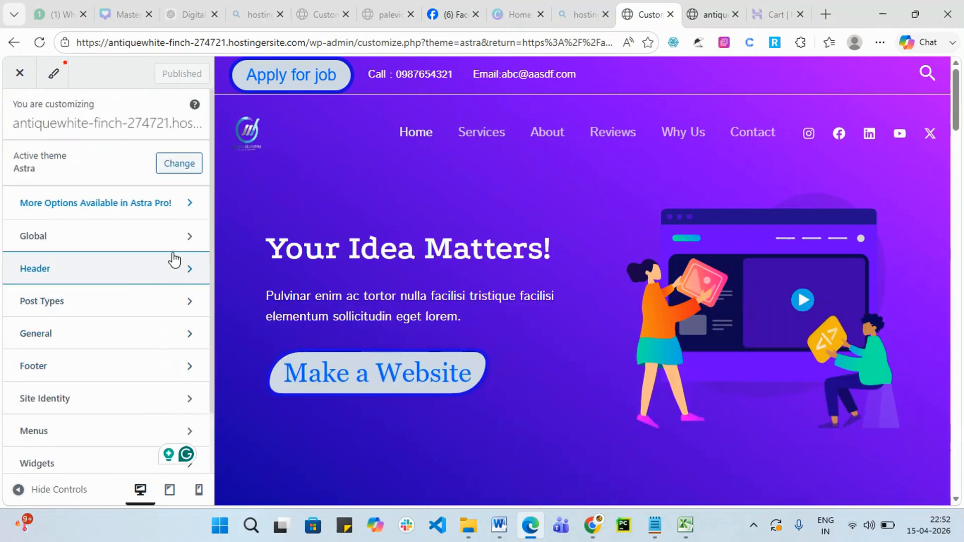
scroll(119, 293, down, 2)
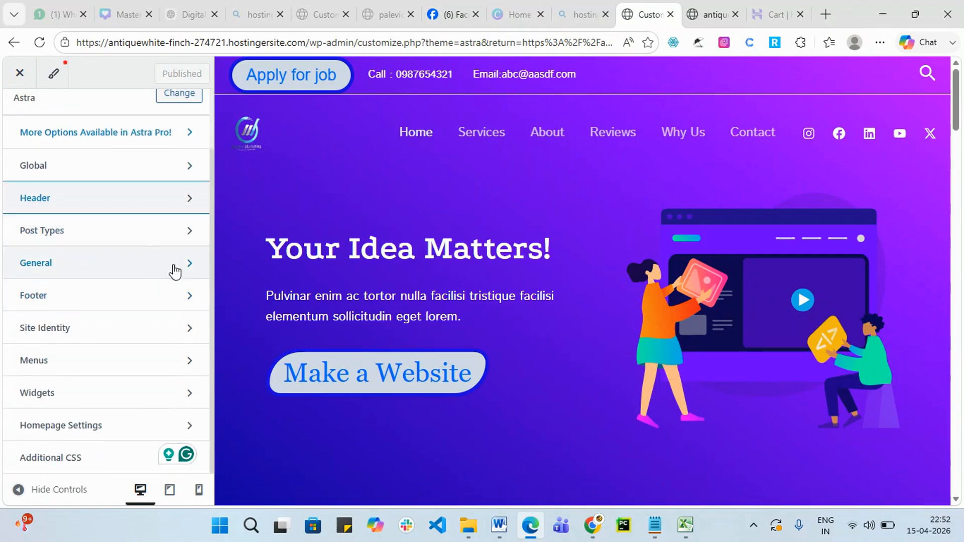
Look through the Post Types and Blog / Archive settings, then return to the main customizer menu.
click(157, 234)
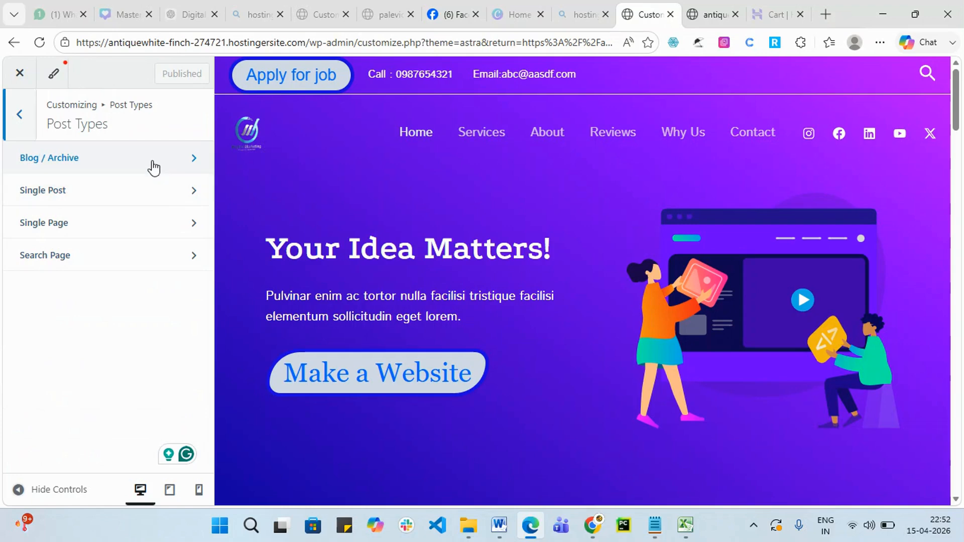
click(153, 166)
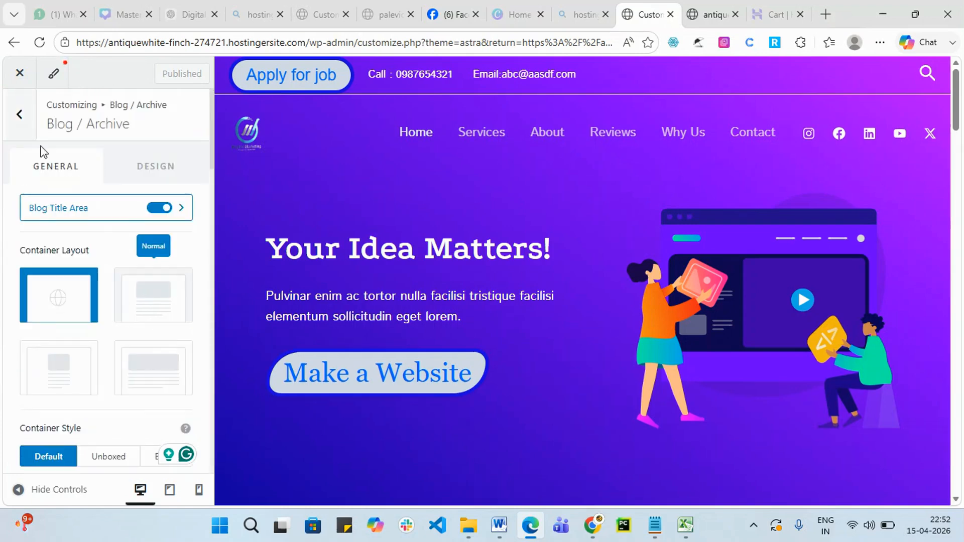
click(20, 114)
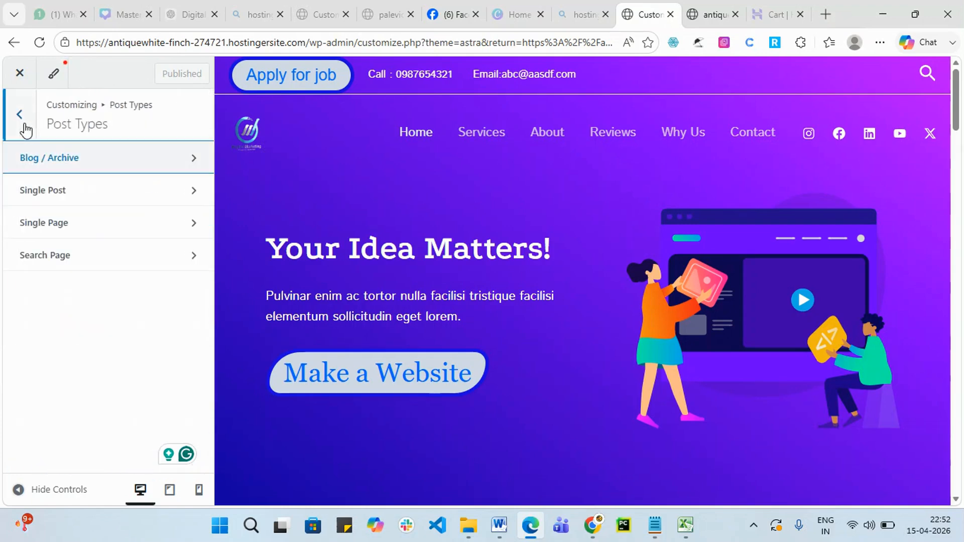
click(24, 127)
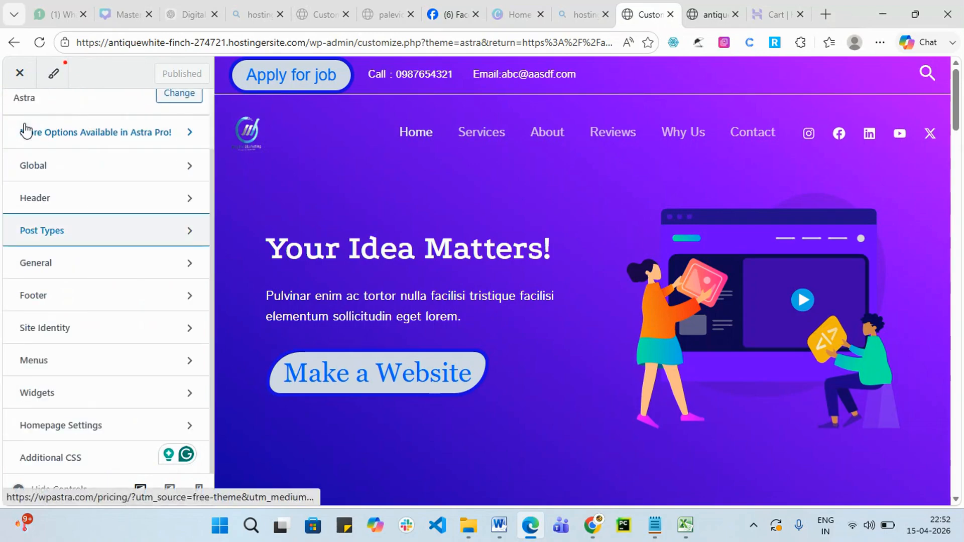
click(119, 239)
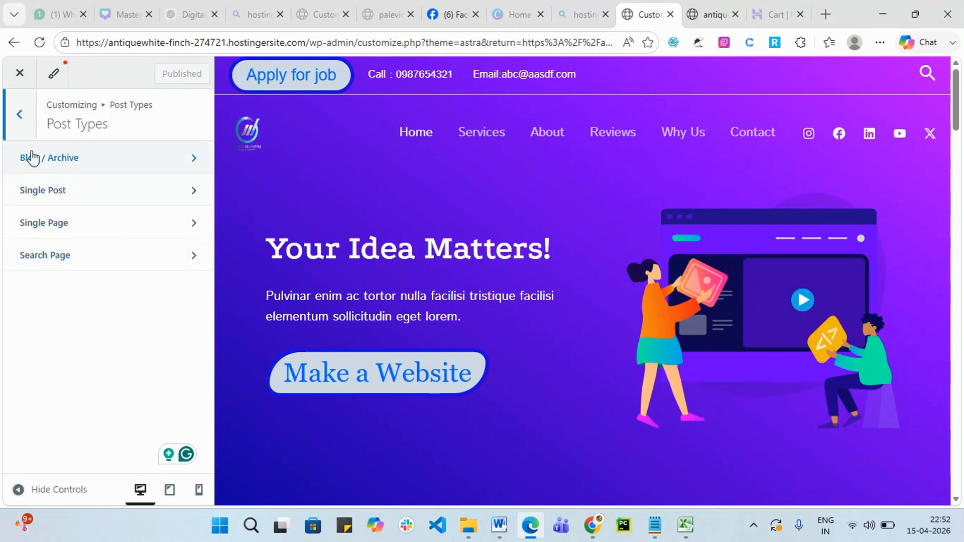
click(28, 125)
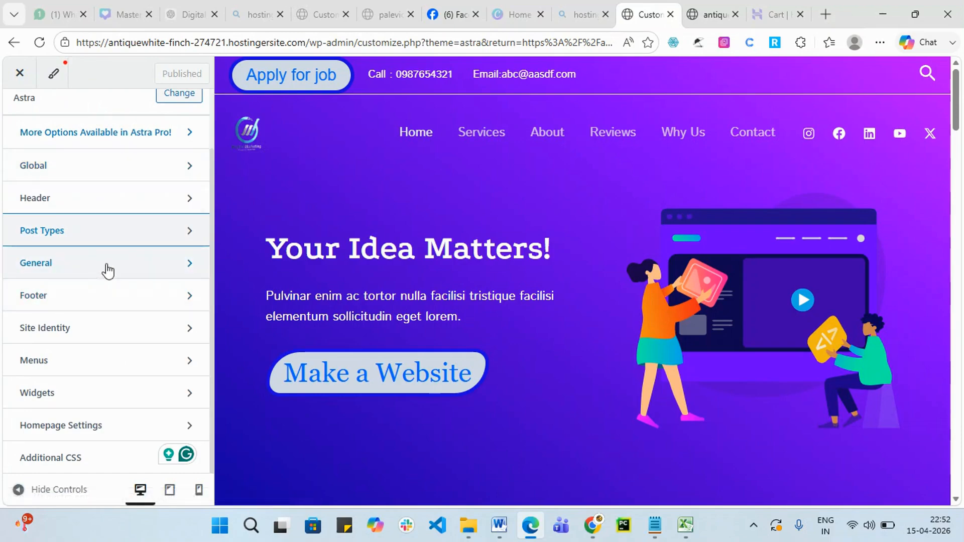
click(107, 270)
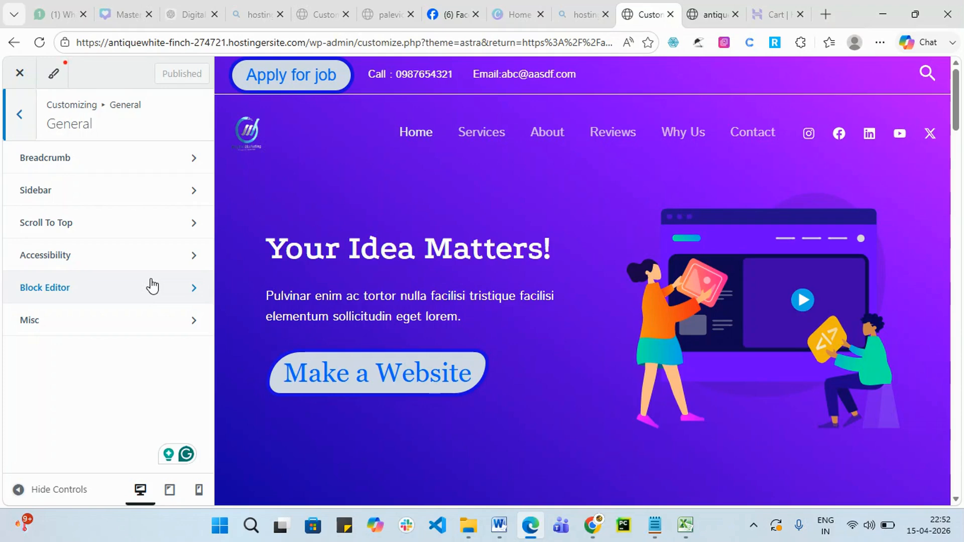
click(179, 165)
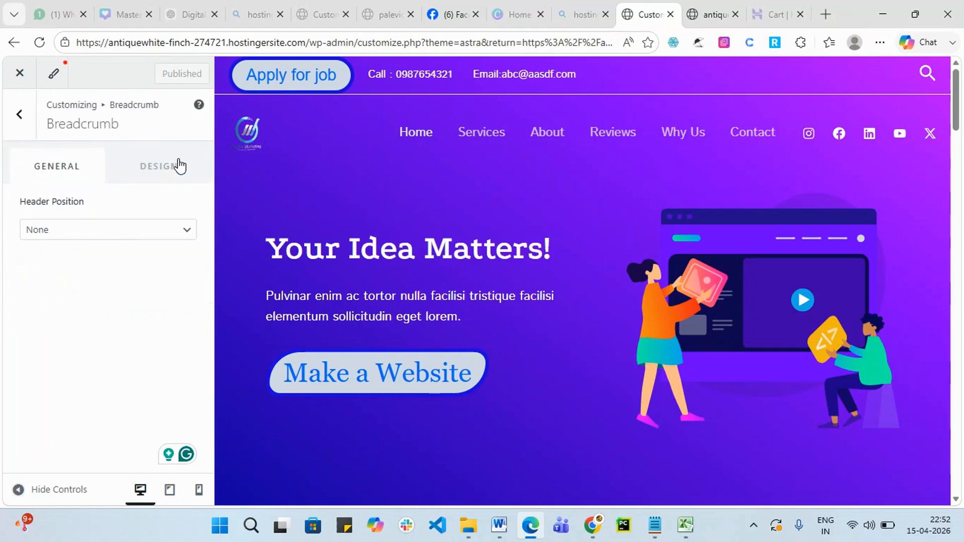
click(186, 230)
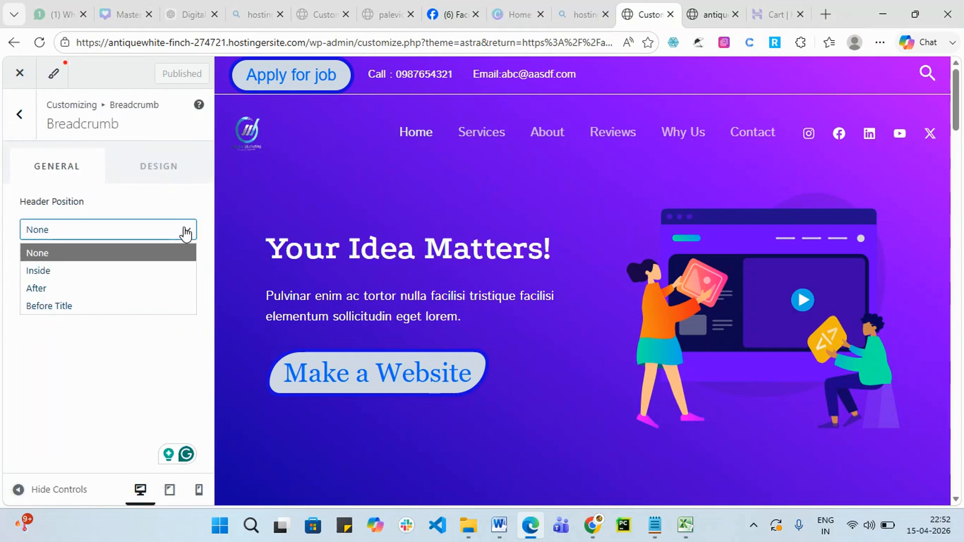
click(20, 118)
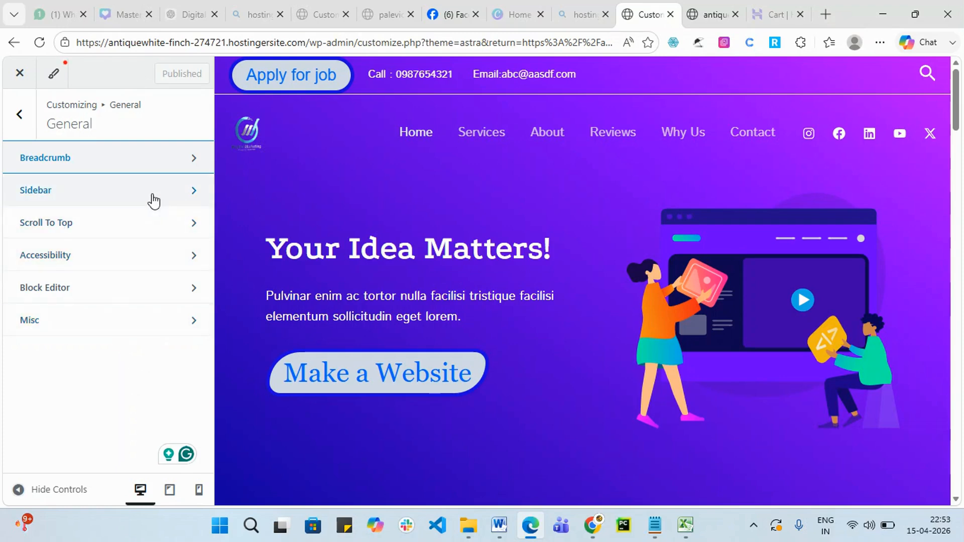
click(151, 201)
scroll(114, 276, down, 2)
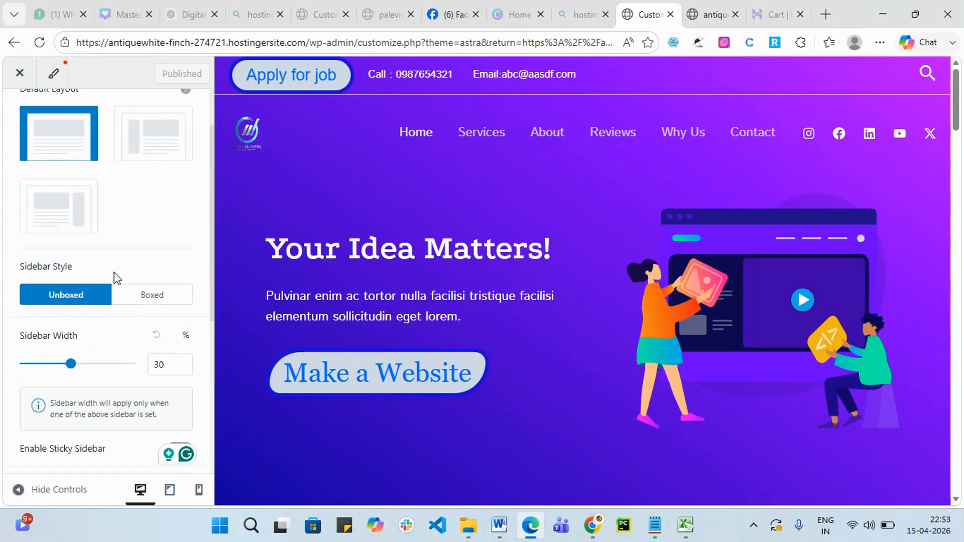
scroll(71, 206, up, 2)
click(20, 115)
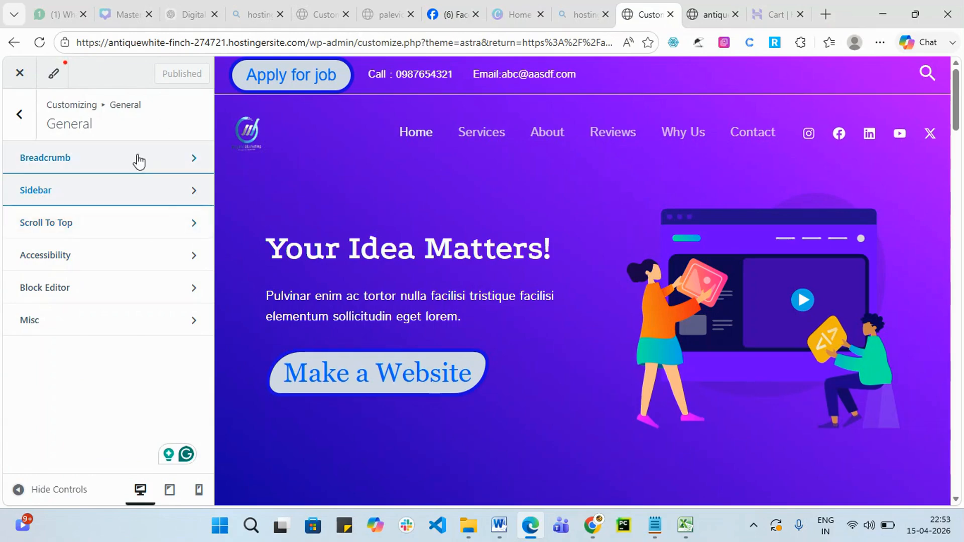
click(20, 115)
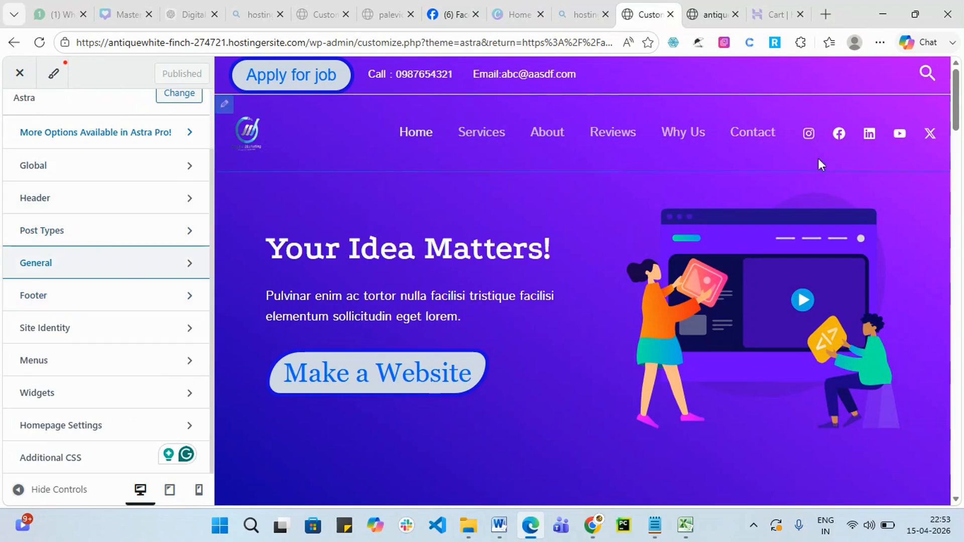
scroll(758, 324, down, 10)
scroll(758, 324, down, 7)
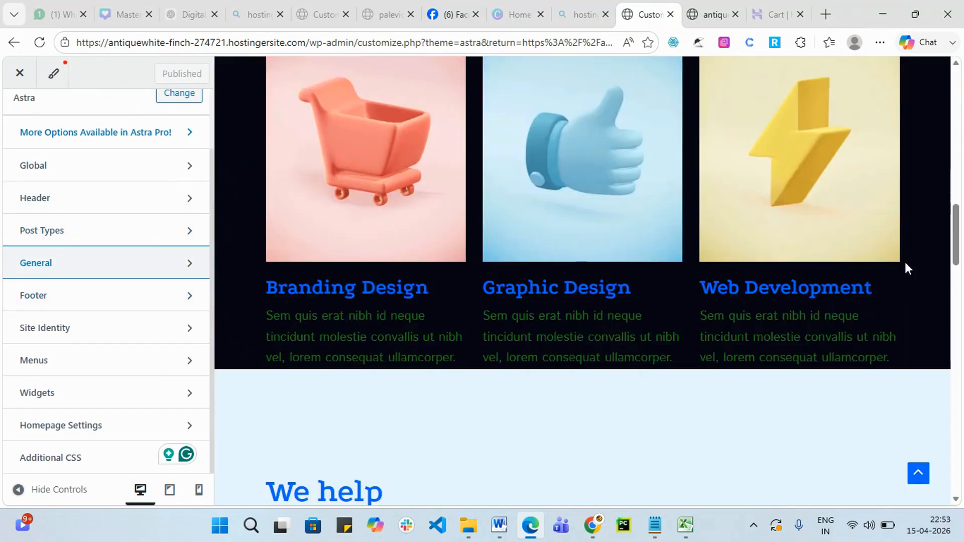
click(924, 486)
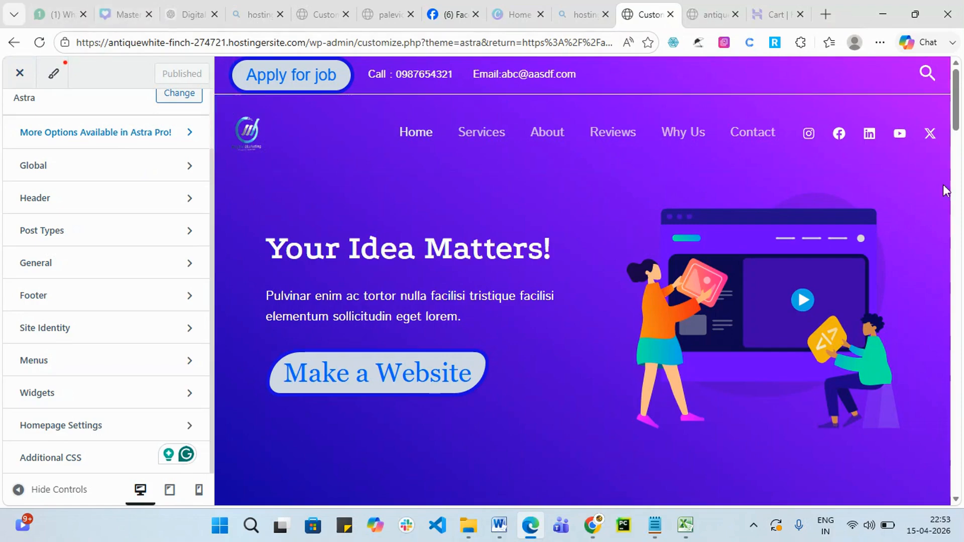
mouse_move(959, 83)
mouse_down()
mouse_move(959, 452)
mouse_move(960, 75)
mouse_up()
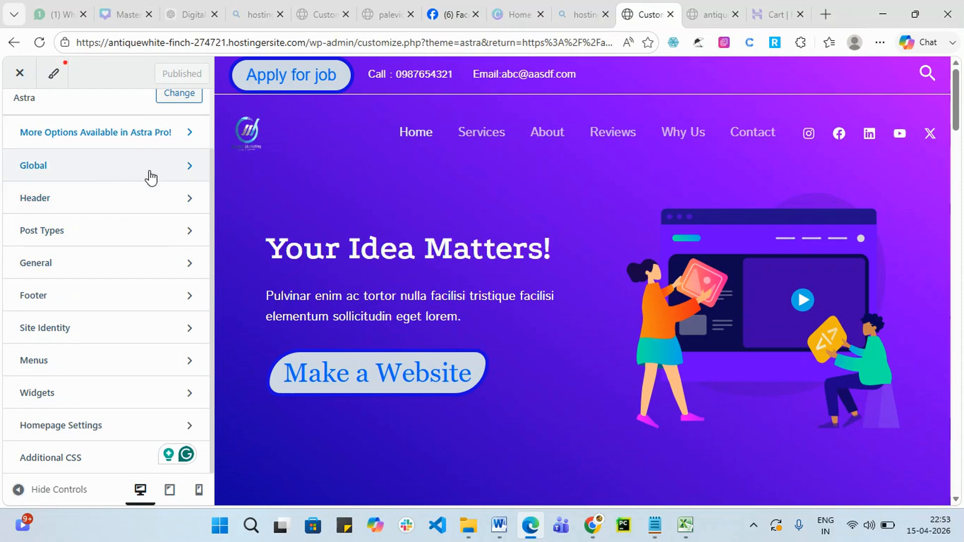
click(144, 271)
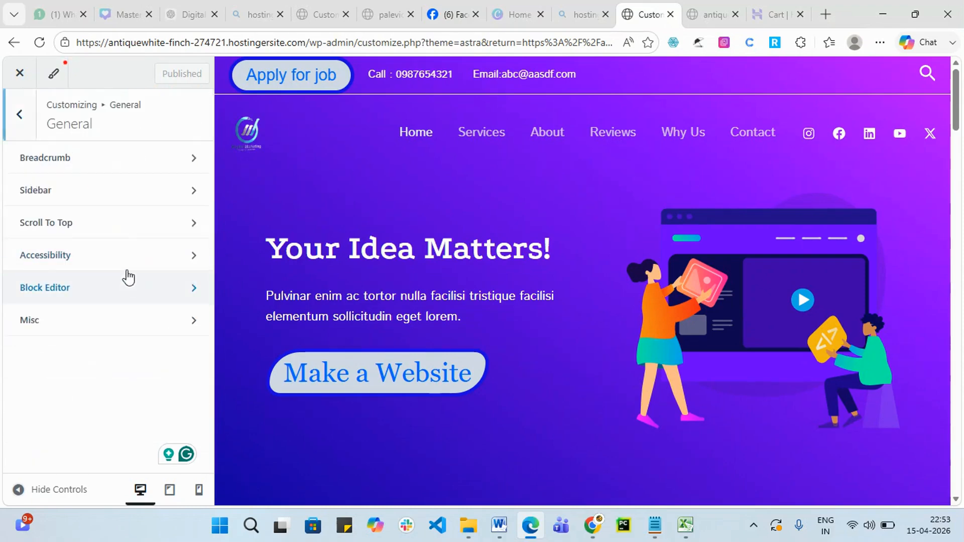
click(81, 294)
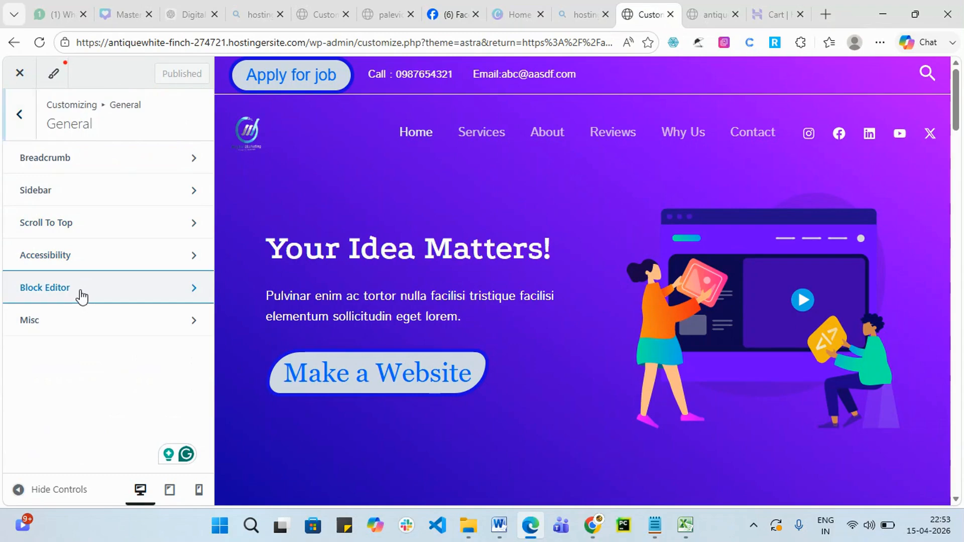
click(24, 117)
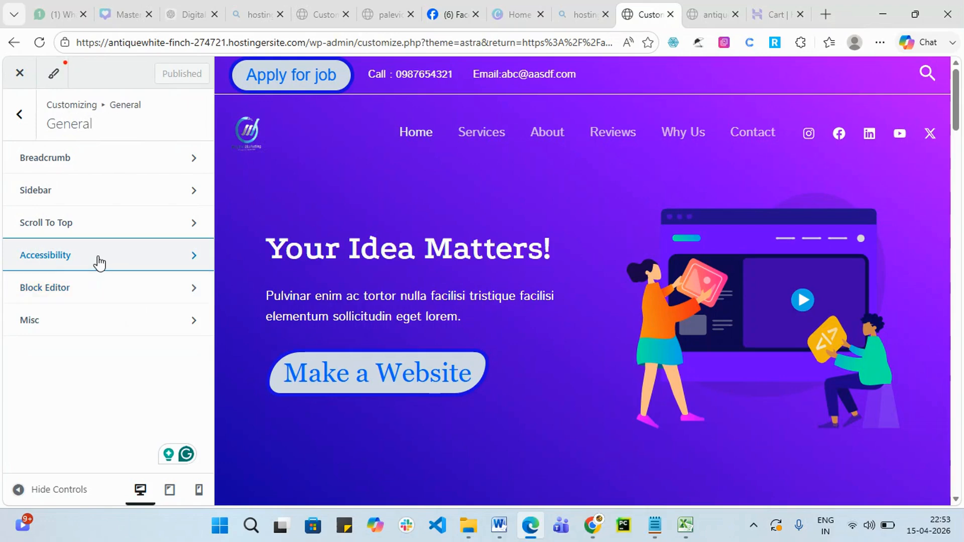
key(Escape)
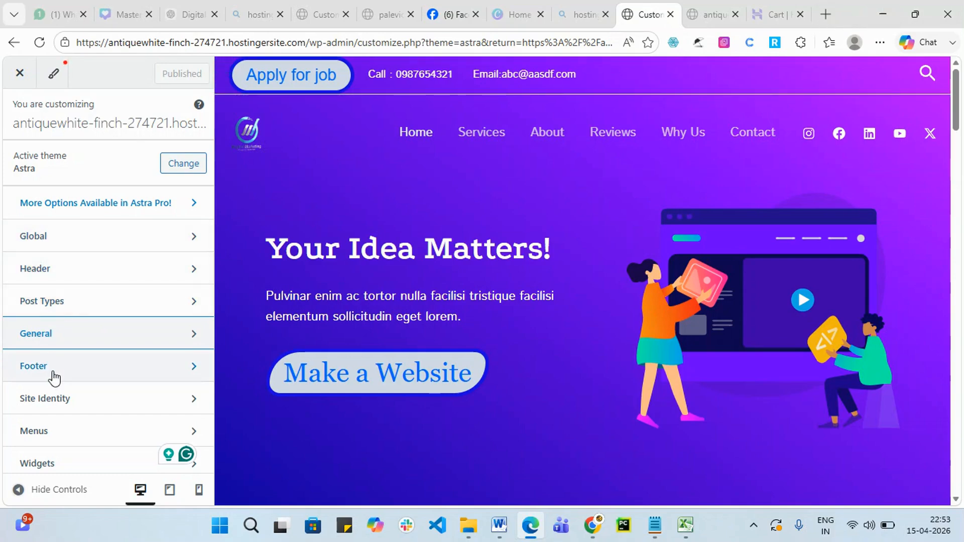
scroll(405, 260, down, 5)
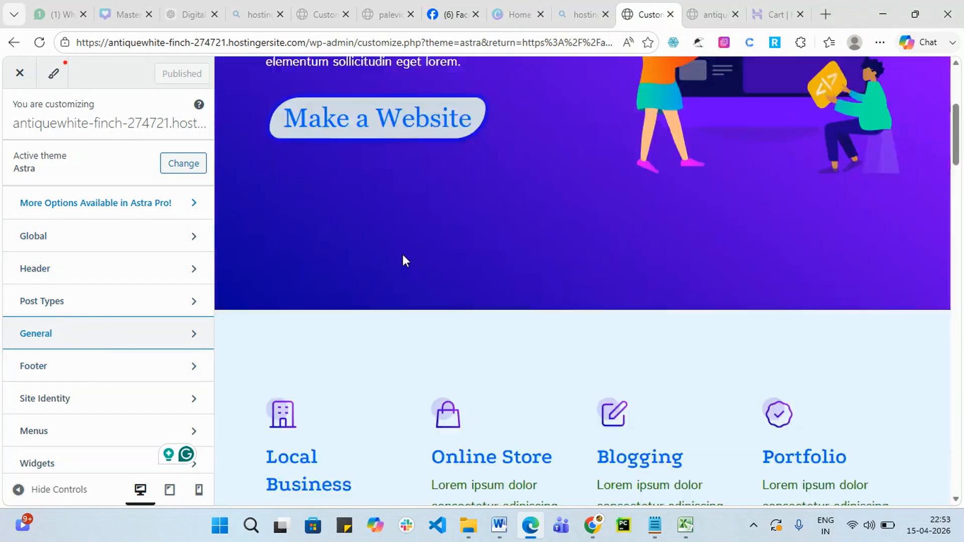
scroll(405, 260, down, 20)
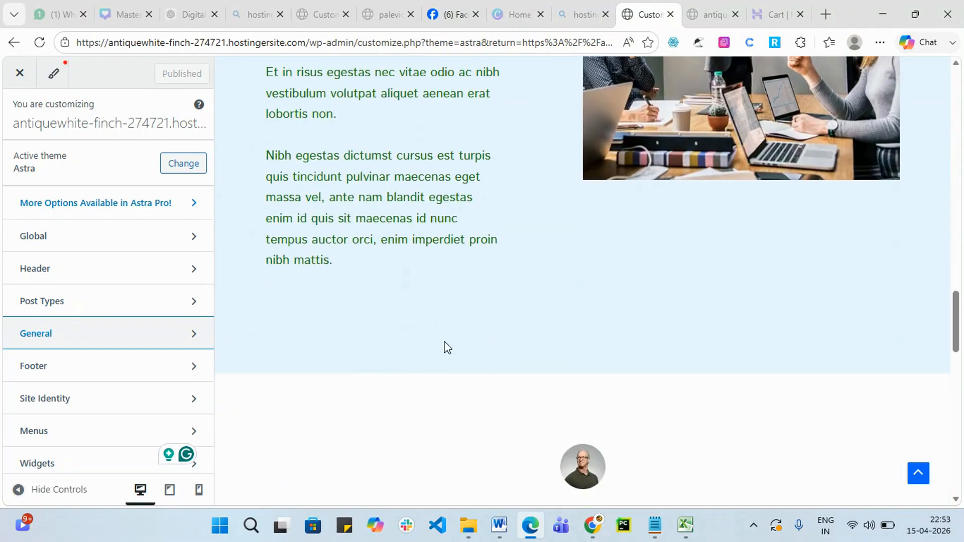
scroll(701, 346, up, 20)
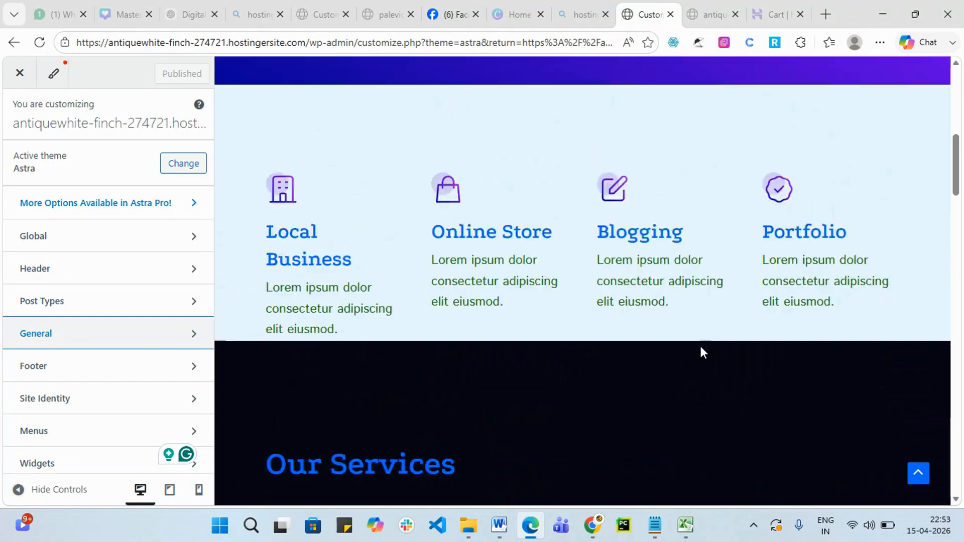
scroll(701, 346, up, 7)
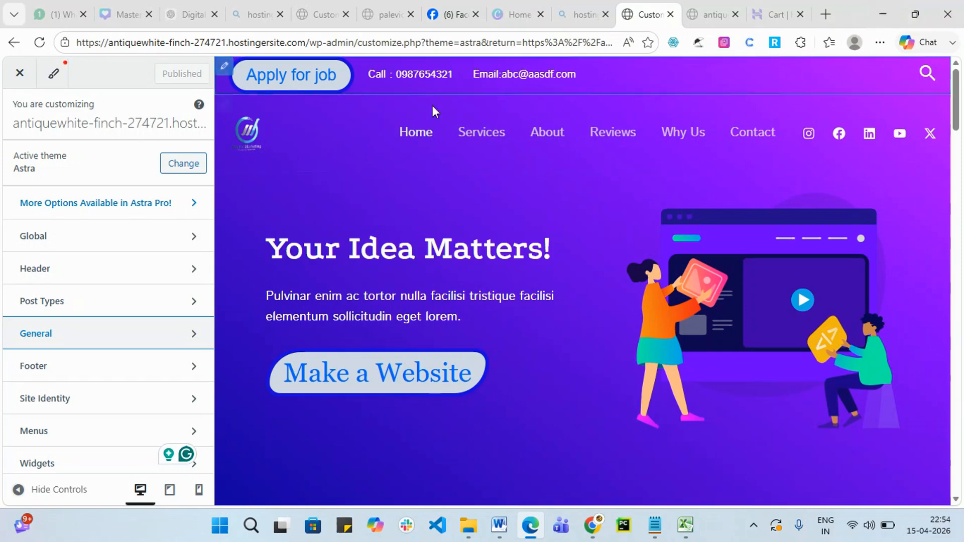
click(883, 15)
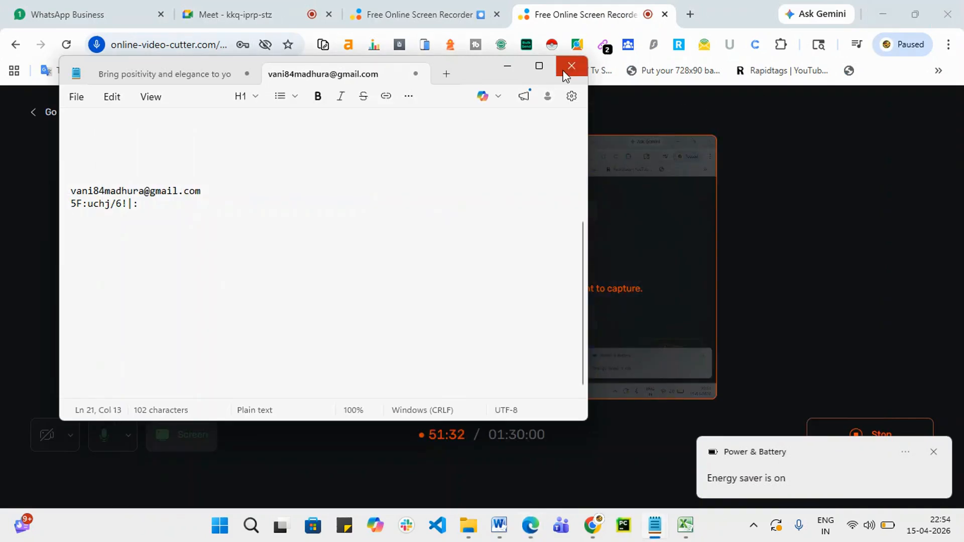
click(508, 65)
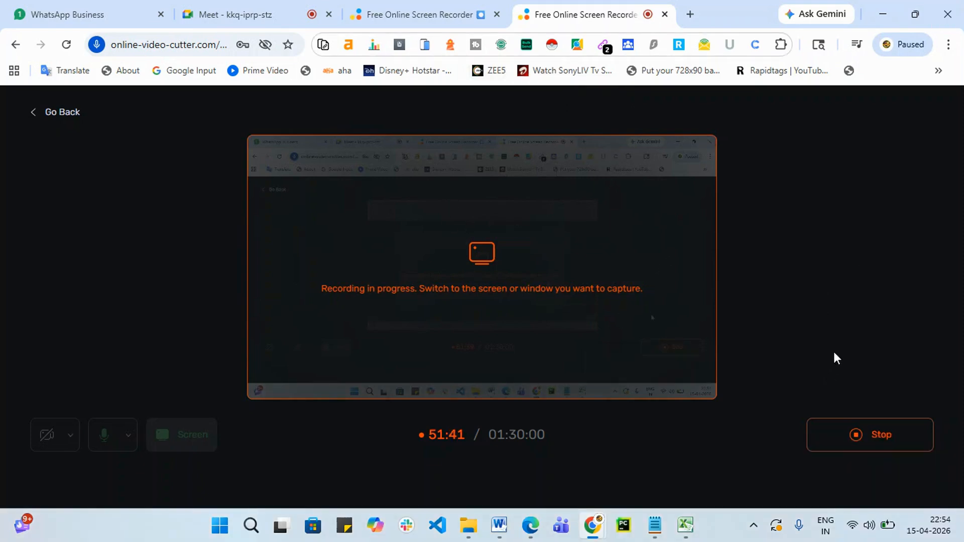
click(591, 532)
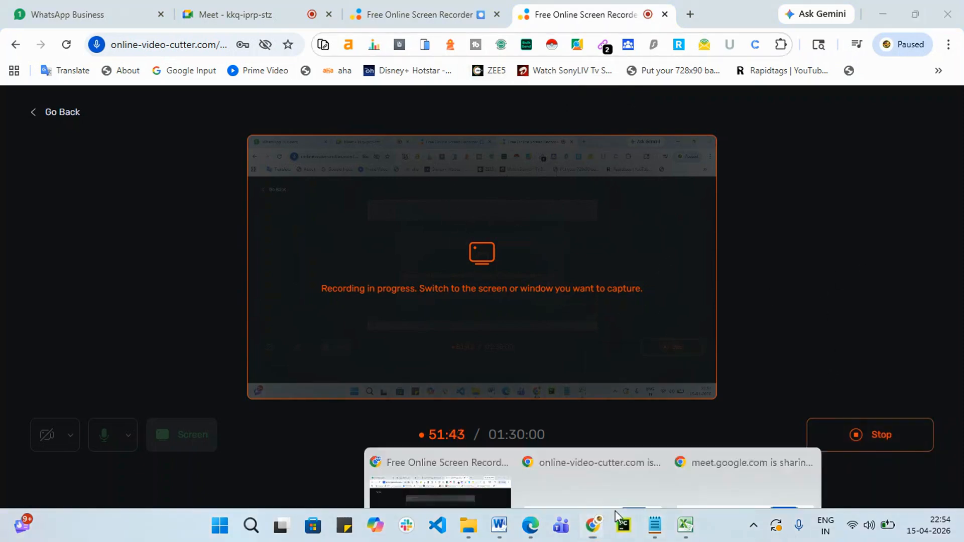
click(446, 450)
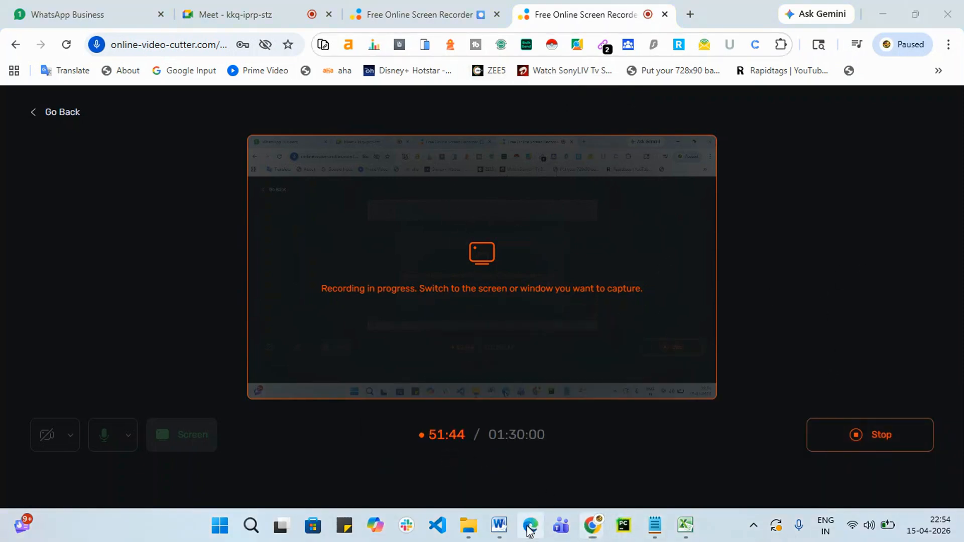
click(530, 525)
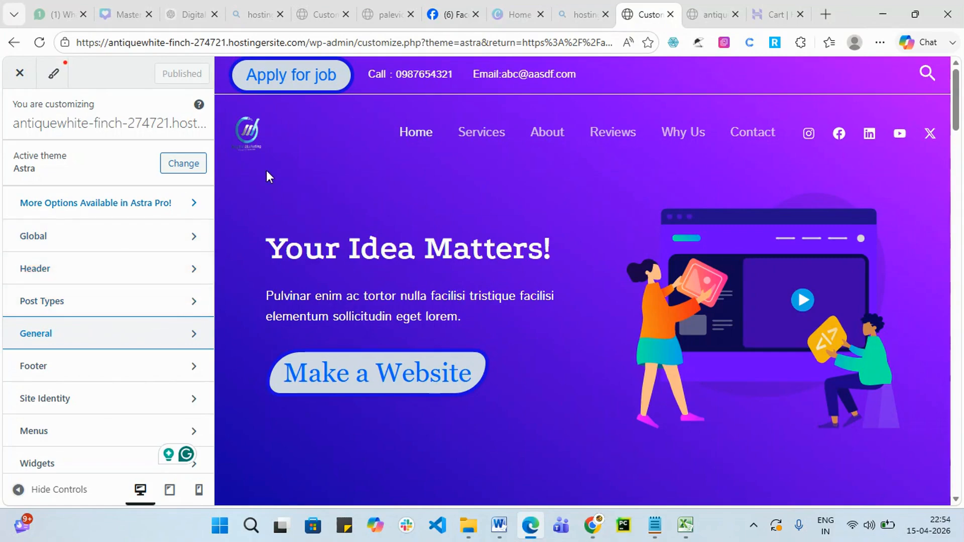
Close the Customizer to the Themes page and minimize Edge to reveal the screen recorder.
click(13, 78)
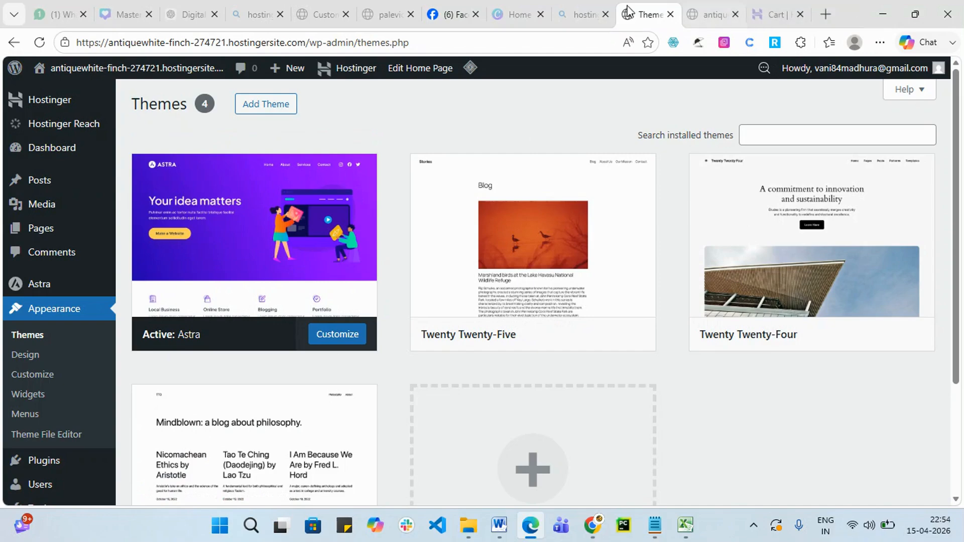
click(882, 14)
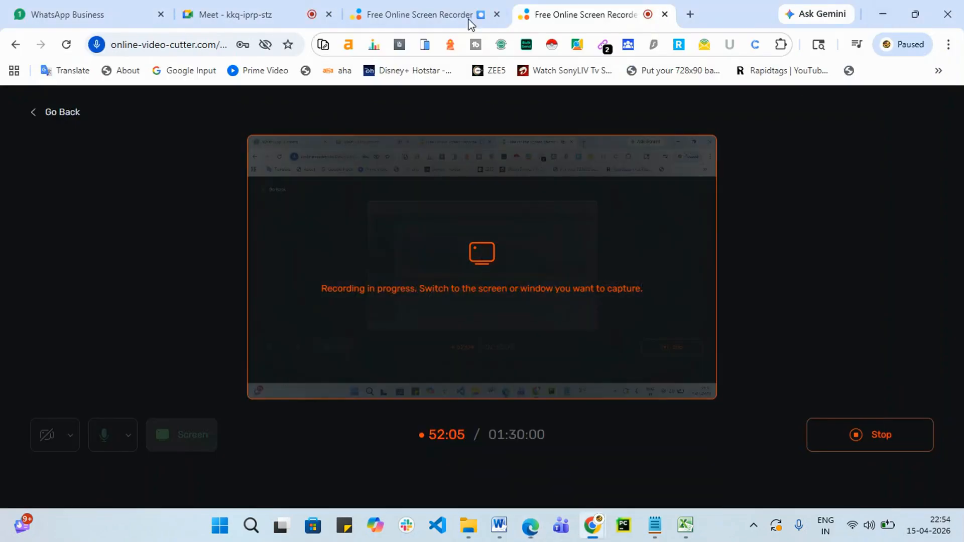